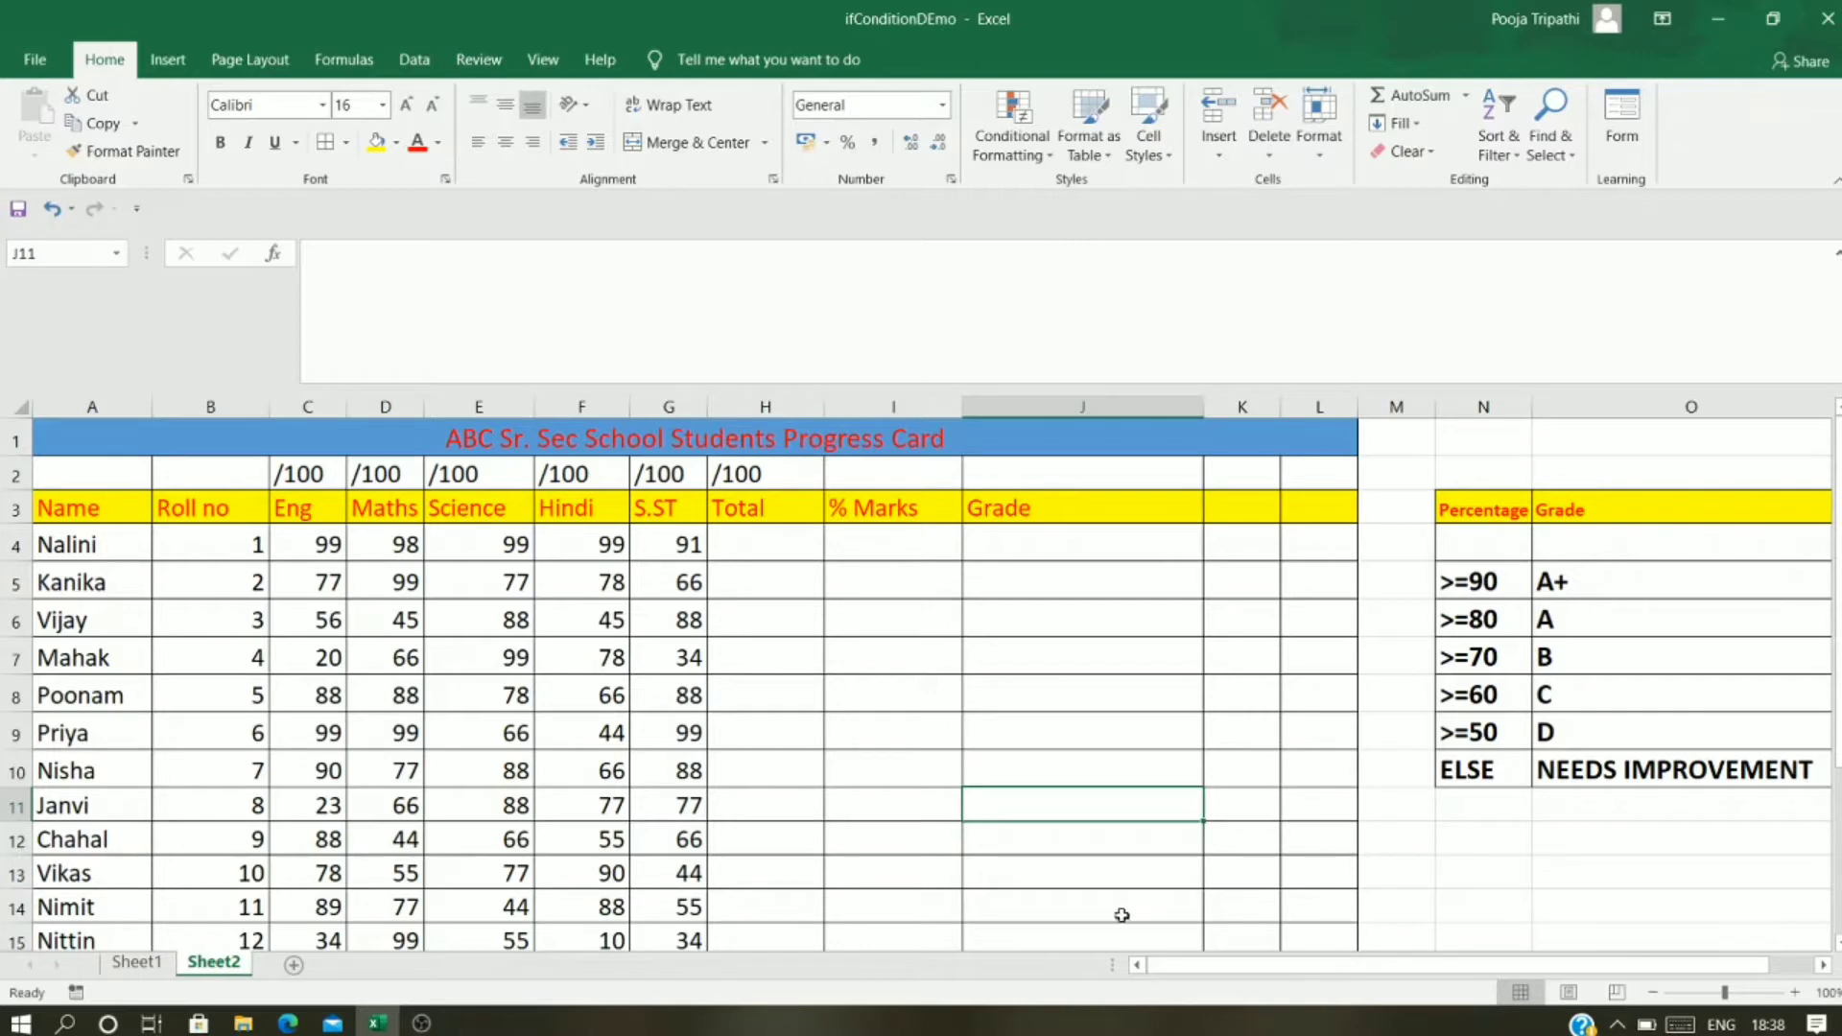
Step: Review the student progress card's full data range and its Name, Roll no and five subject columns on Sheet2
{"action": "left_click", "coordinate": [293, 479]}
{"action": "left_click", "coordinate": [350, 515]}
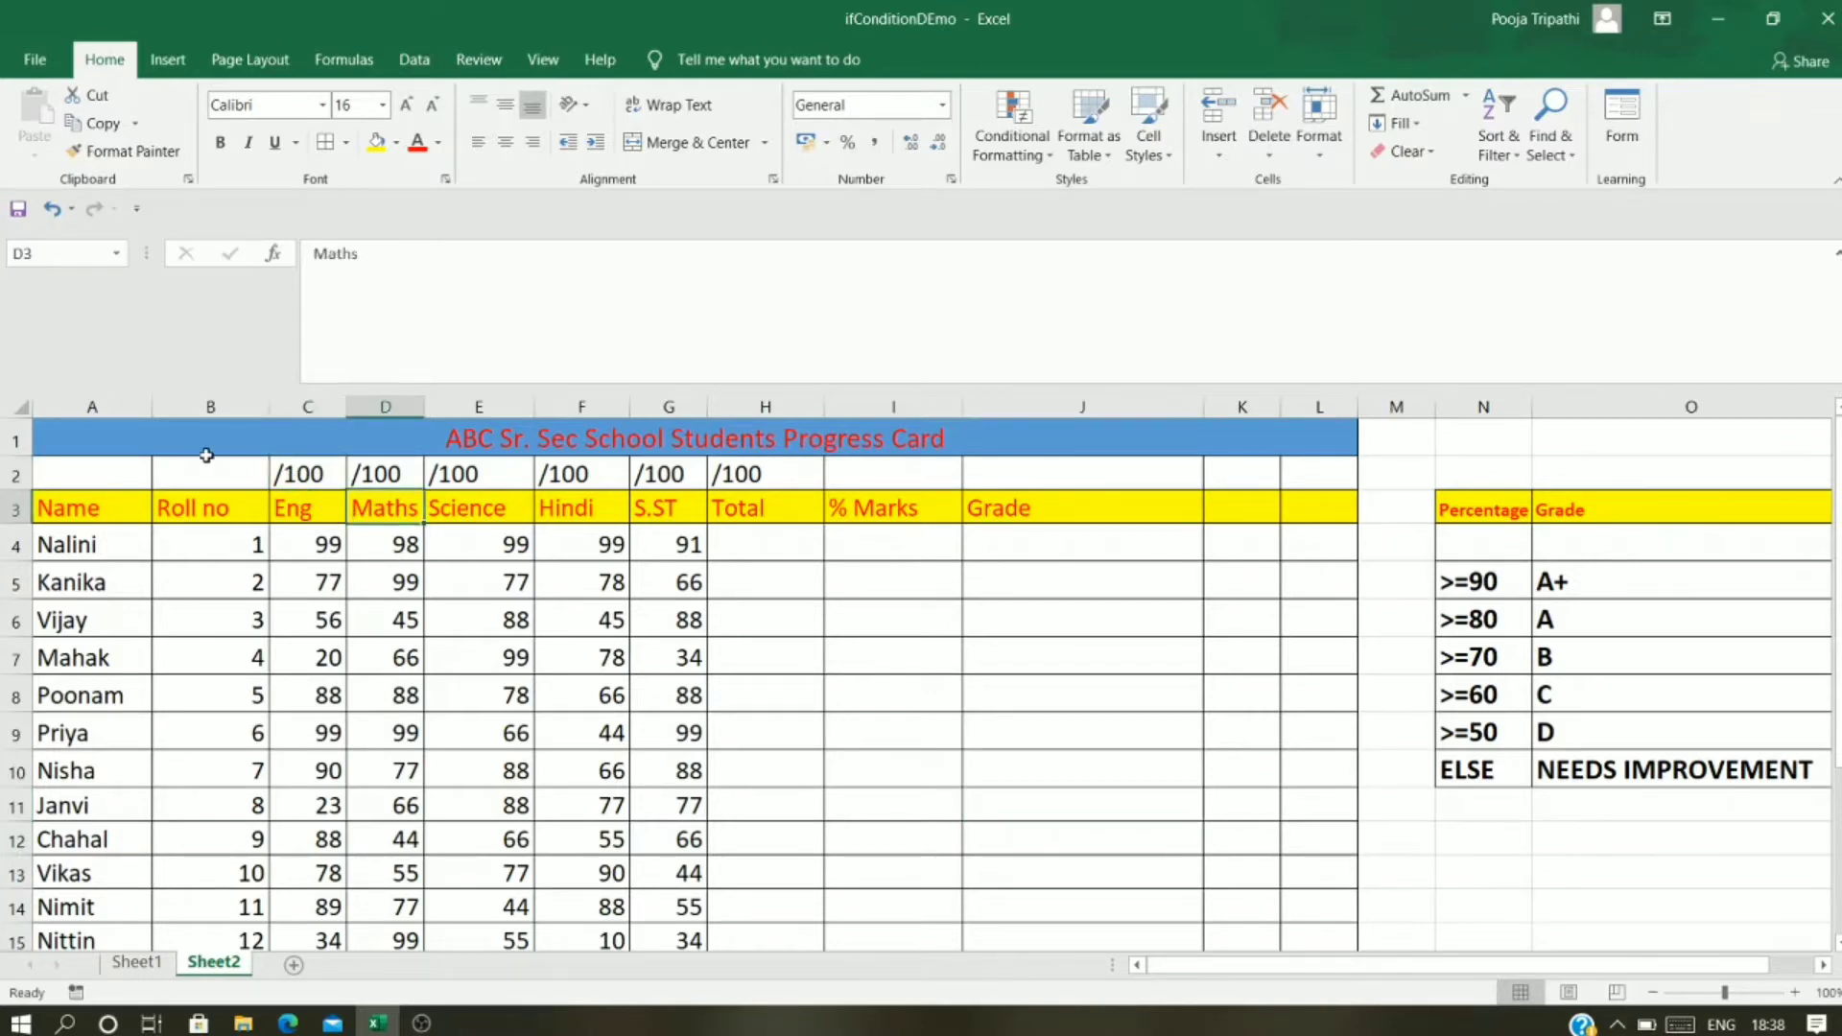
{"action": "left_click_drag", "start_coordinate": [211, 452], "coordinate": [531, 900]}
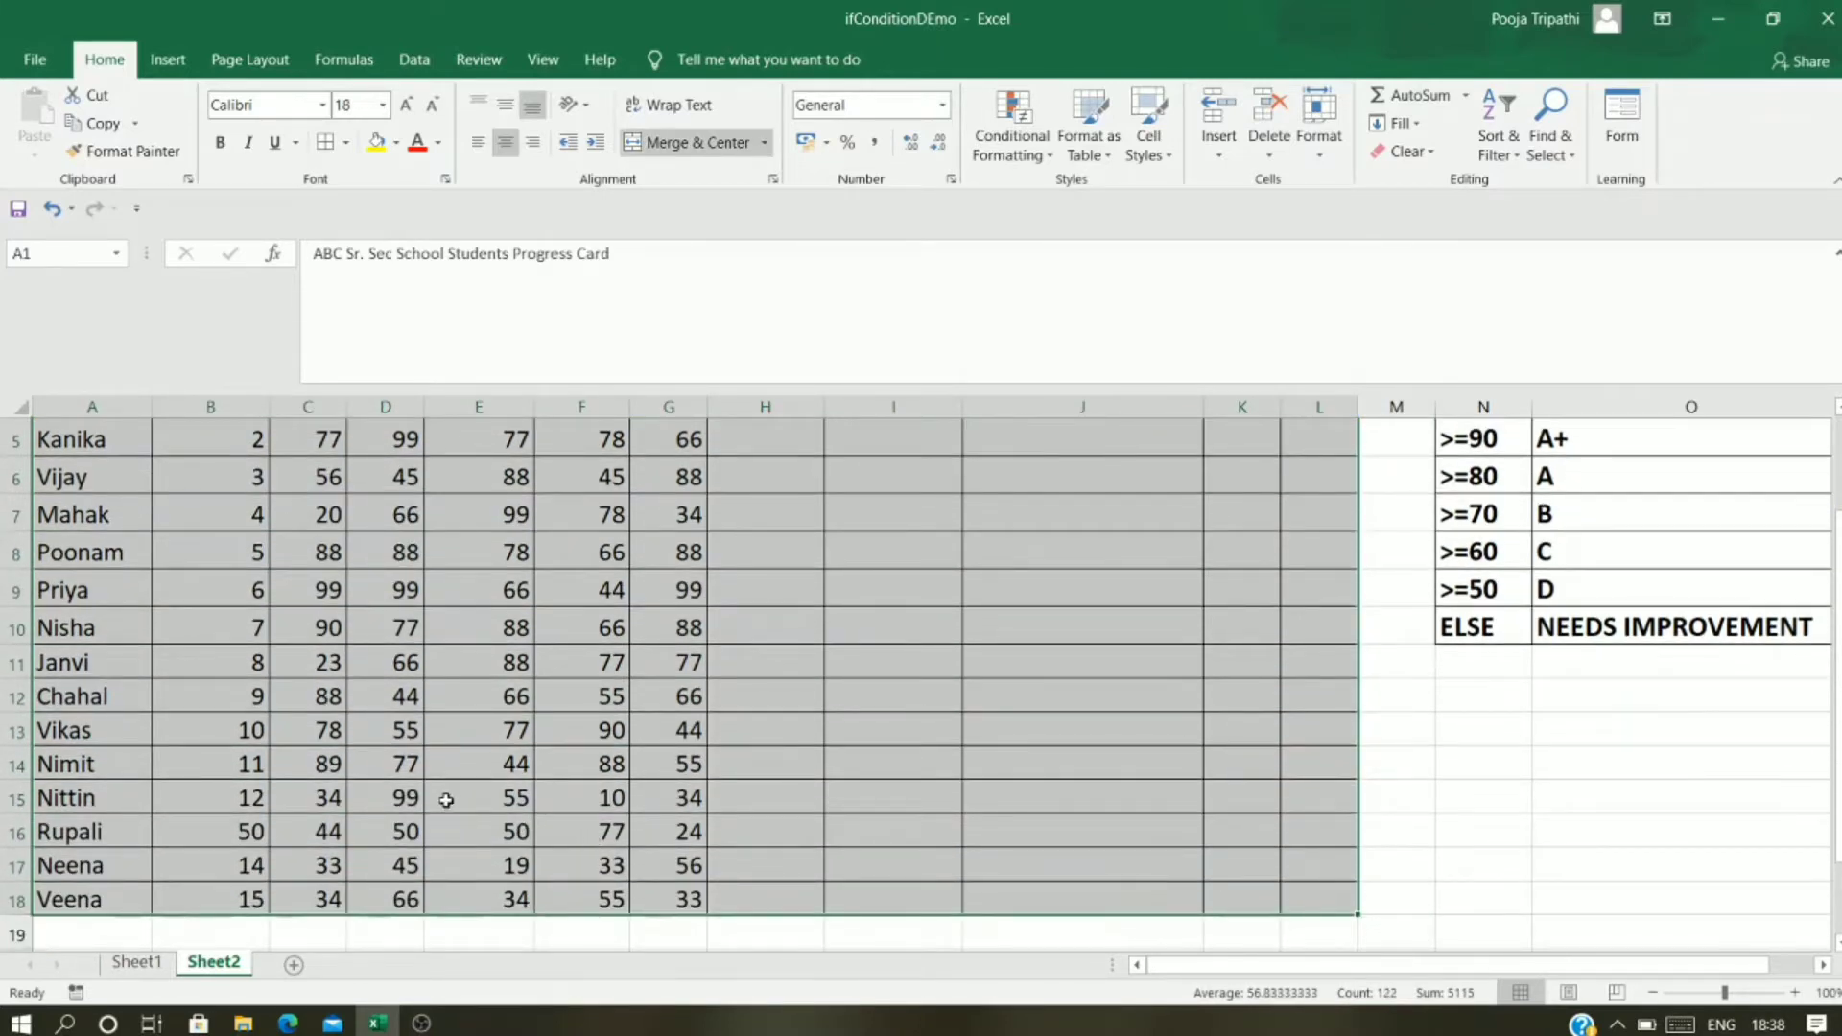
{"action": "left_click", "coordinate": [338, 697]}
{"action": "scroll", "coordinate": [339, 696], "scroll_direction": "up", "scroll_amount": 2}
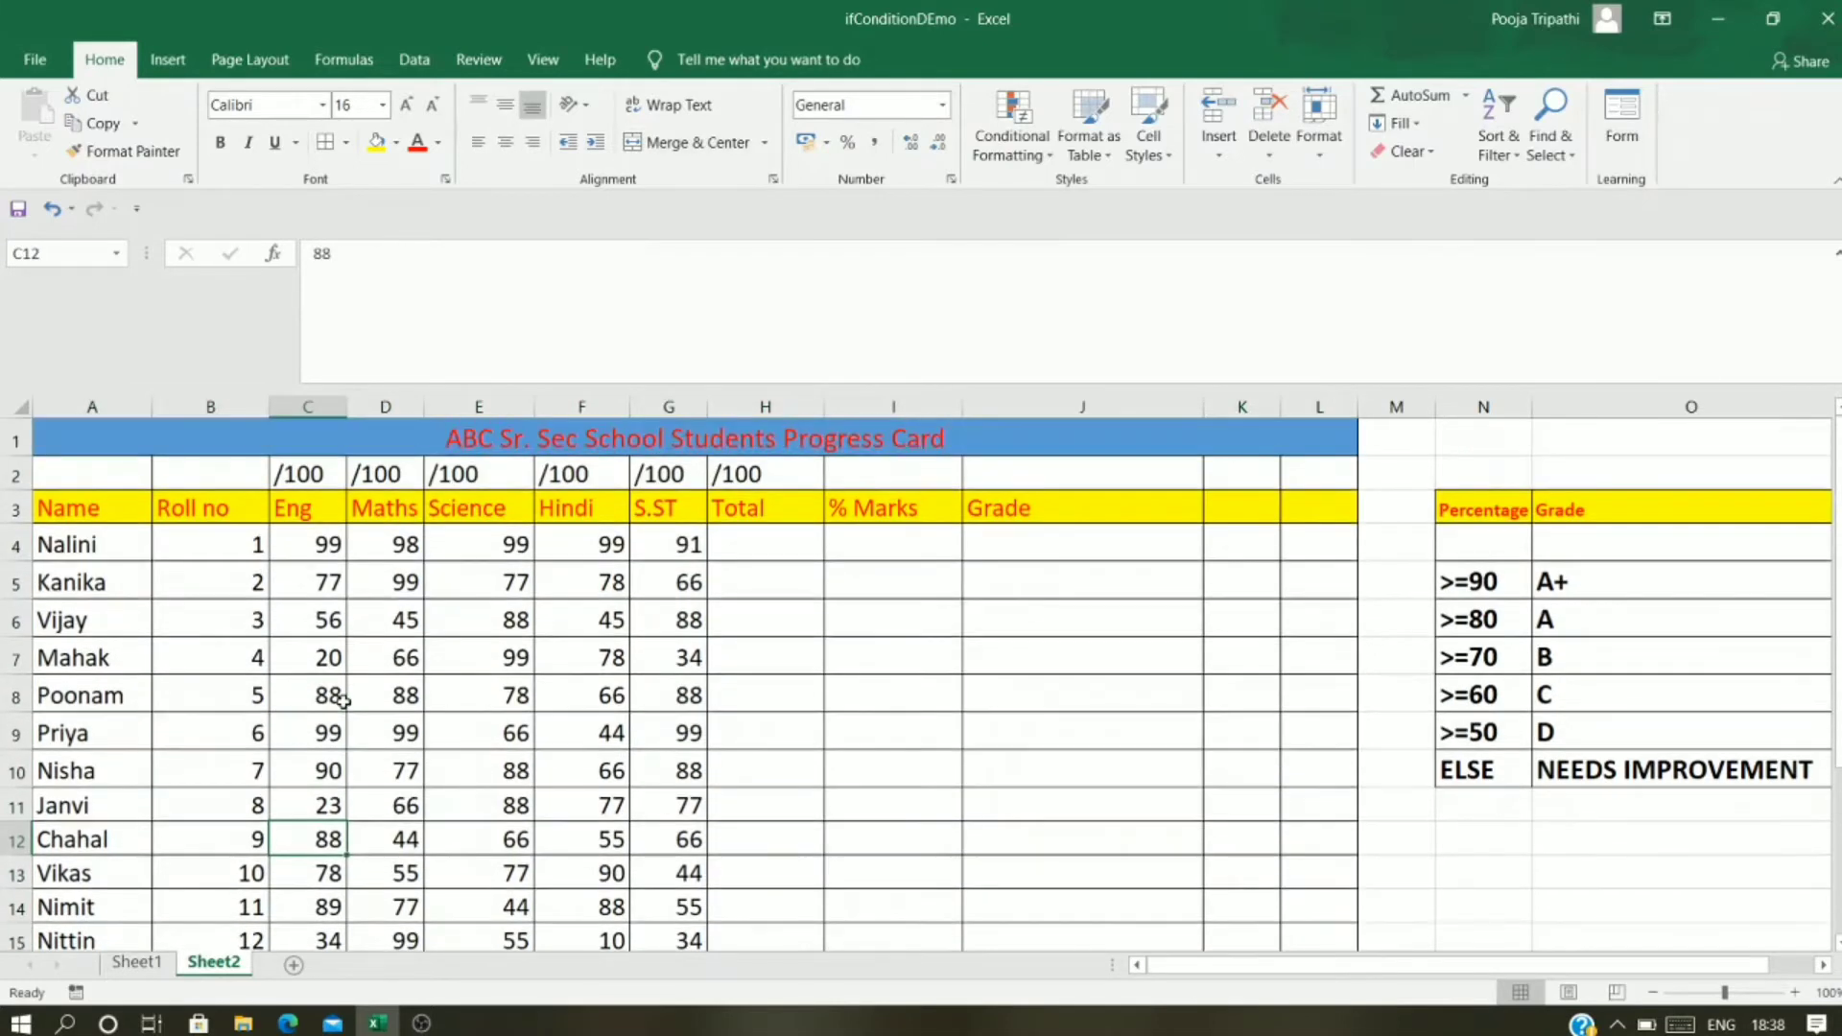
{"action": "left_click", "coordinate": [301, 552]}
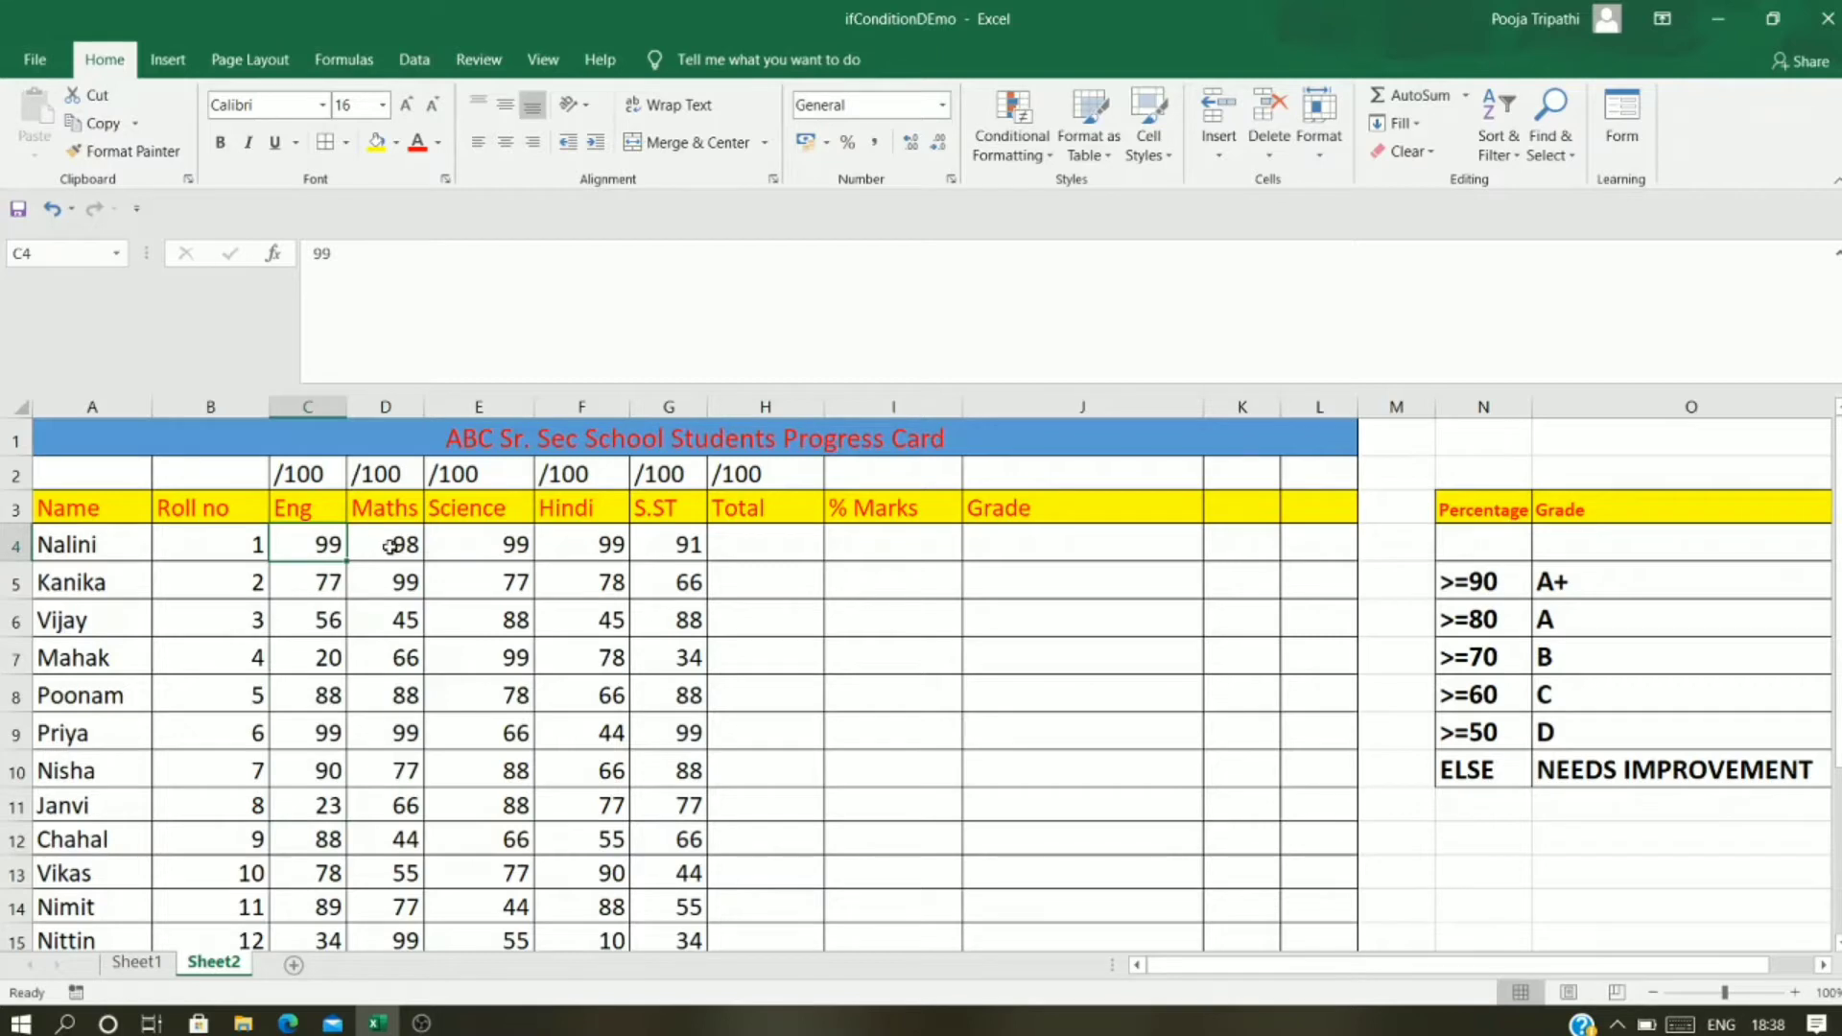
{"action": "left_click", "coordinate": [124, 509]}
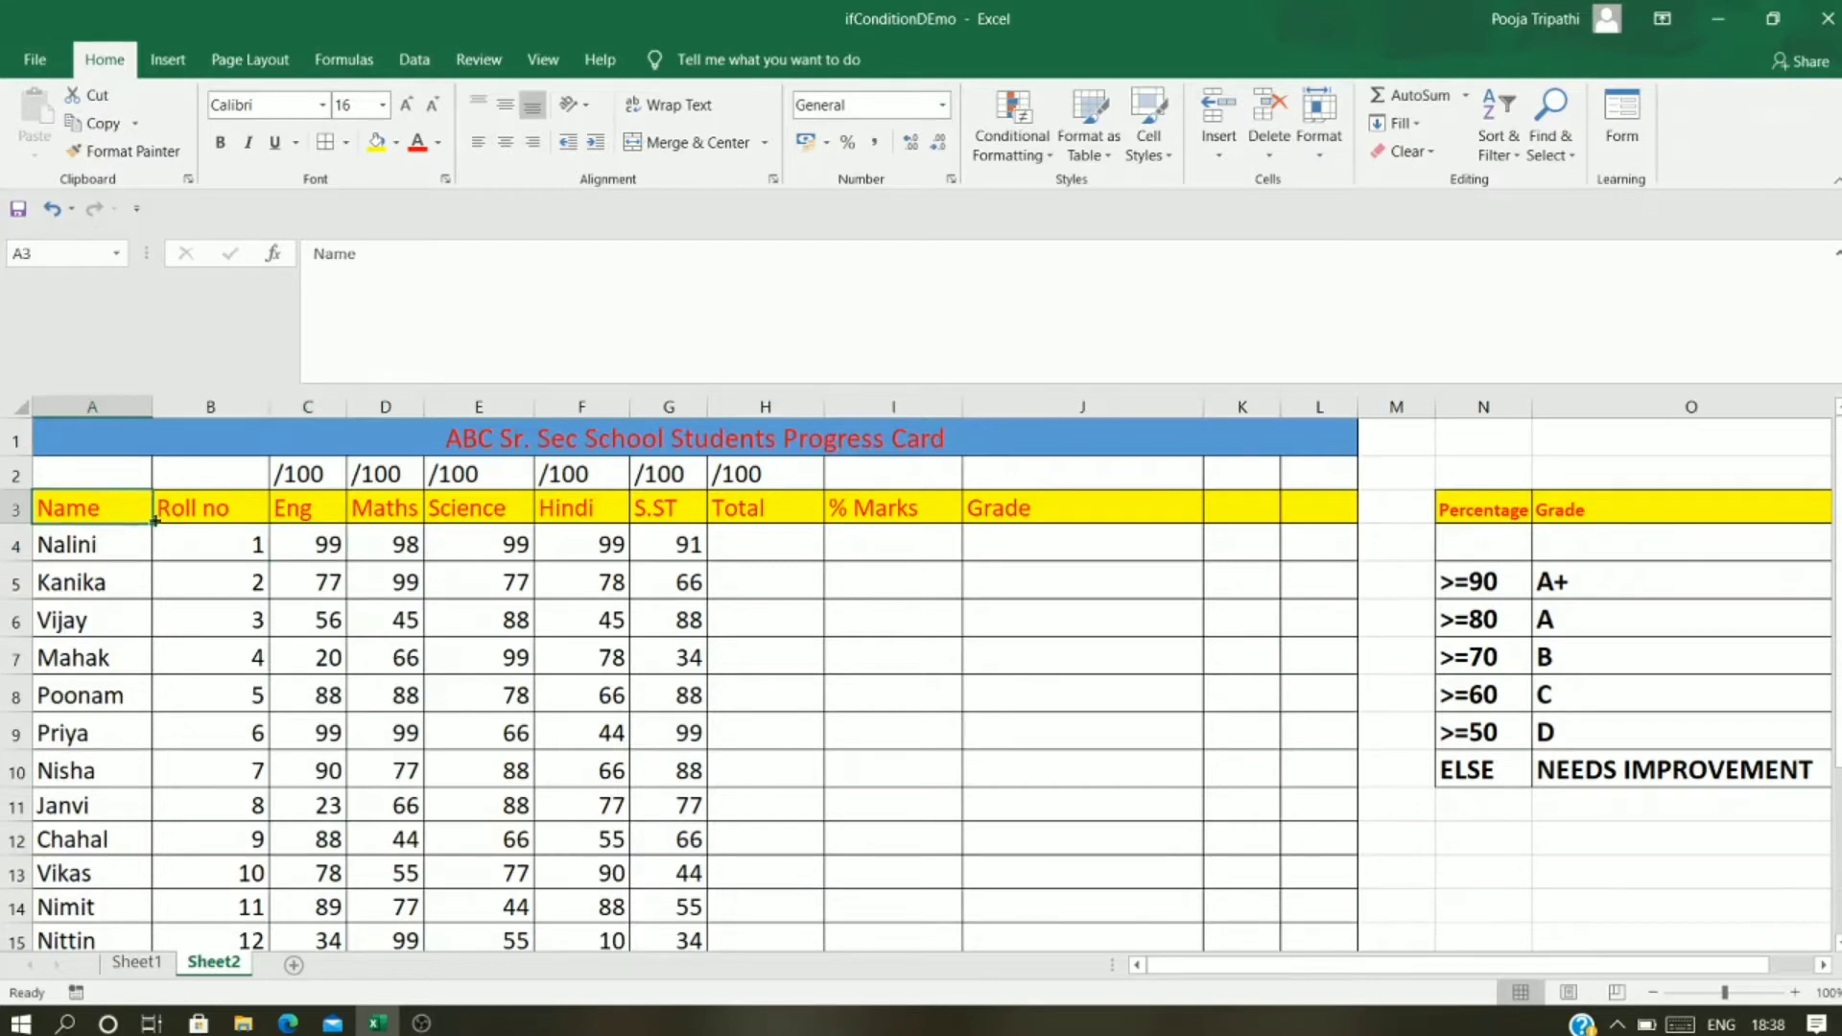
{"action": "left_click", "coordinate": [226, 512]}
{"action": "left_click", "coordinate": [290, 511]}
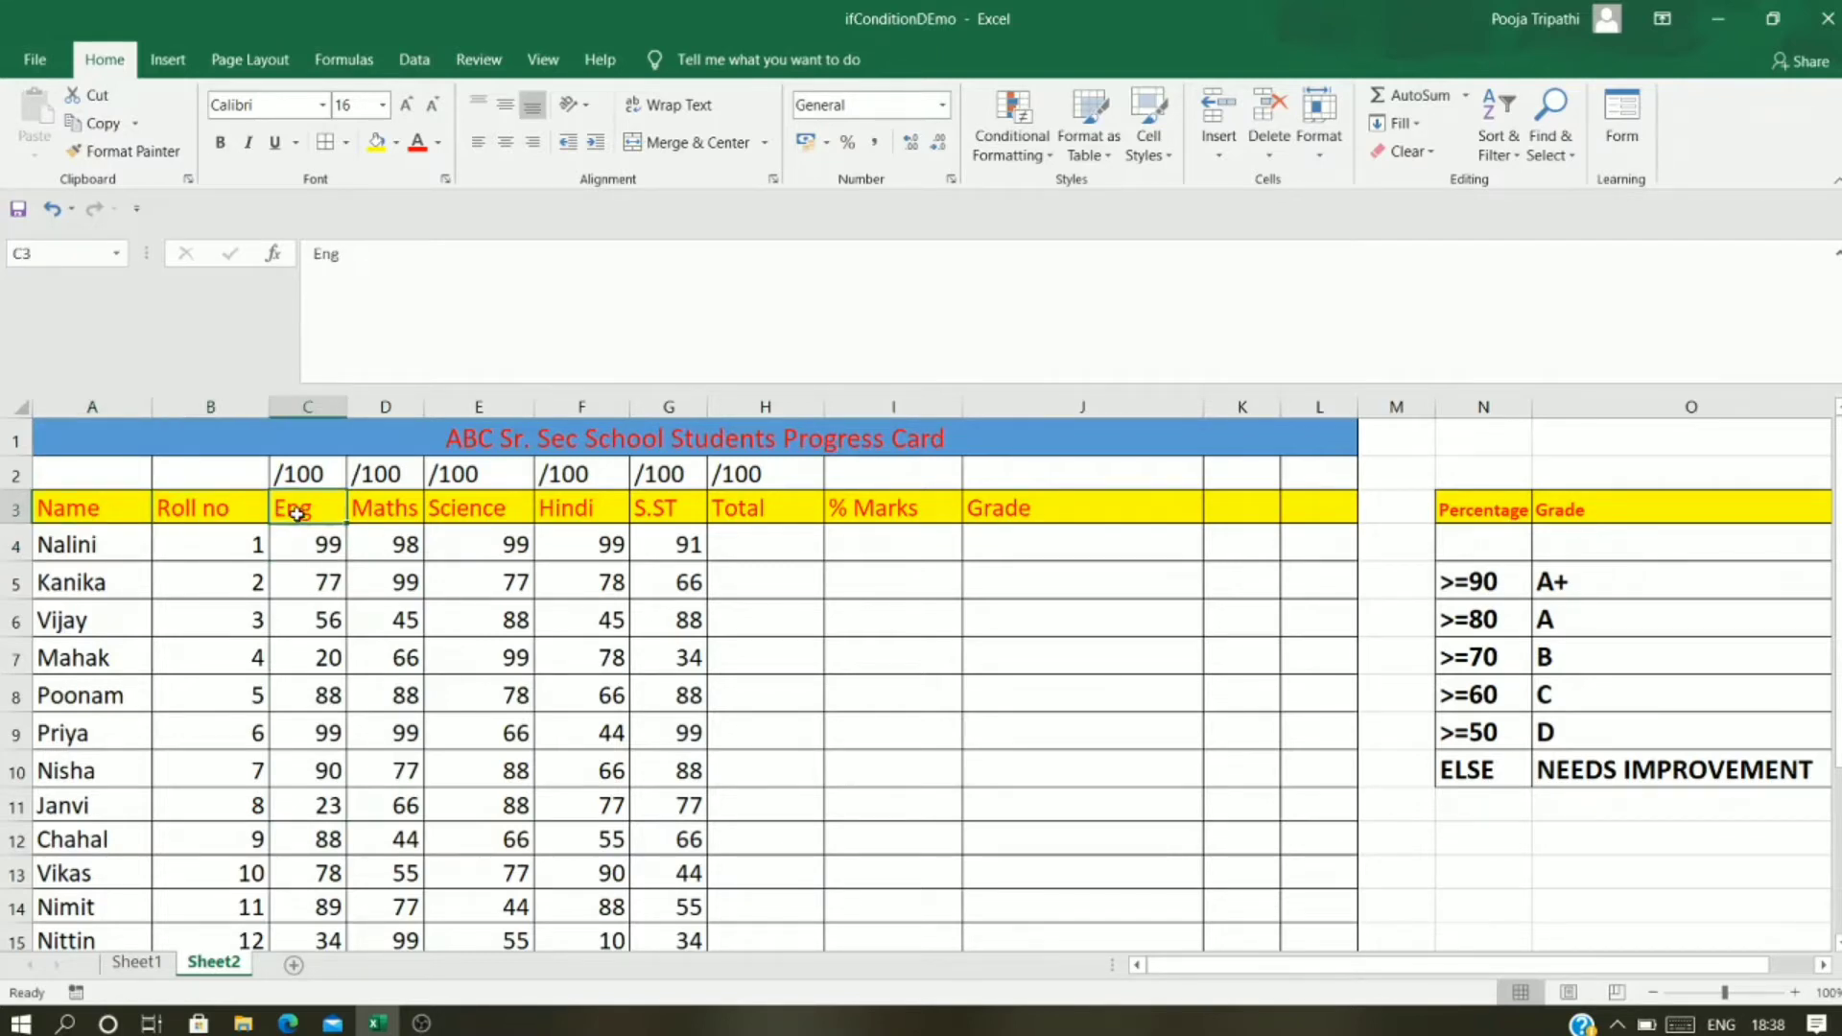
{"action": "left_click", "coordinate": [374, 508]}
{"action": "left_click", "coordinate": [455, 525]}
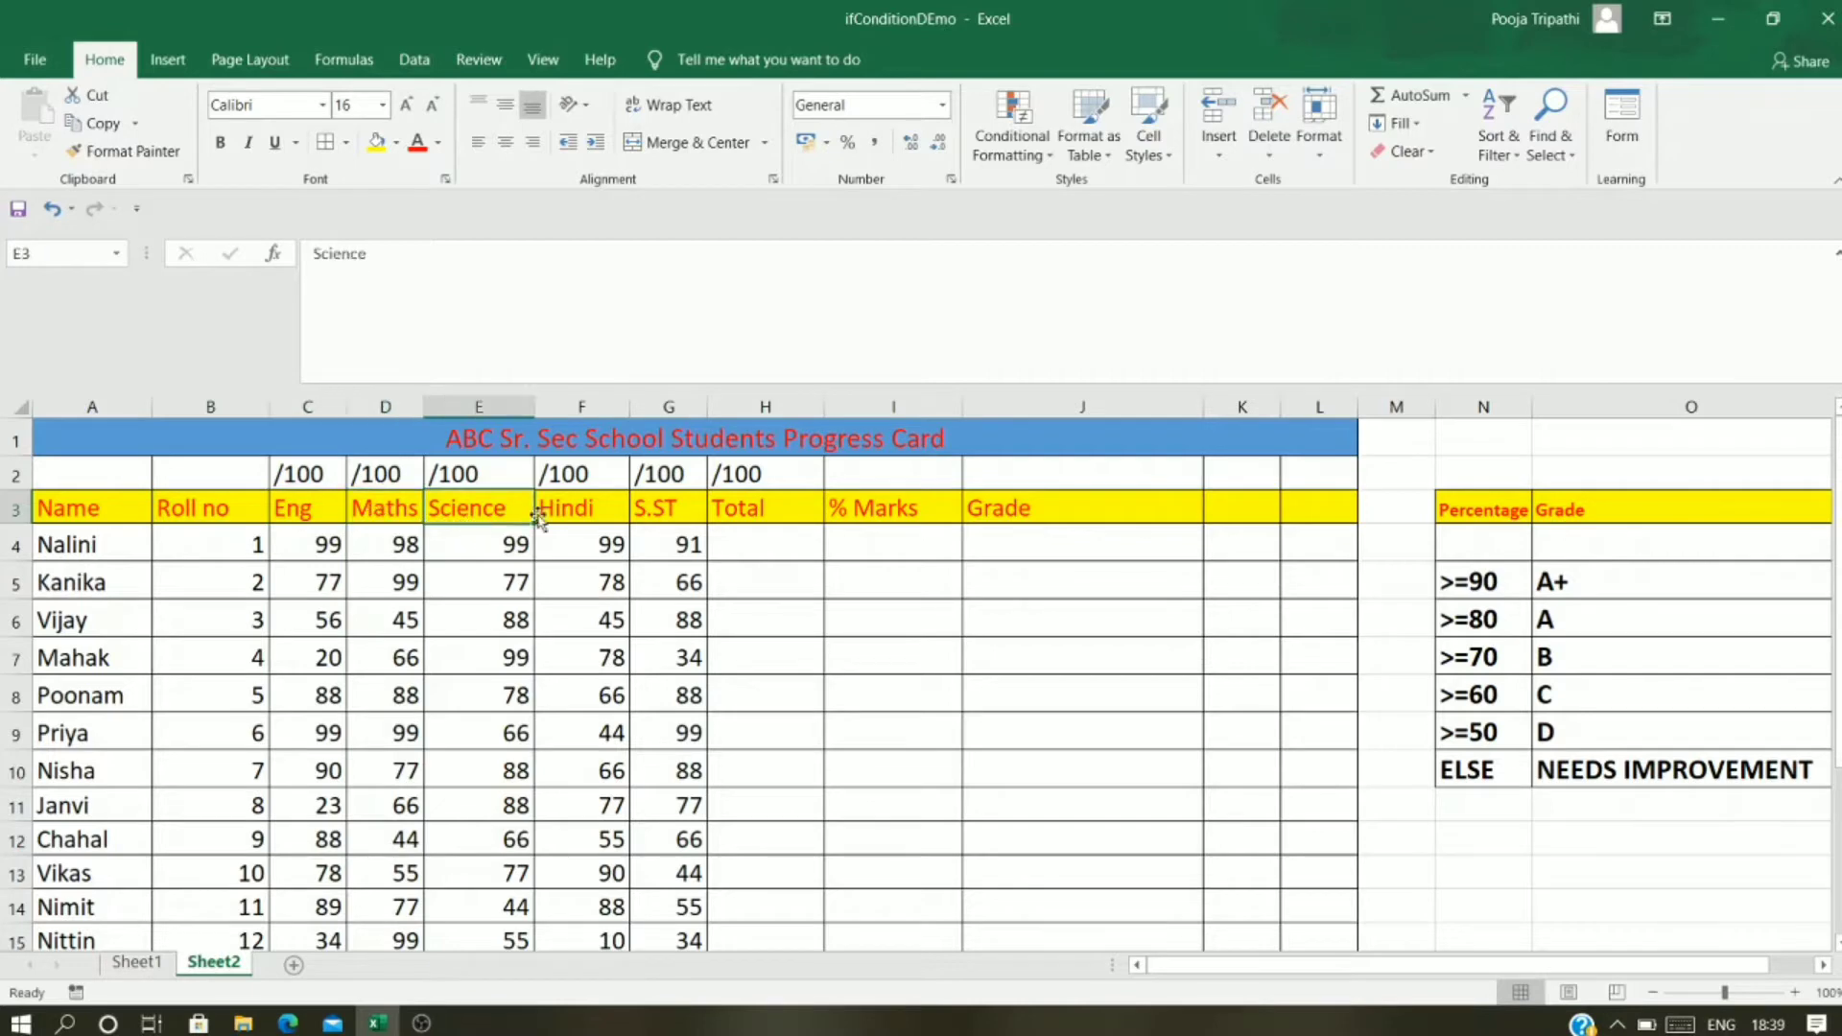
{"action": "left_click", "coordinate": [576, 515]}
{"action": "left_click", "coordinate": [652, 513]}
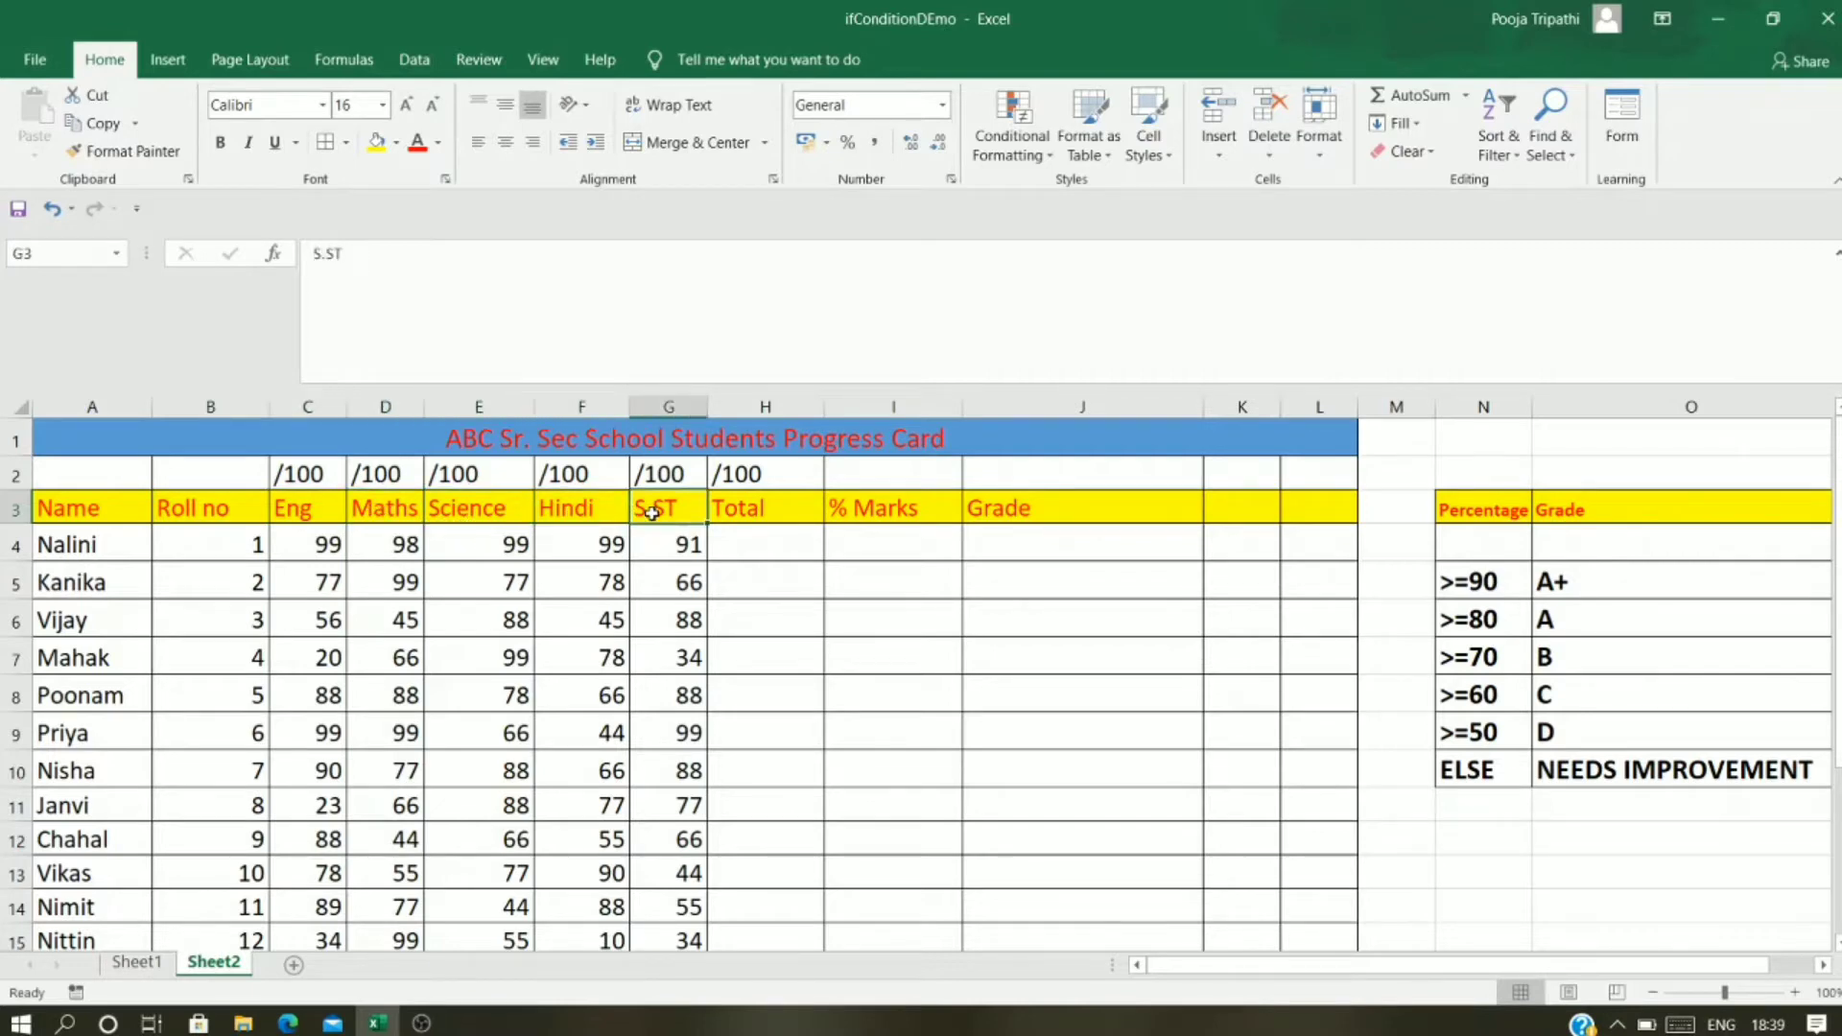
Step: Examine the Total, % Marks and Grade columns of the progress card that need formulas
{"action": "left_click", "coordinate": [760, 511]}
{"action": "left_click", "coordinate": [735, 540]}
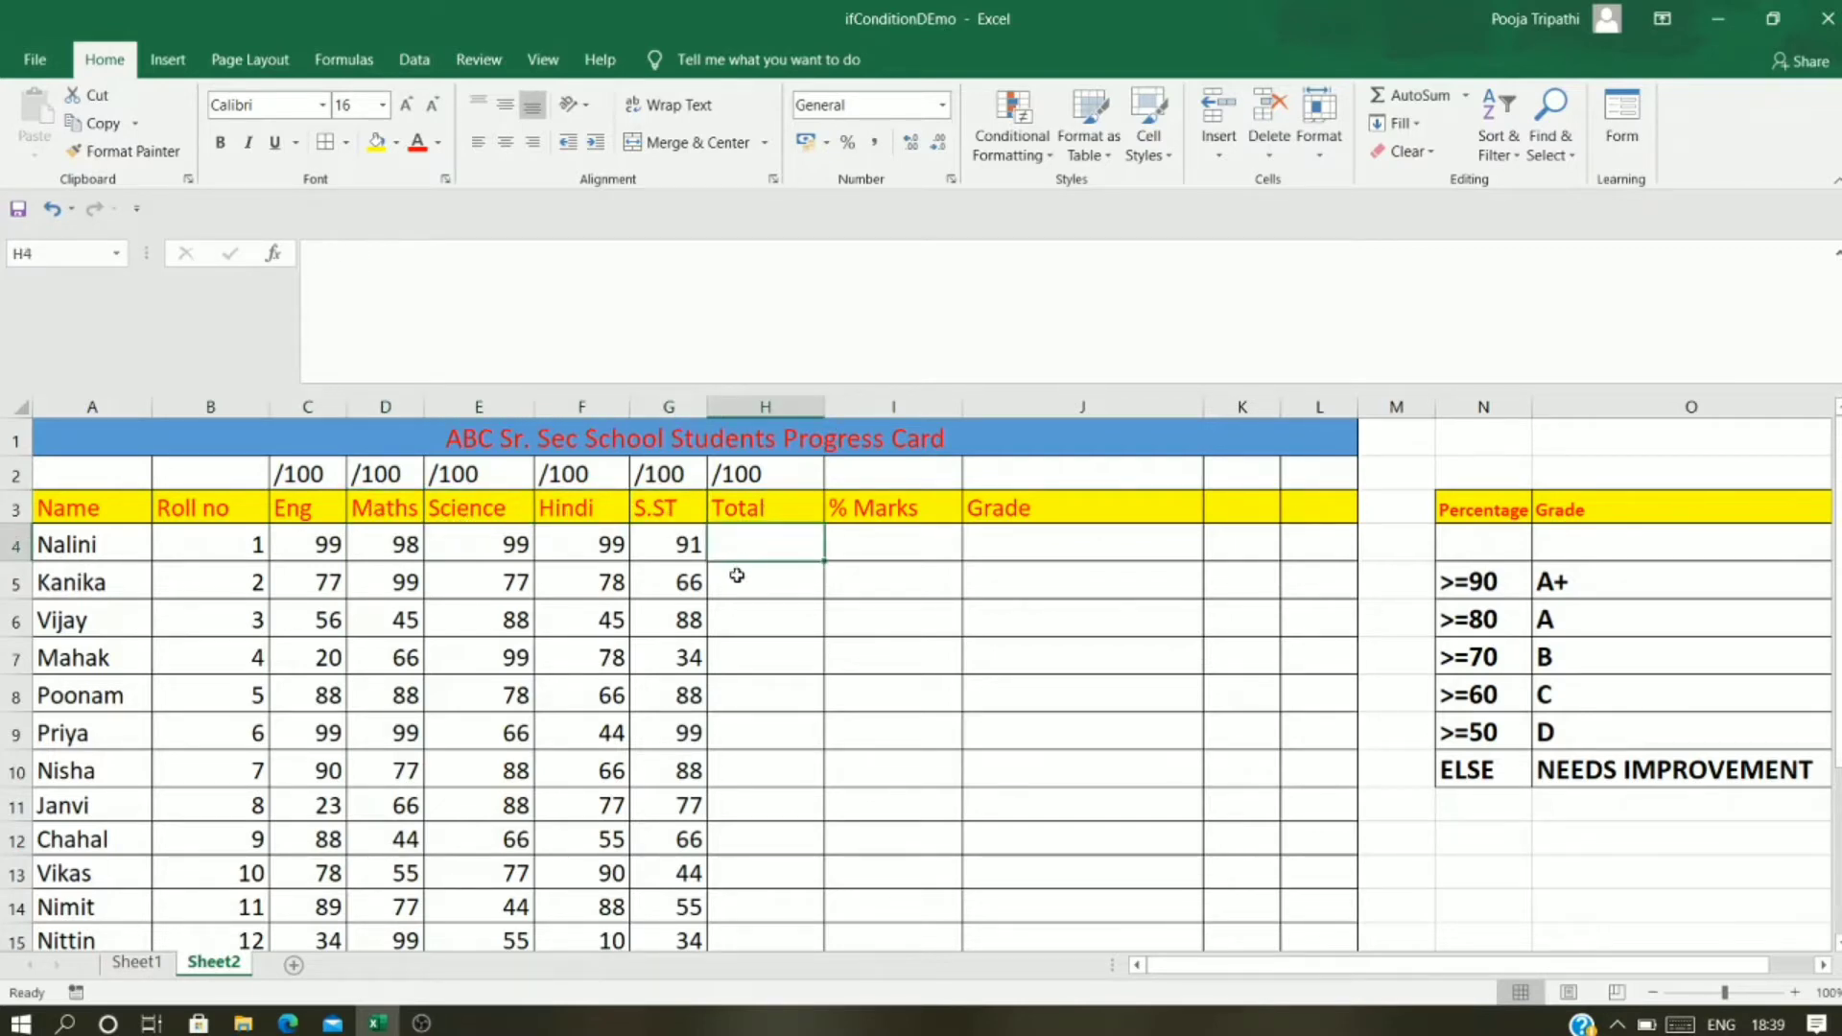
{"action": "left_click", "coordinate": [739, 587]}
{"action": "left_click", "coordinate": [754, 624]}
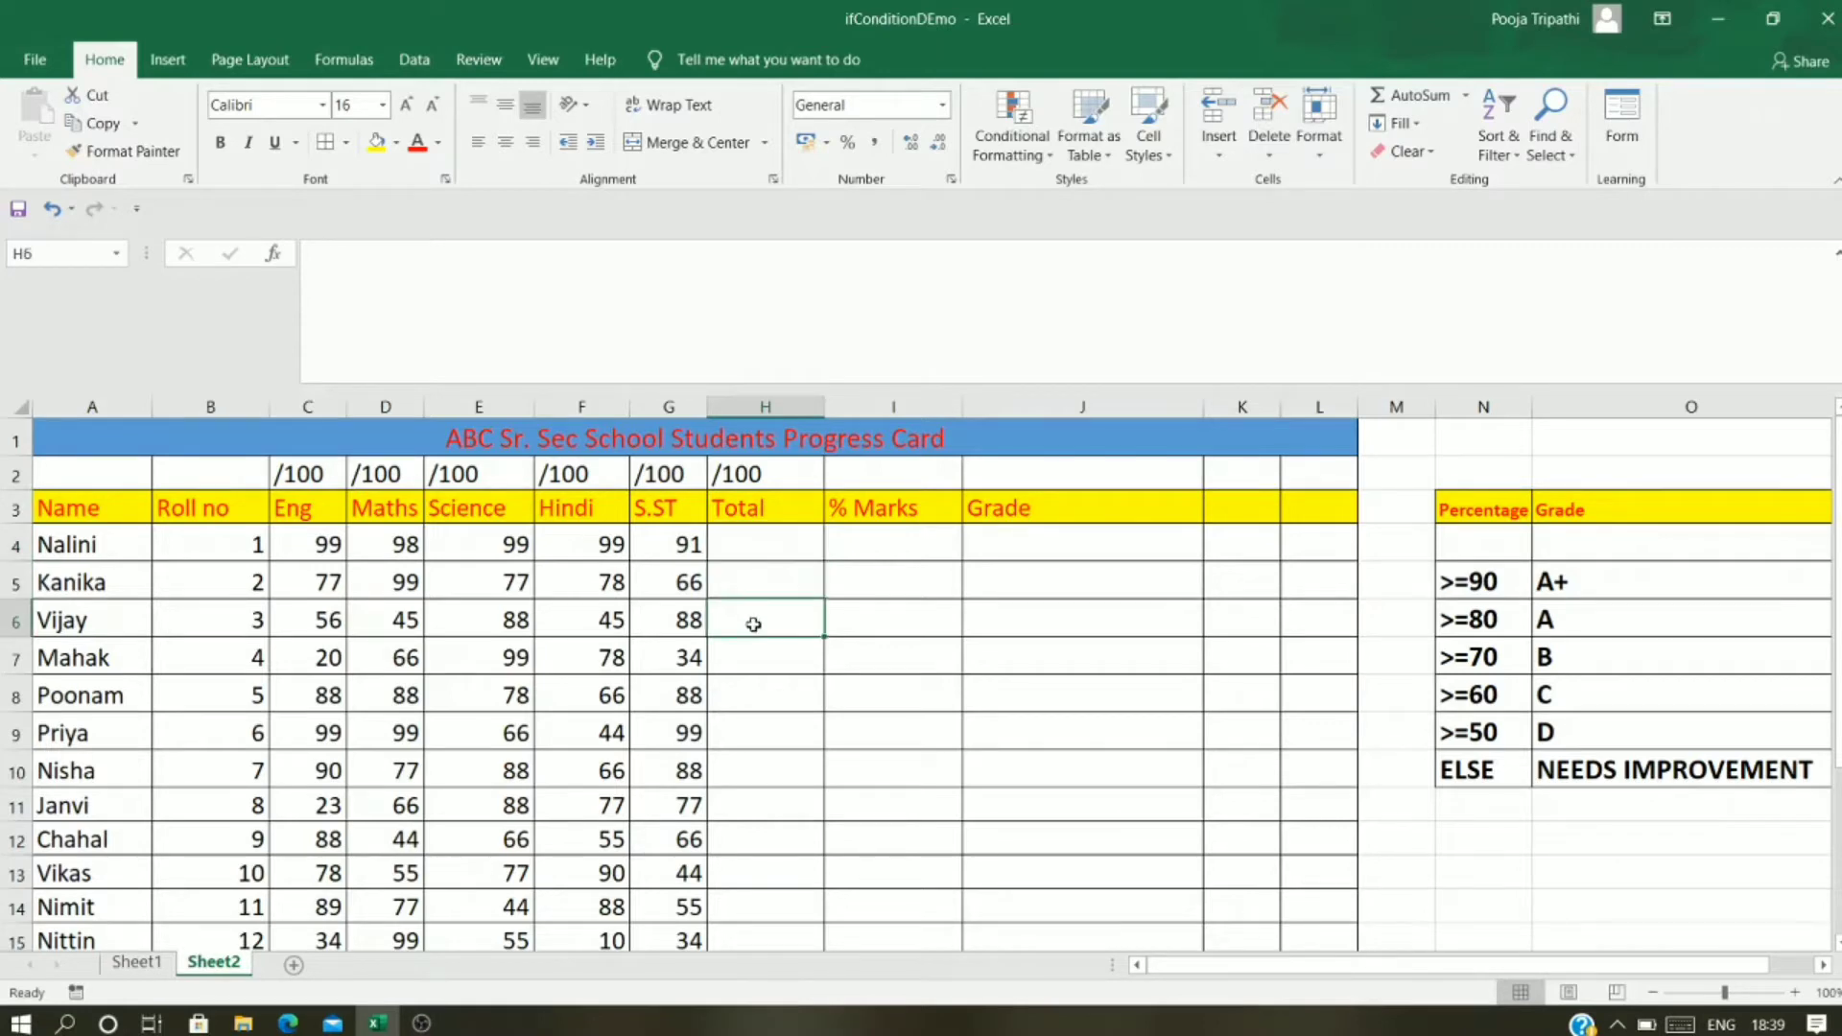
{"action": "left_click", "coordinate": [885, 534]}
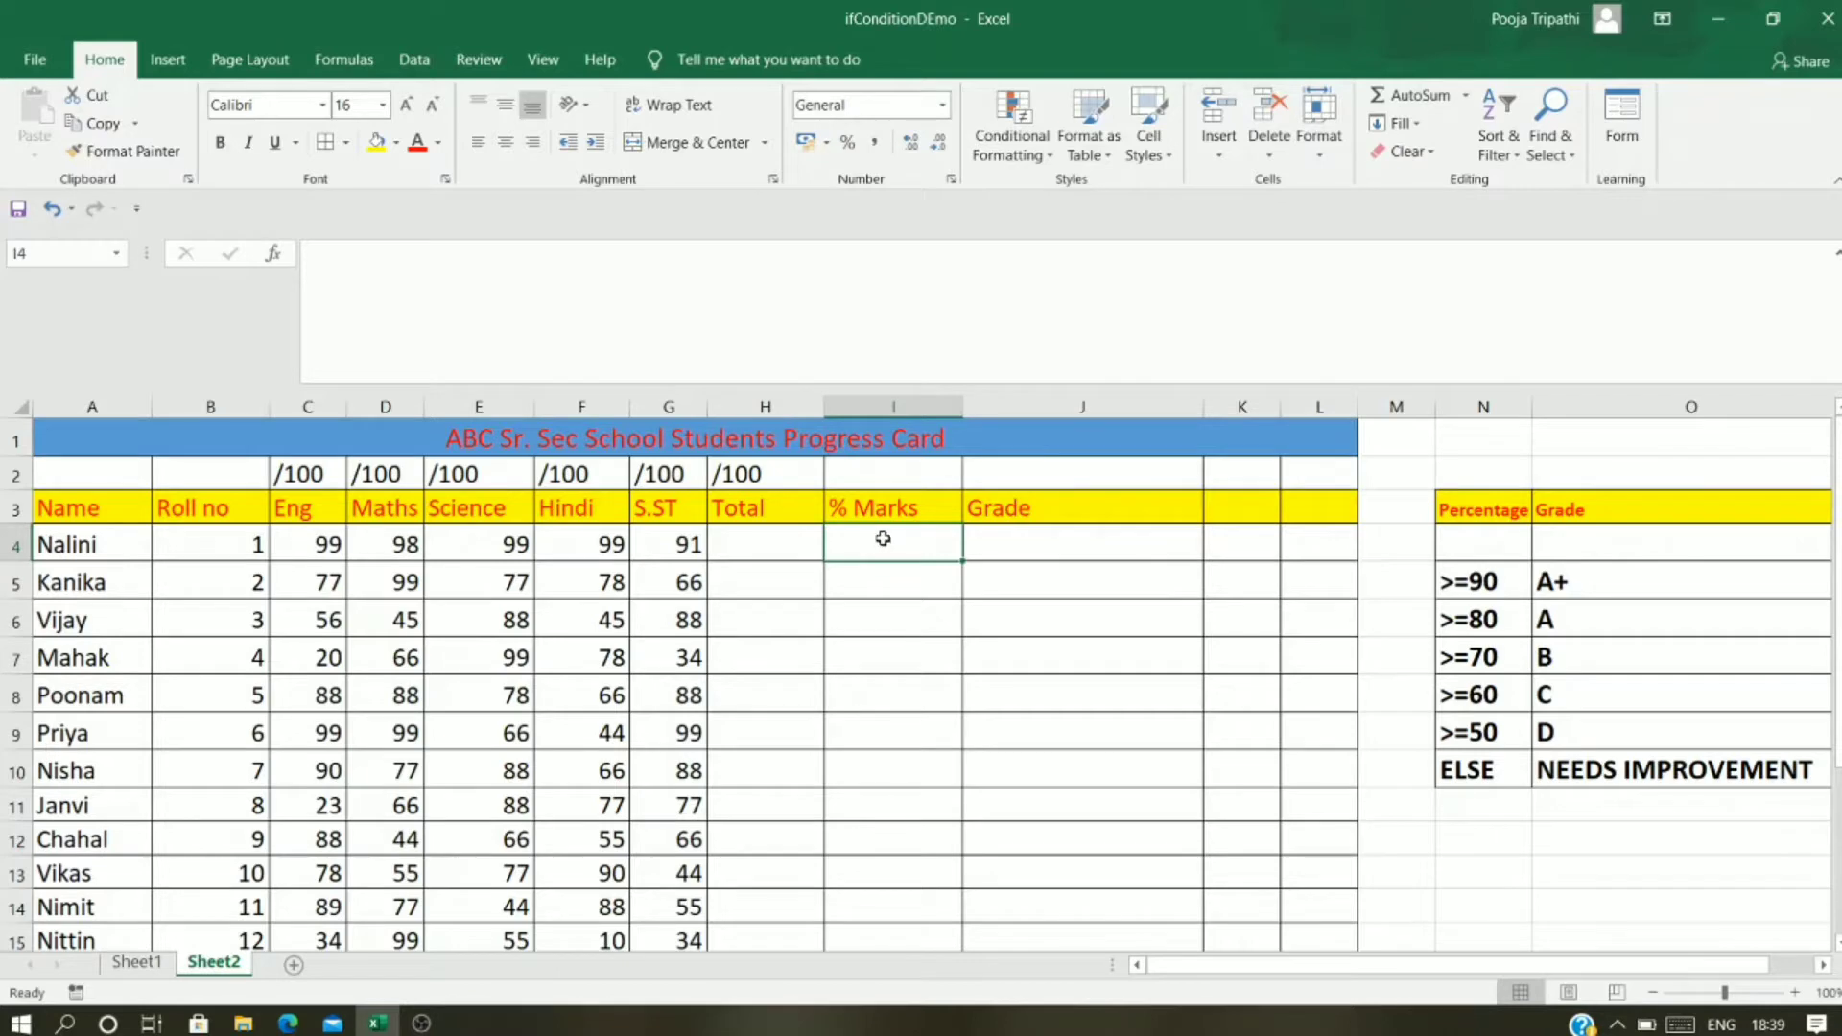
{"action": "left_click", "coordinate": [1004, 544]}
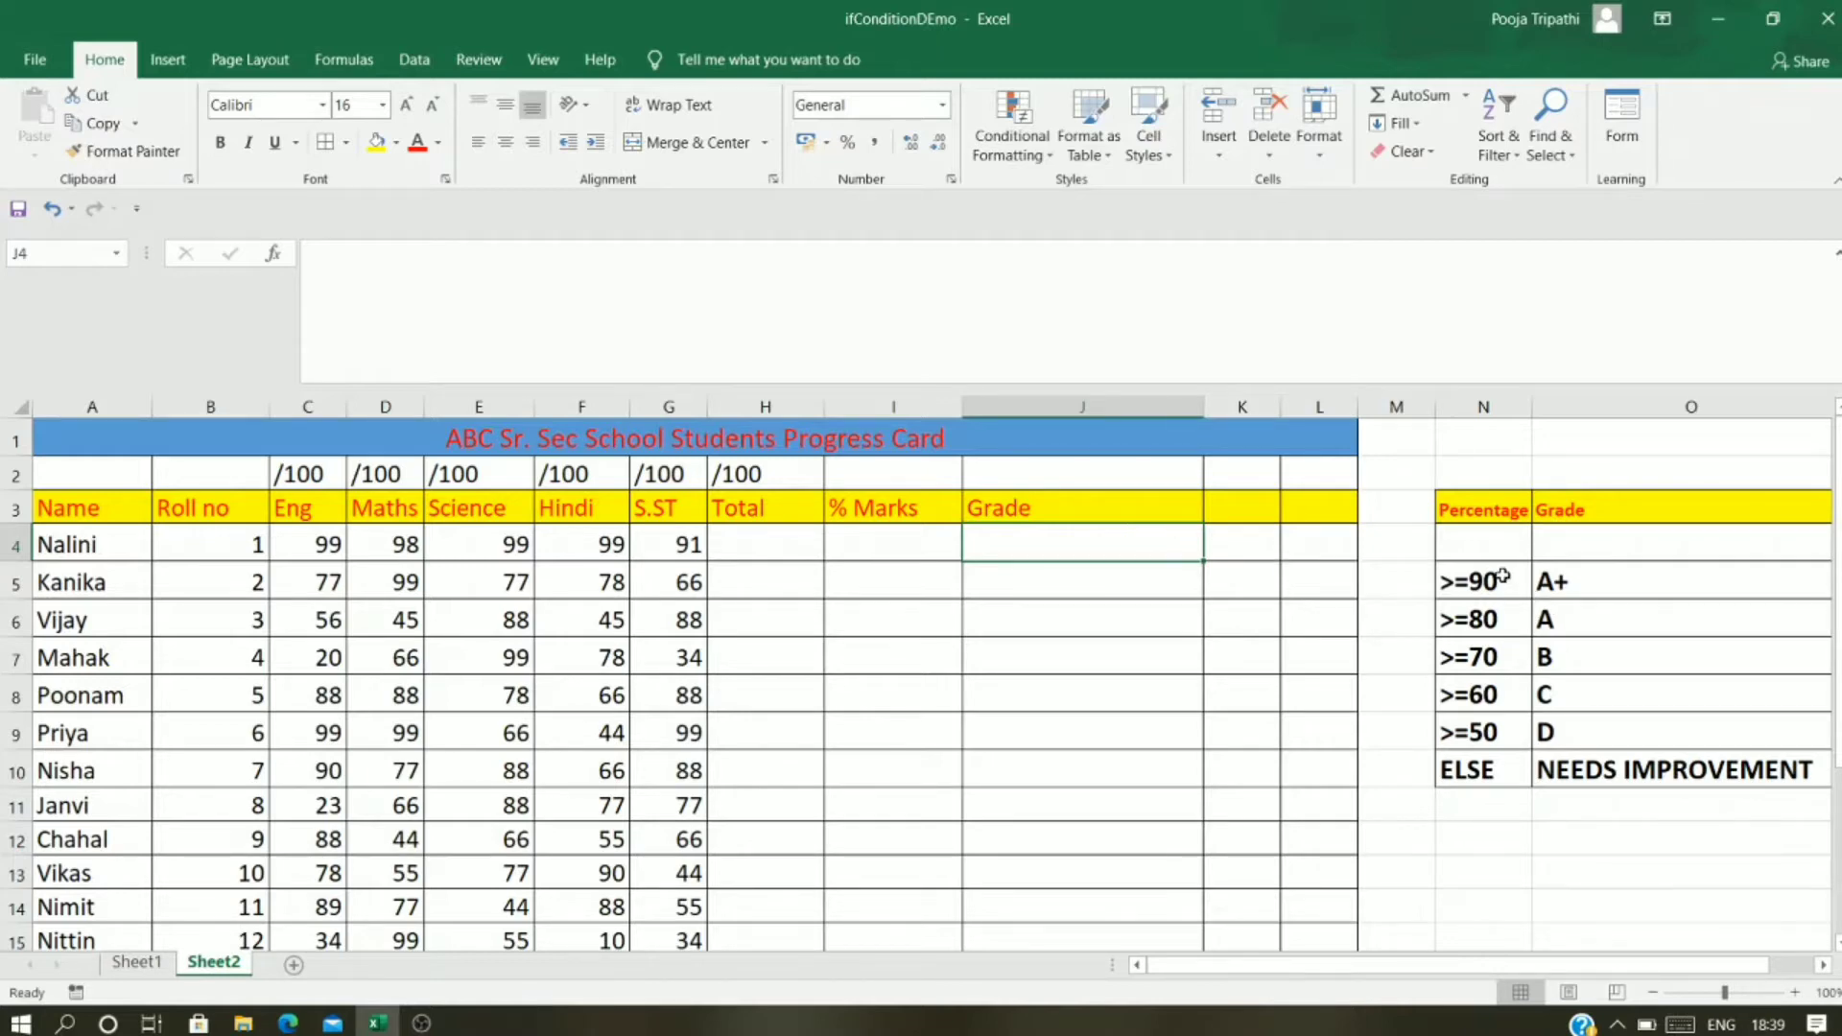
Step: Read the Percentage and Grade criteria table, matching each threshold from >=90 to >=50 with its grade
{"action": "left_click_drag", "start_coordinate": [1505, 577], "coordinate": [1580, 772]}
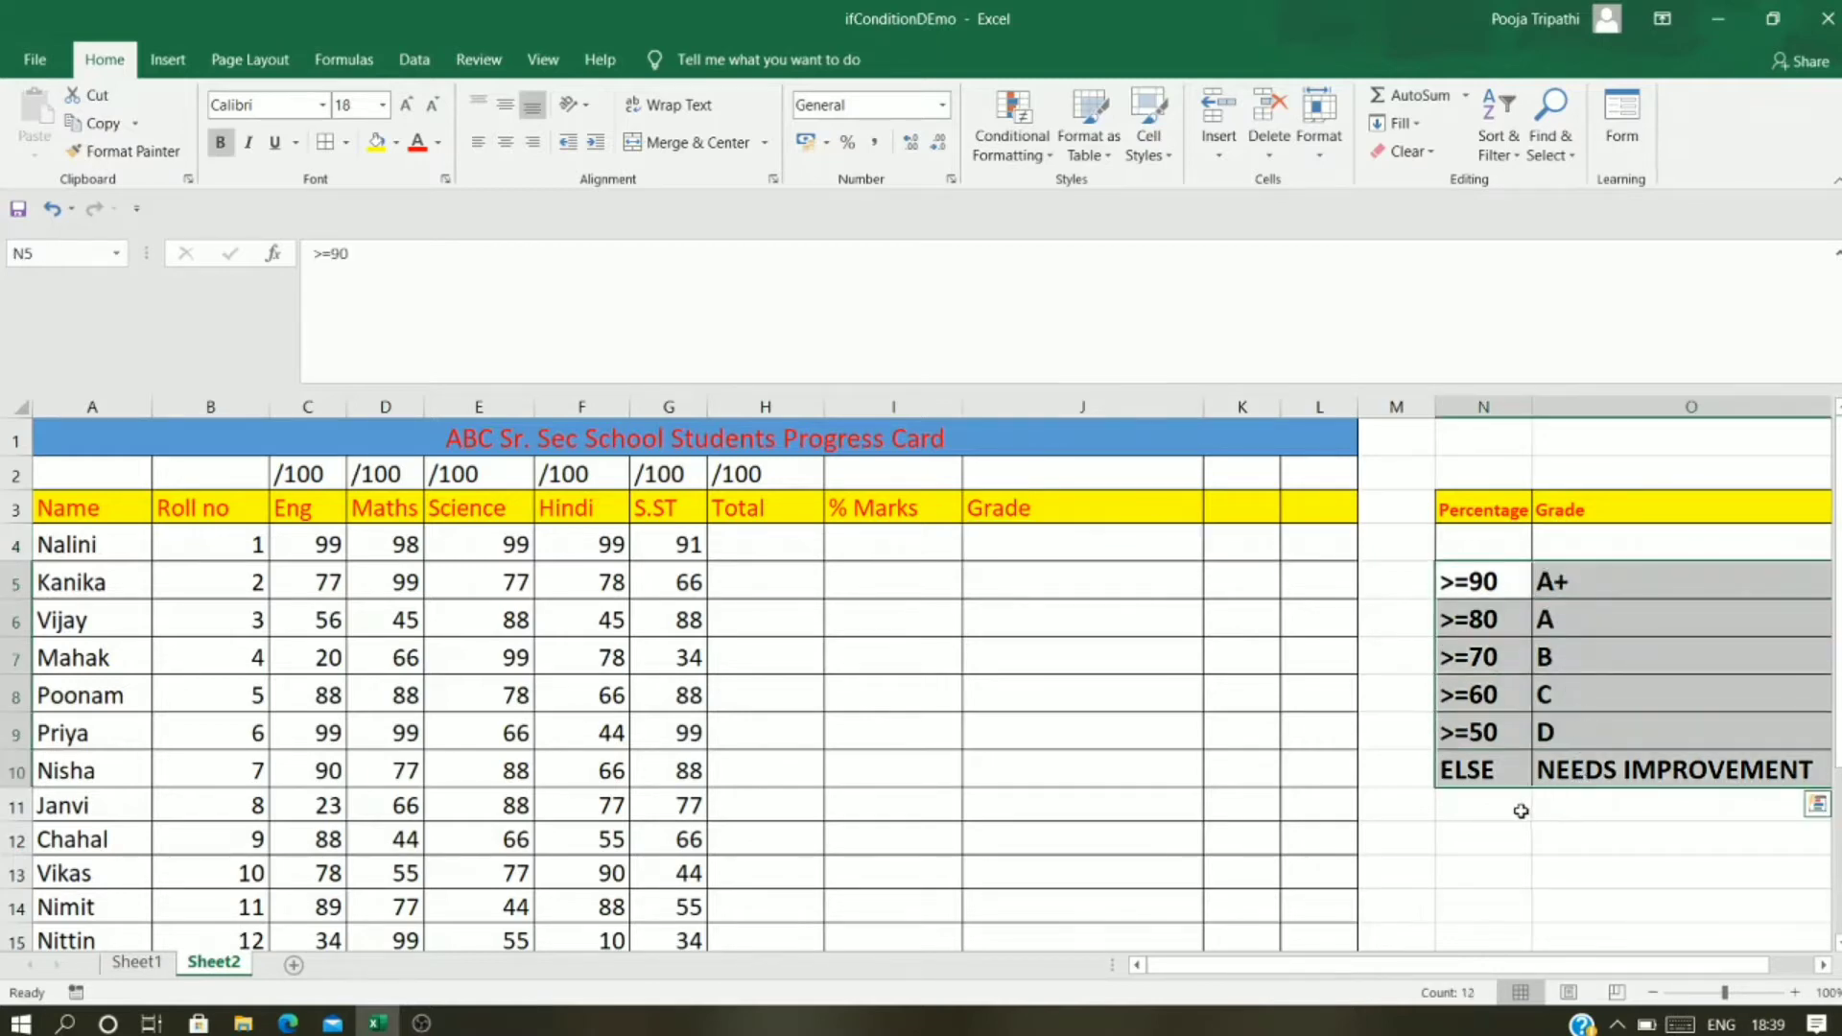
{"action": "left_click", "coordinate": [1454, 880]}
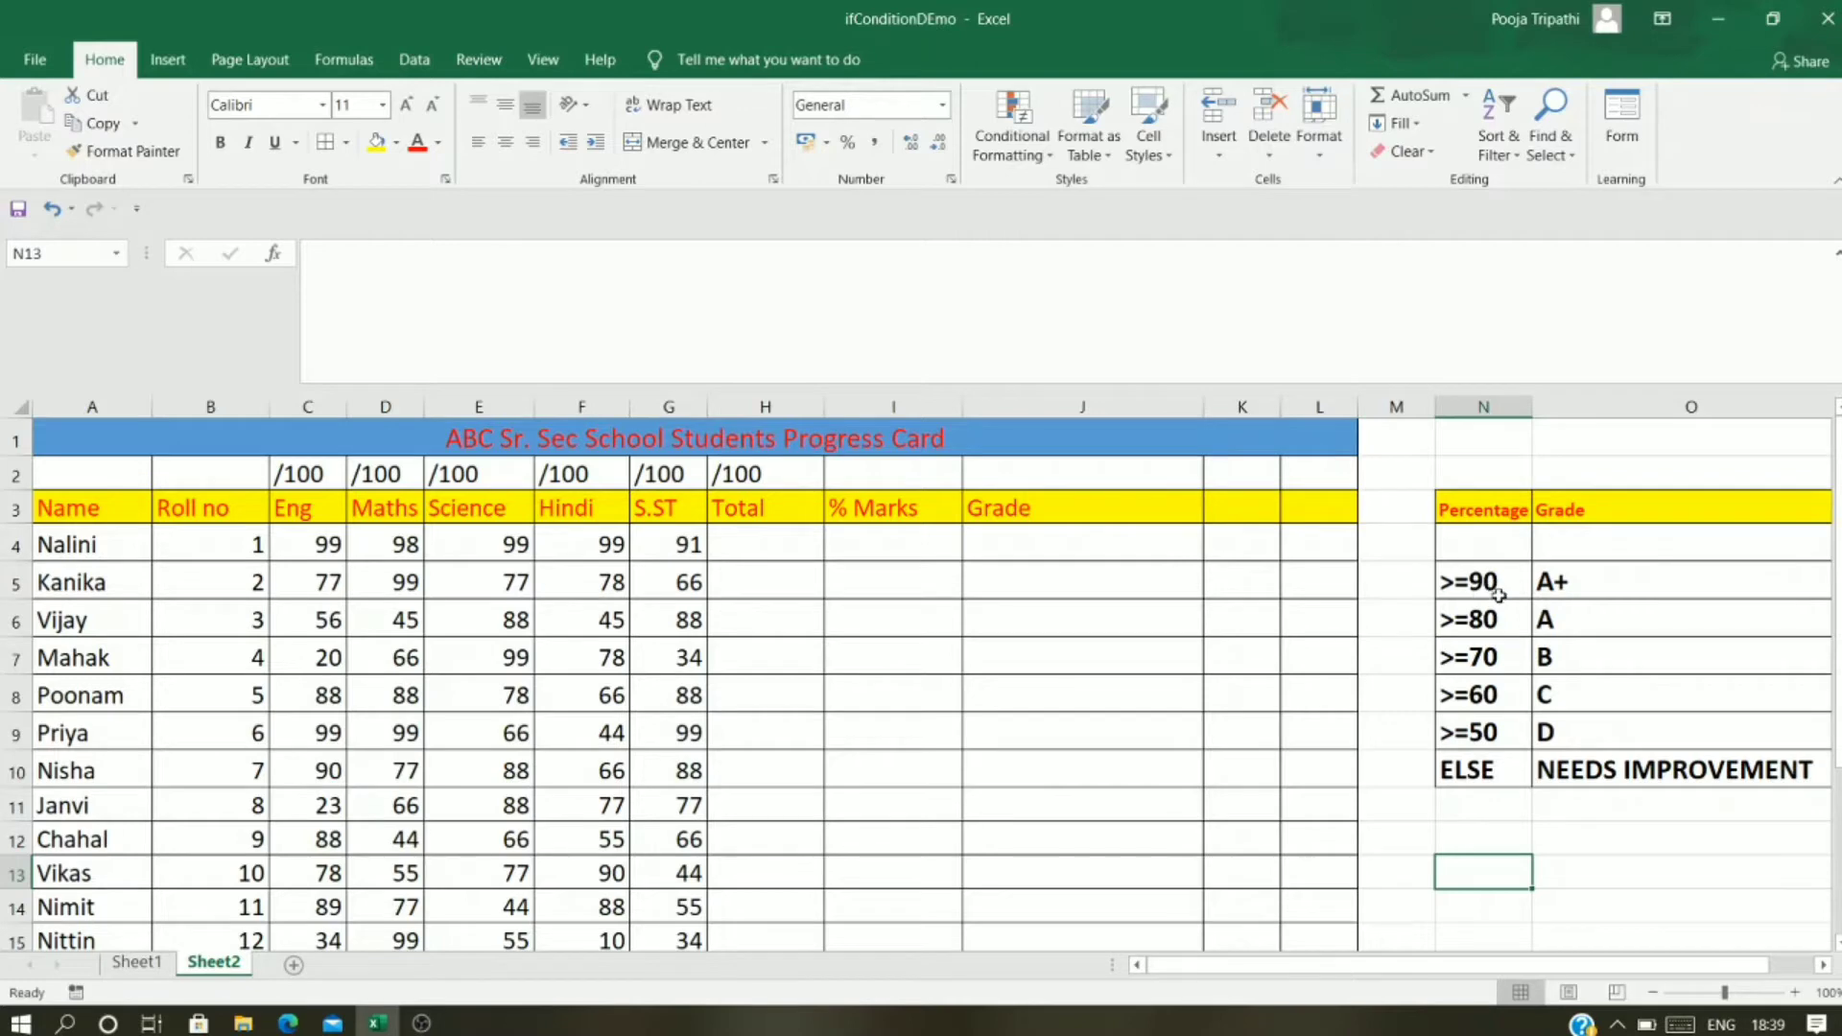
{"action": "left_click", "coordinate": [1565, 580]}
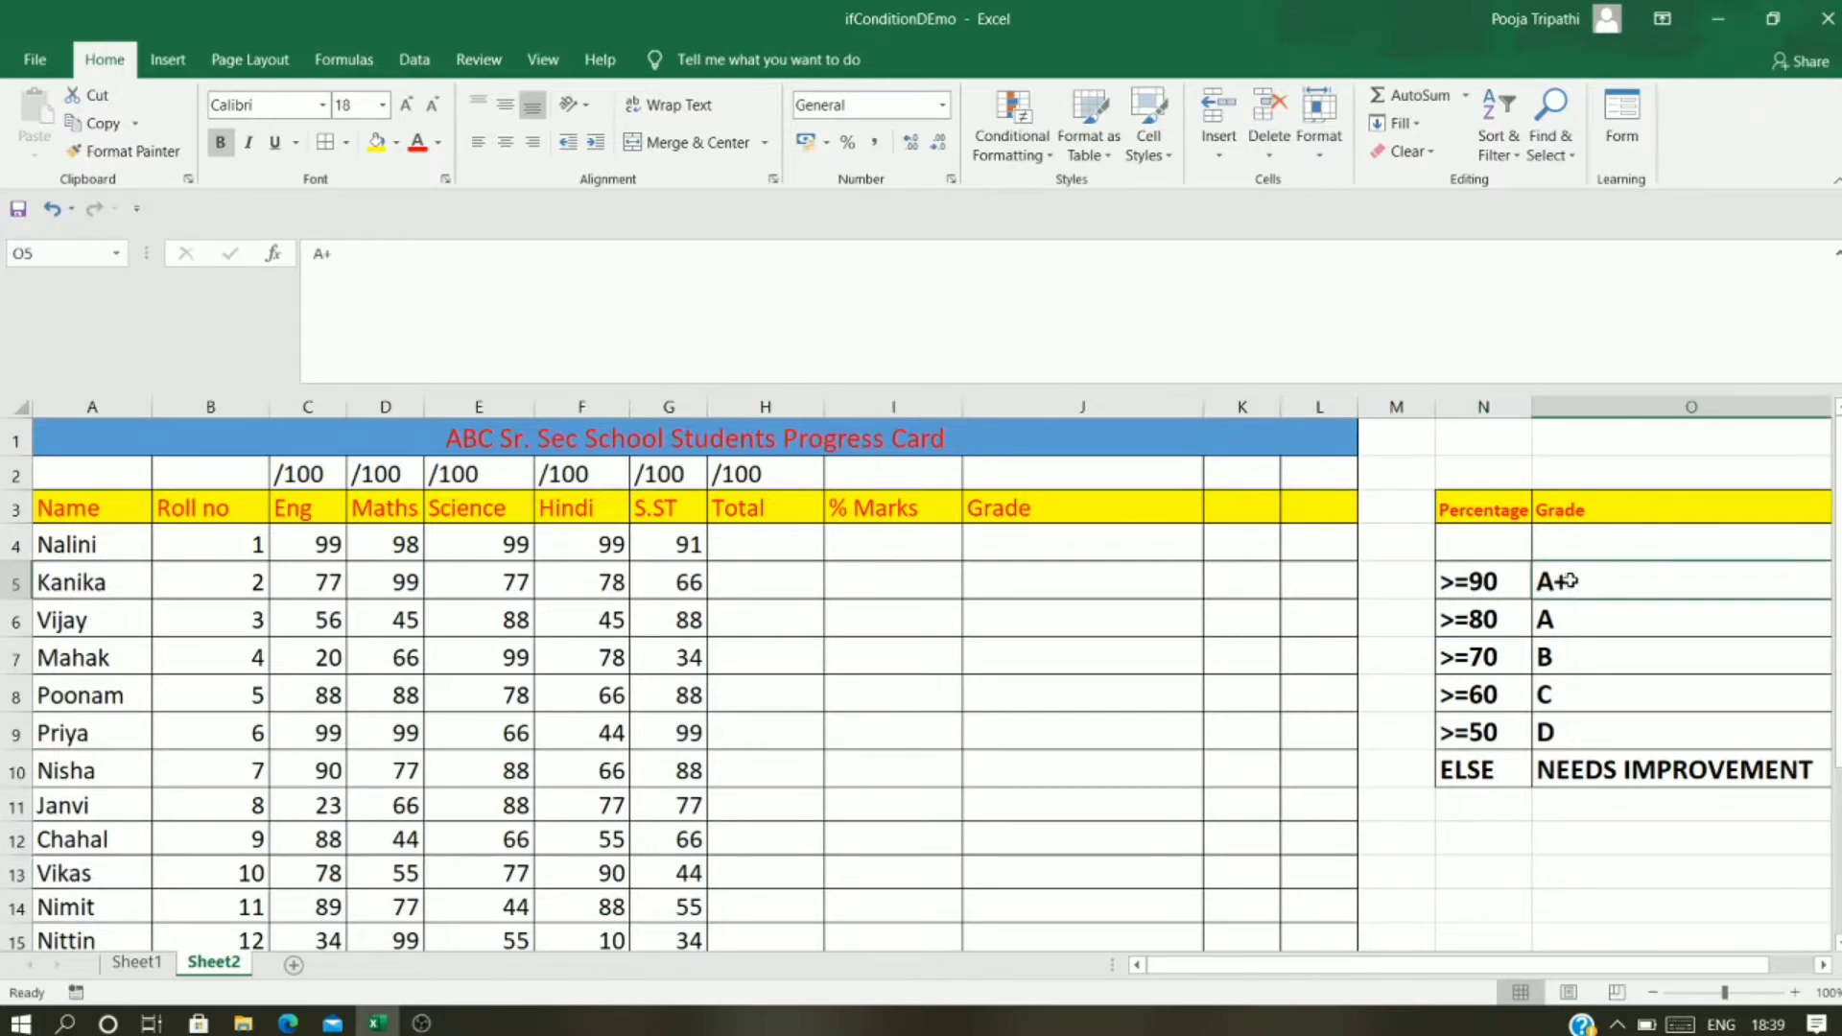
{"action": "left_click", "coordinate": [1513, 623]}
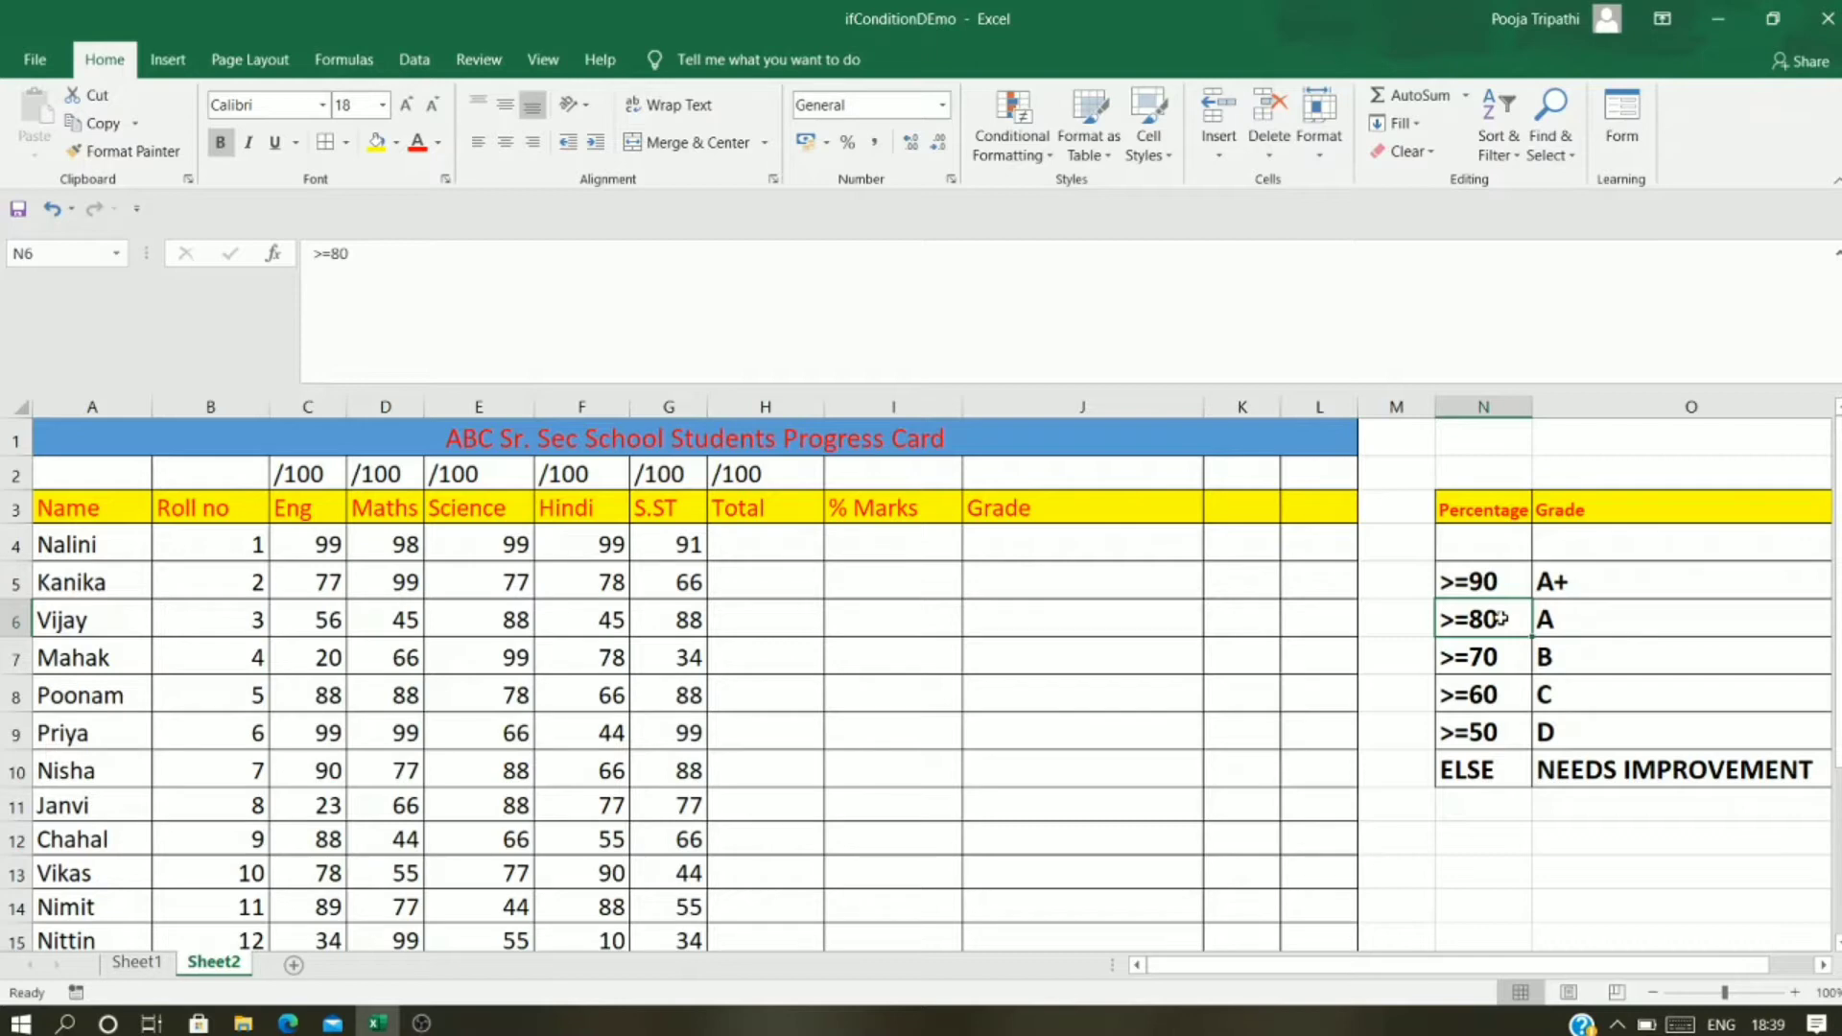
{"action": "left_click", "coordinate": [1565, 624]}
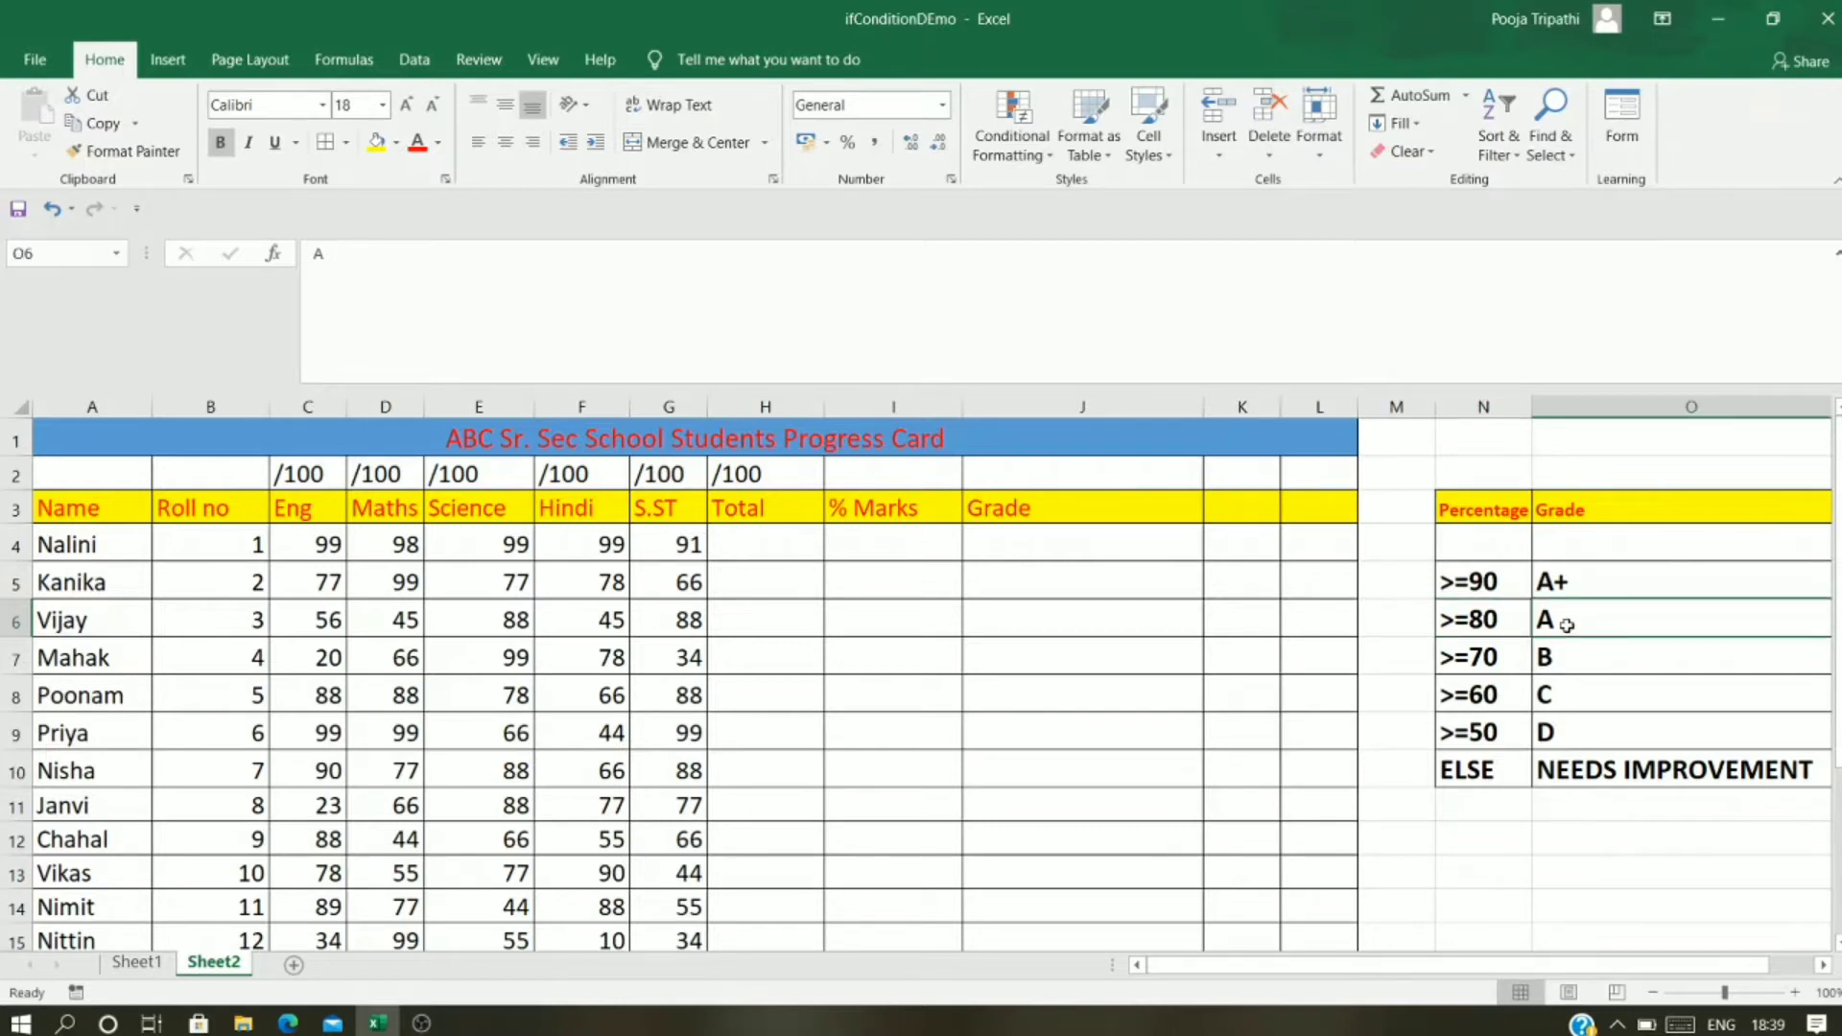
{"action": "left_click", "coordinate": [1502, 654]}
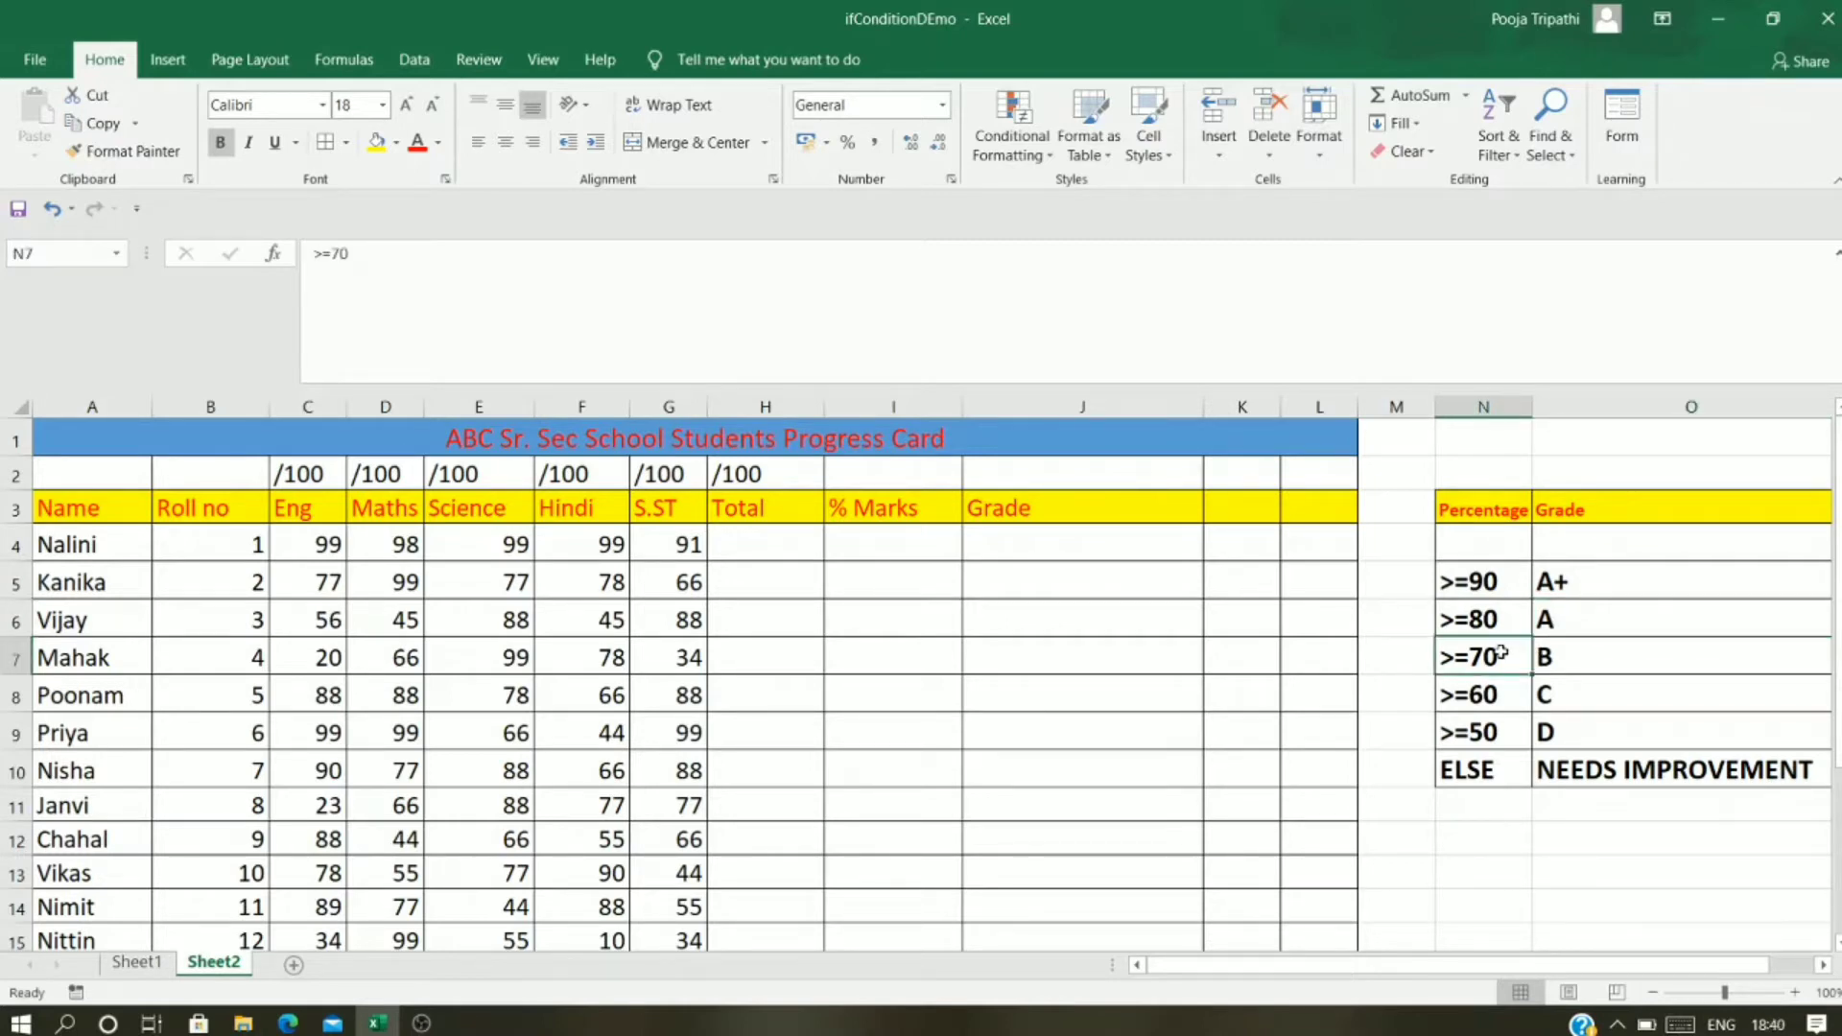
{"action": "left_click", "coordinate": [1565, 663]}
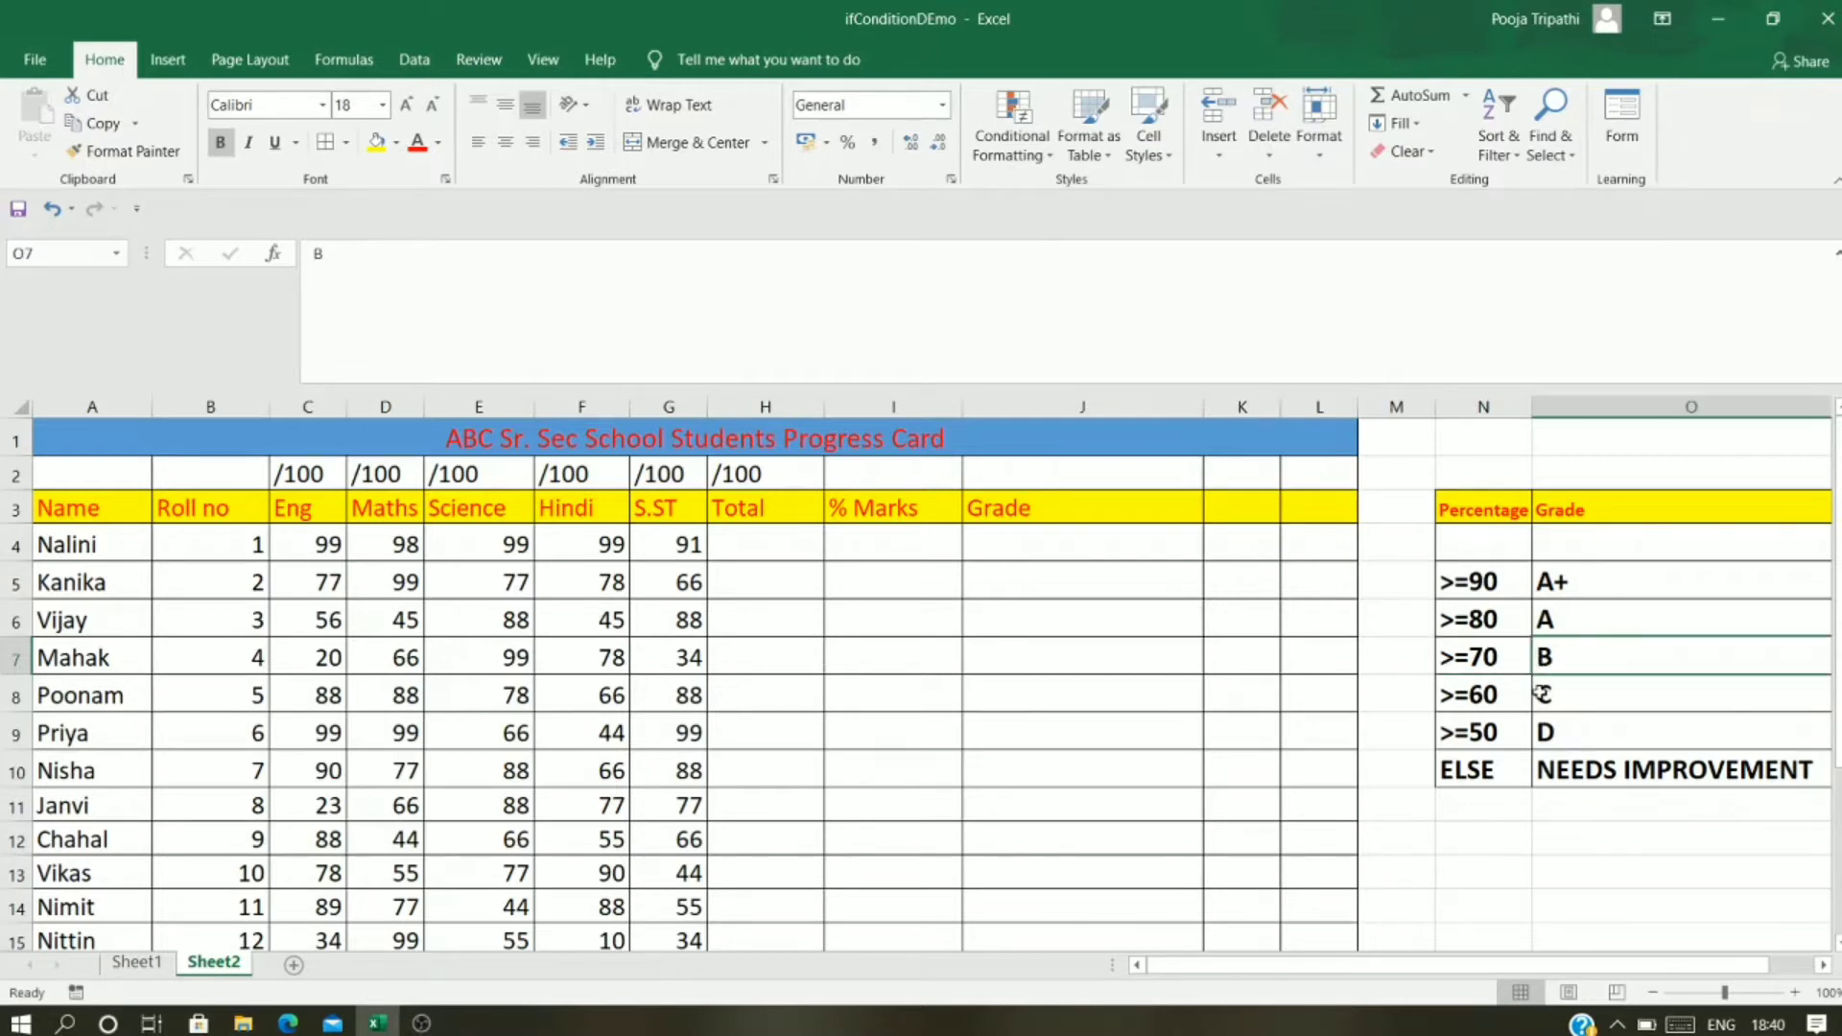
{"action": "left_click", "coordinate": [1503, 703]}
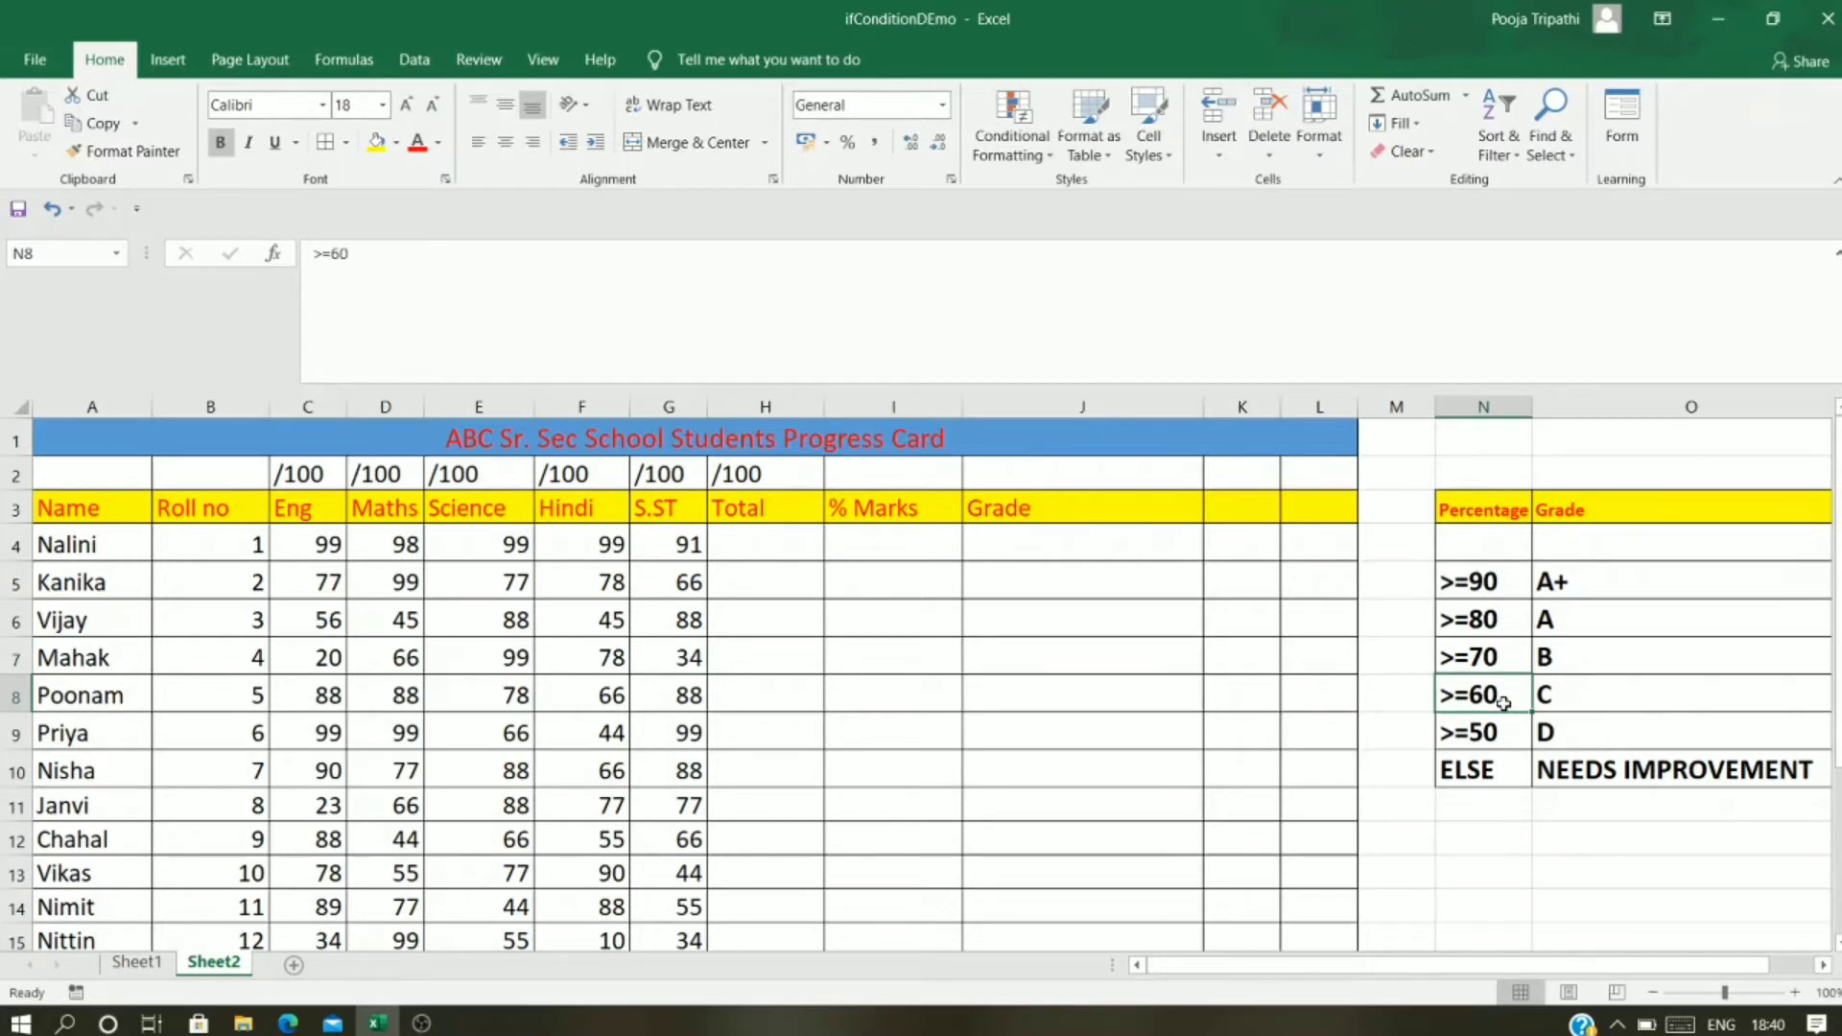
{"action": "left_click", "coordinate": [1616, 685]}
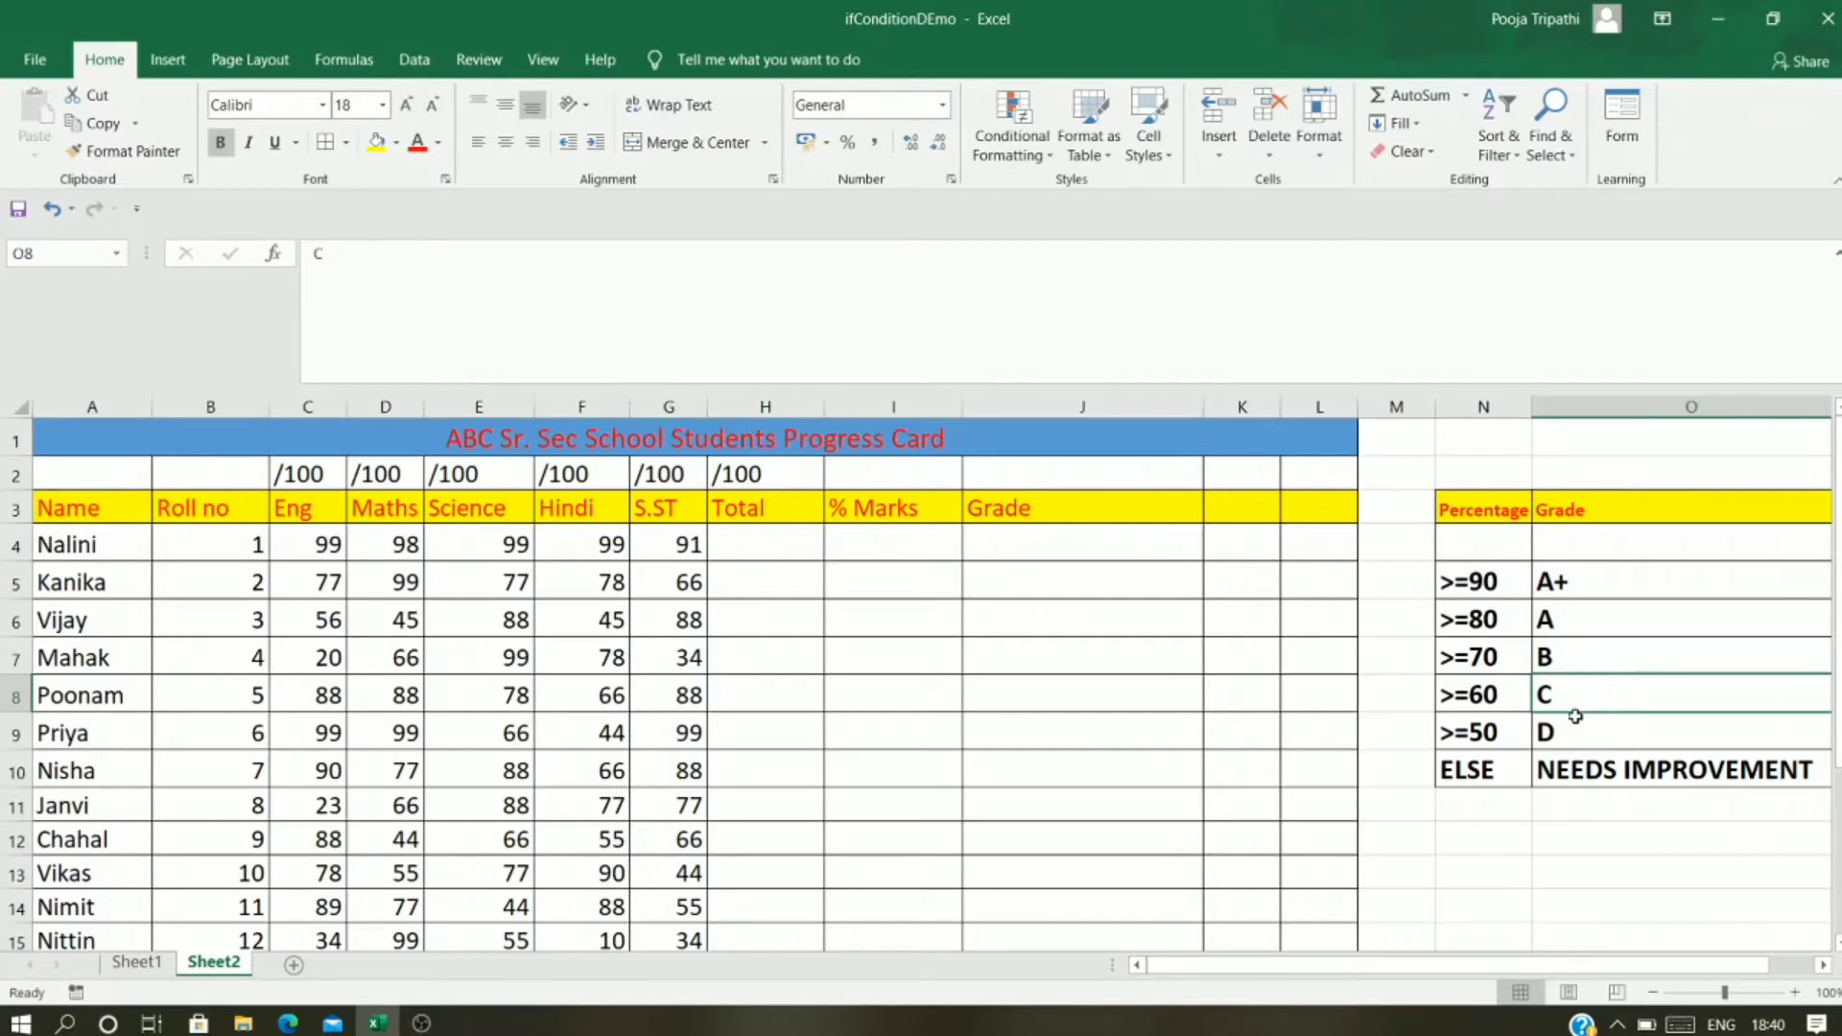
{"action": "left_click", "coordinate": [1492, 732]}
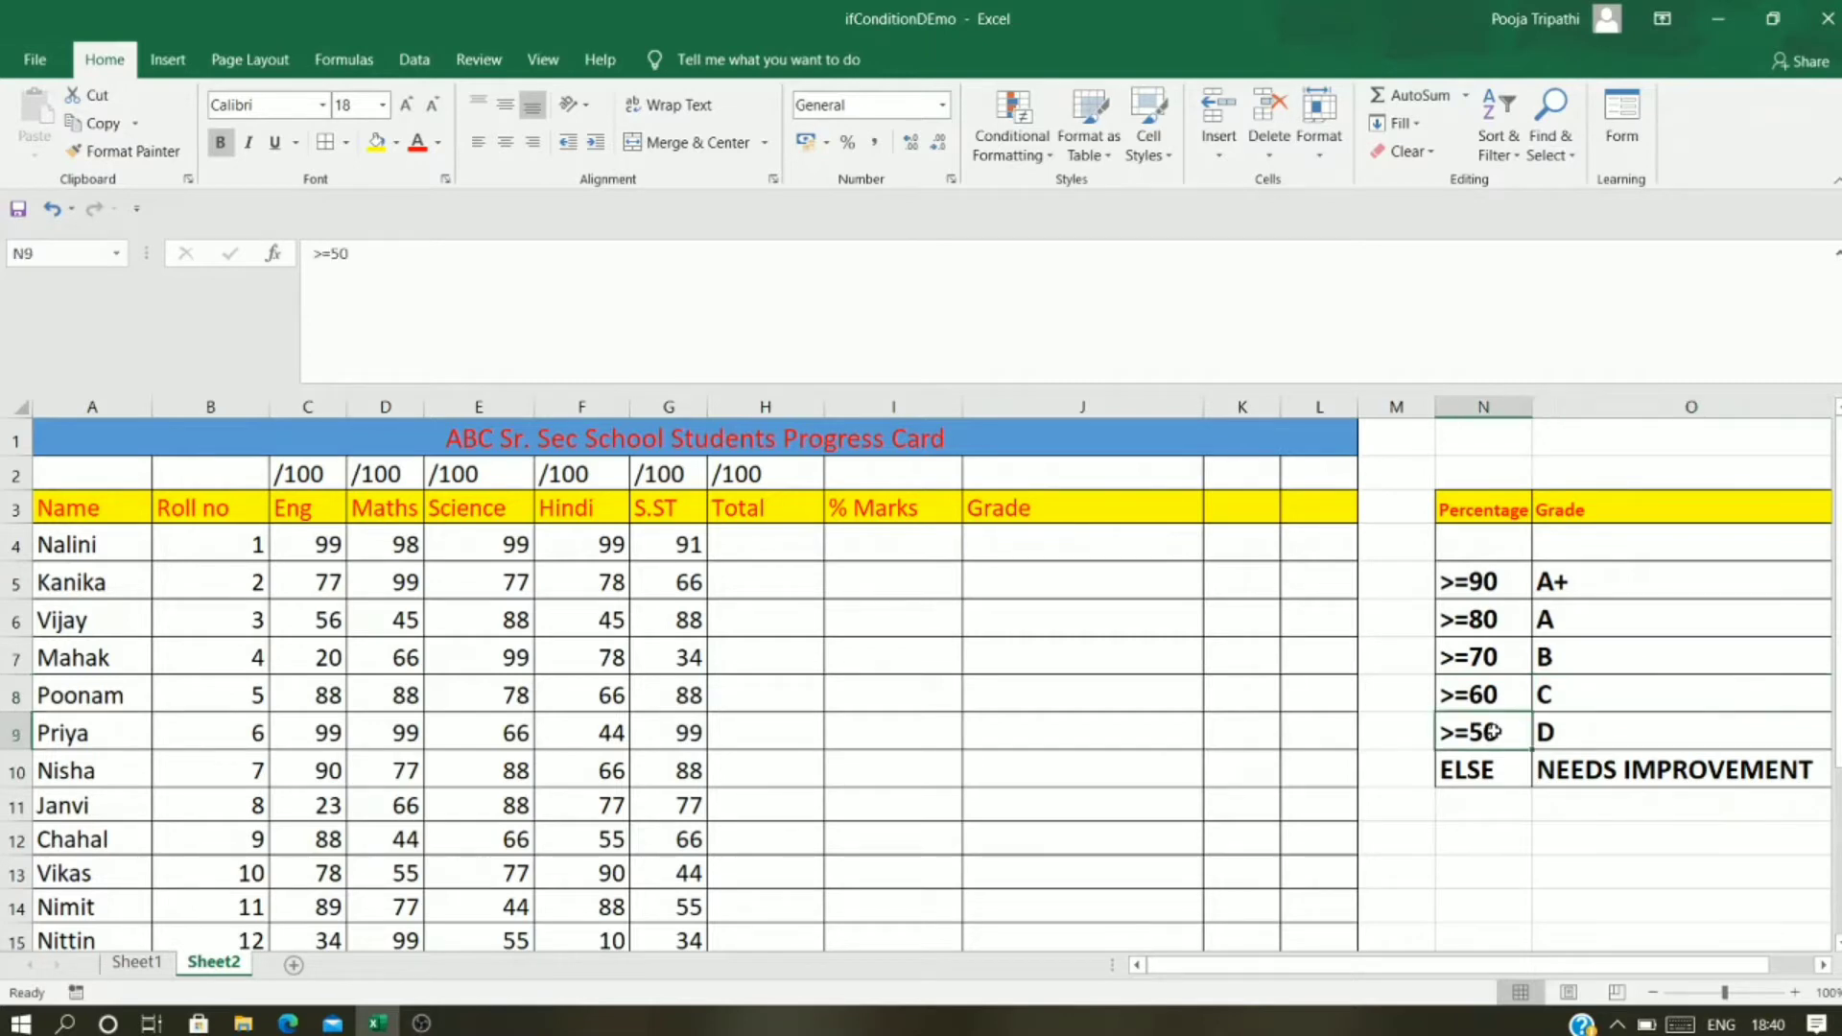
{"action": "left_click", "coordinate": [1554, 732]}
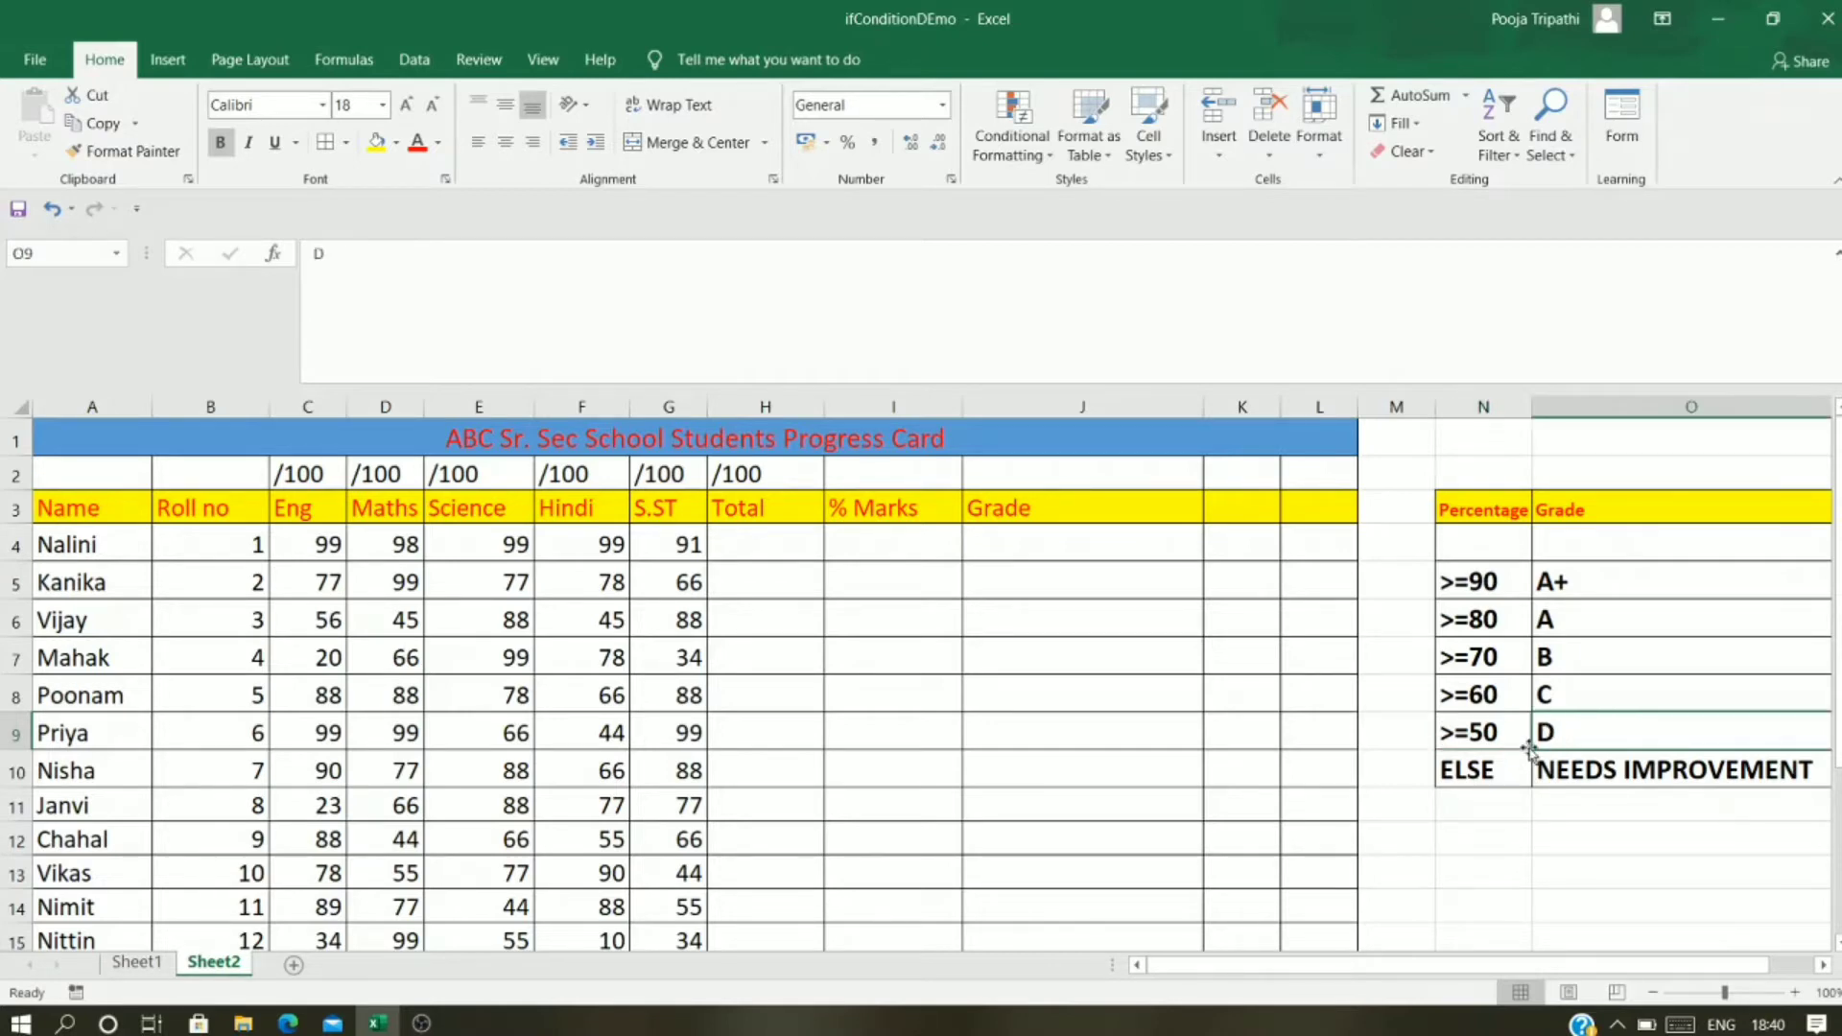
Step: Compare the A+ to D grades with the ELSE criterion and its grade in the criteria table
{"action": "left_click_drag", "start_coordinate": [1568, 578], "coordinate": [1553, 720]}
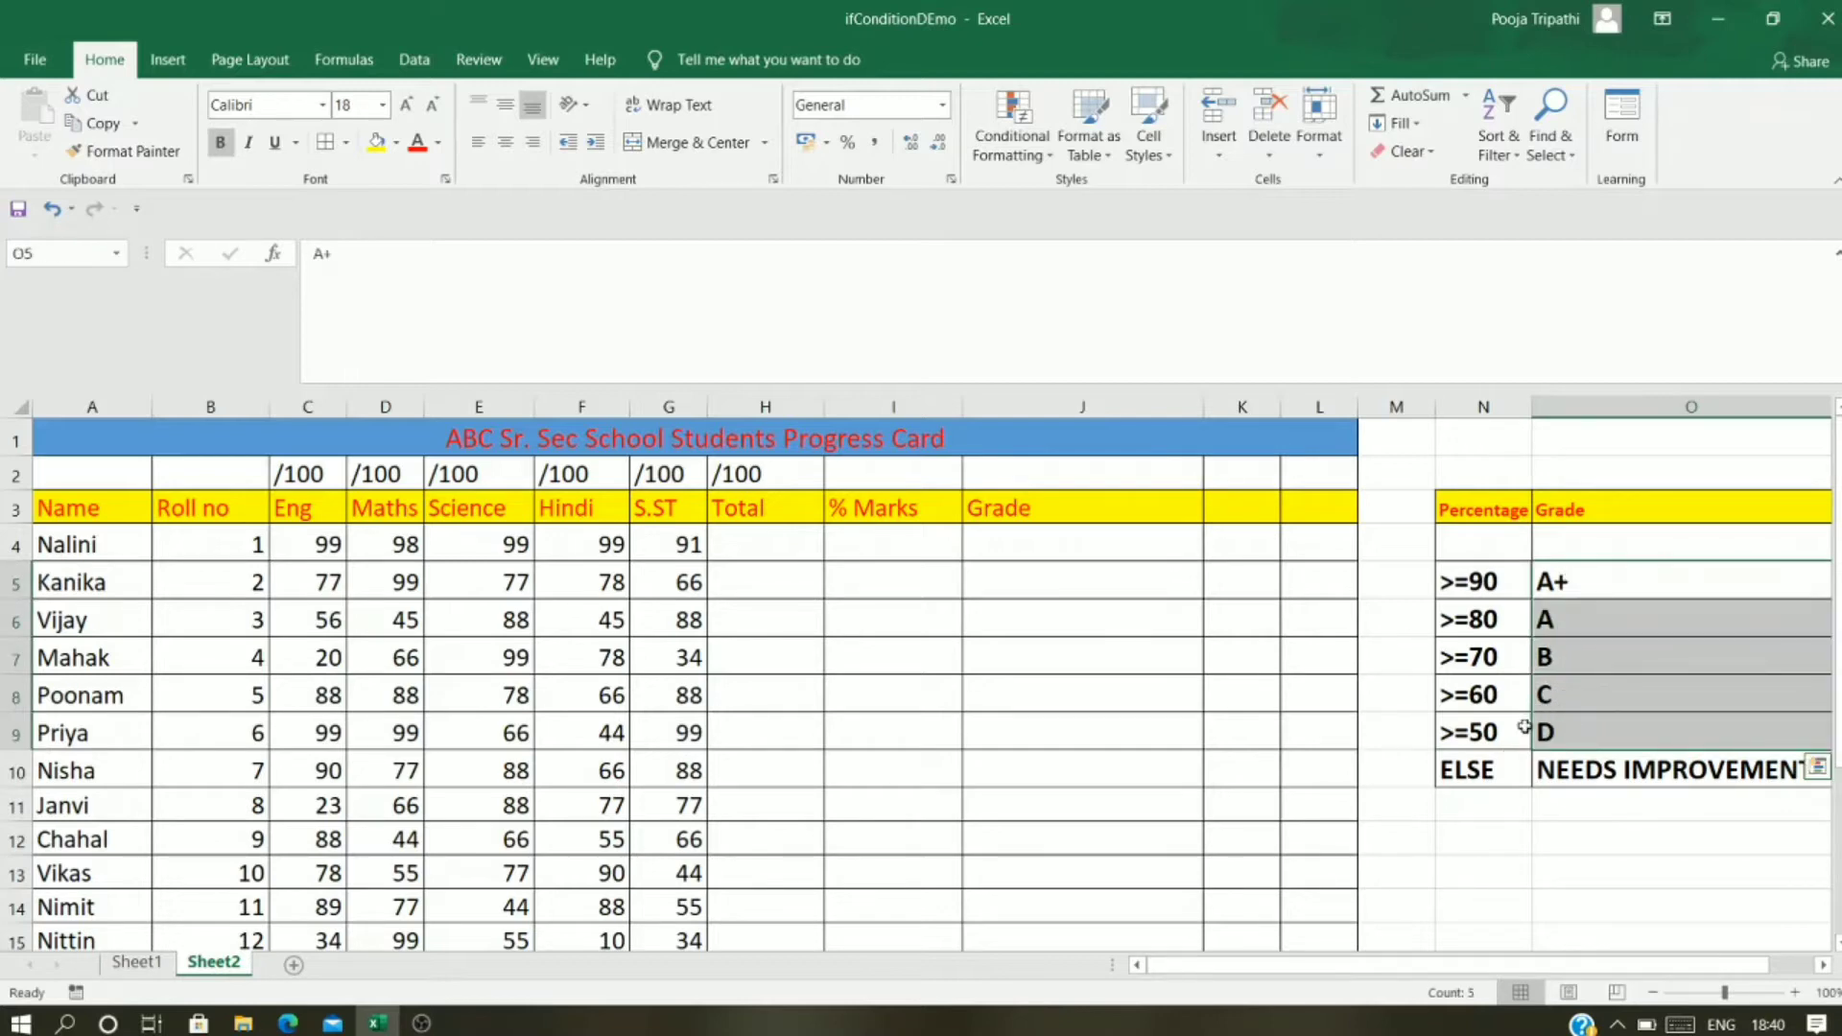
{"action": "left_click", "coordinate": [1506, 768]}
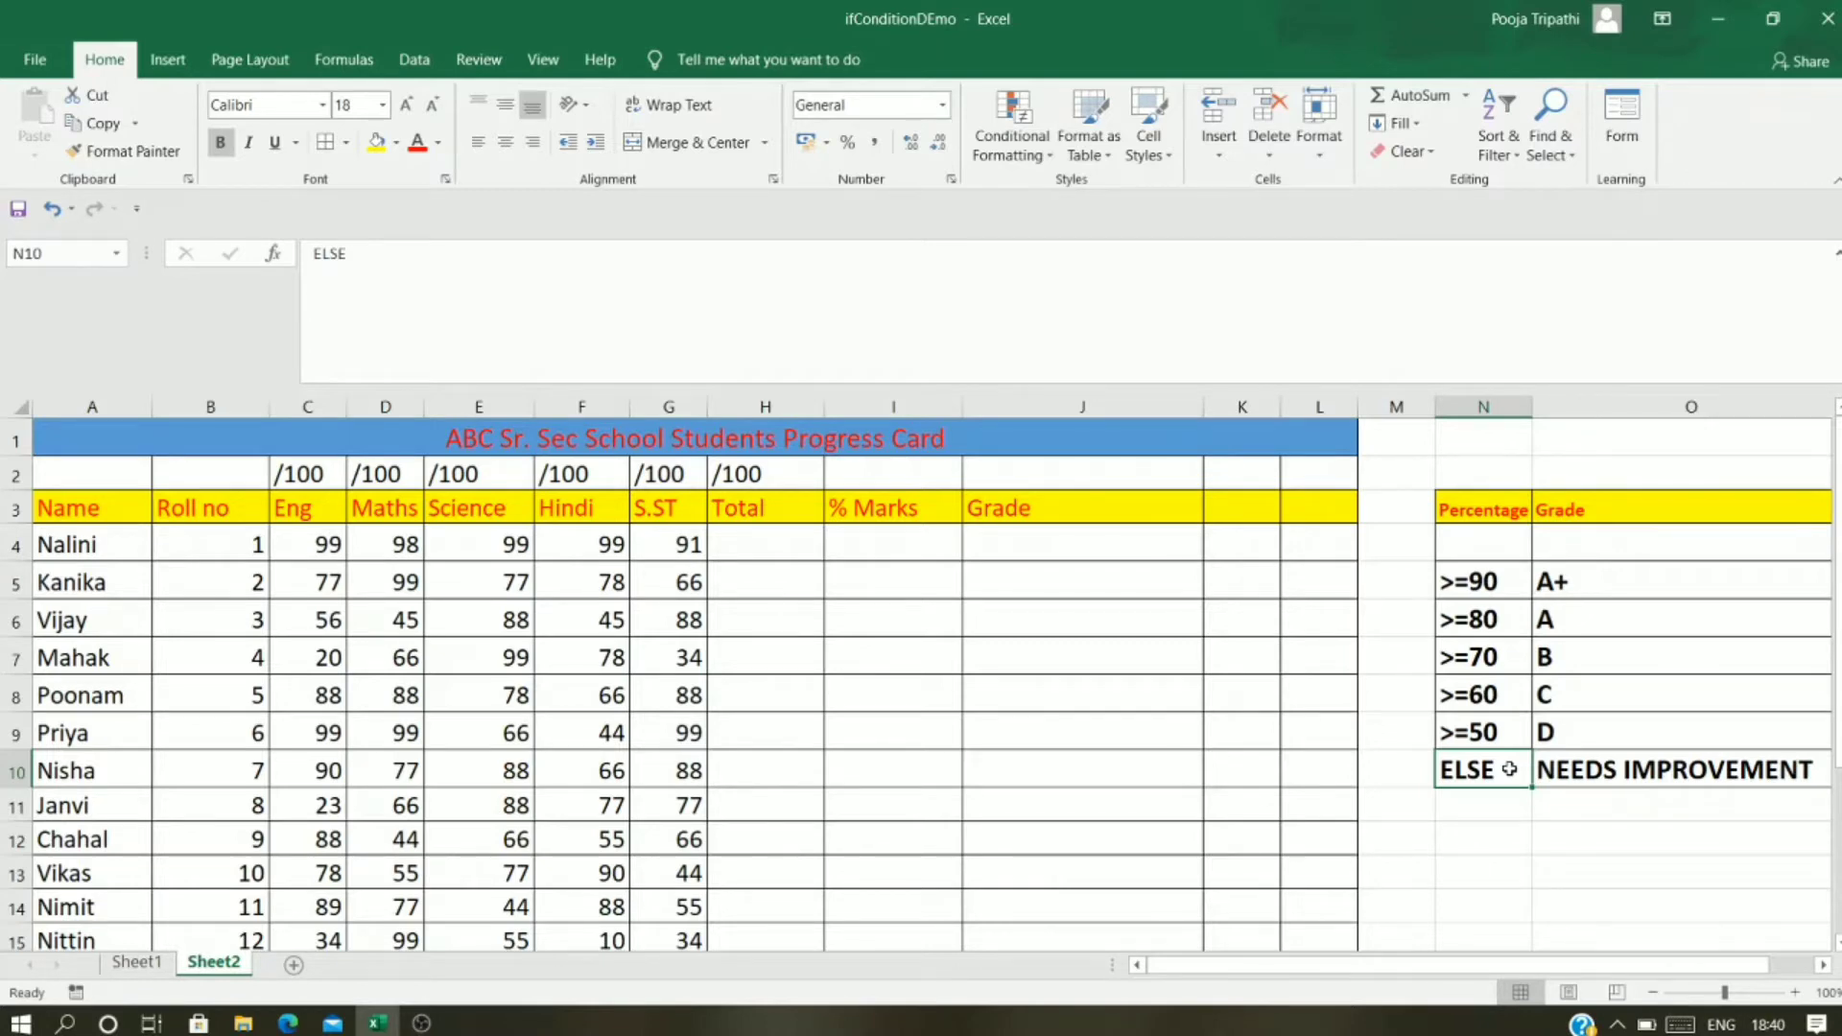
{"action": "left_click", "coordinate": [1499, 735]}
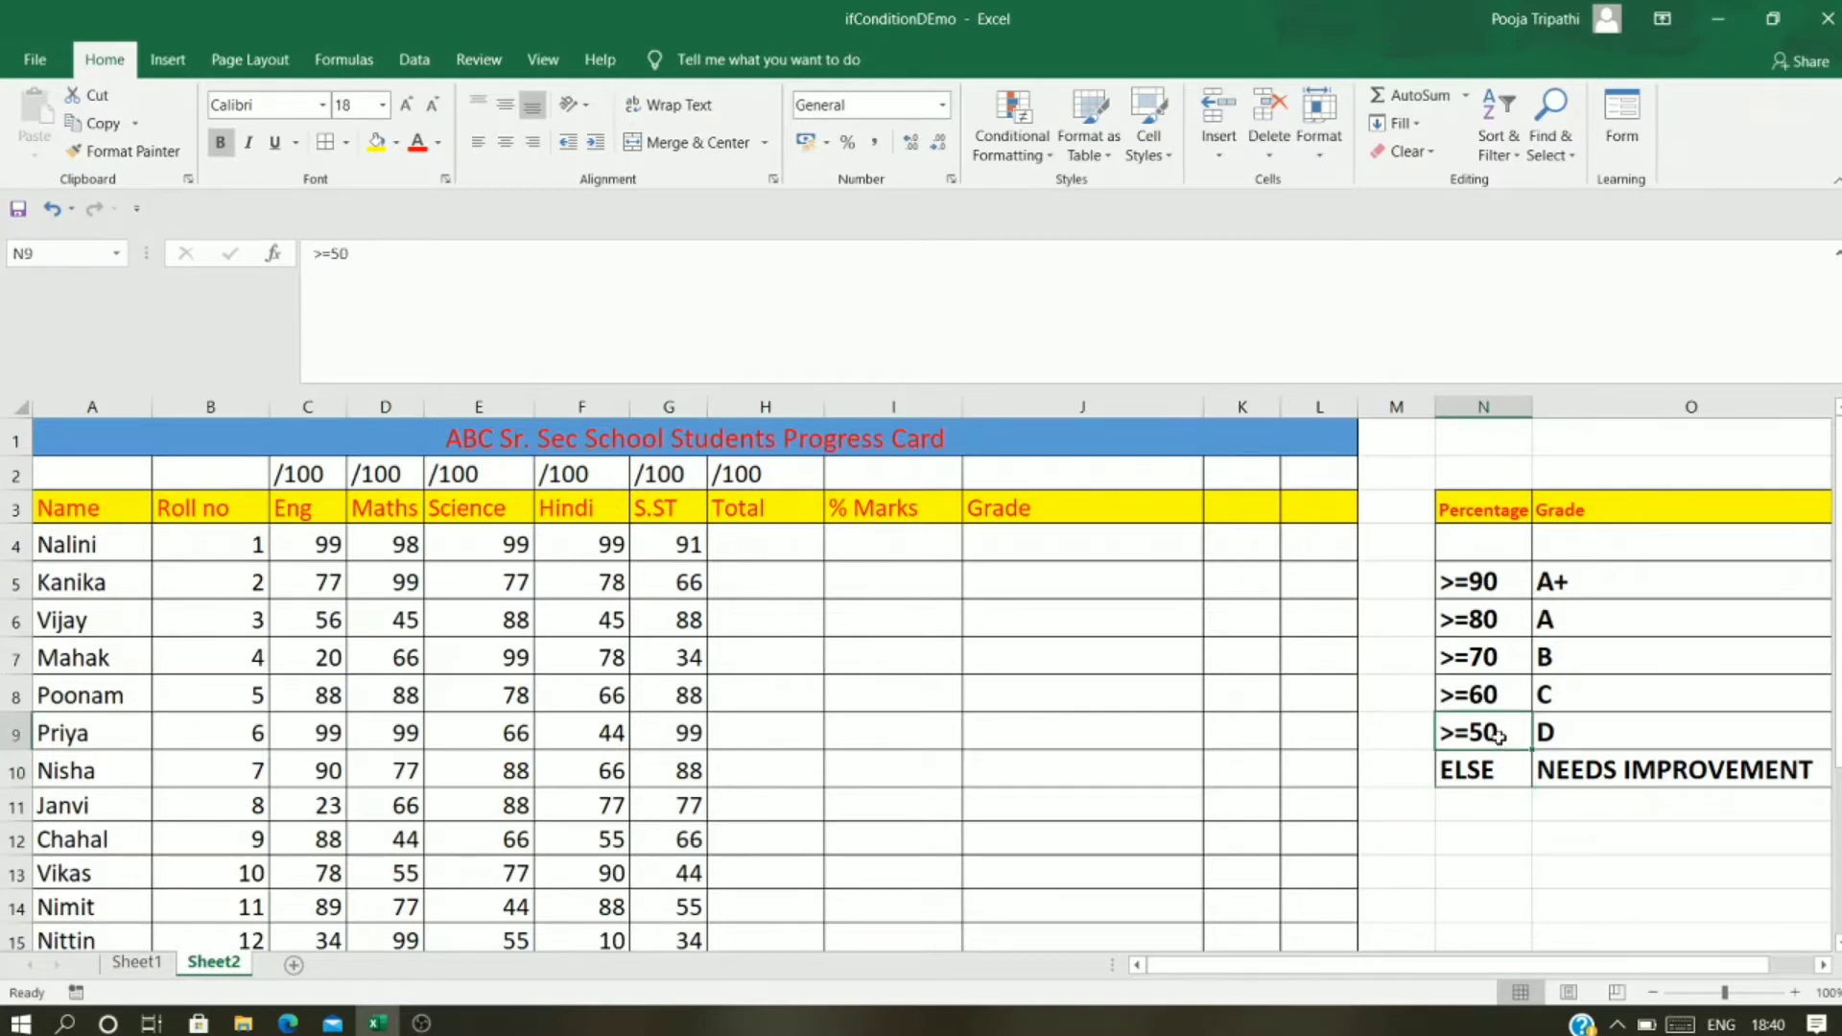
{"action": "left_click", "coordinate": [1595, 737]}
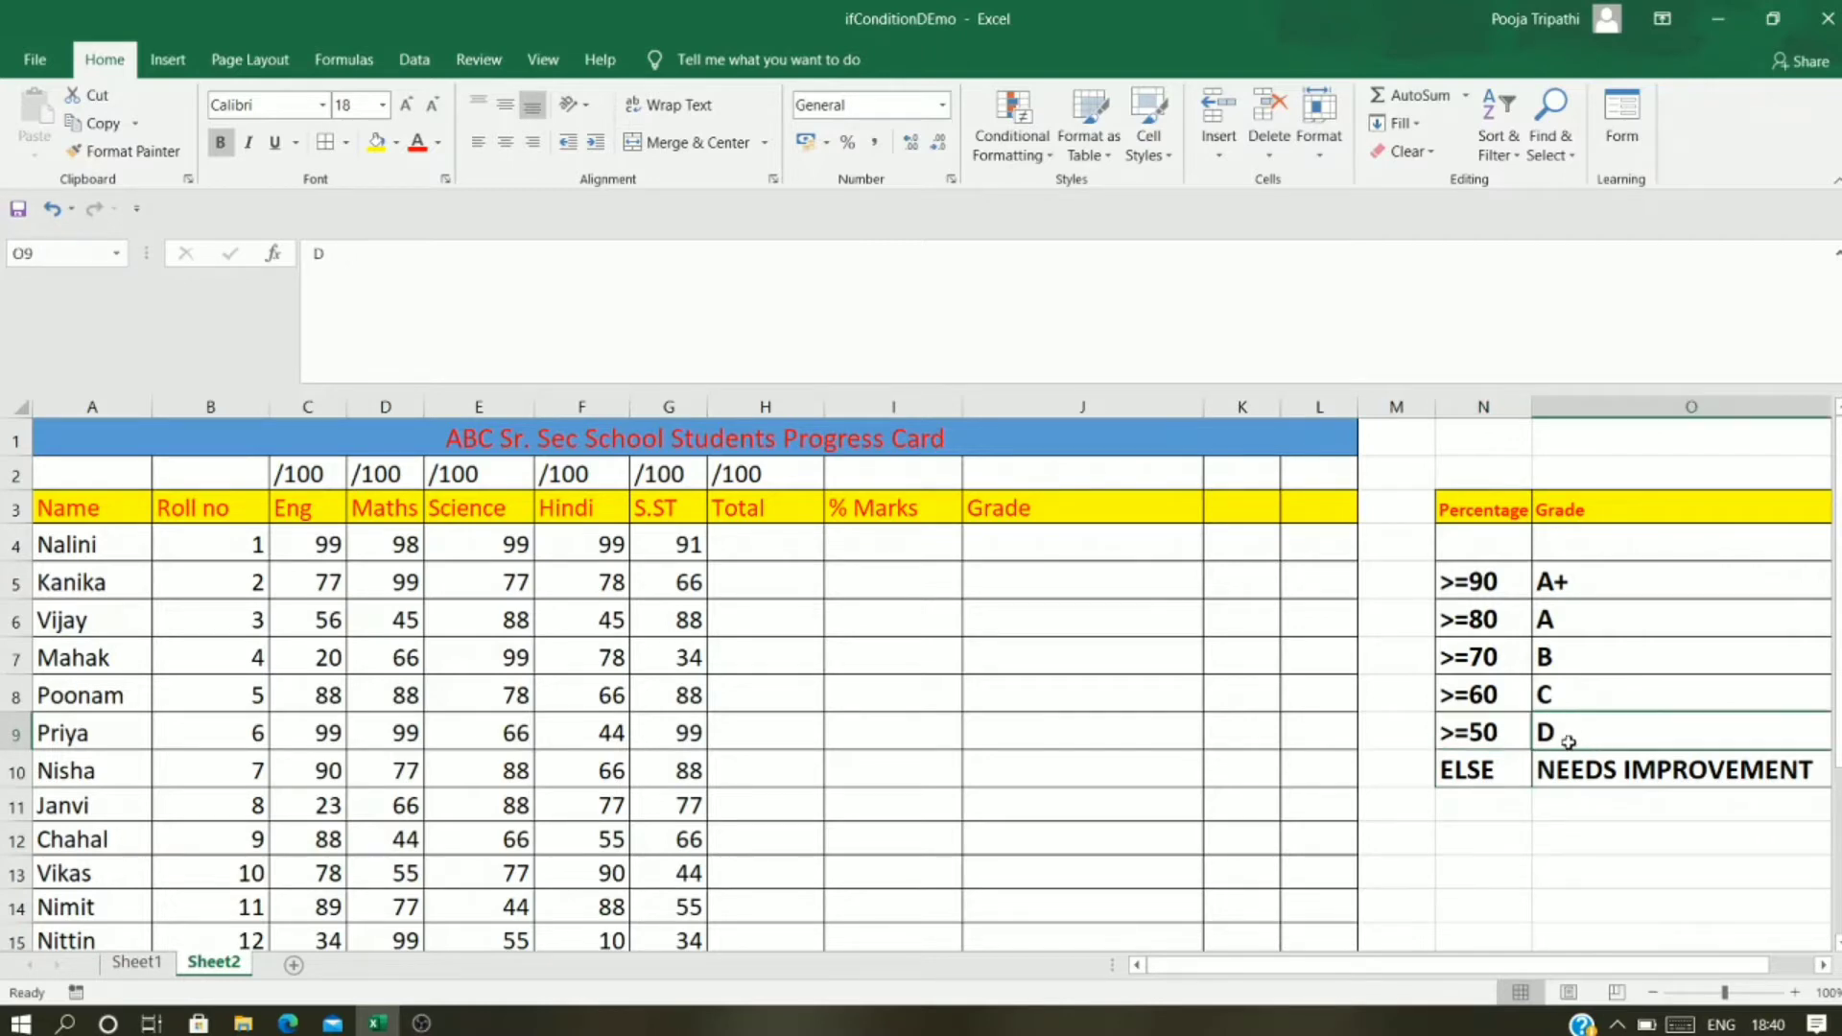
{"action": "left_click", "coordinate": [1510, 767]}
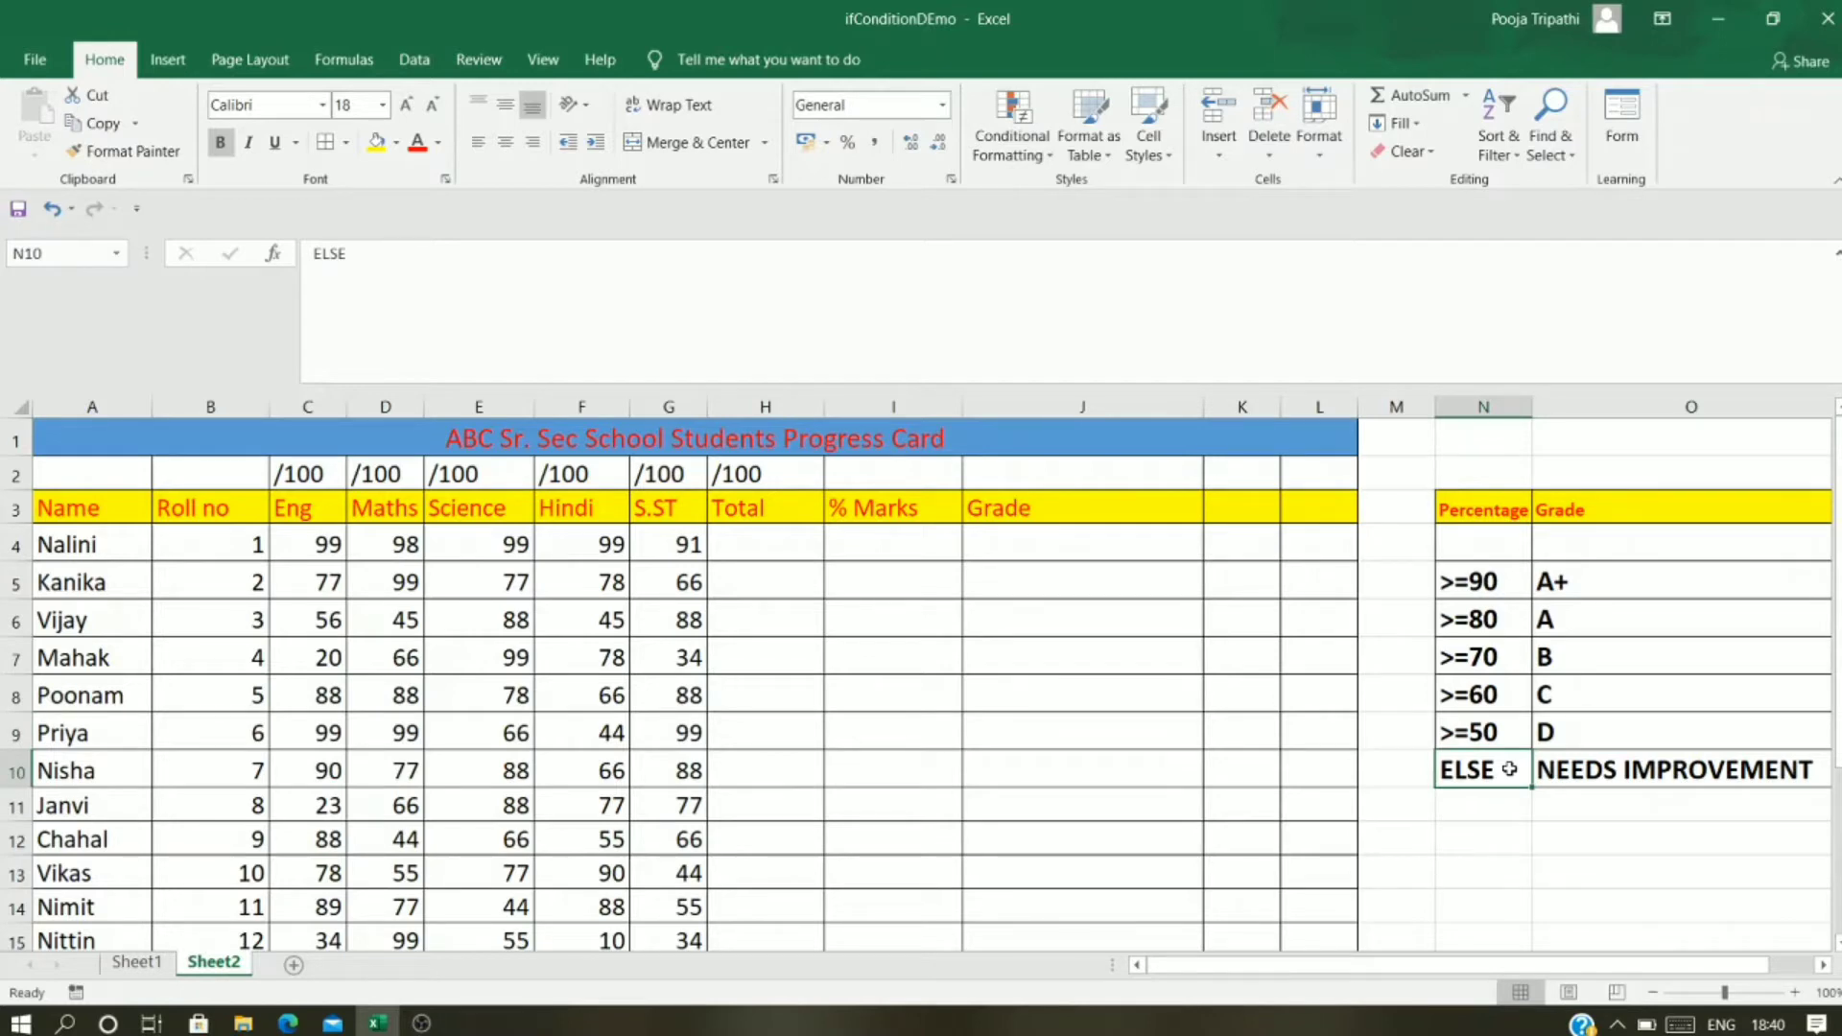
{"action": "left_click", "coordinate": [1583, 768]}
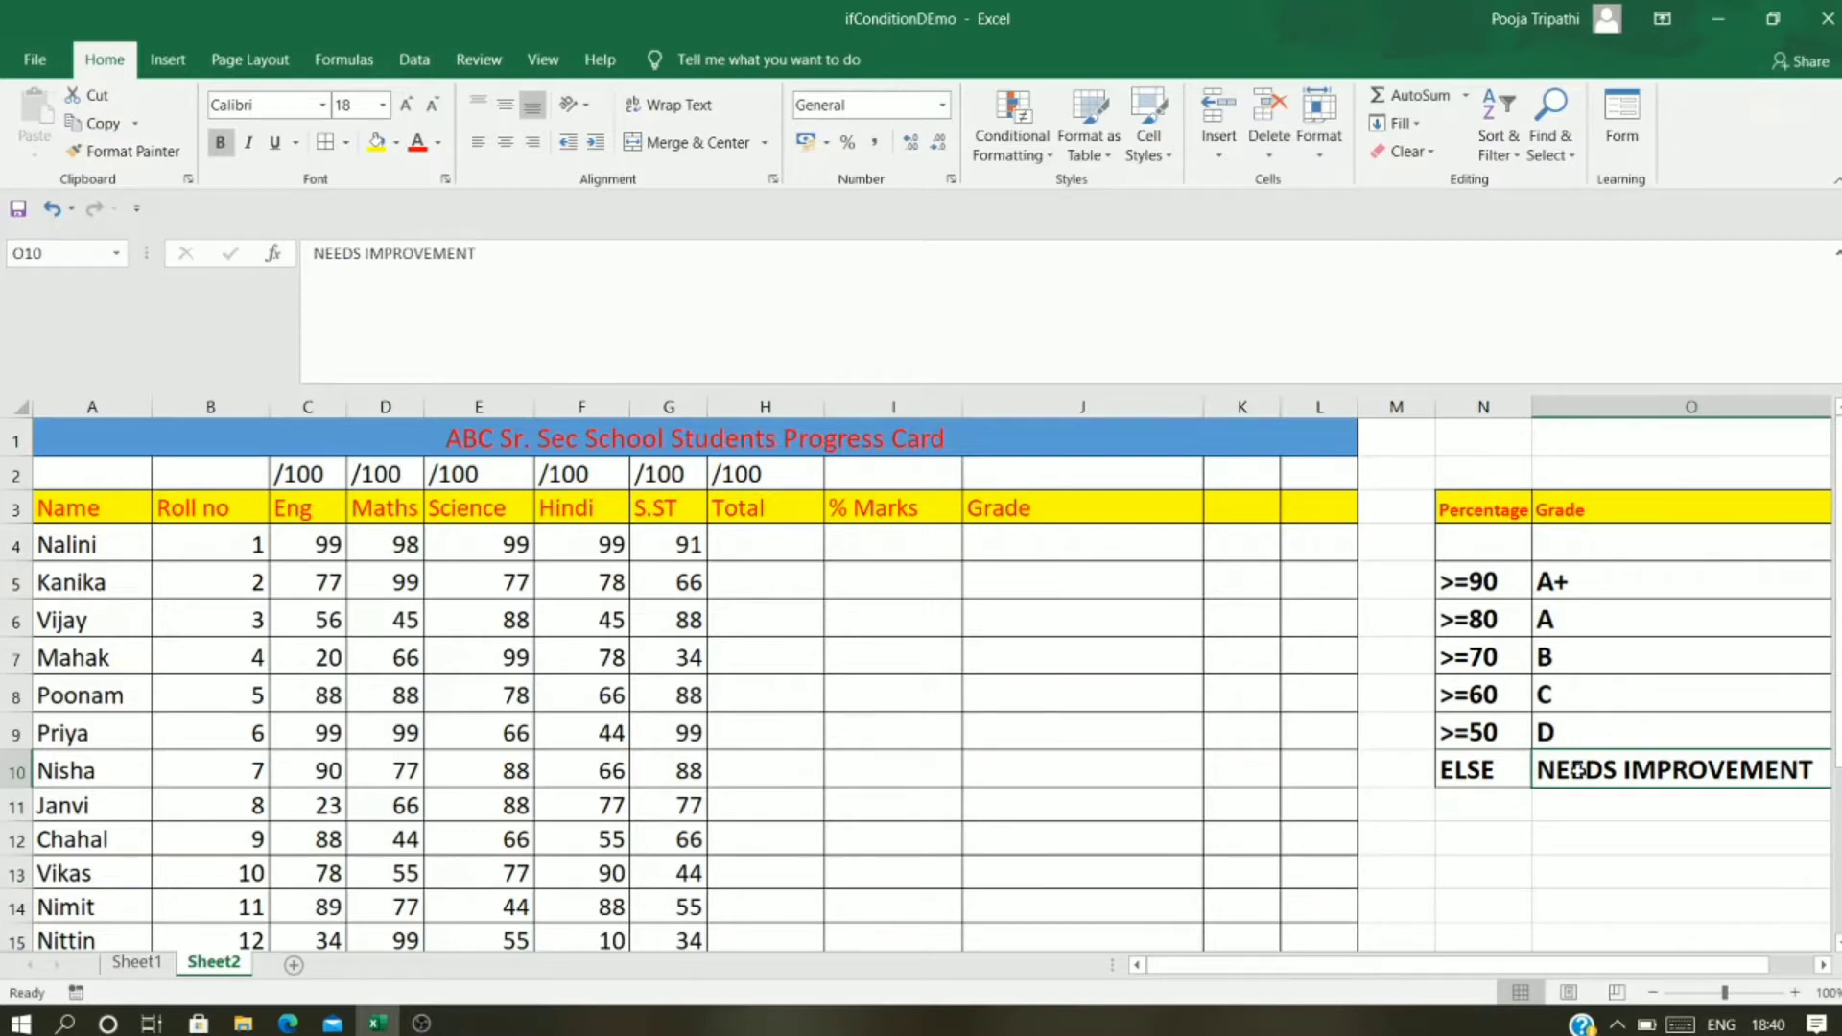
Step: Go through the Grade column of the criteria table again, checking each possible outcome from A+ to NEEDS IMPROVEMENT
{"action": "left_click", "coordinate": [115, 151]}
{"action": "left_click", "coordinate": [1630, 581]}
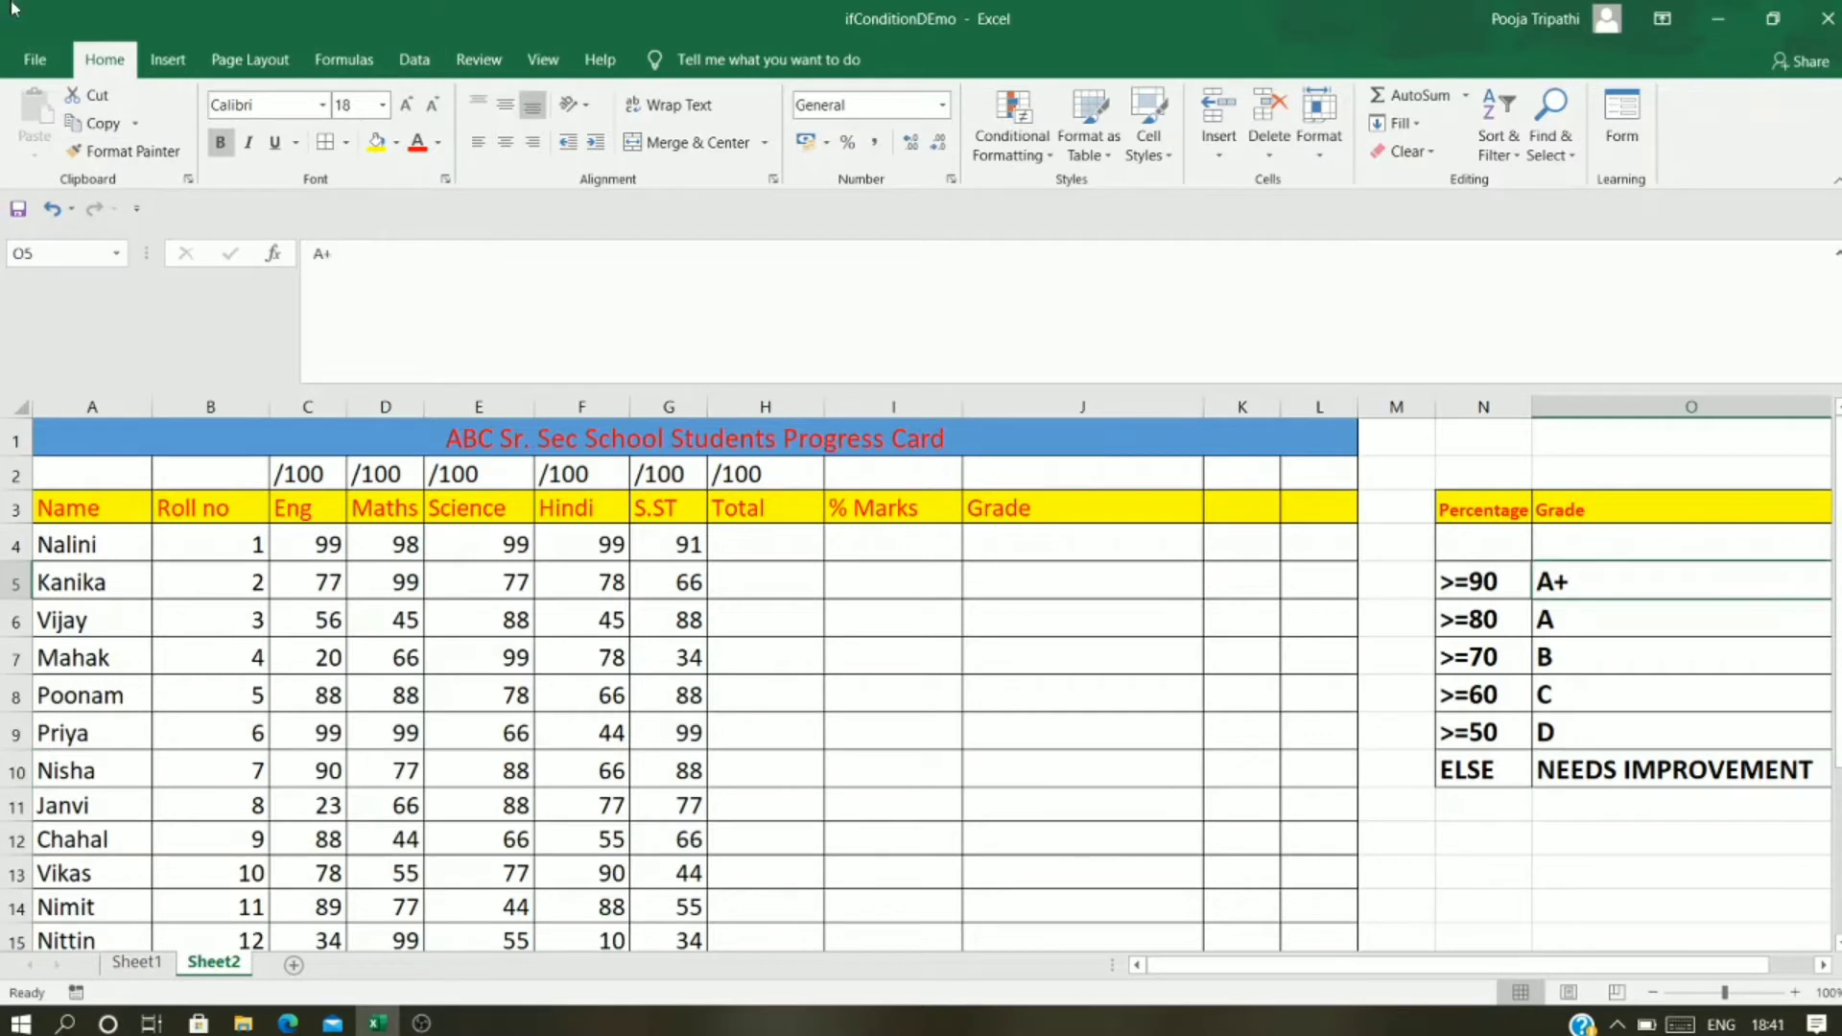
{"action": "left_click", "coordinate": [1576, 624]}
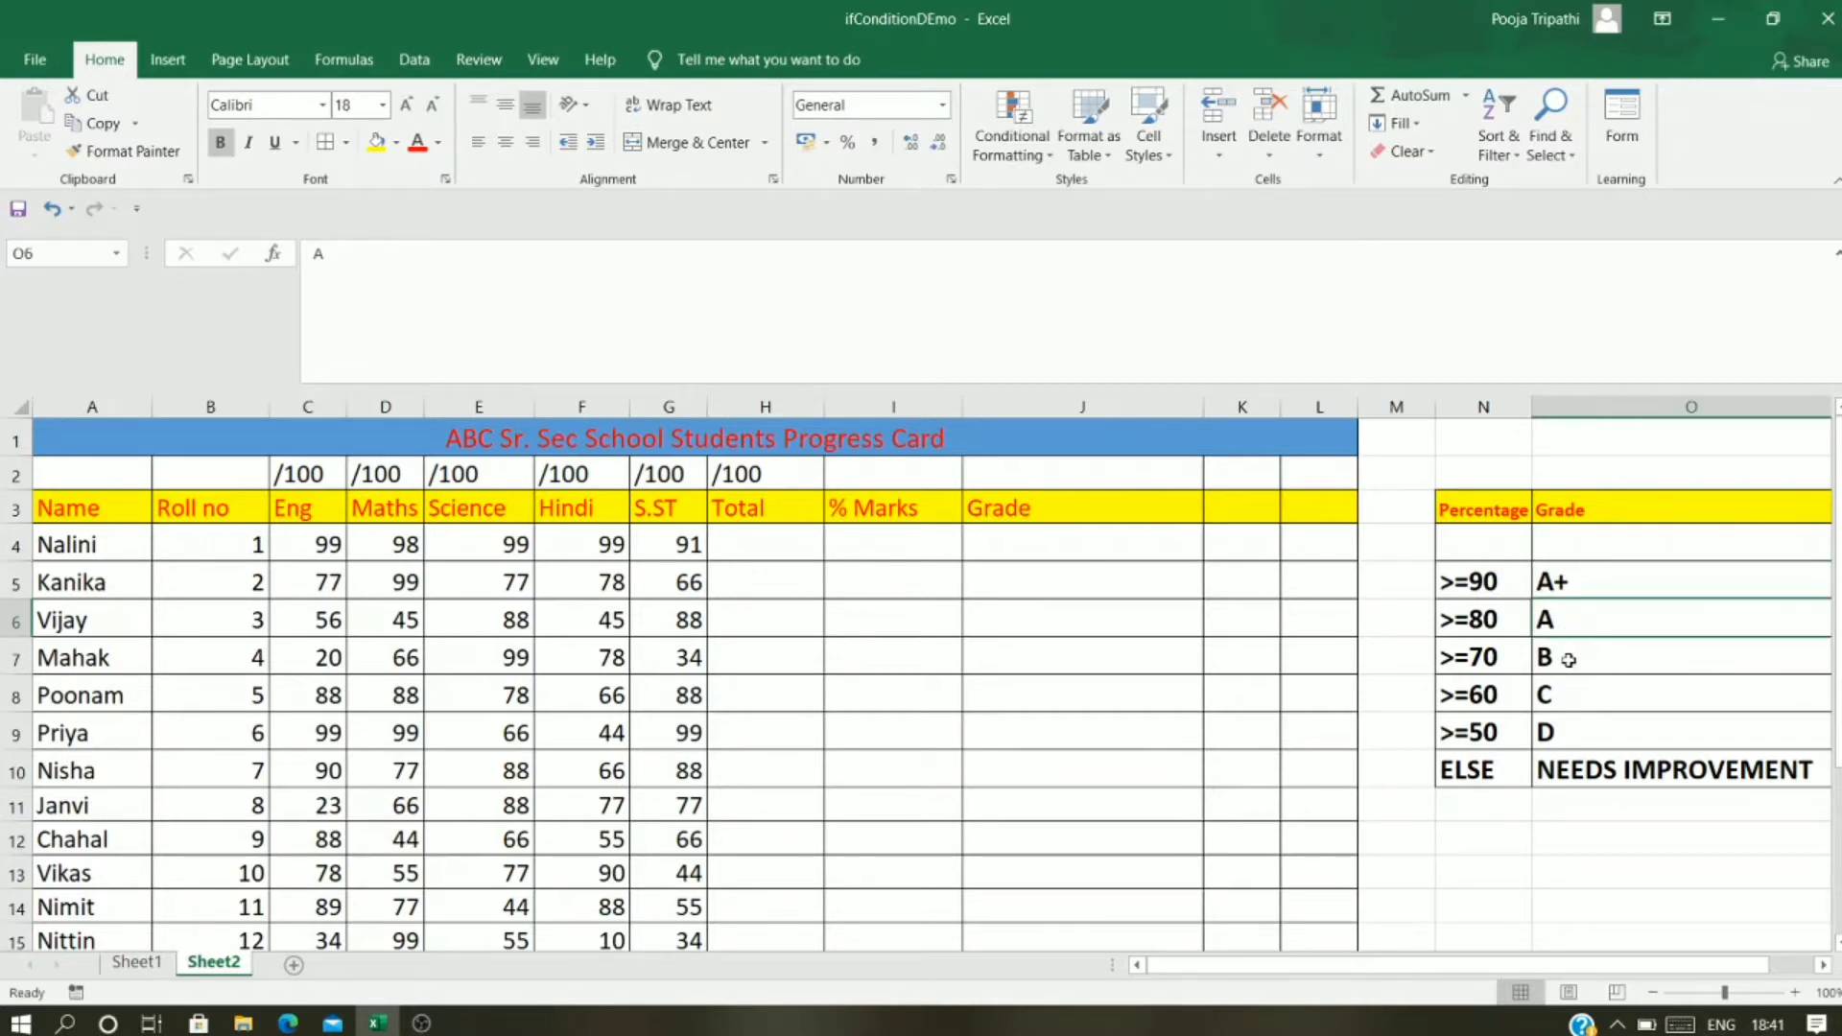
{"action": "left_click", "coordinate": [1568, 660]}
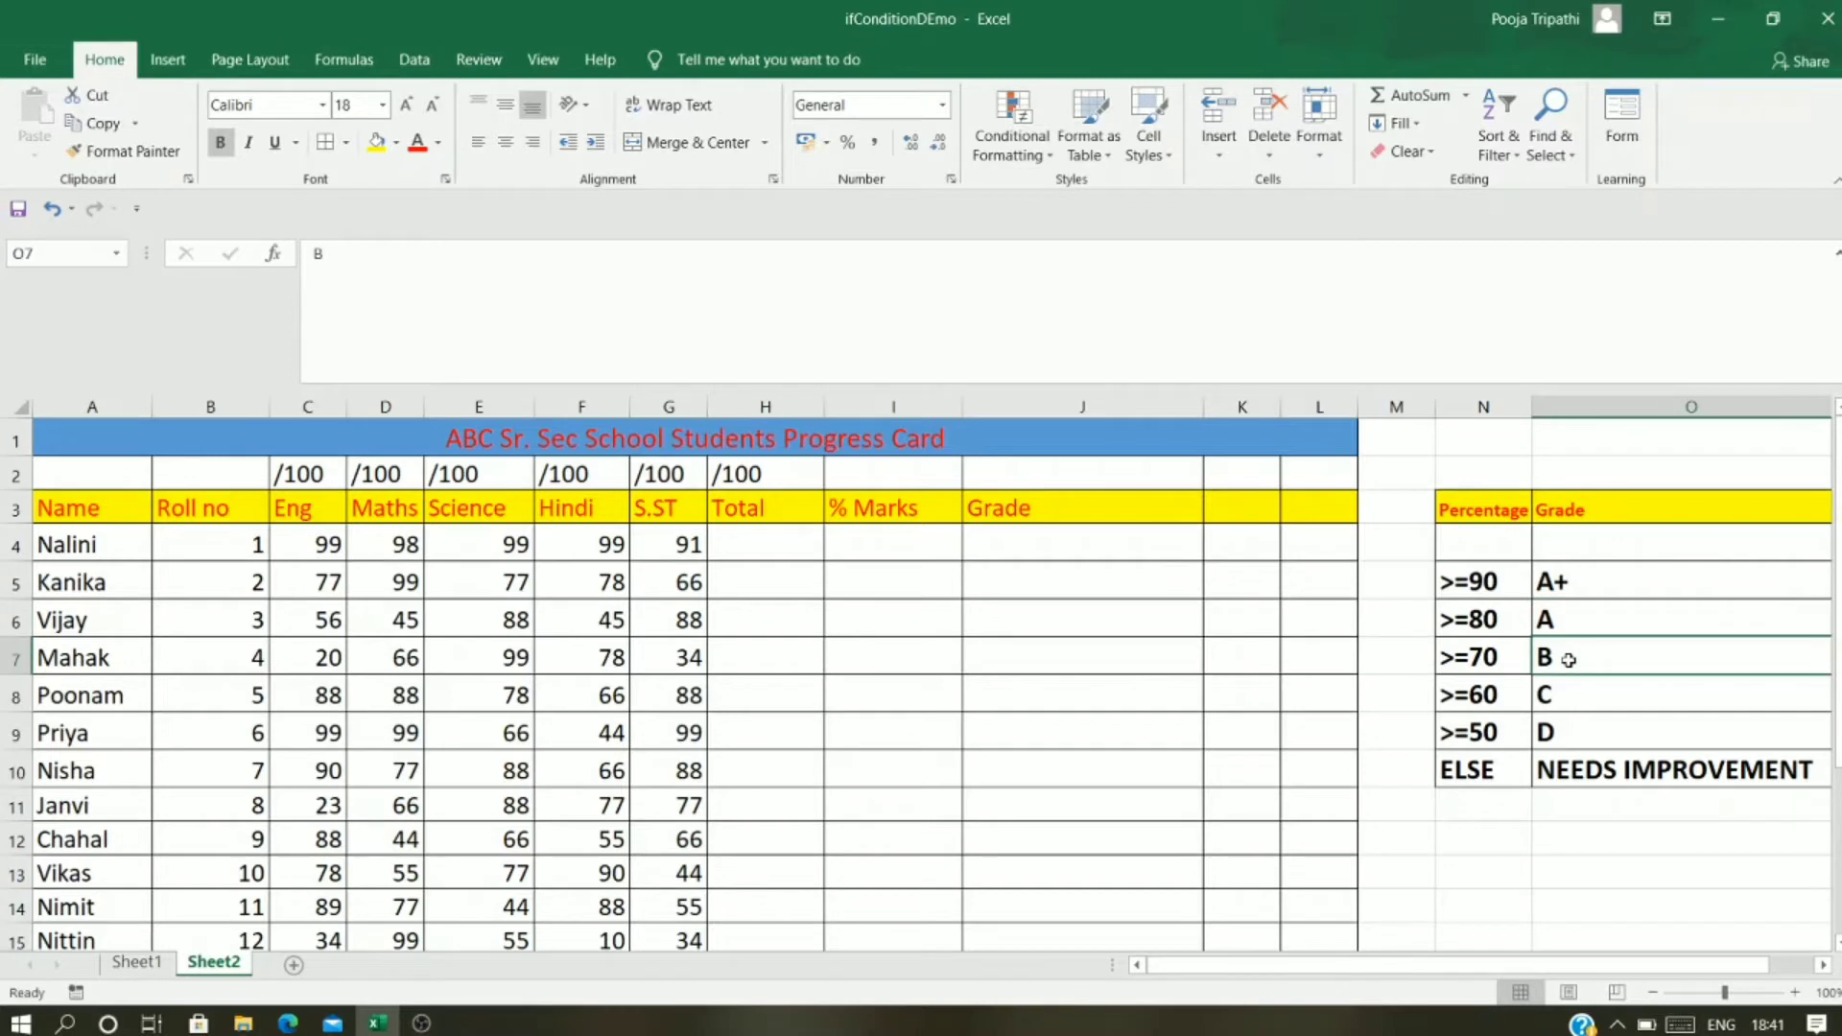
{"action": "left_click", "coordinate": [1598, 585]}
{"action": "left_click", "coordinate": [1593, 621]}
{"action": "left_click", "coordinate": [1592, 650]}
{"action": "left_click", "coordinate": [1588, 592]}
{"action": "left_click", "coordinate": [1580, 617]}
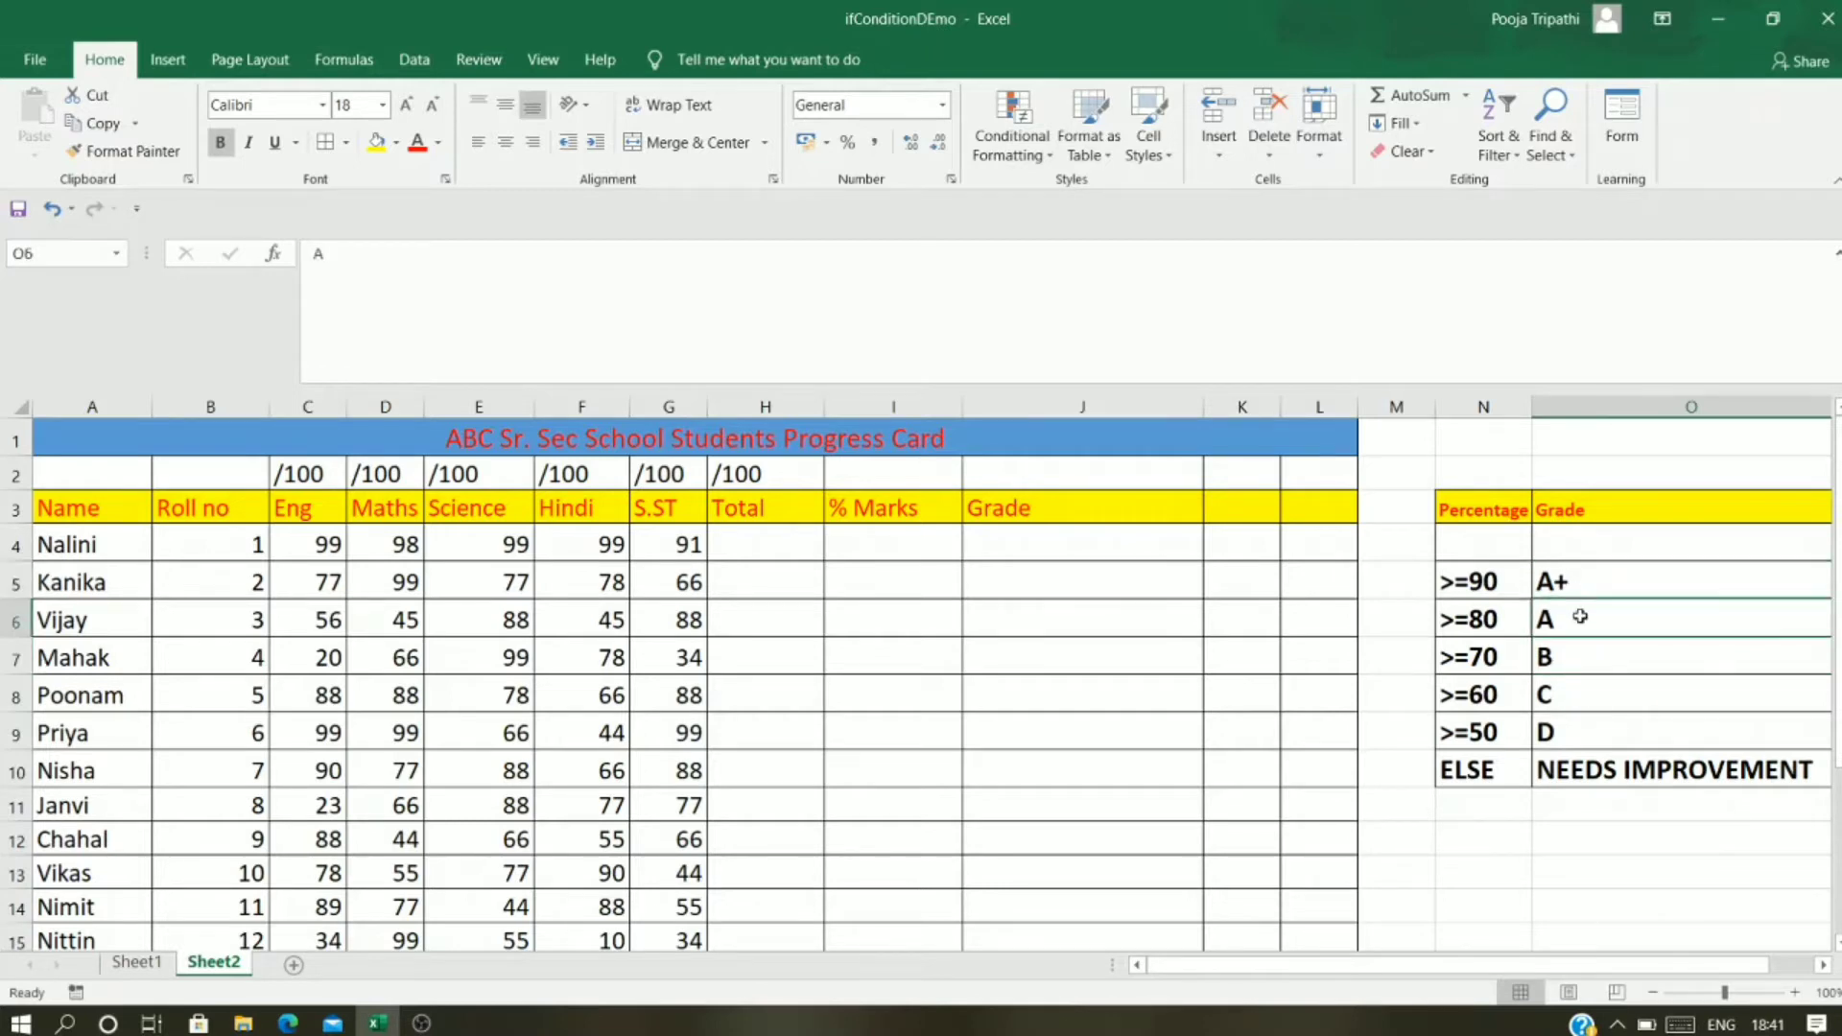
{"action": "left_click", "coordinate": [1570, 653]}
{"action": "left_click", "coordinate": [1578, 701]}
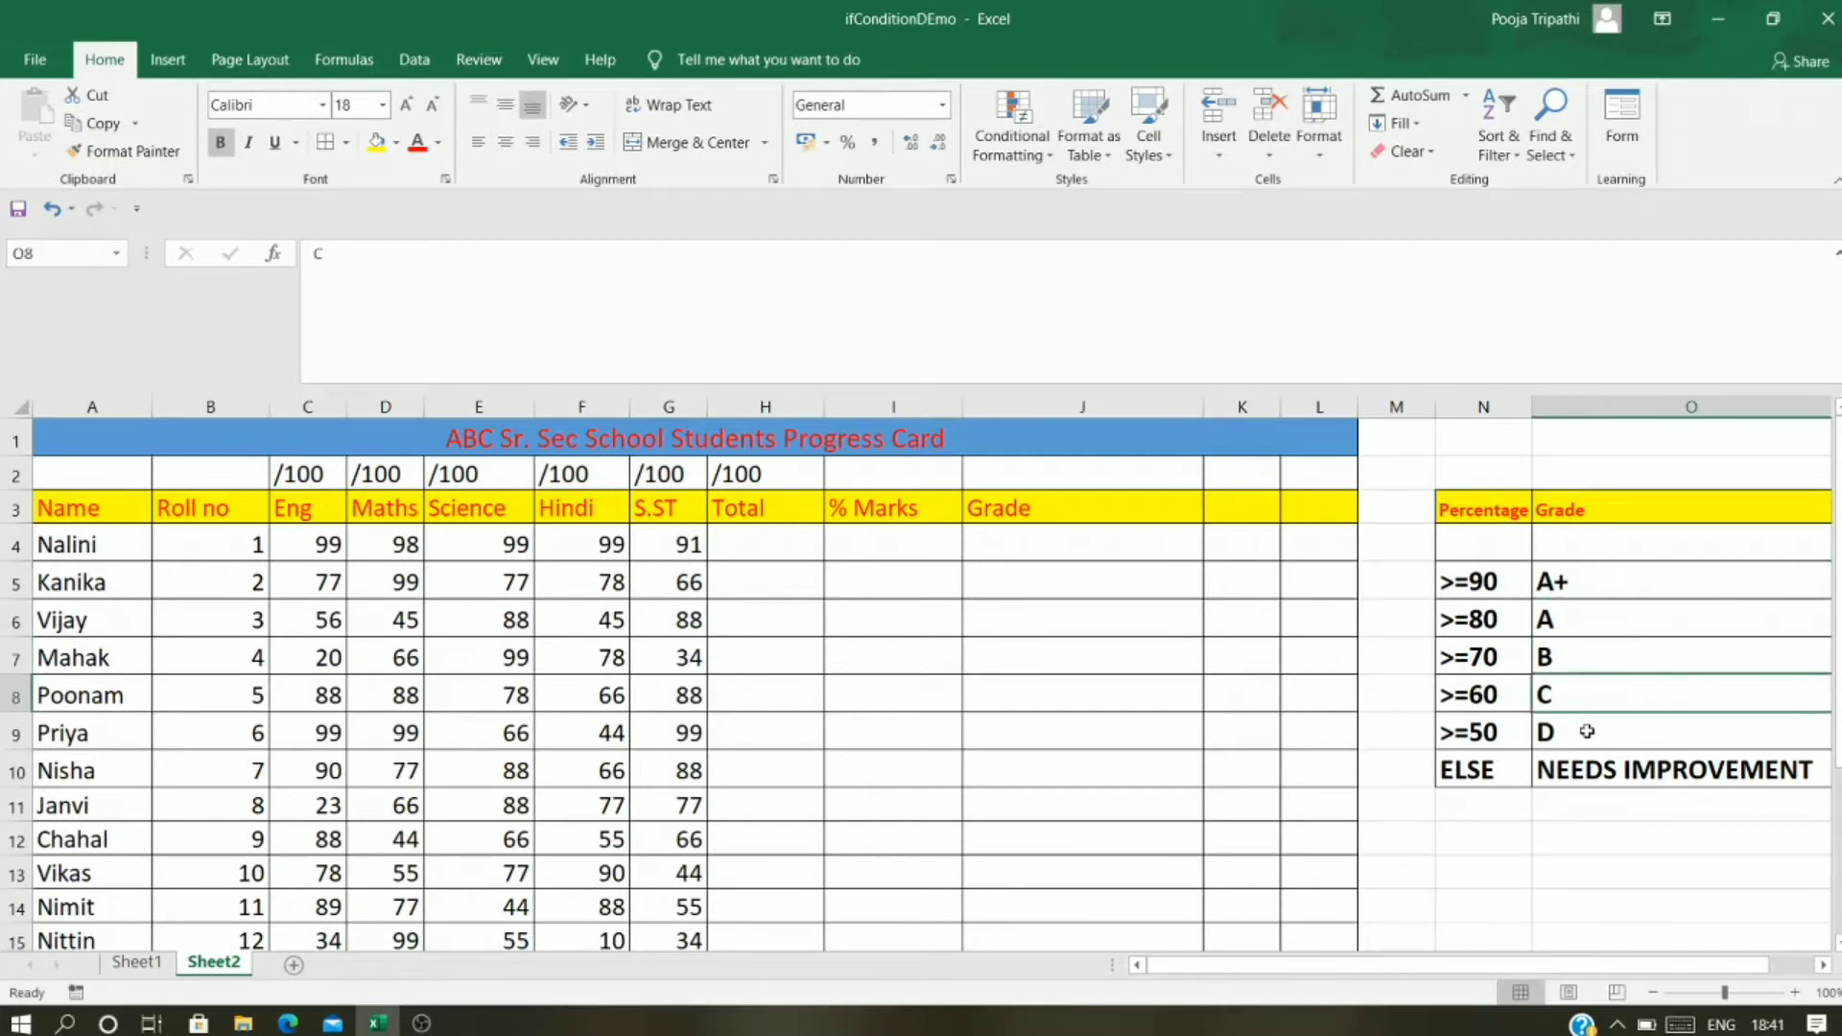
{"action": "left_click", "coordinate": [1585, 731]}
{"action": "left_click", "coordinate": [1591, 773]}
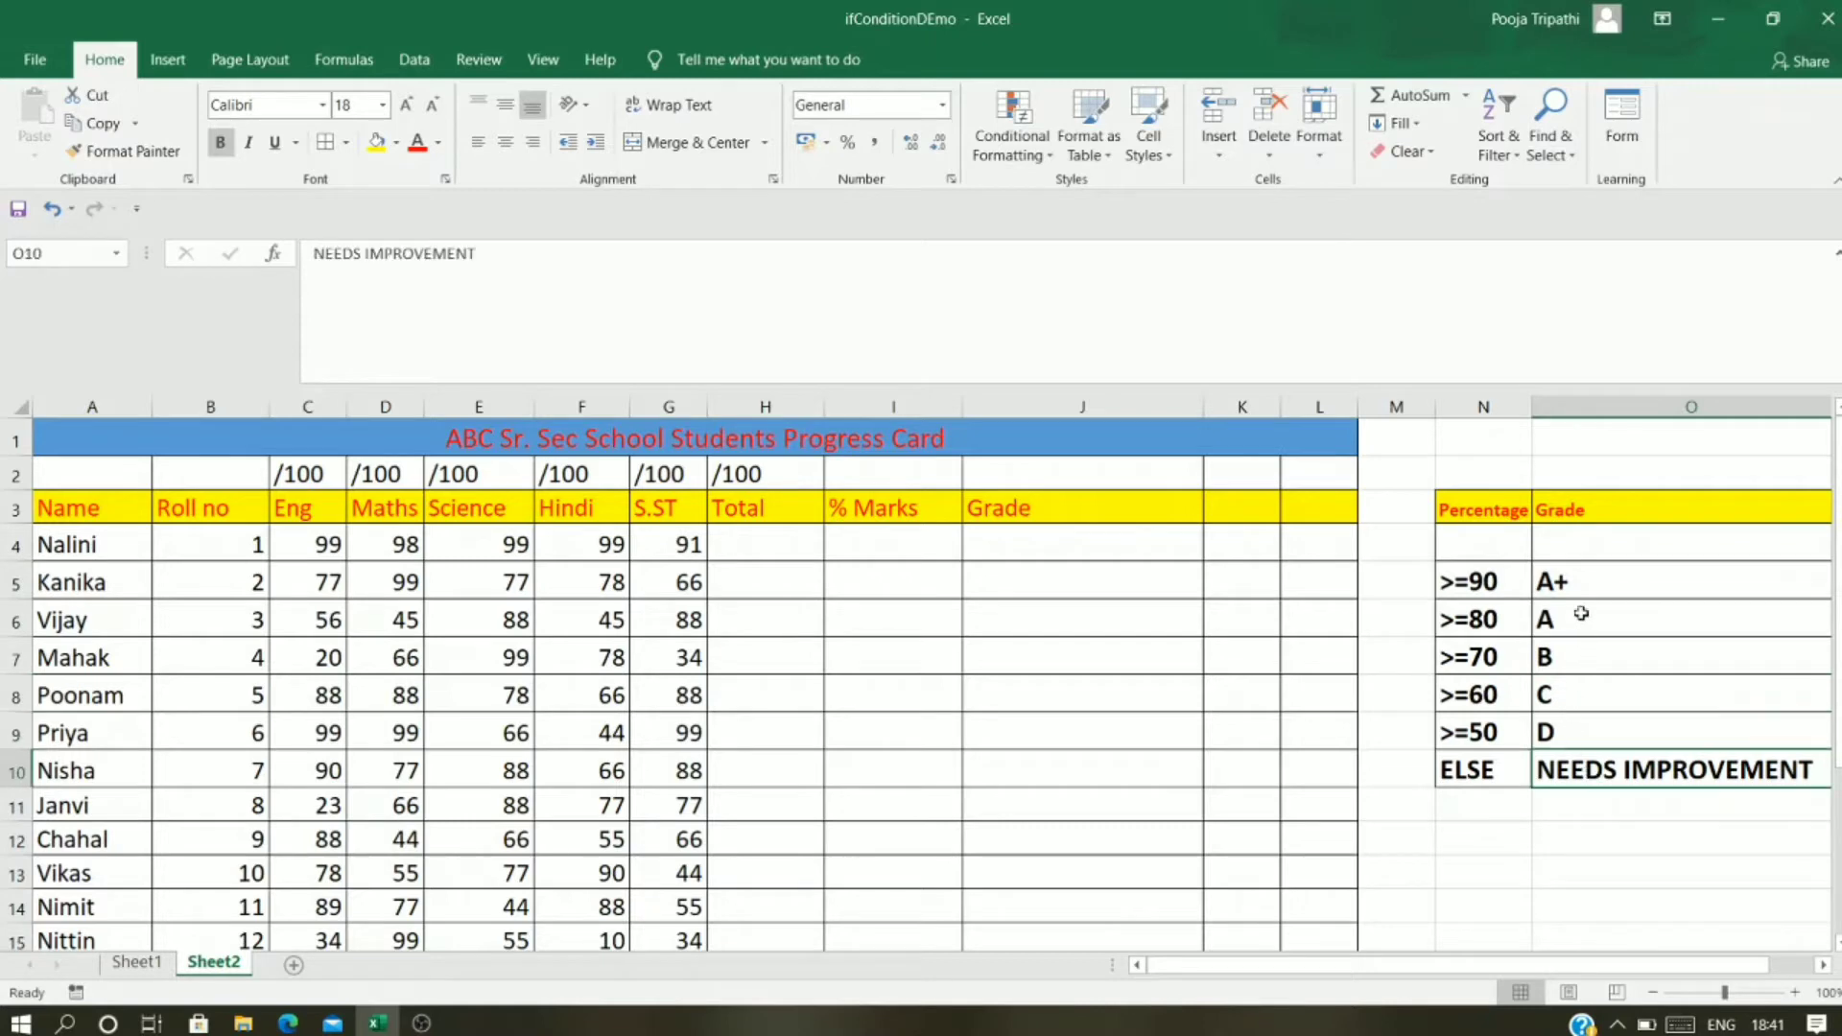
Step: Review the Grade column of the criteria table once more, from A+ through D to the ELSE outcome NEEDS IMPROVEMENT
{"action": "left_click_drag", "start_coordinate": [1581, 592], "coordinate": [1583, 763]}
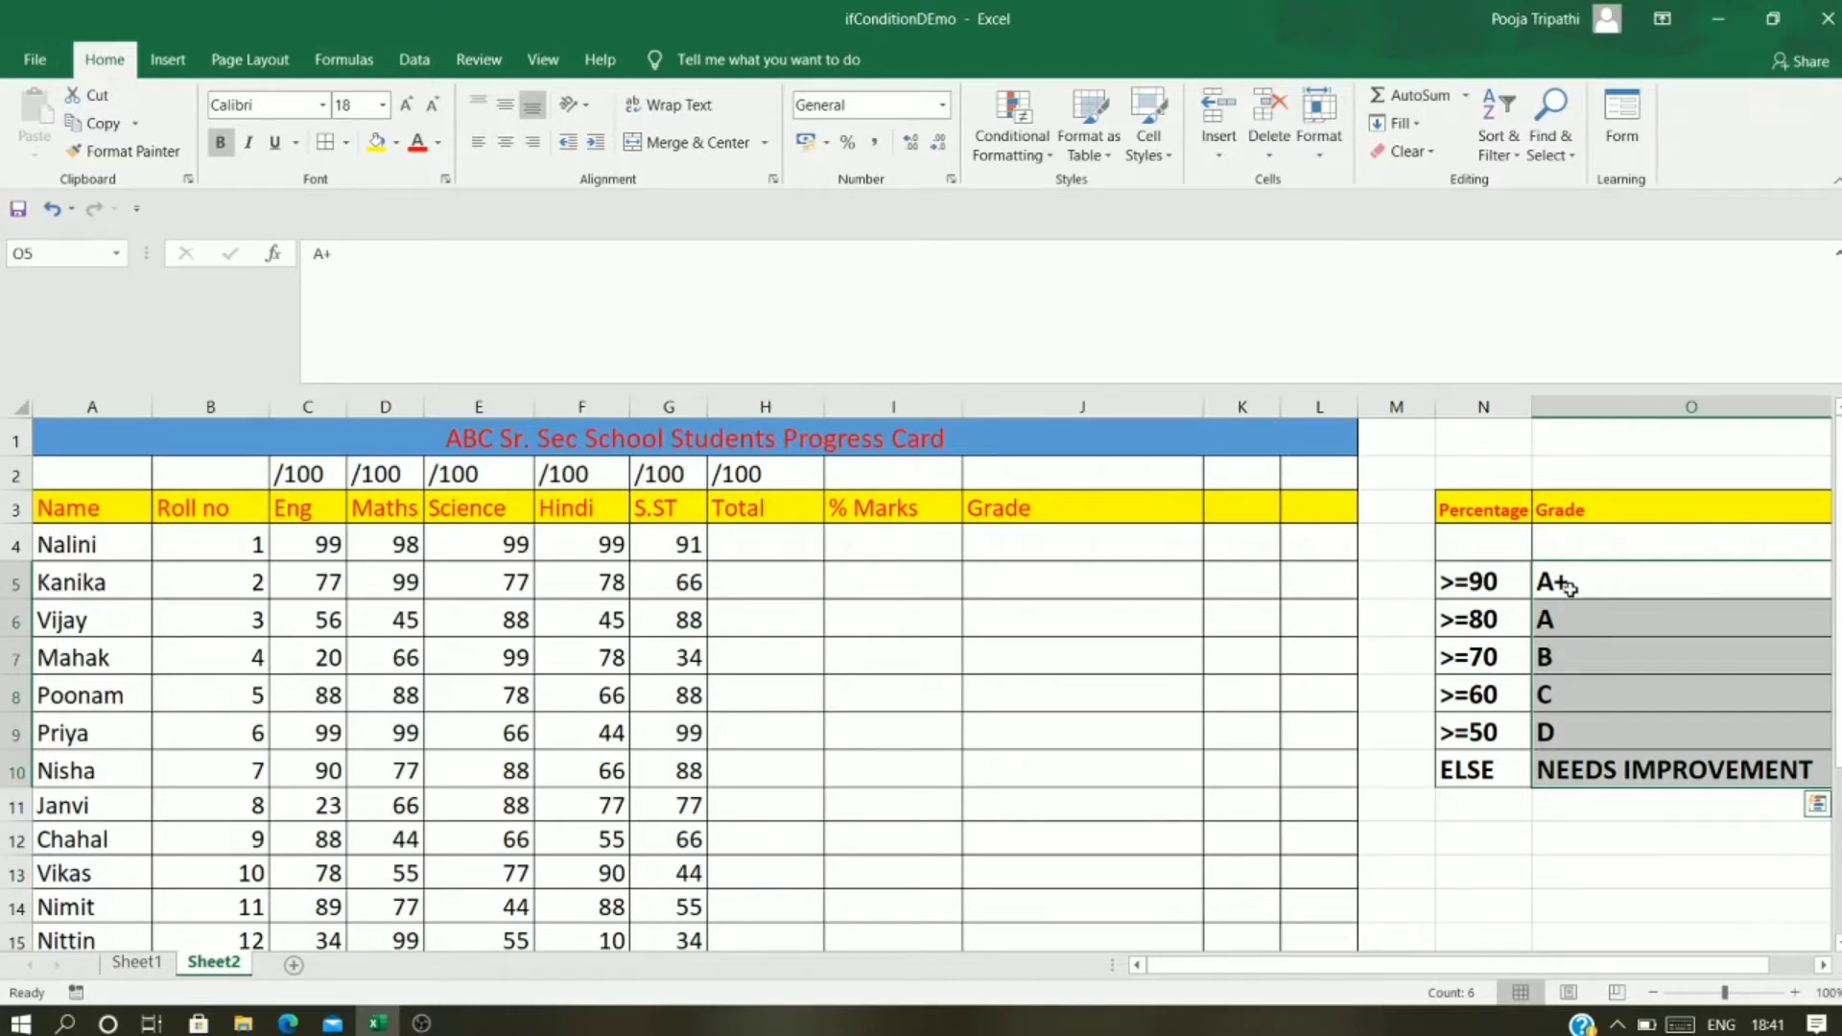
{"action": "left_click", "coordinate": [1569, 587]}
{"action": "left_click", "coordinate": [1570, 619]}
{"action": "left_click", "coordinate": [1596, 667]}
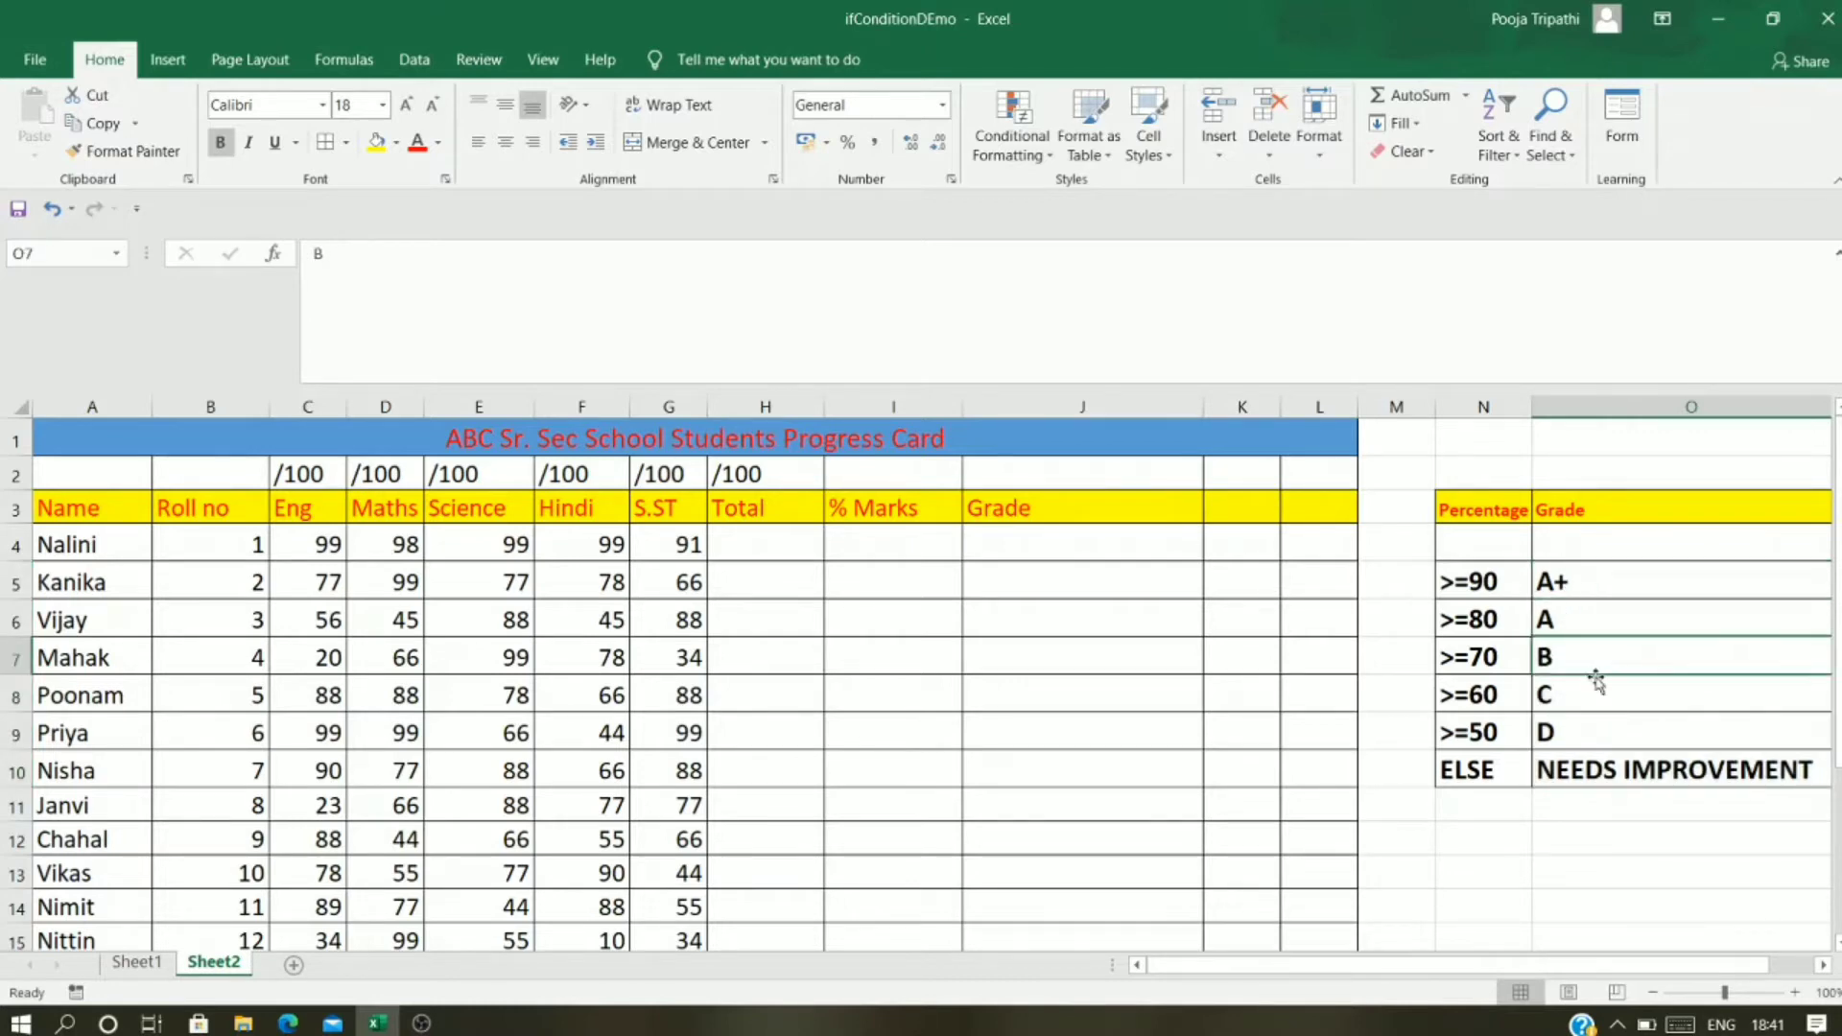
{"action": "left_click", "coordinate": [1593, 692]}
{"action": "left_click", "coordinate": [1591, 733]}
{"action": "left_click", "coordinate": [1606, 775]}
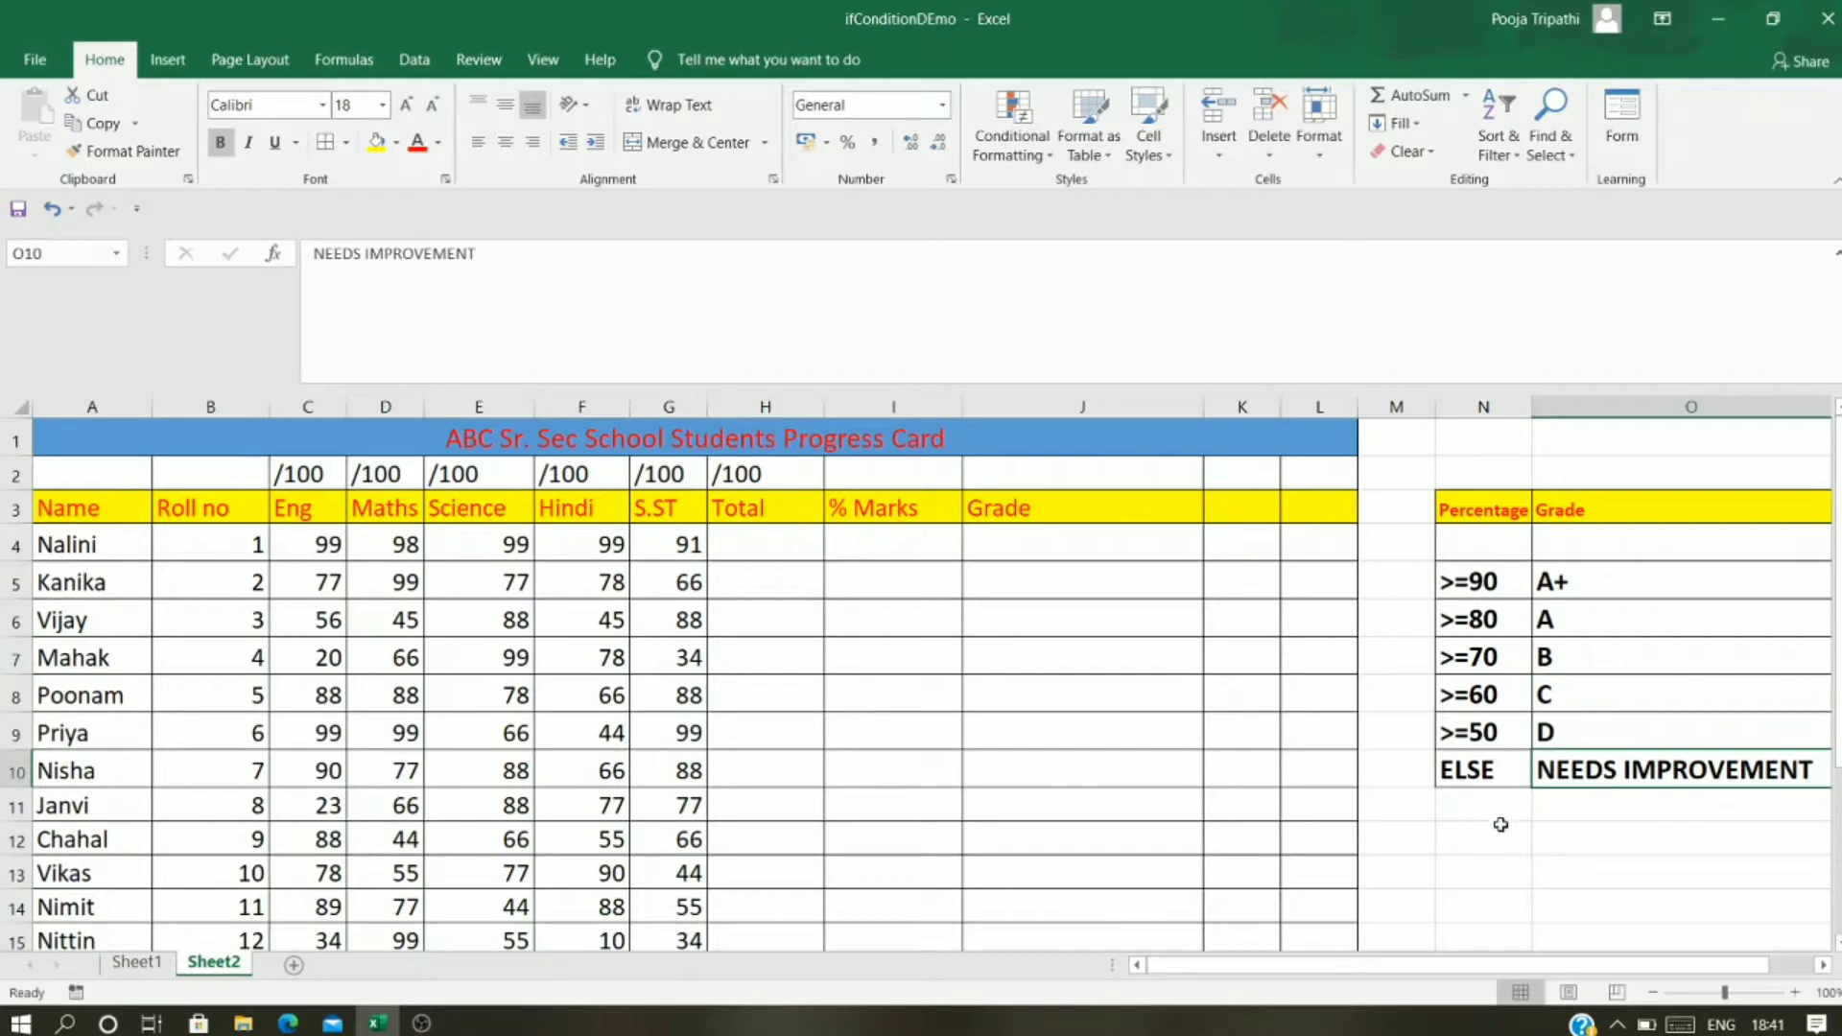
{"action": "left_click", "coordinate": [1483, 835]}
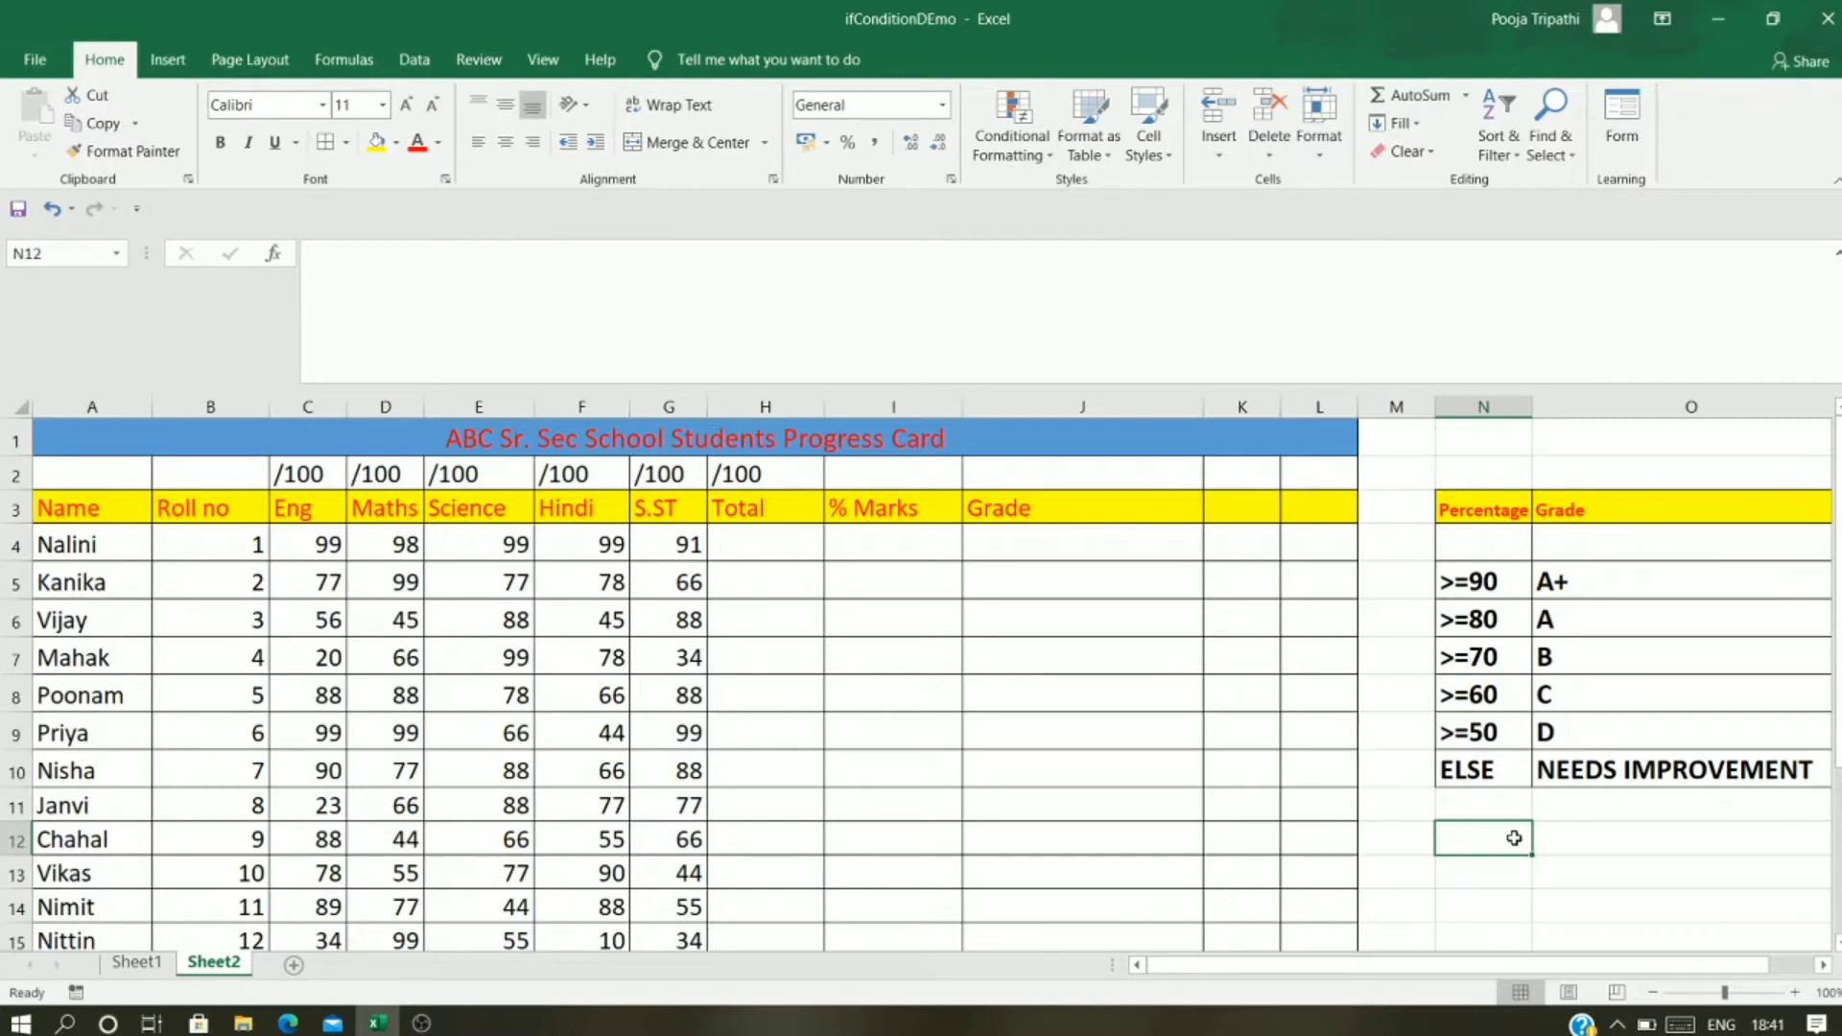
{"action": "left_click", "coordinate": [1599, 773]}
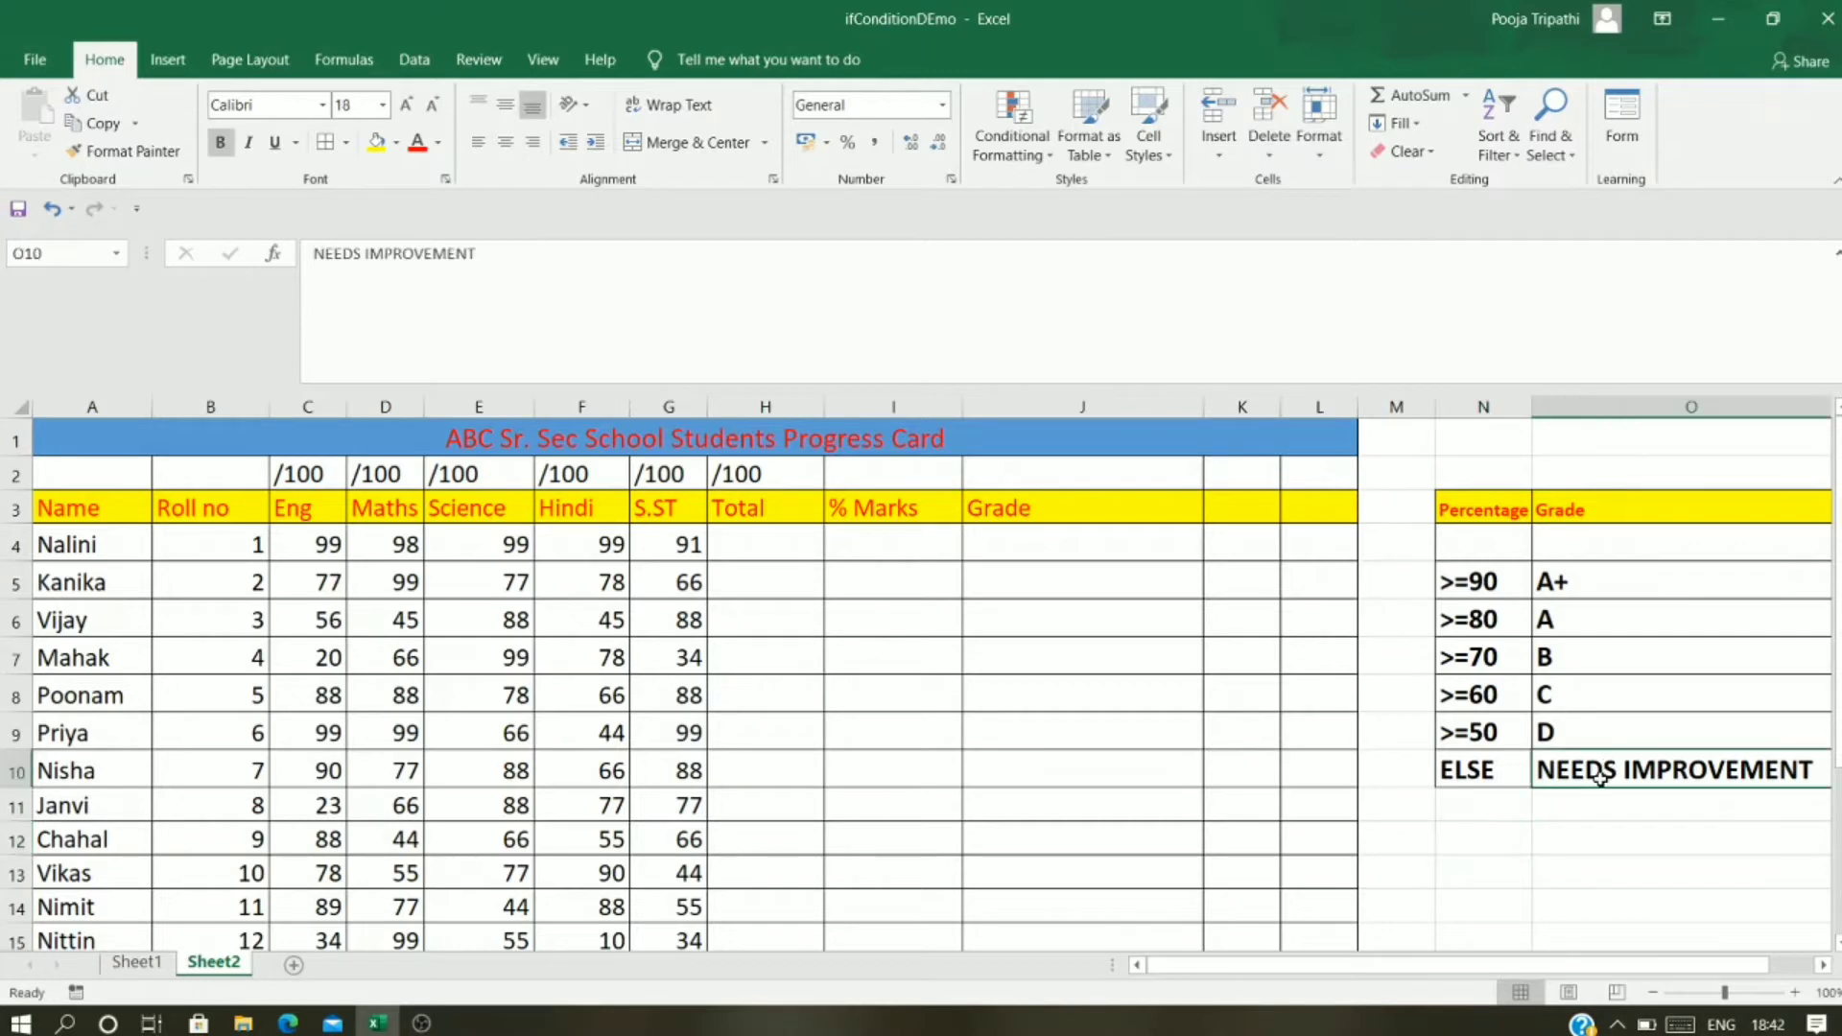
Step: Enter =SUM(C4:G4) in H4 to total the first student's five subject marks, and check it against those marks
{"action": "left_click", "coordinate": [799, 542]}
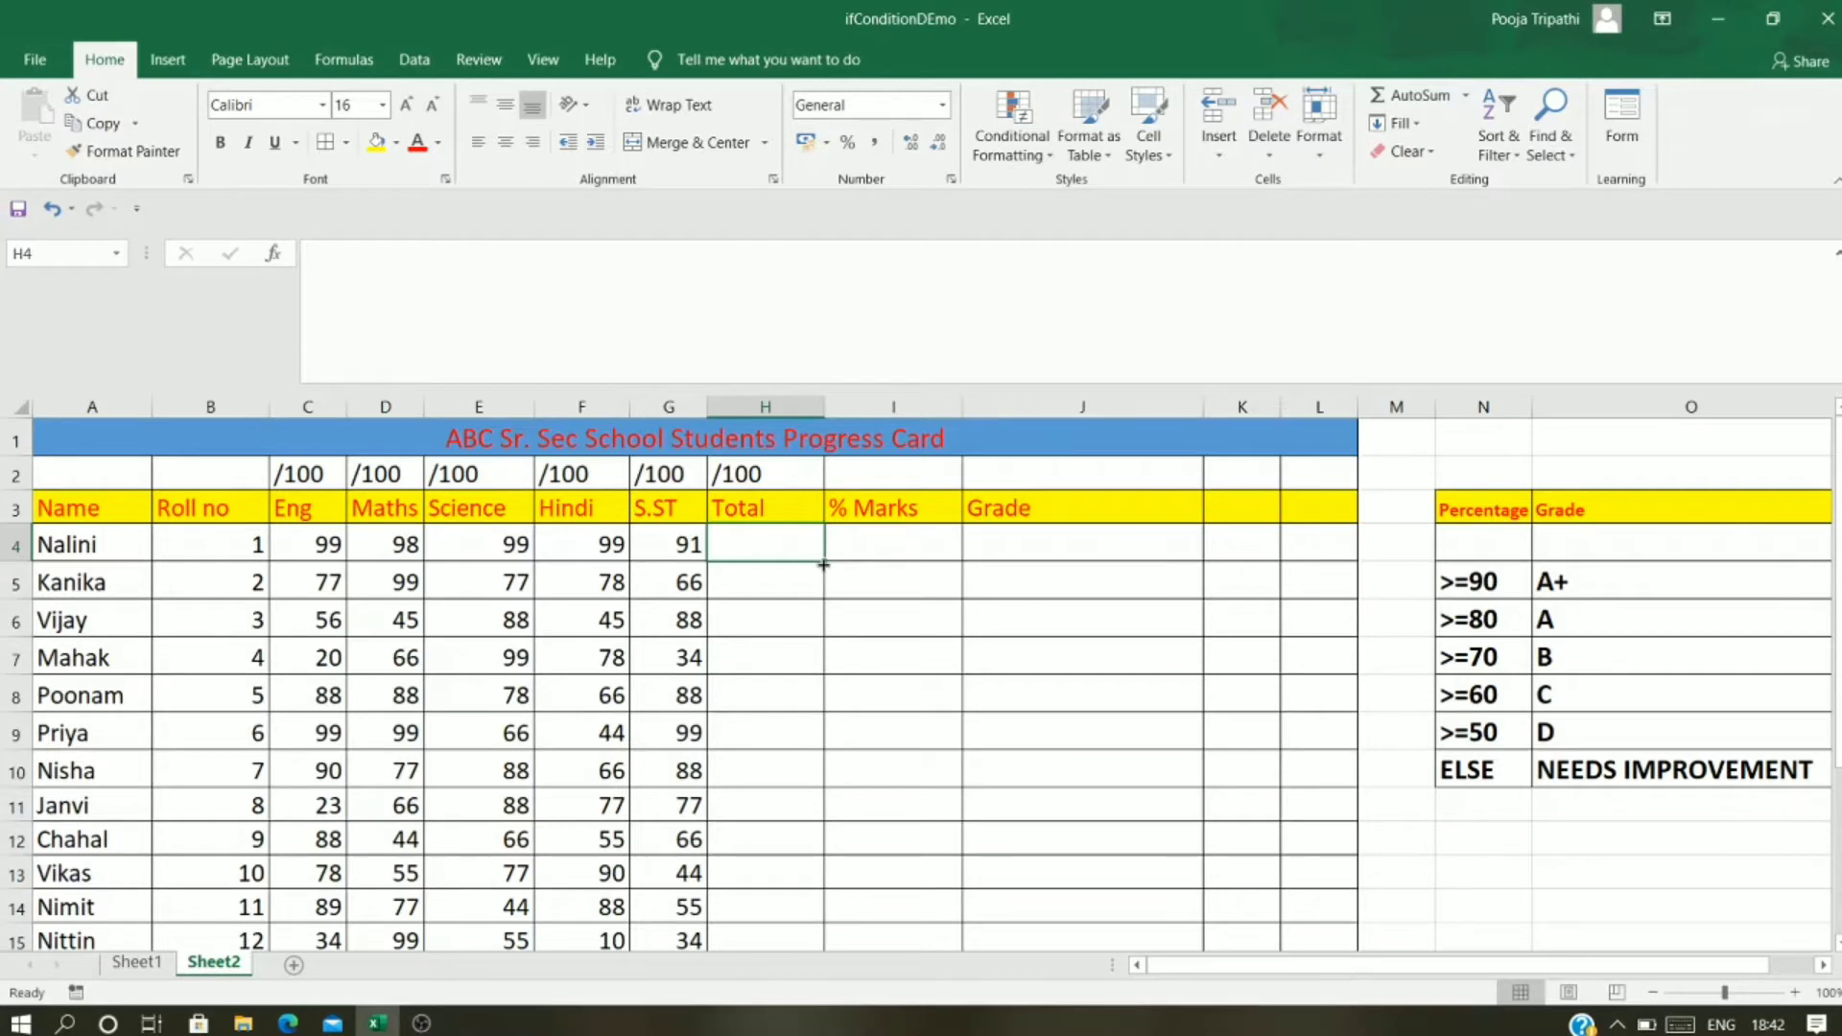
{"action": "type", "text": "=sum("}
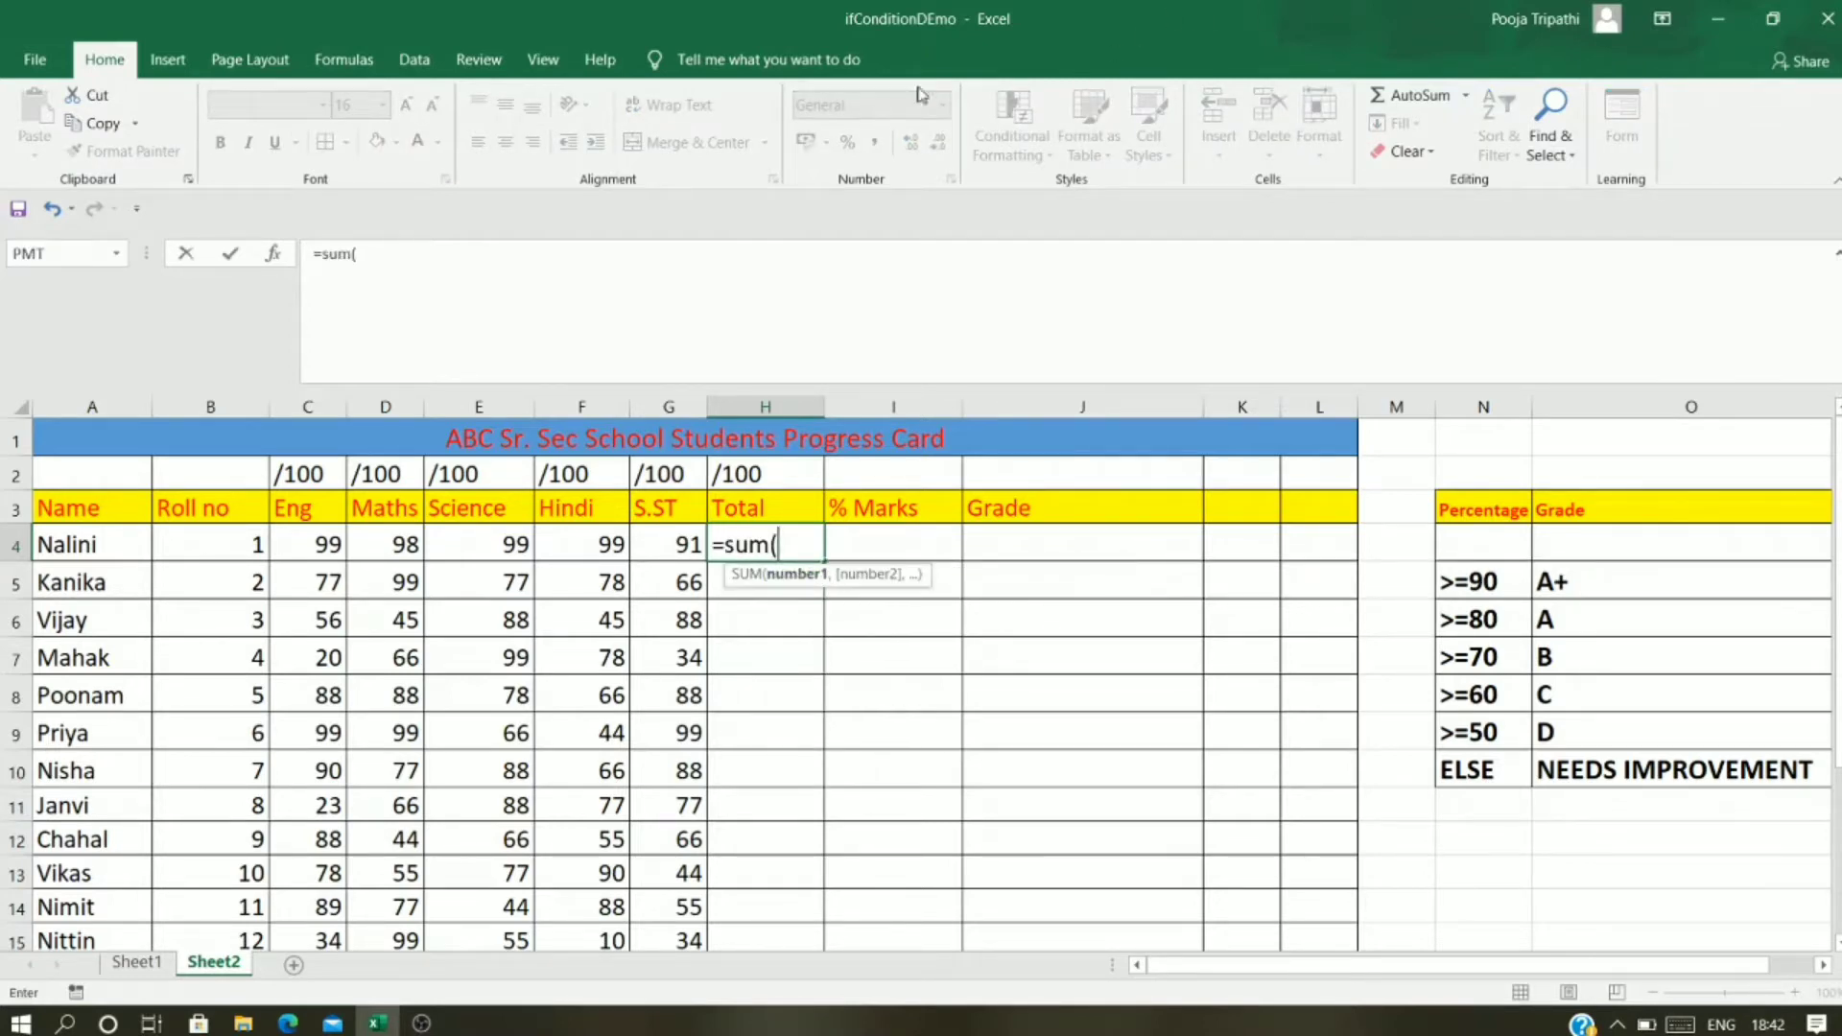
{"action": "left_click_drag", "start_coordinate": [288, 545], "coordinate": [669, 551]}
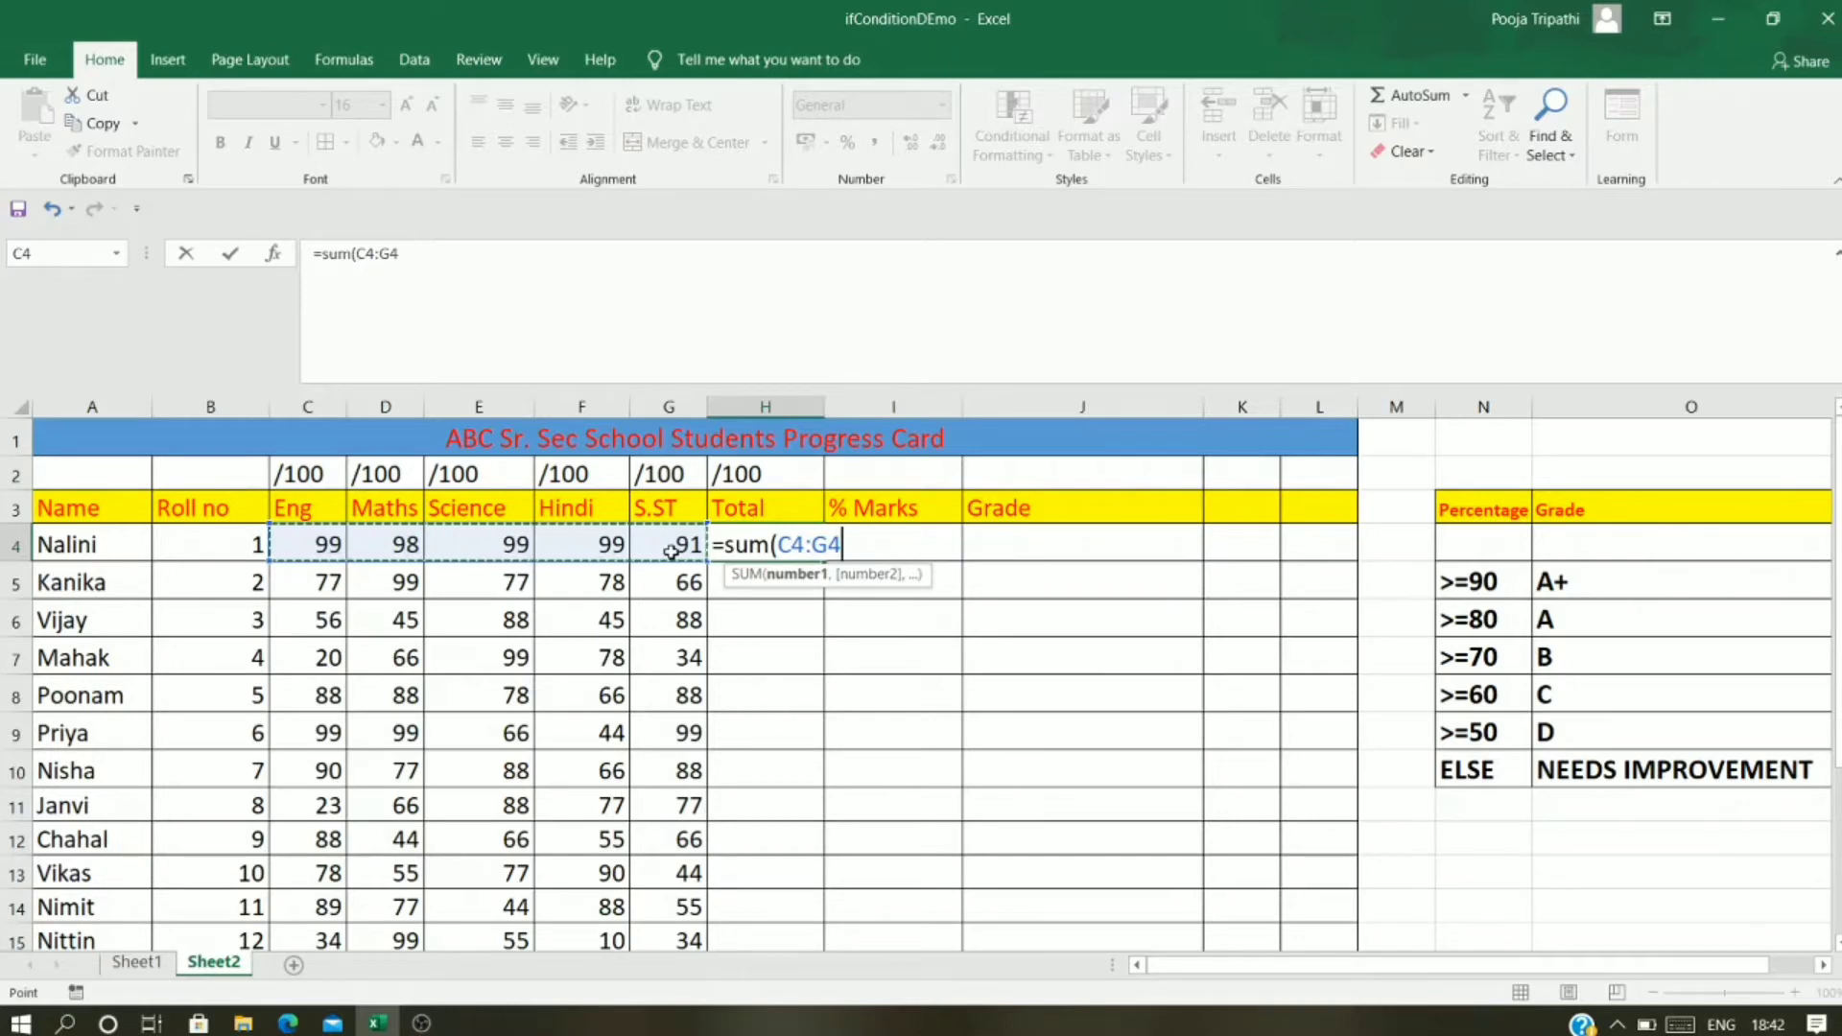
{"action": "type", "text": ")"}
{"action": "key", "text": "Return"}
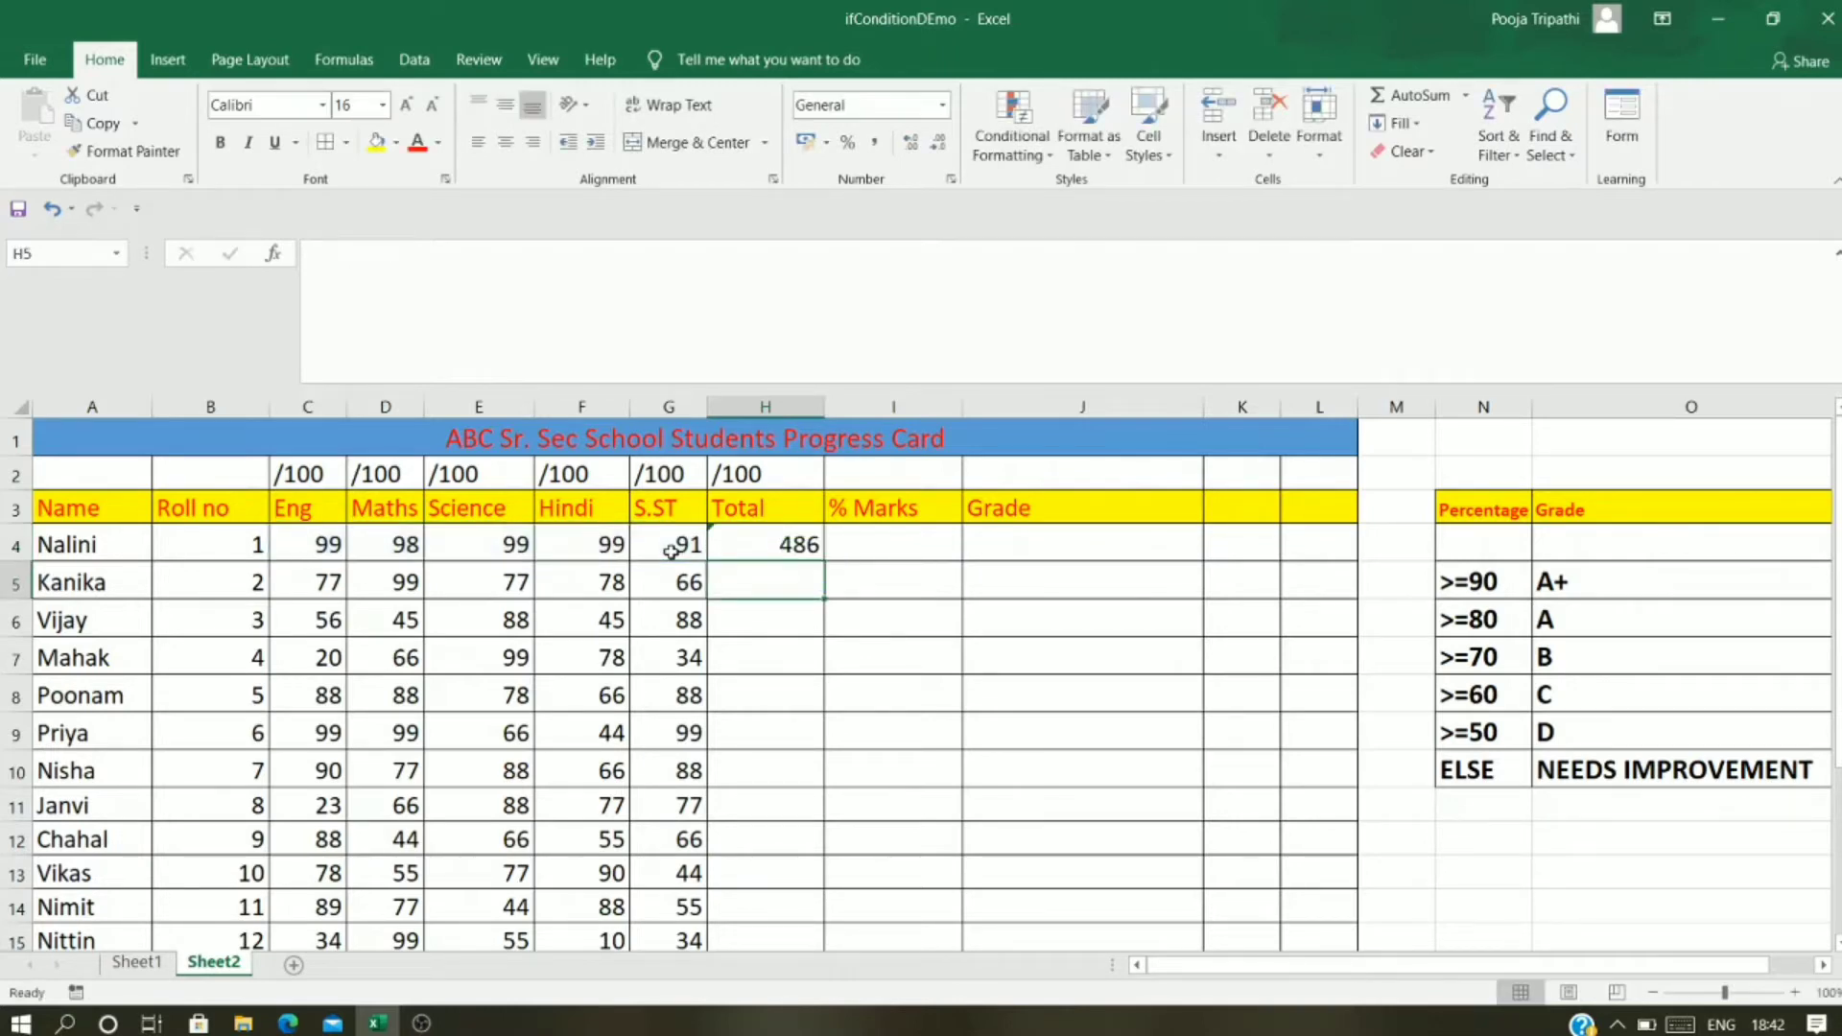
{"action": "left_click", "coordinate": [727, 549]}
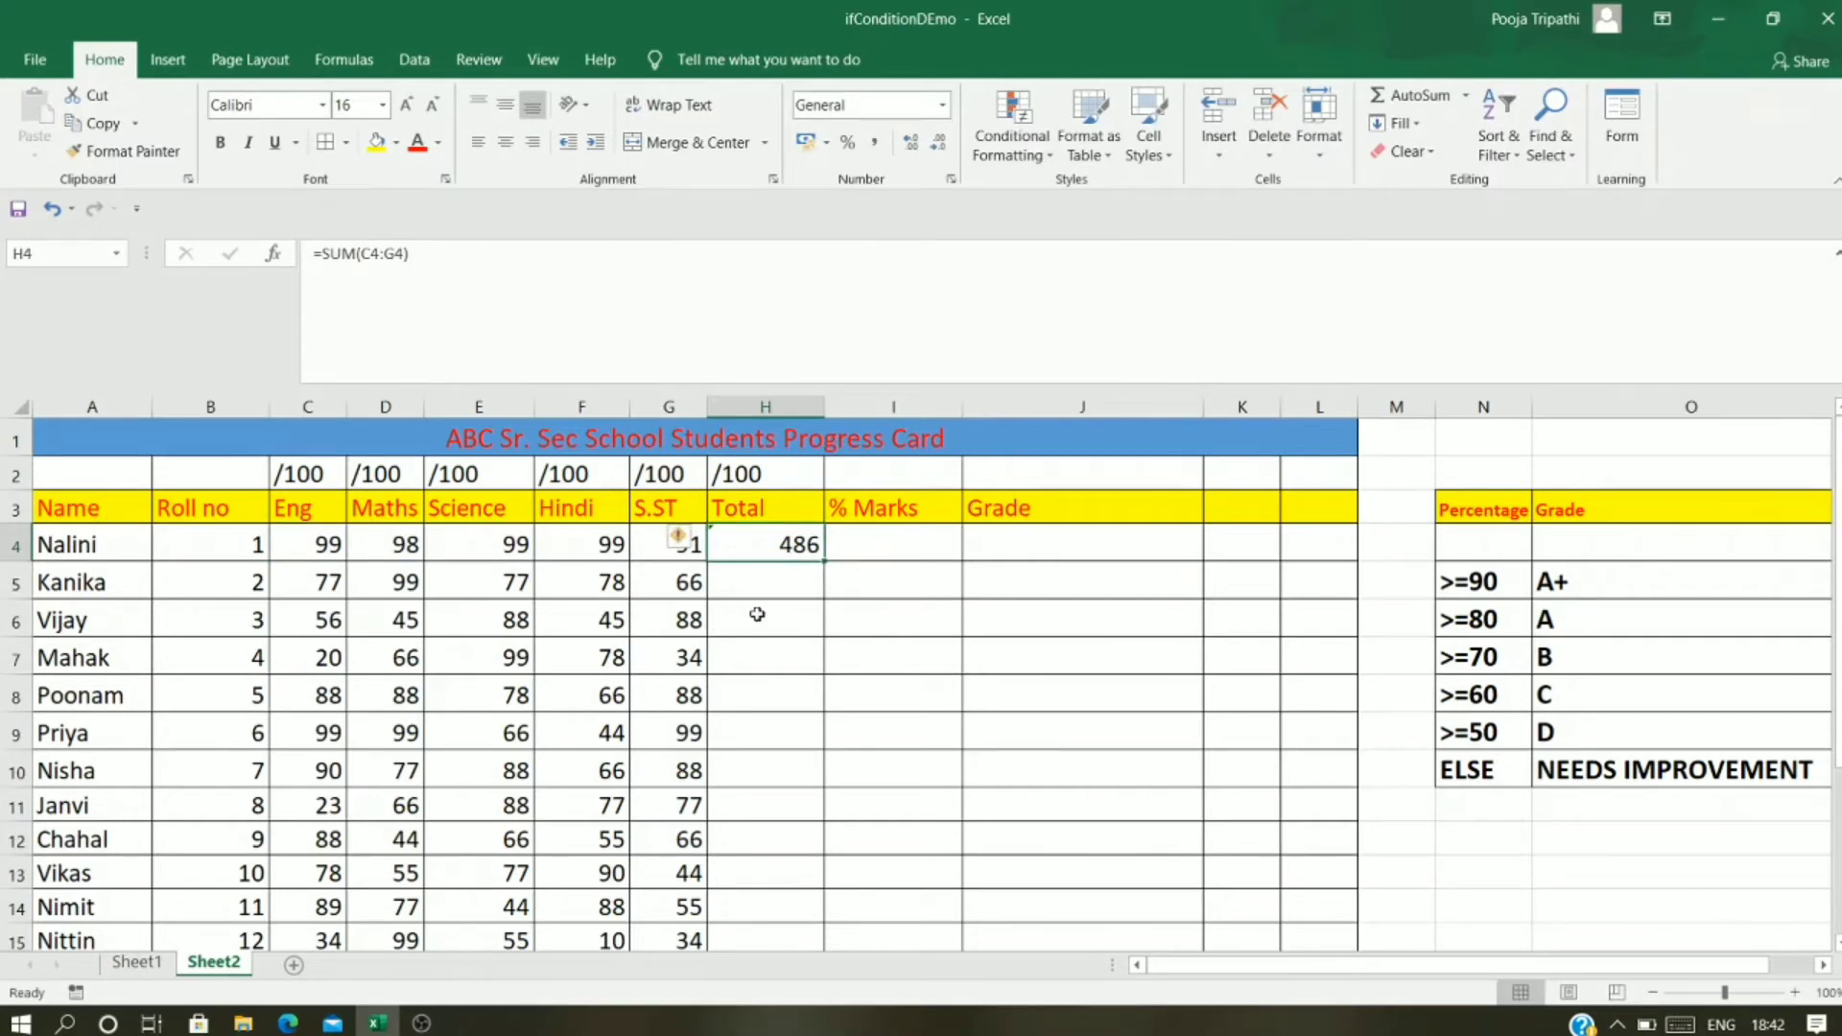
{"action": "left_click", "coordinate": [292, 544]}
{"action": "left_click", "coordinate": [395, 546]}
{"action": "left_click", "coordinate": [481, 540]}
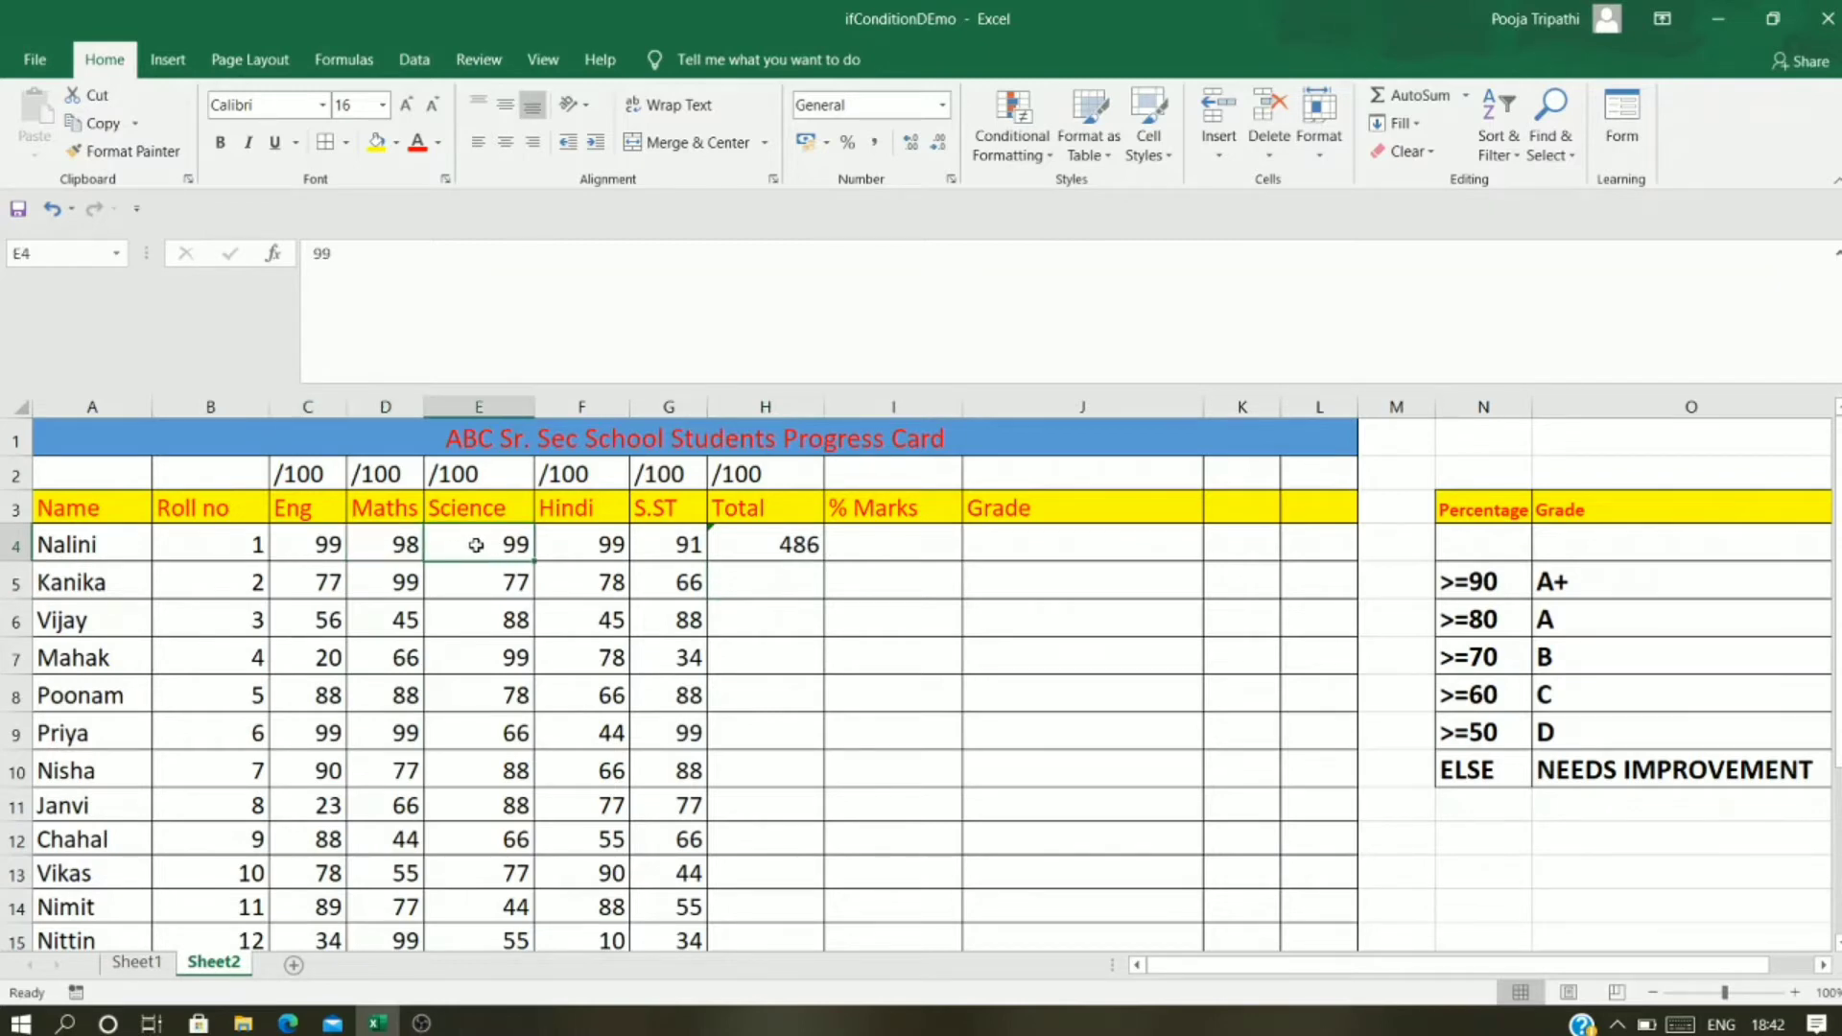
Step: Fill the total formula from H4 down to H18 for all remaining students
{"action": "left_click", "coordinate": [792, 549]}
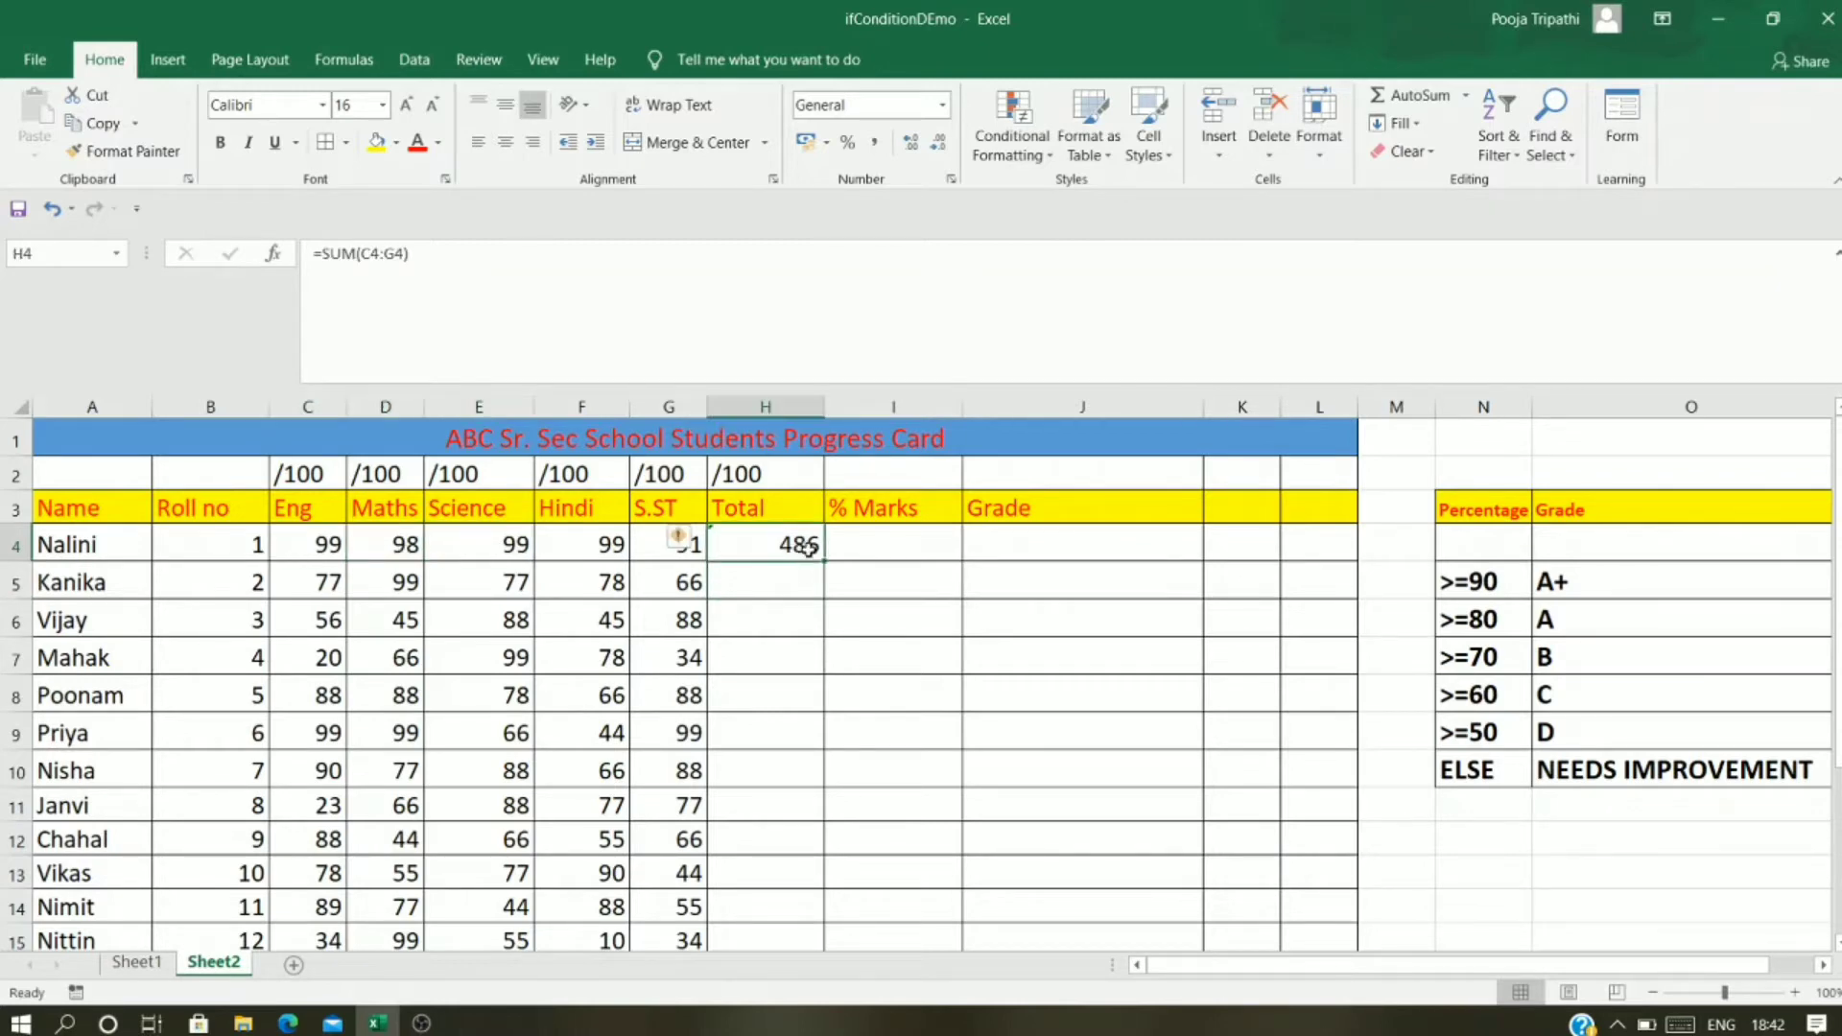
{"action": "scroll", "coordinate": [815, 568], "scroll_direction": "down", "scroll_amount": 3}
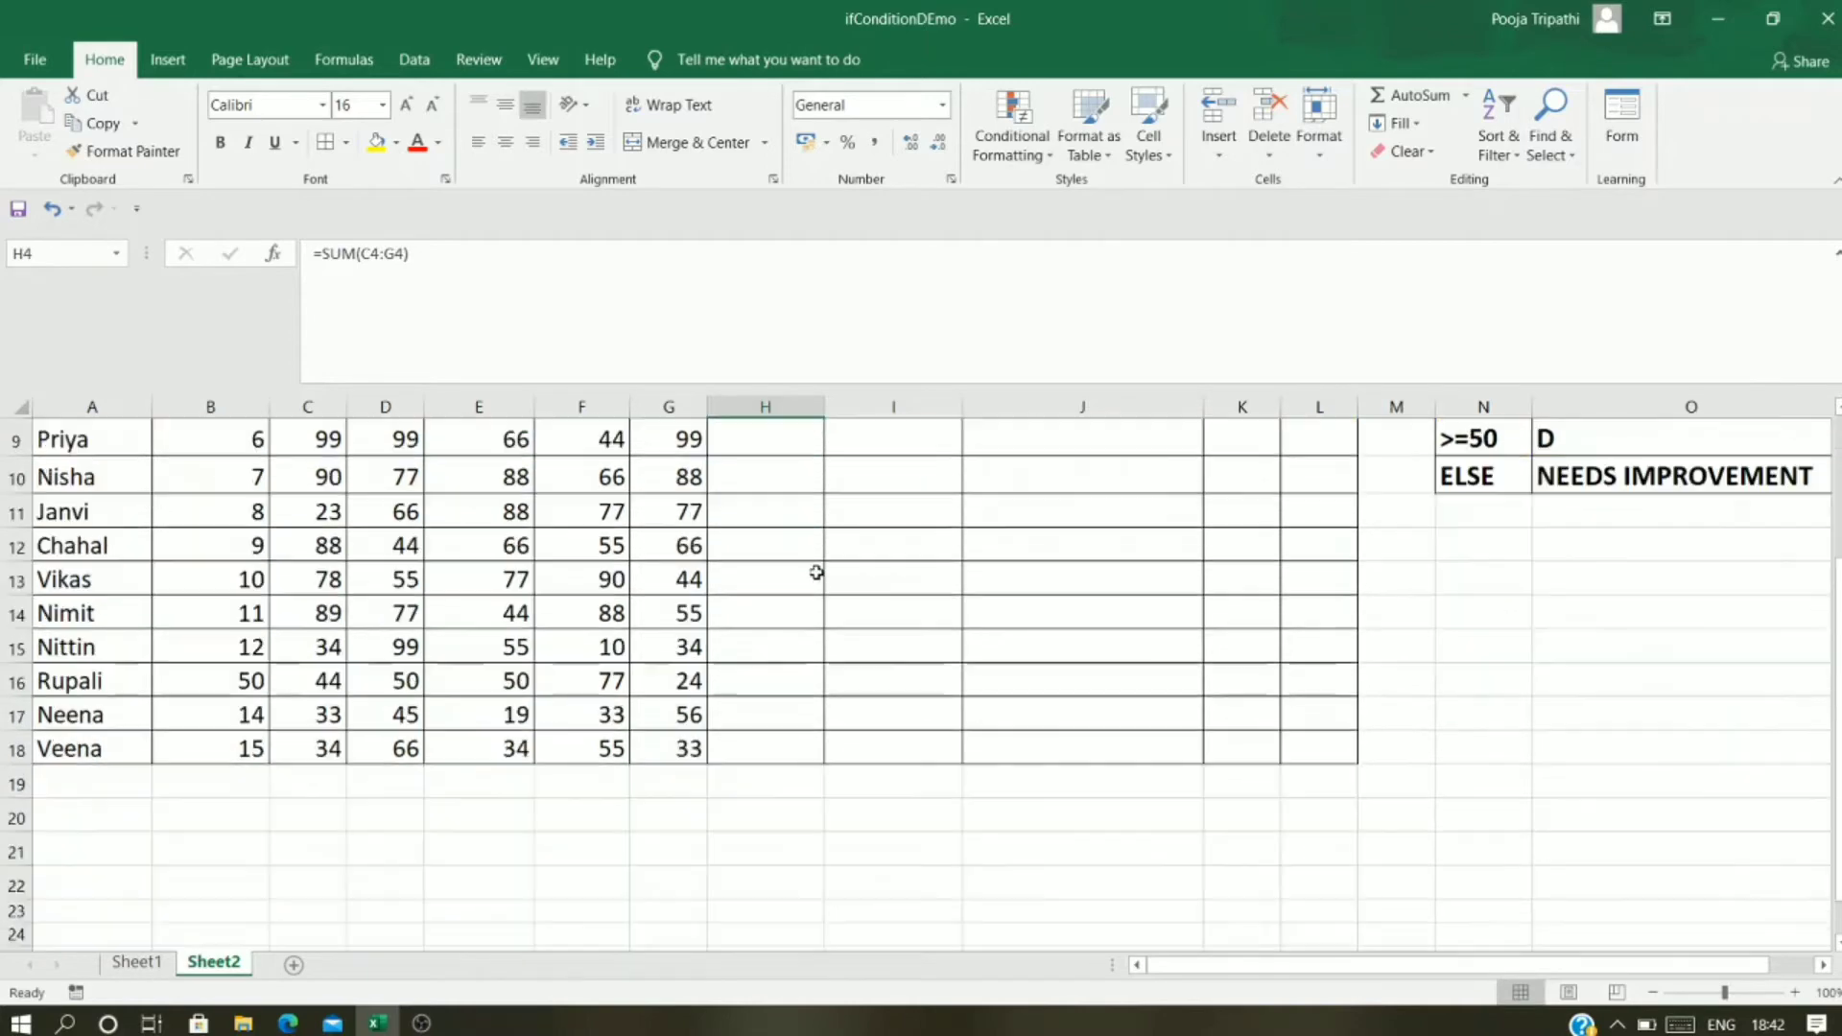
{"action": "scroll", "coordinate": [816, 573], "scroll_direction": "up", "scroll_amount": 1}
{"action": "scroll", "coordinate": [816, 573], "scroll_direction": "up", "scroll_amount": 2}
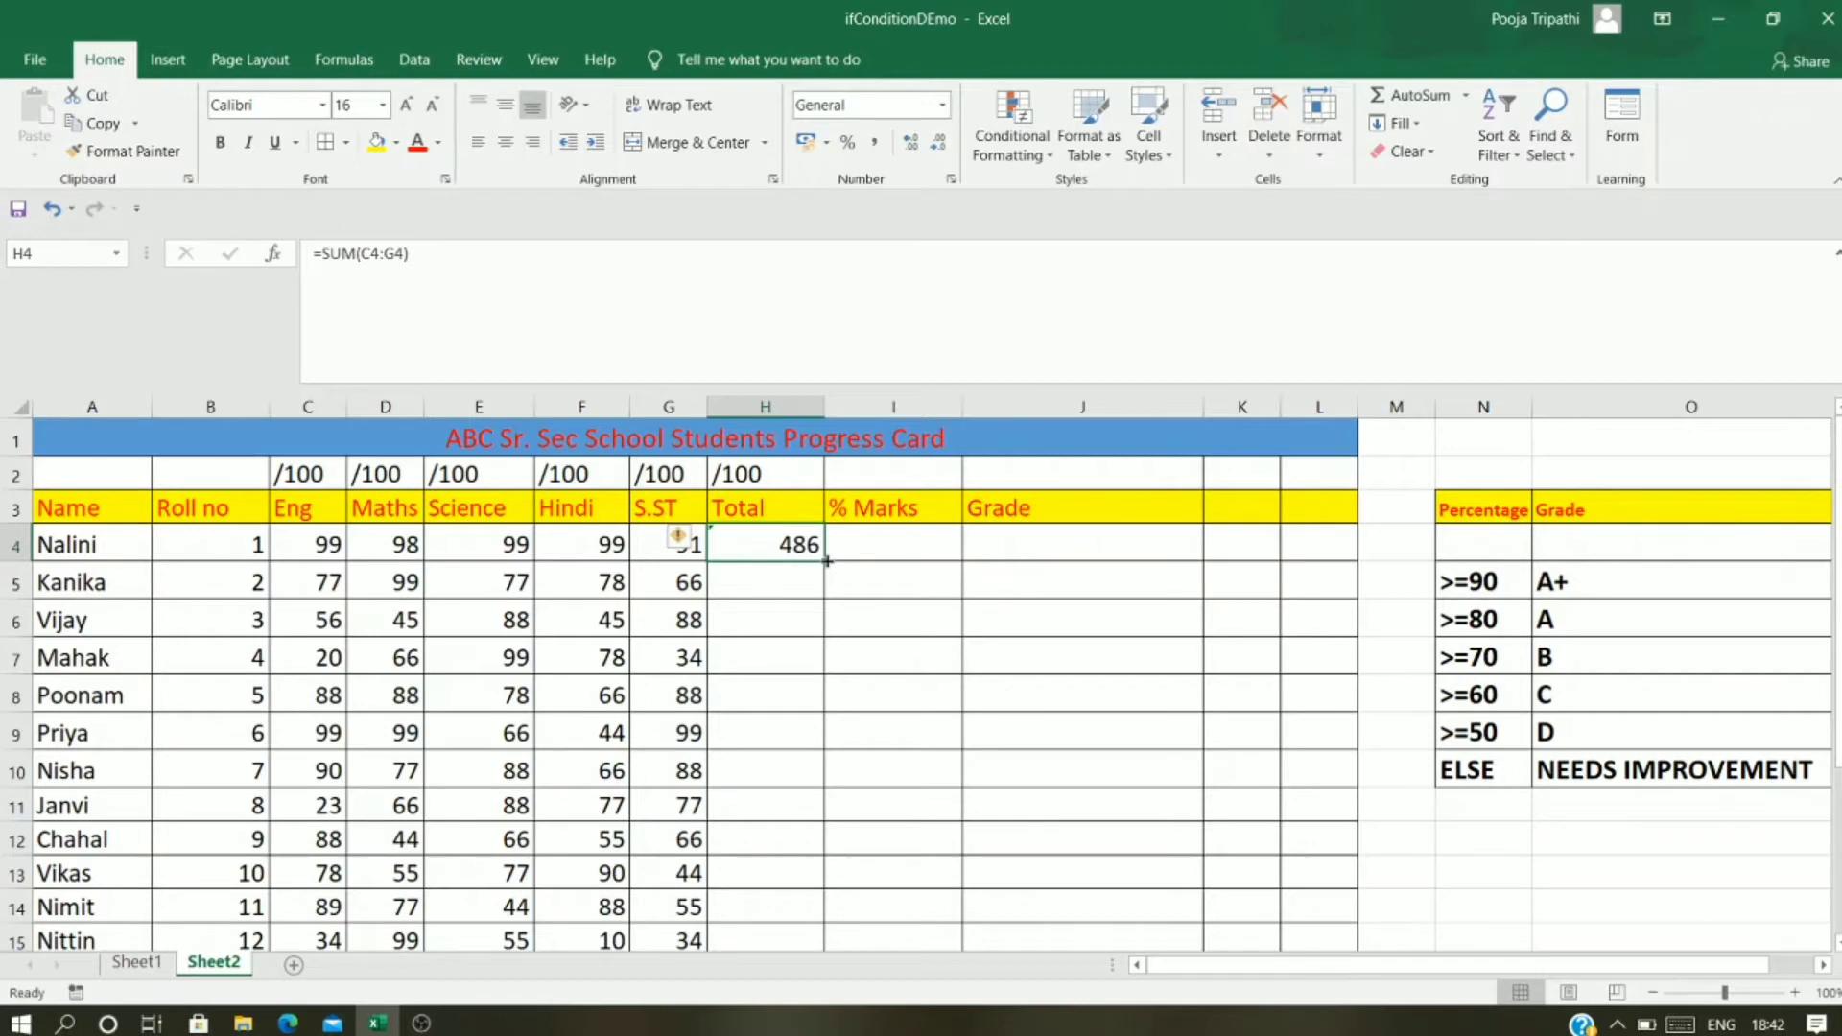
{"action": "left_click_drag", "start_coordinate": [827, 561], "coordinate": [831, 918]}
{"action": "left_click", "coordinate": [919, 758]}
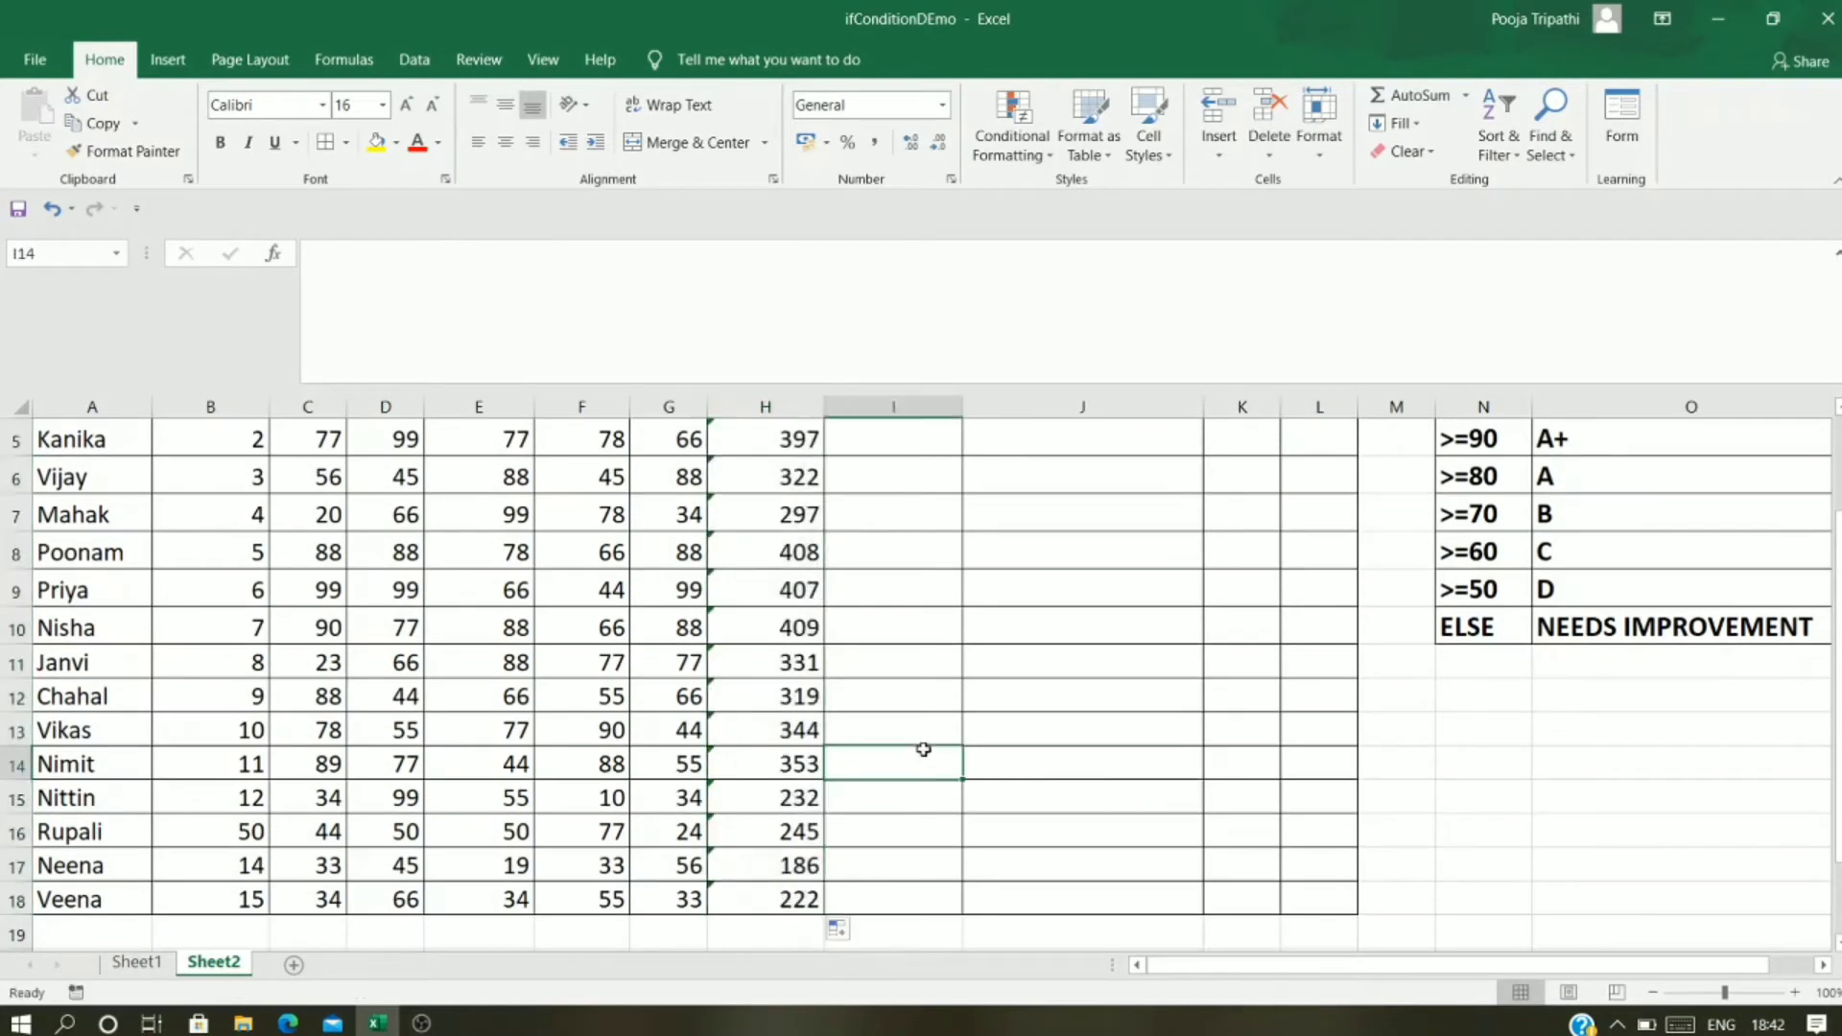
{"action": "scroll", "coordinate": [898, 597], "scroll_direction": "up", "scroll_amount": 2}
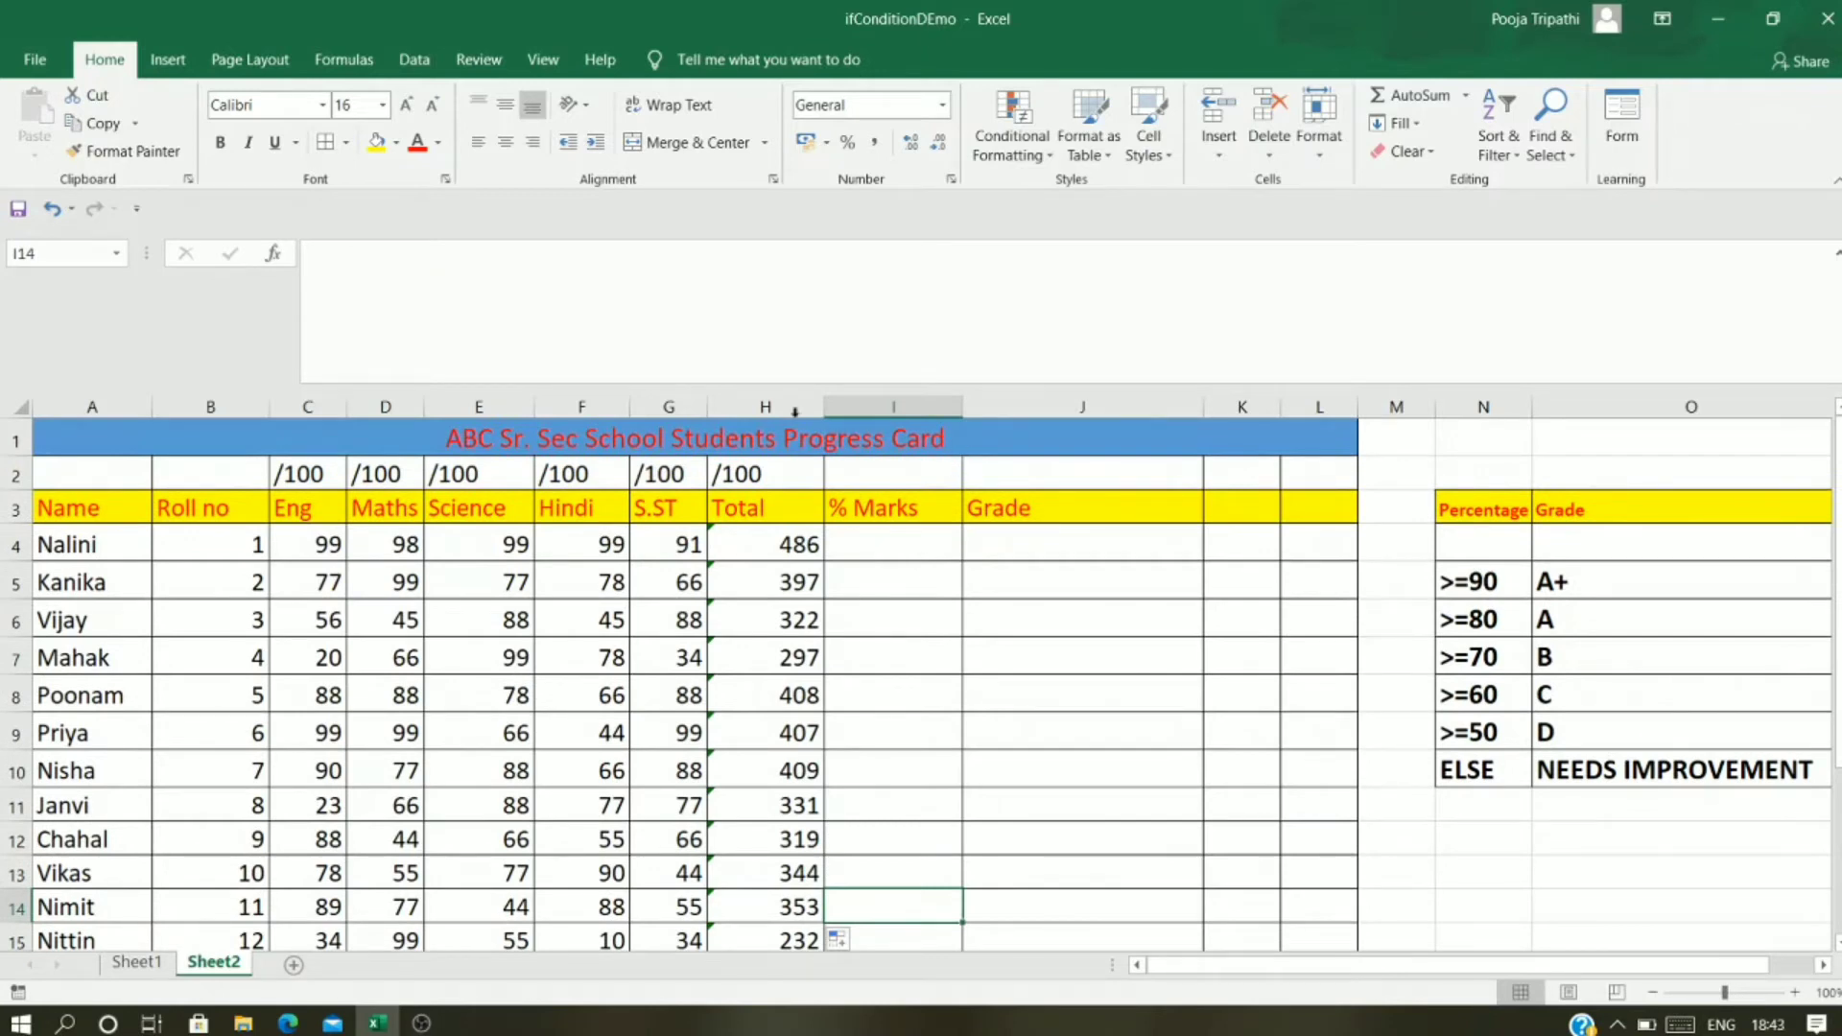
Step: Calculate the first student's percentage in I4 with the formula =H4/5
{"action": "left_click", "coordinate": [899, 547]}
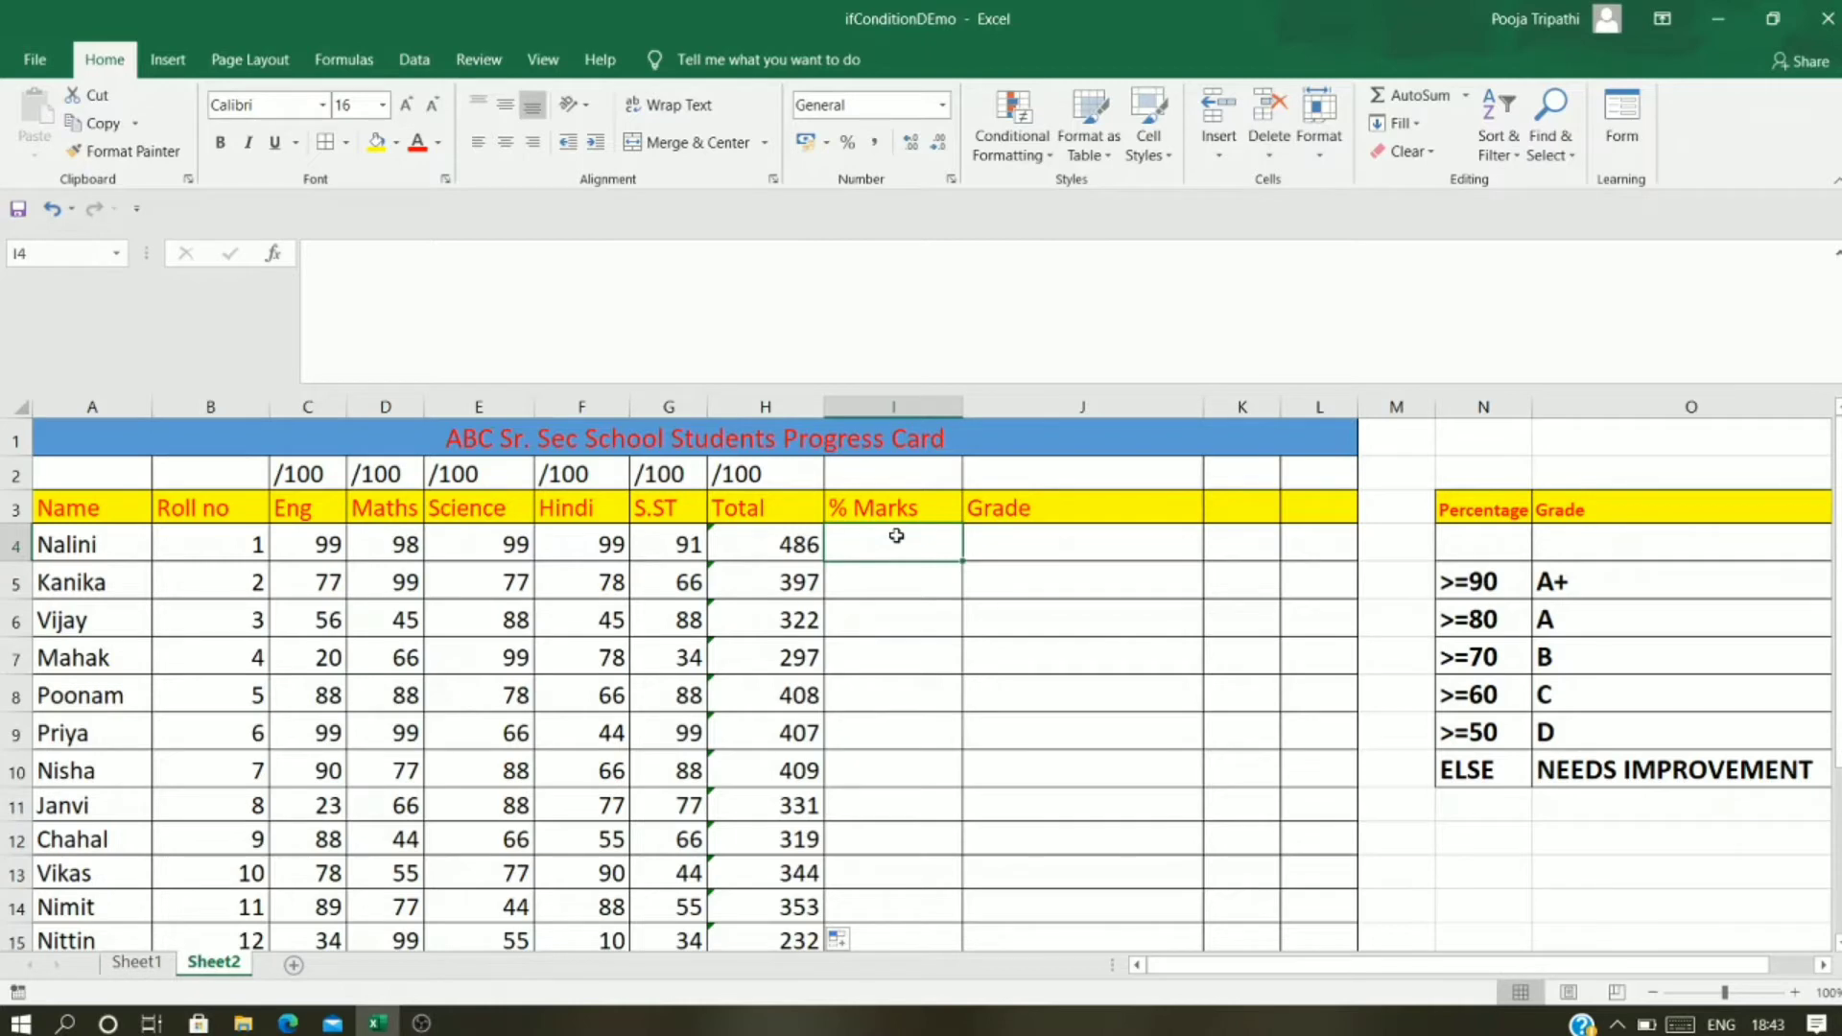
{"action": "type", "text": "="}
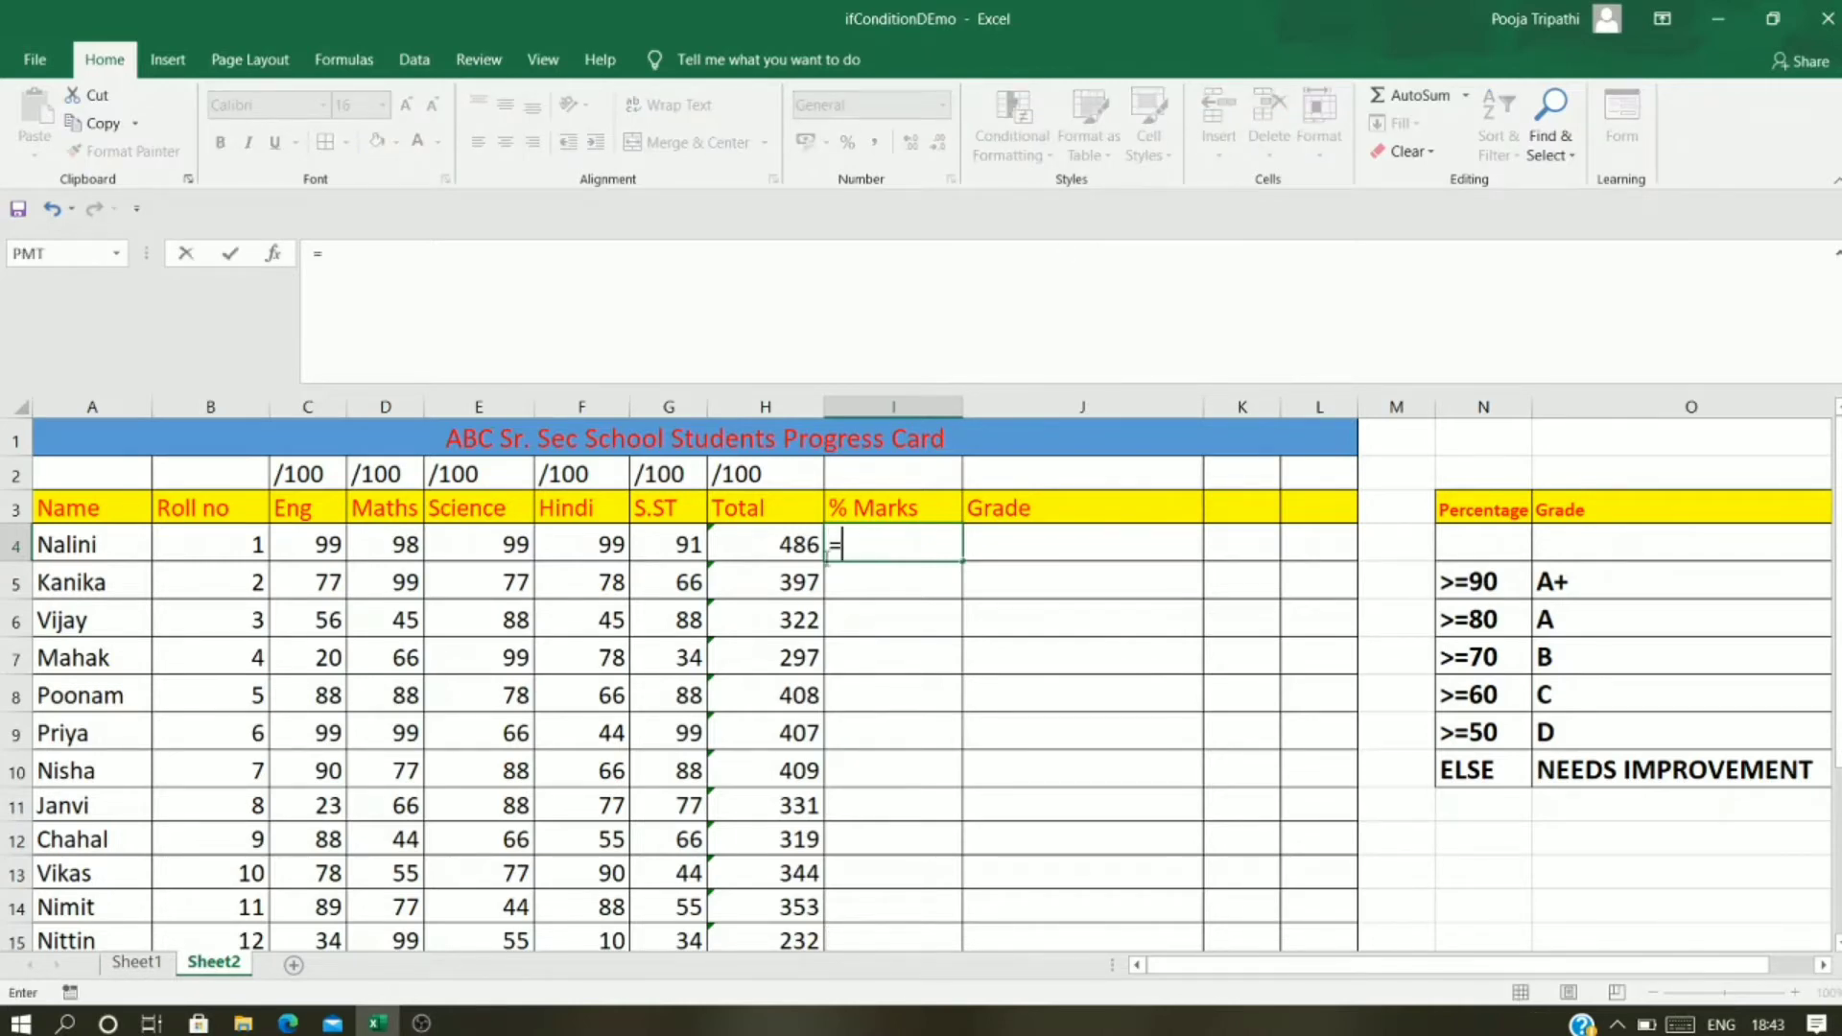
{"action": "left_click", "coordinate": [794, 554]}
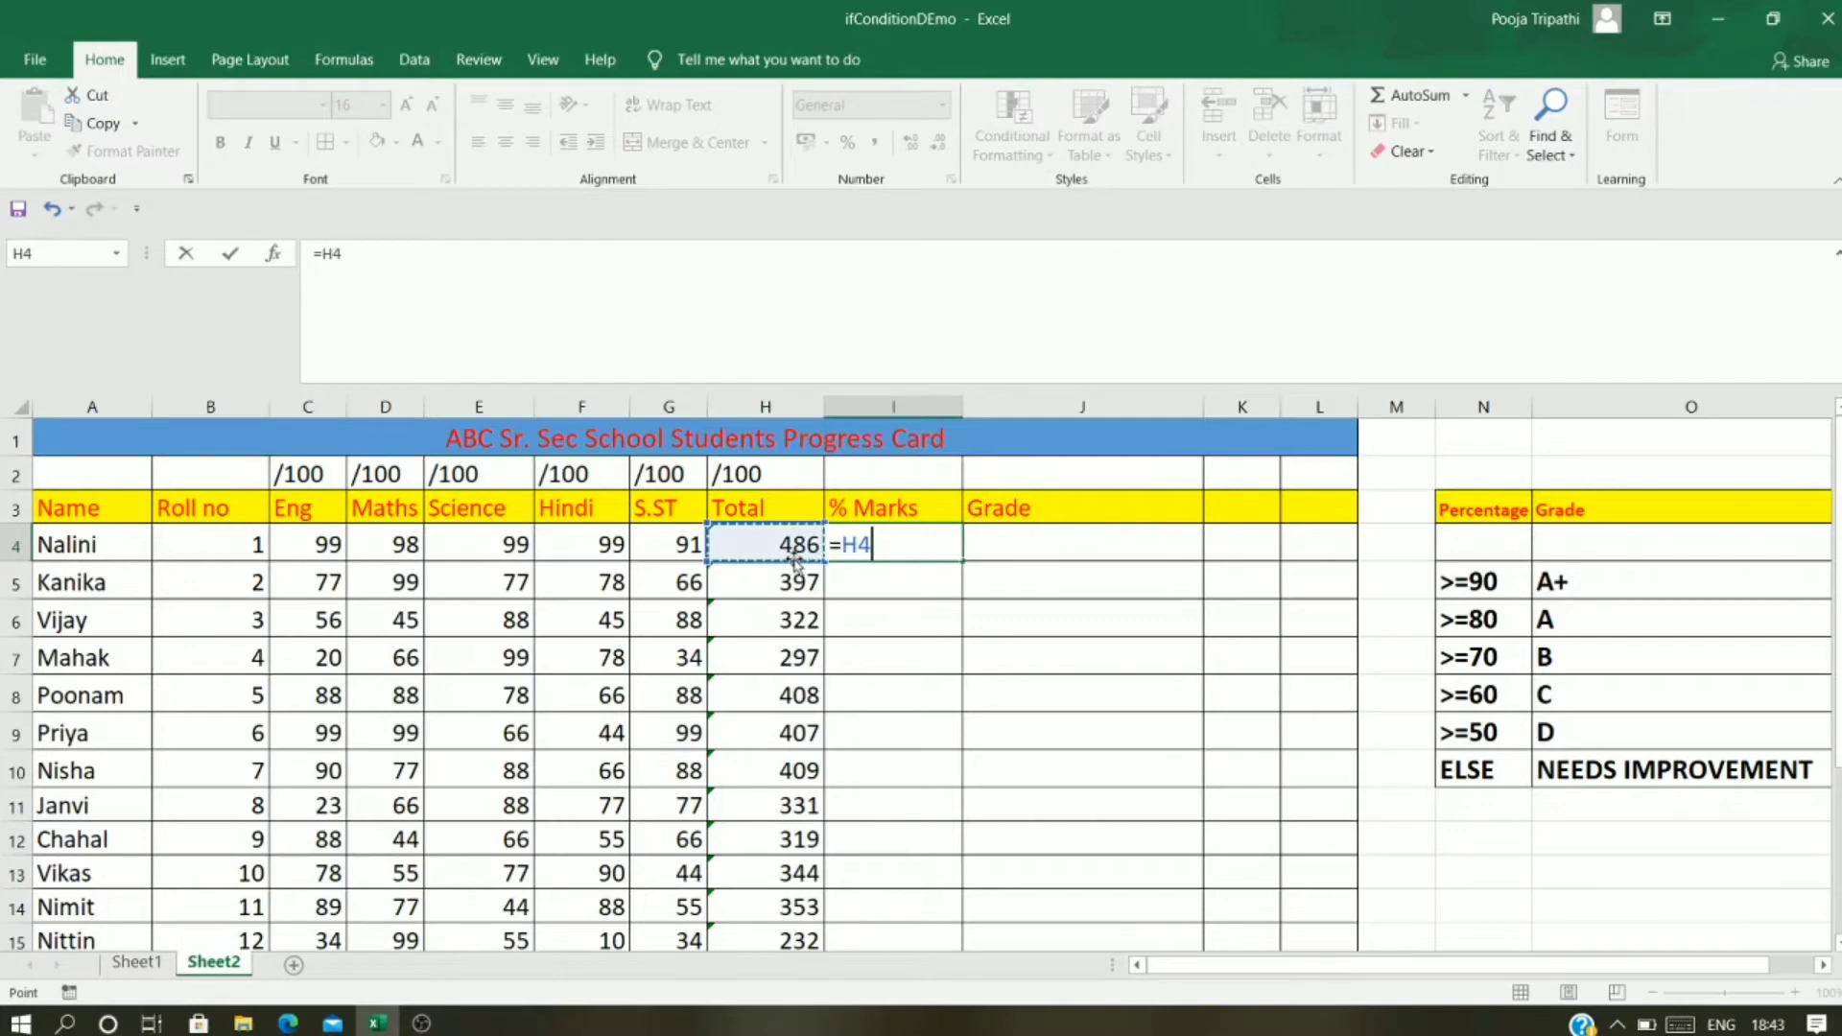
{"action": "type", "text": "/5"}
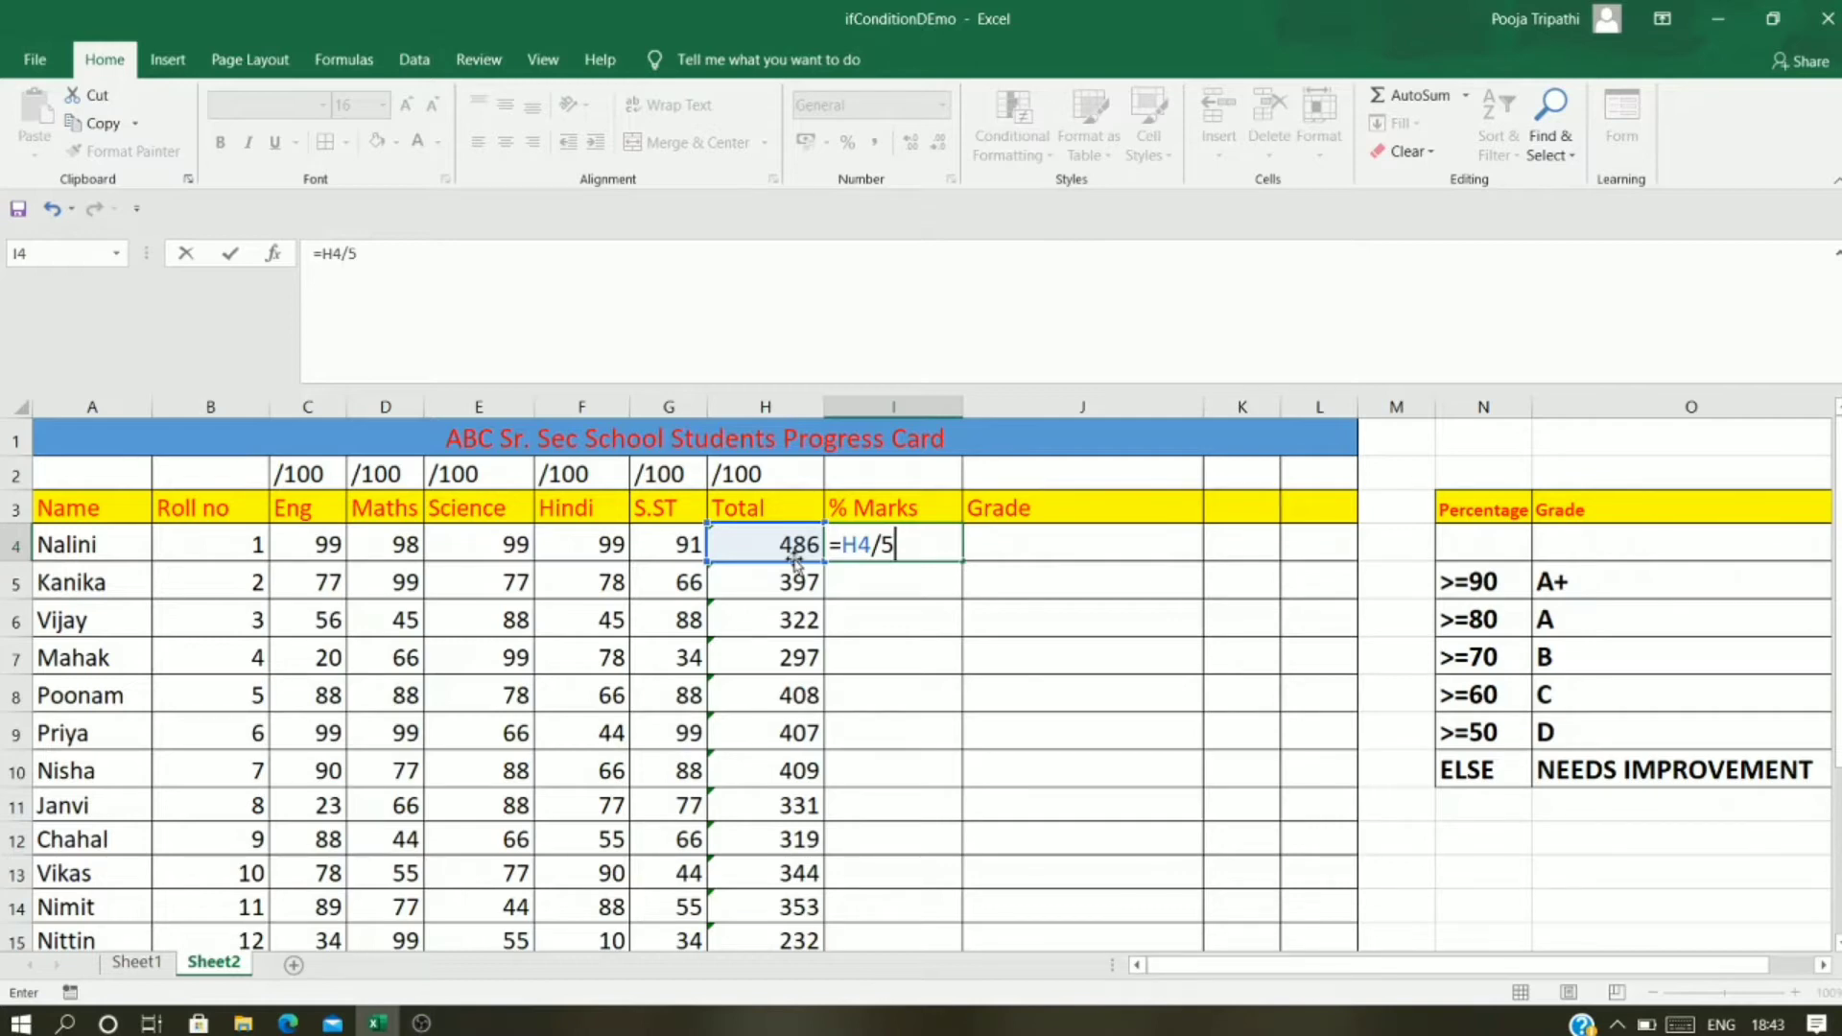
{"action": "key", "text": "Return"}
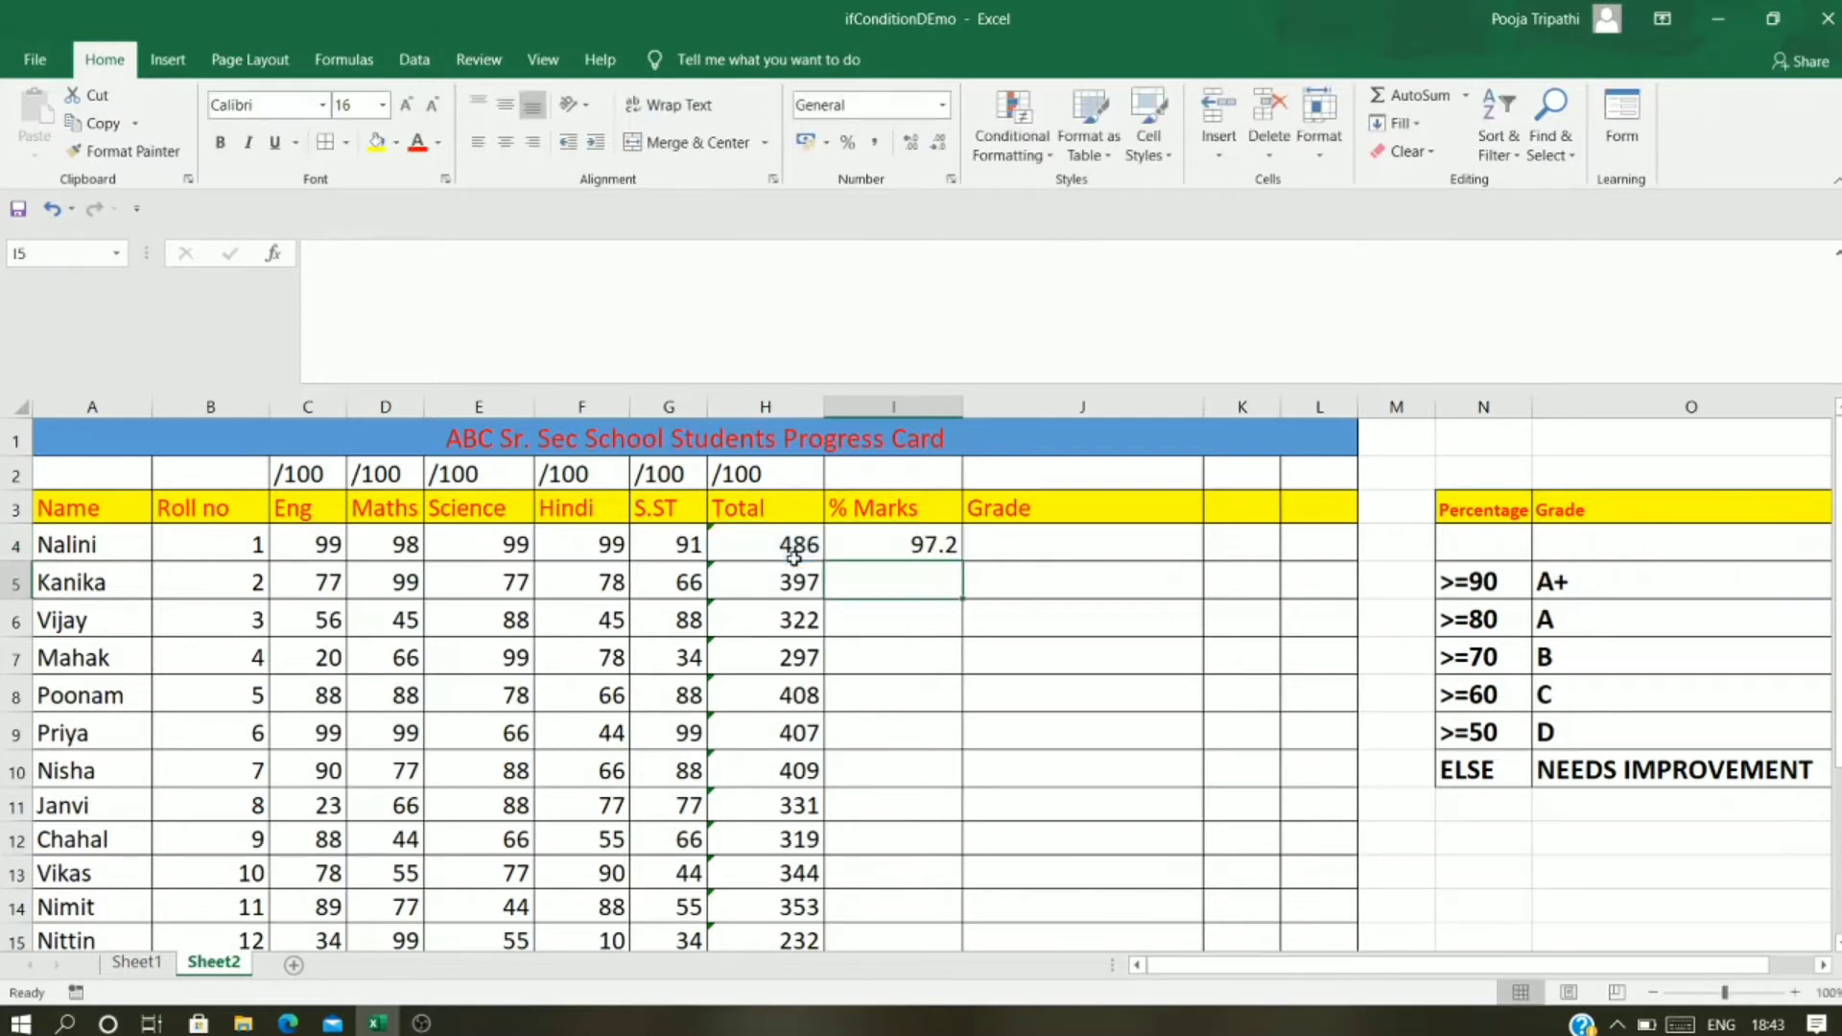
{"action": "left_click", "coordinate": [797, 545]}
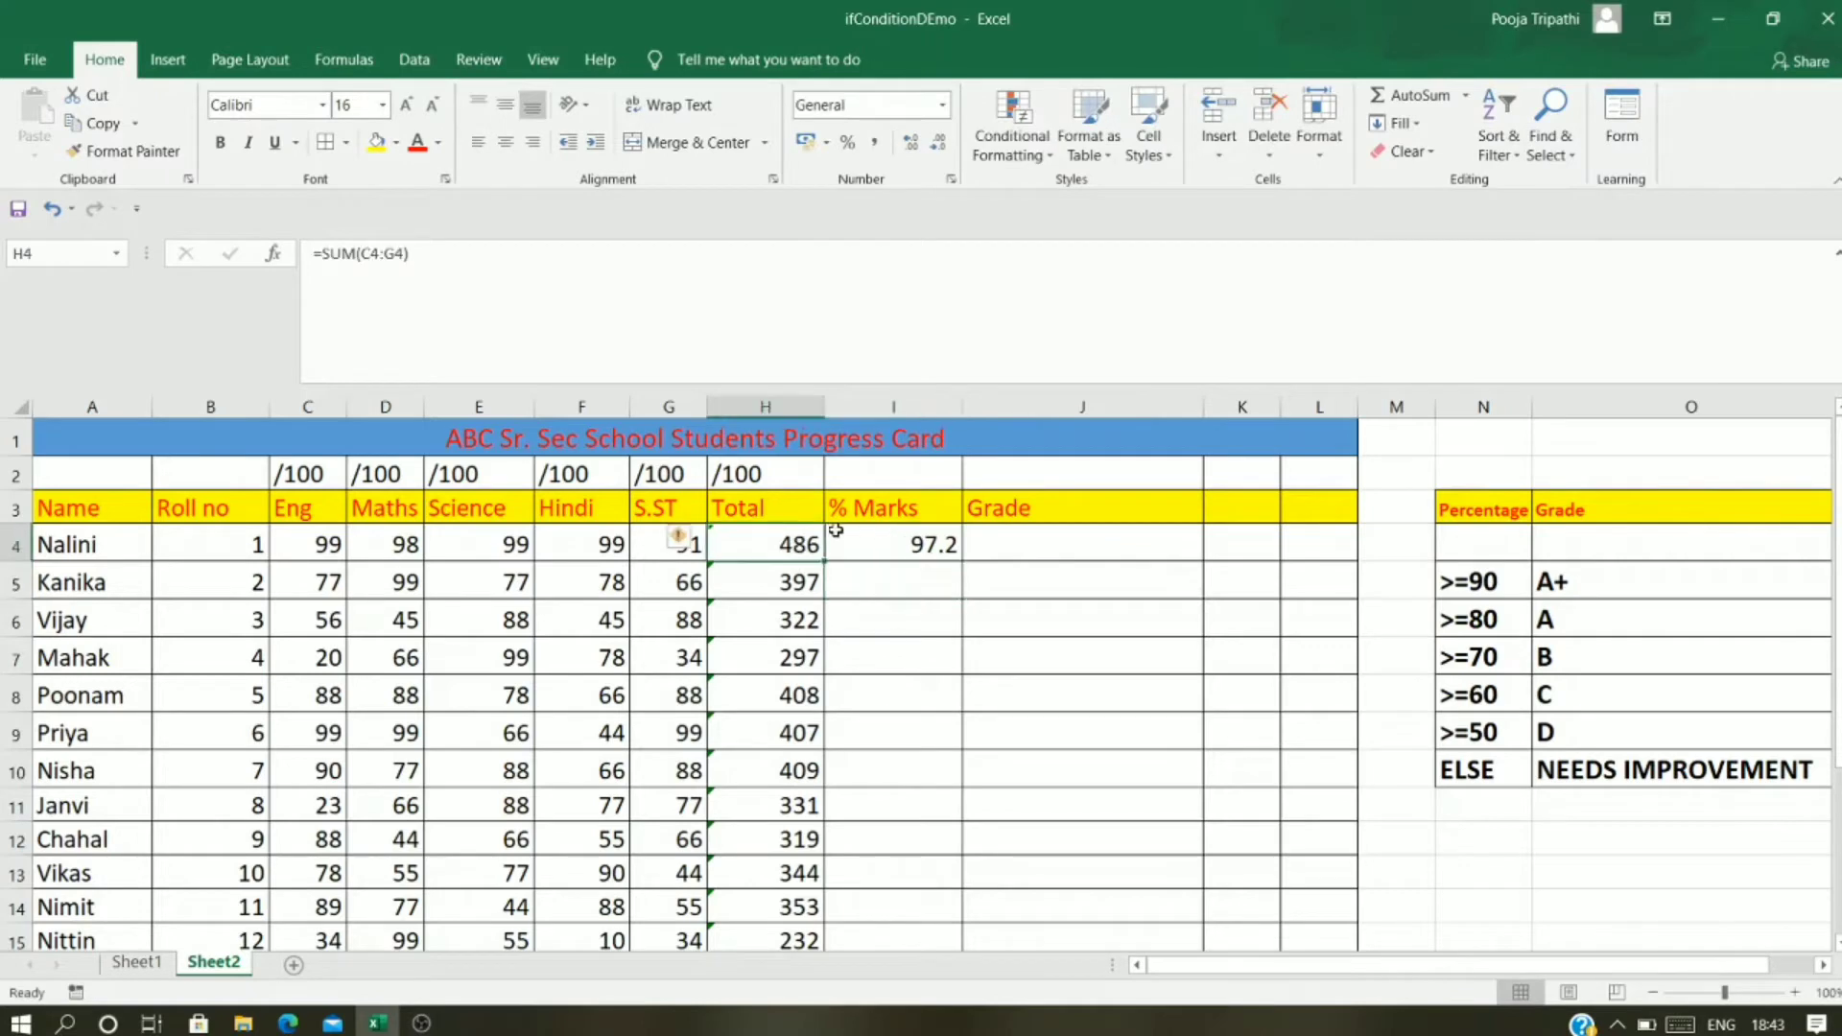
Step: Fill the percentage formula from I4 down to I18 and look over the % Marks column
{"action": "left_click", "coordinate": [840, 540]}
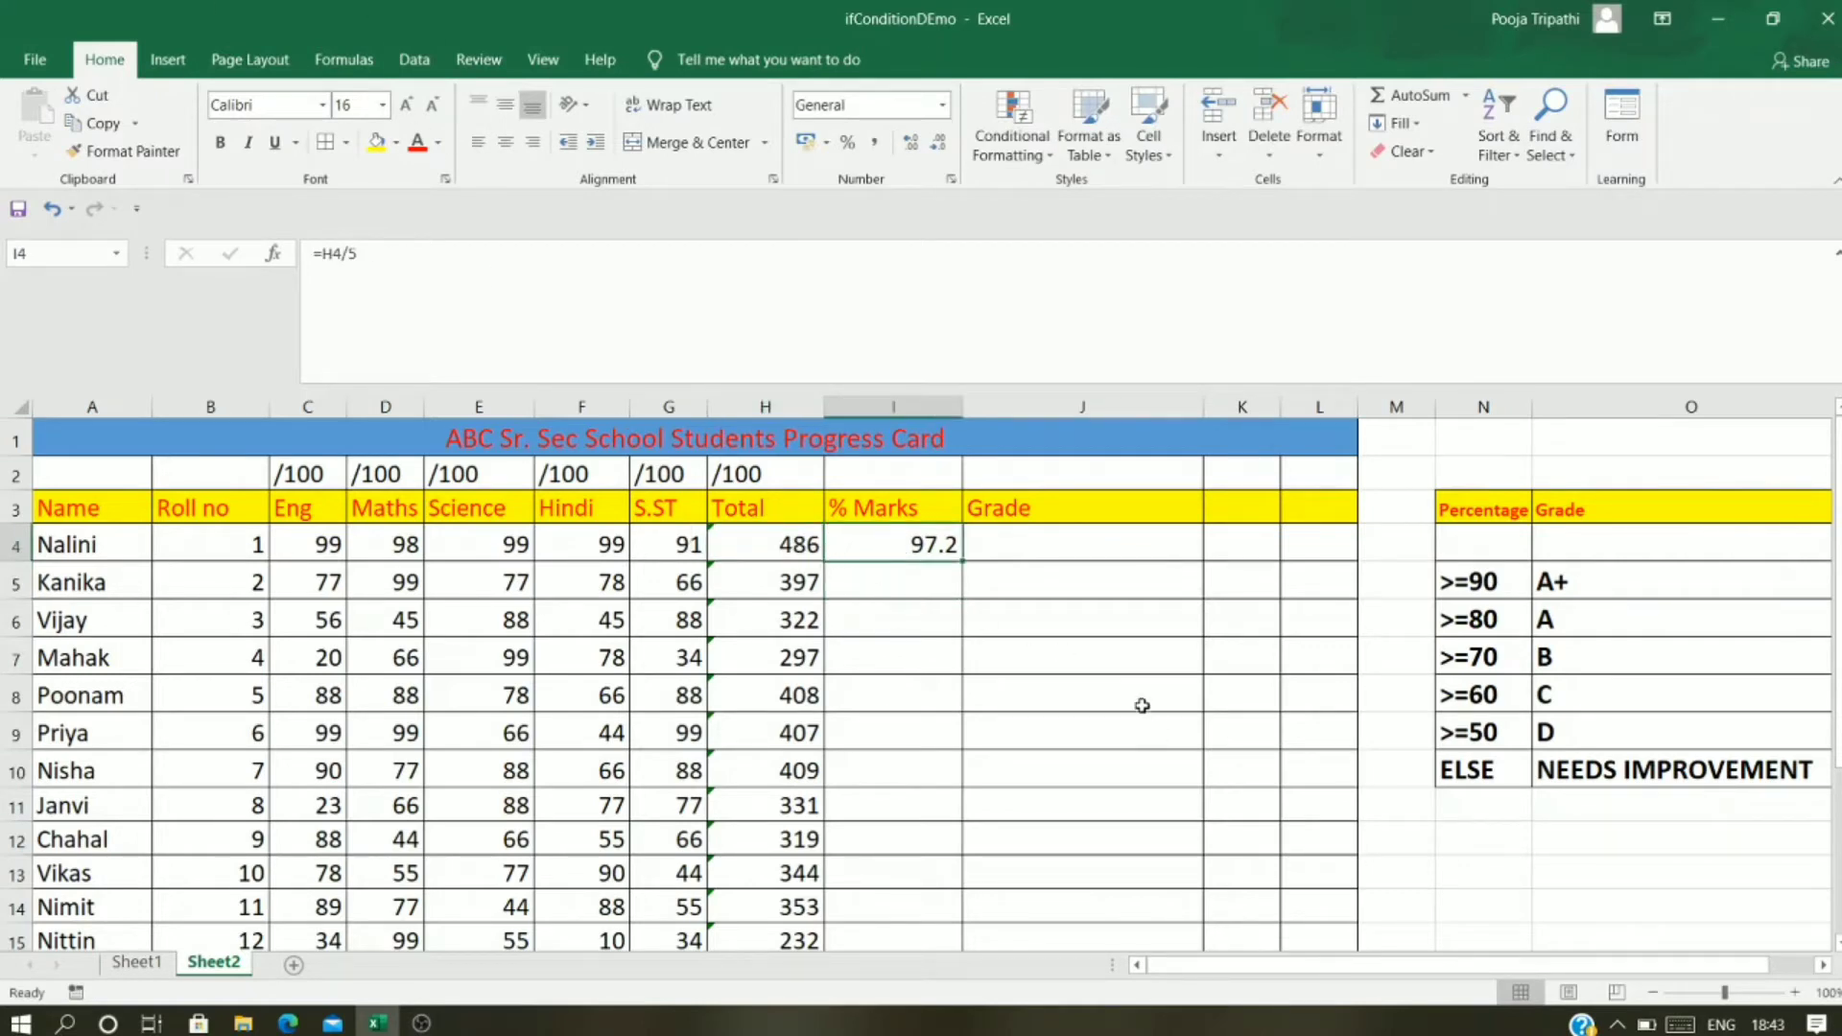
{"action": "scroll", "coordinate": [955, 618], "scroll_direction": "down", "scroll_amount": 4}
{"action": "scroll", "coordinate": [954, 608], "scroll_direction": "up", "scroll_amount": 4}
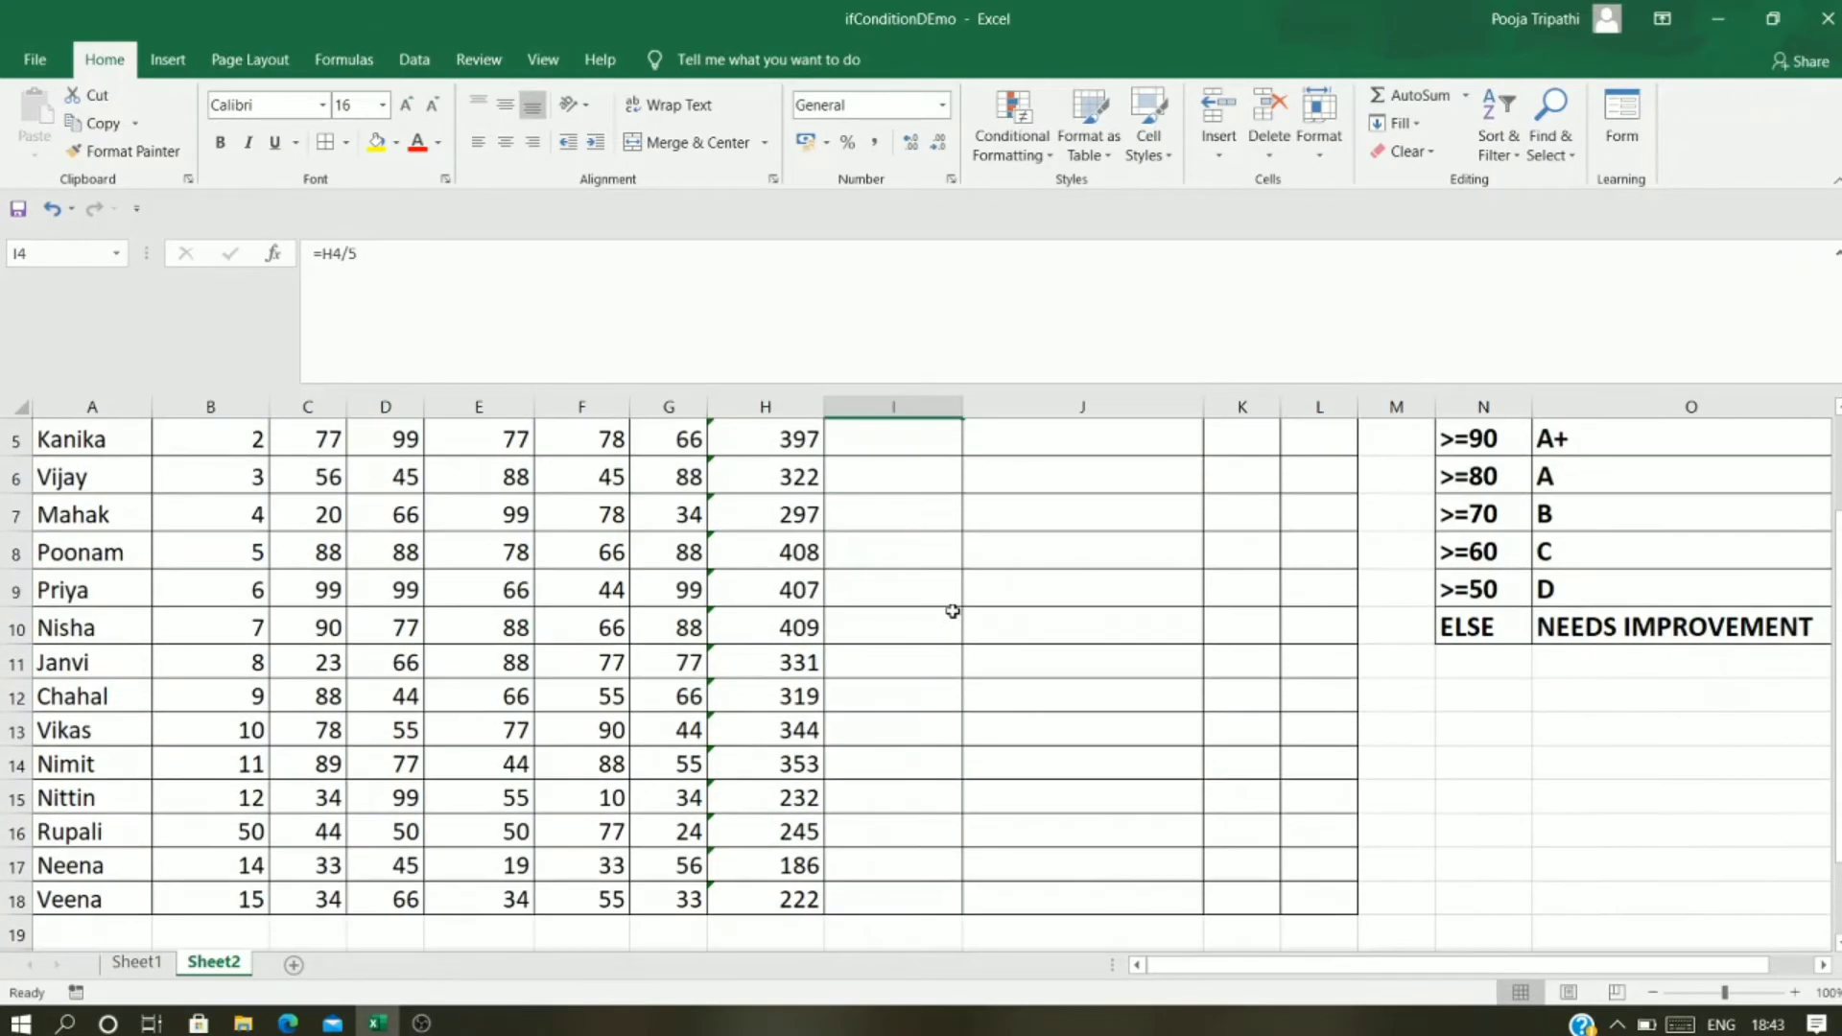
{"action": "left_click_drag", "start_coordinate": [962, 563], "coordinate": [903, 923]}
{"action": "left_click", "coordinate": [1036, 763]}
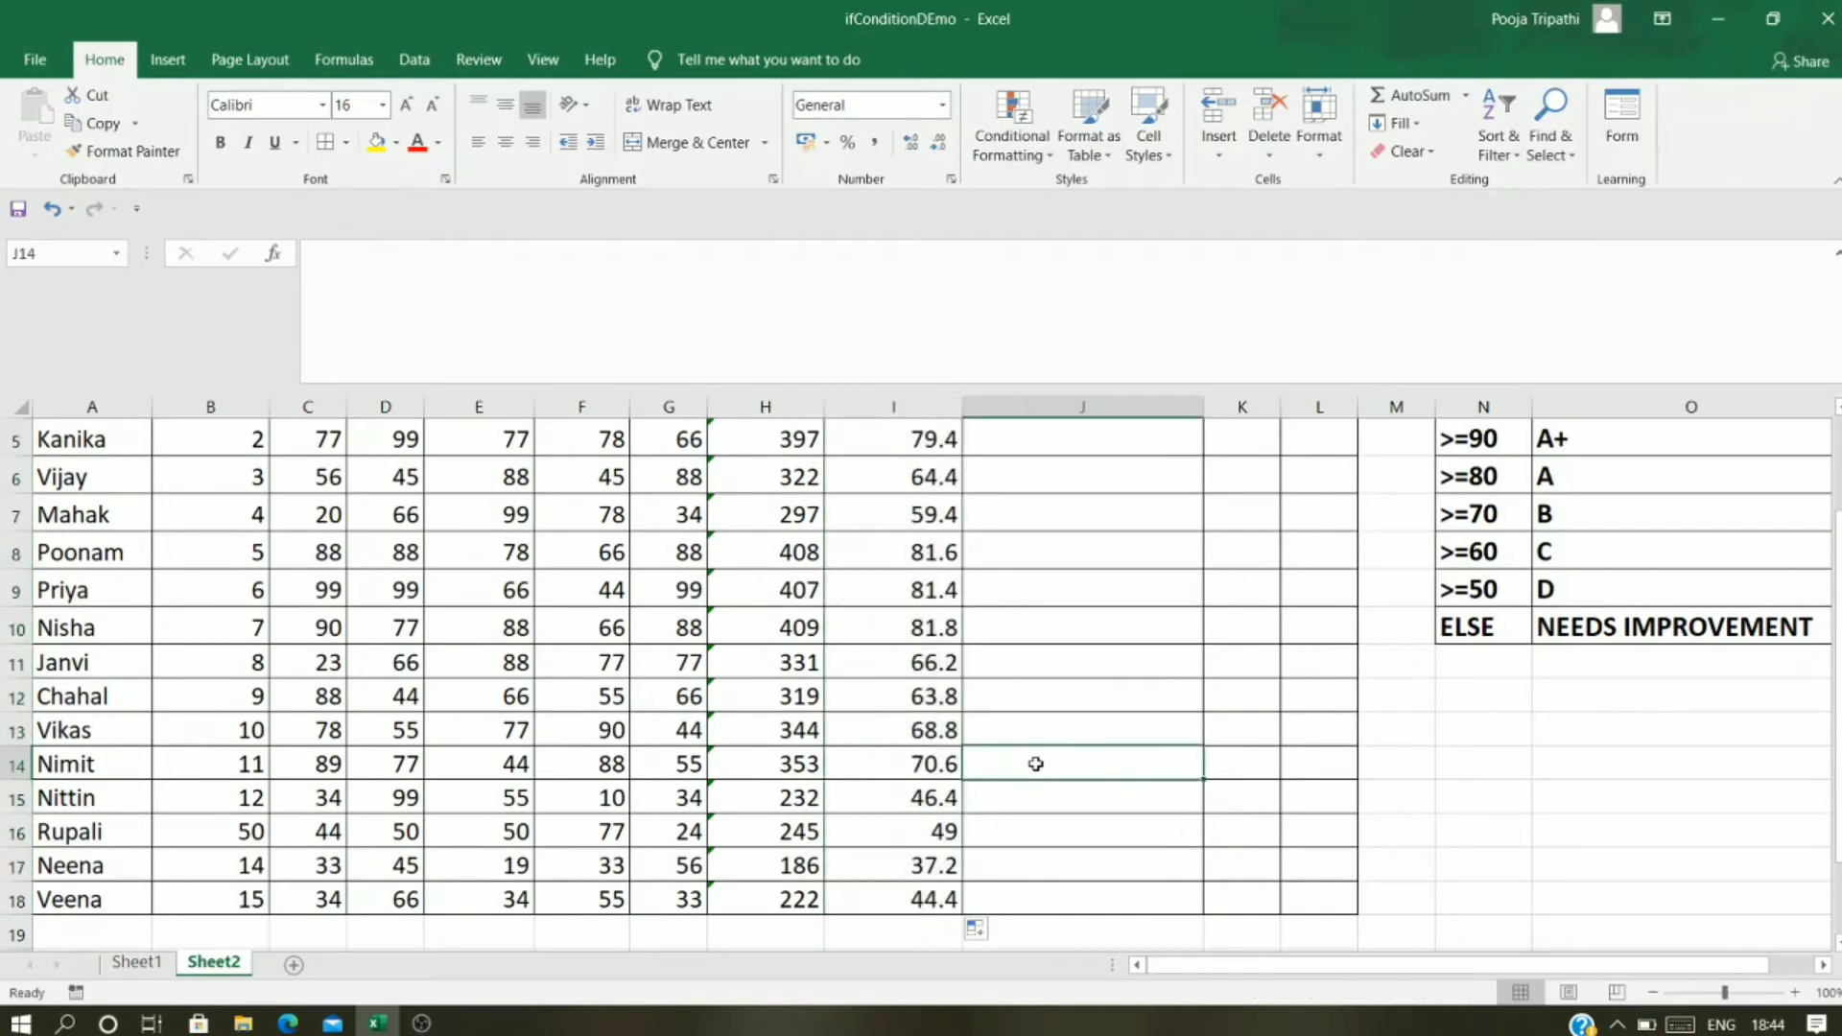
{"action": "scroll", "coordinate": [962, 659], "scroll_direction": "up", "scroll_amount": 1}
{"action": "scroll", "coordinate": [962, 659], "scroll_direction": "up", "scroll_amount": 1}
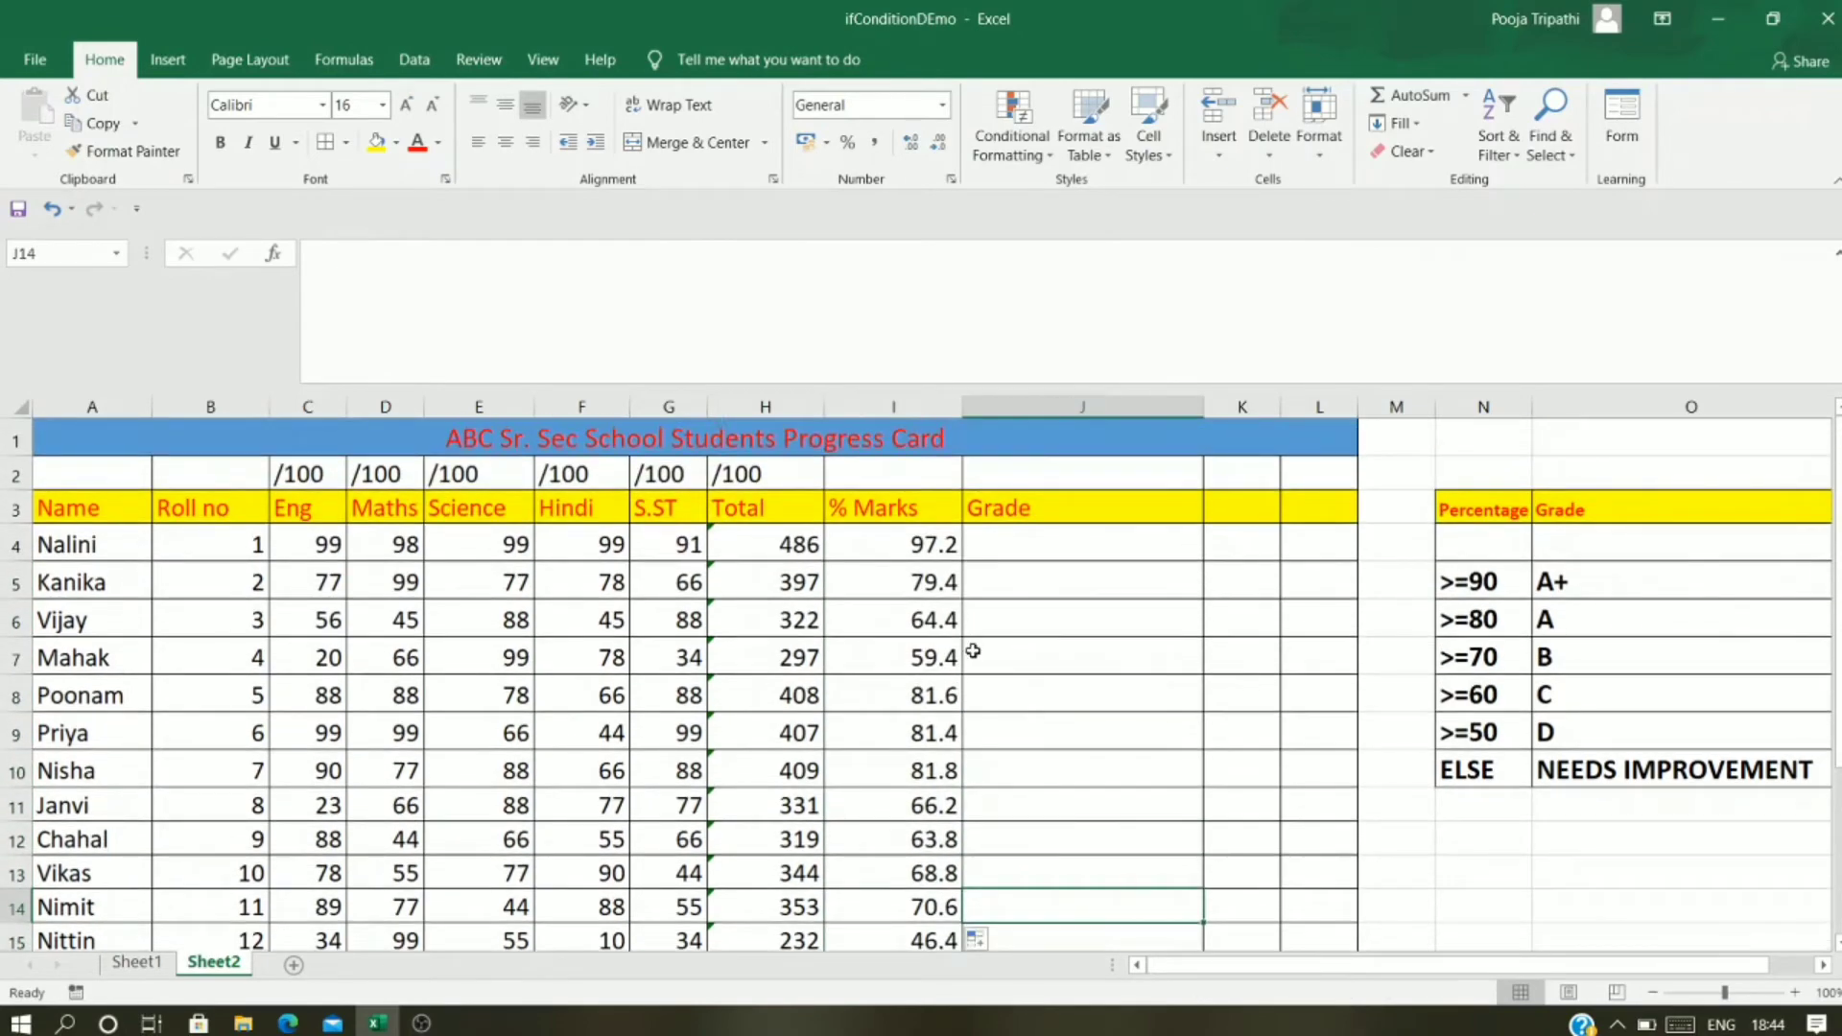
{"action": "scroll", "coordinate": [938, 711], "scroll_direction": "down", "scroll_amount": 4}
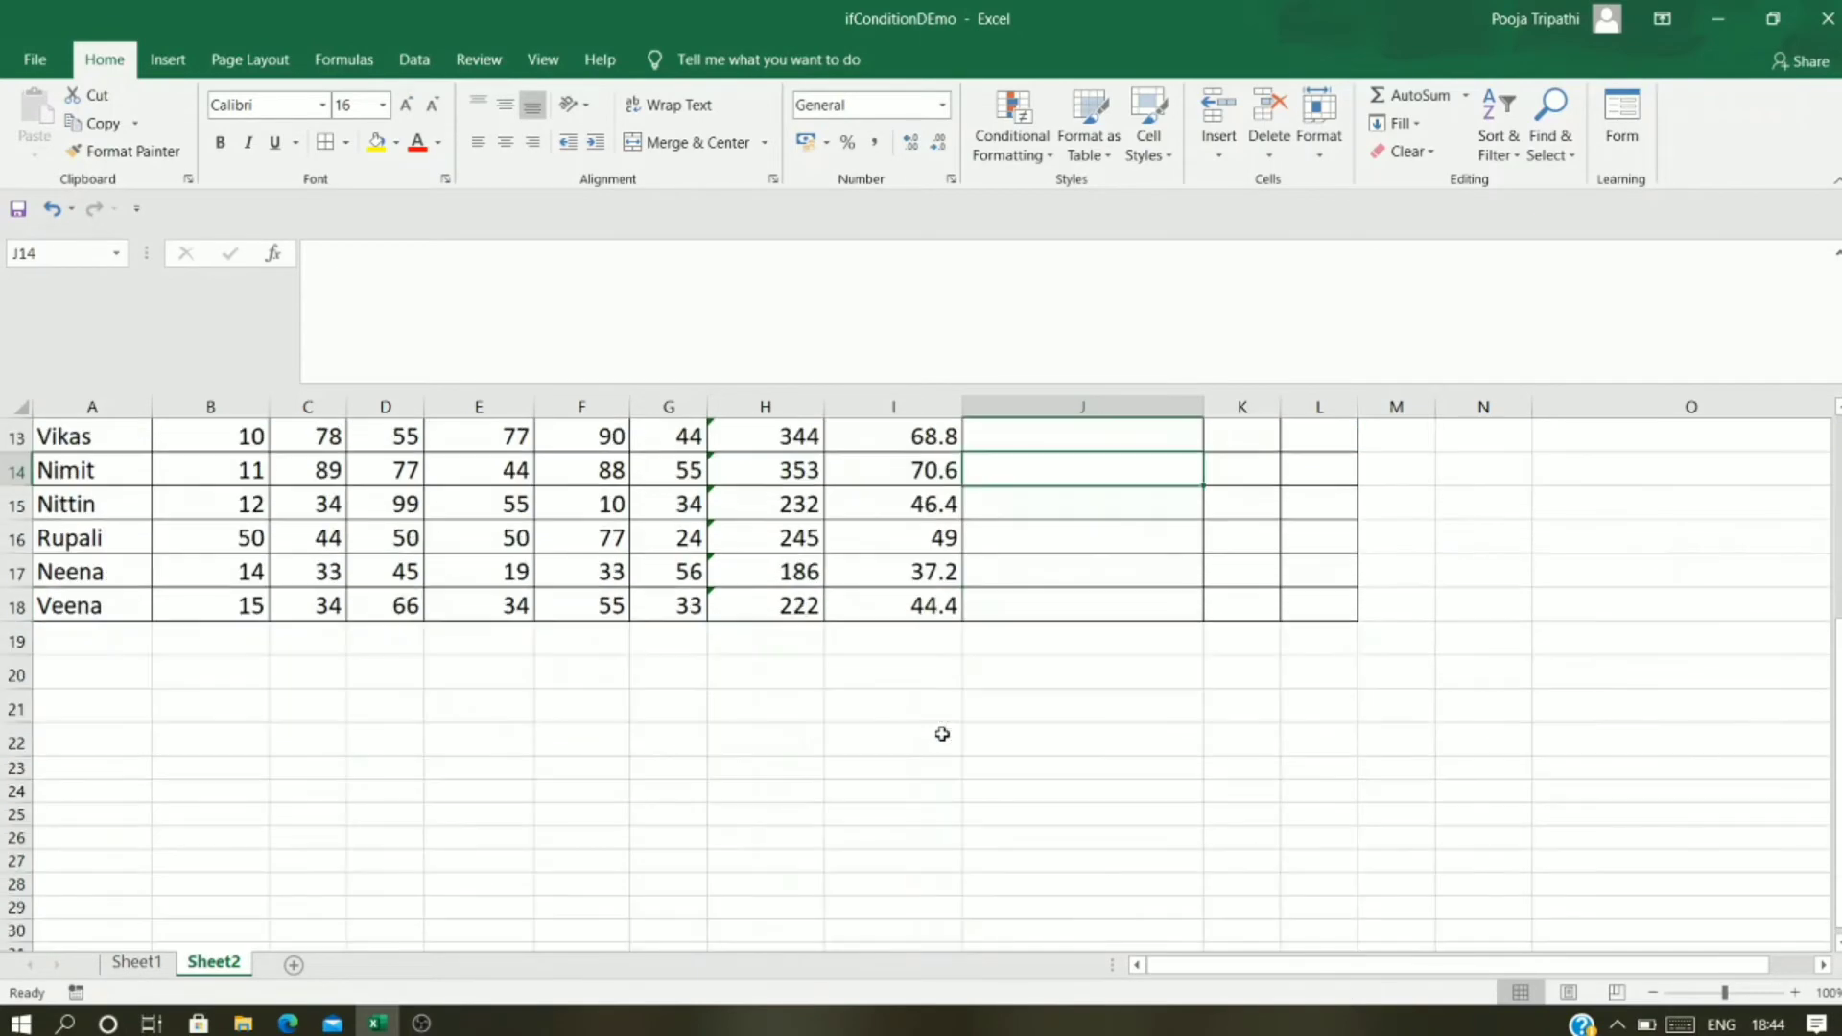
{"action": "scroll", "coordinate": [942, 734], "scroll_direction": "up", "scroll_amount": 1}
{"action": "scroll", "coordinate": [942, 734], "scroll_direction": "up", "scroll_amount": 3}
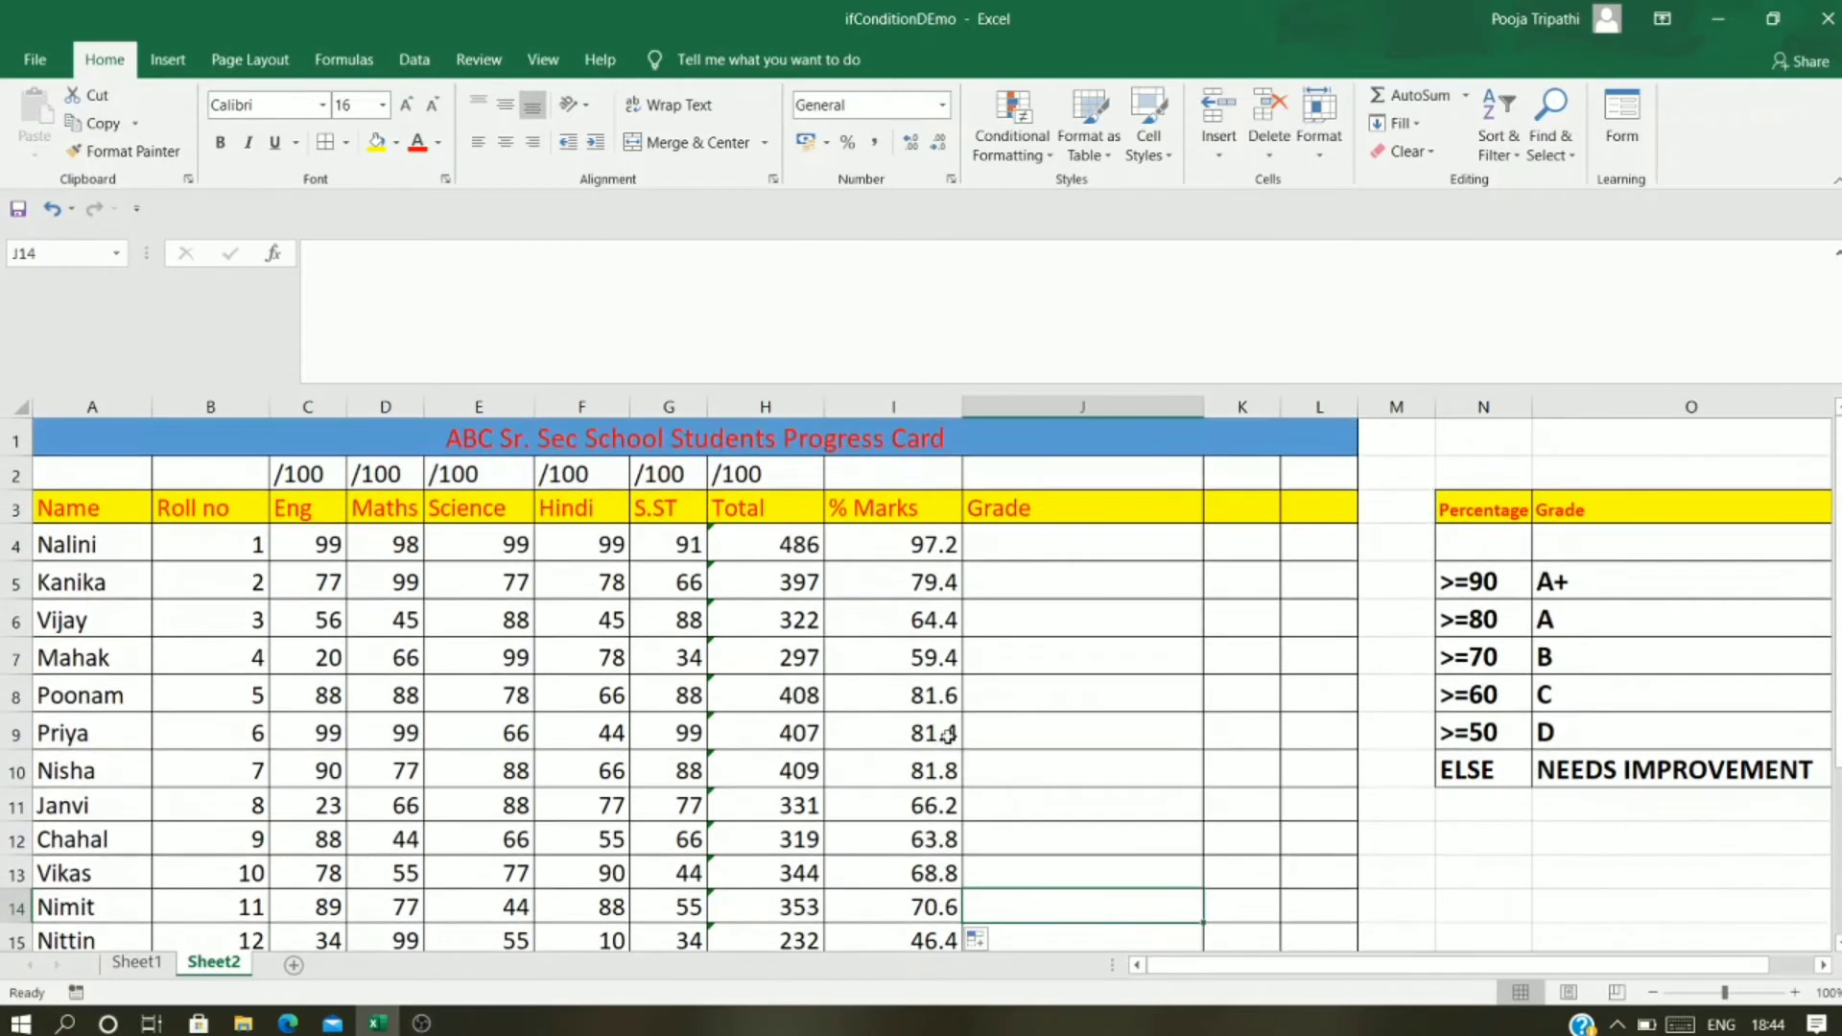
Step: Start the first student's grade formula in J4 with =IF(I4>=90,"A+", as the first condition
{"action": "left_click", "coordinate": [1014, 546]}
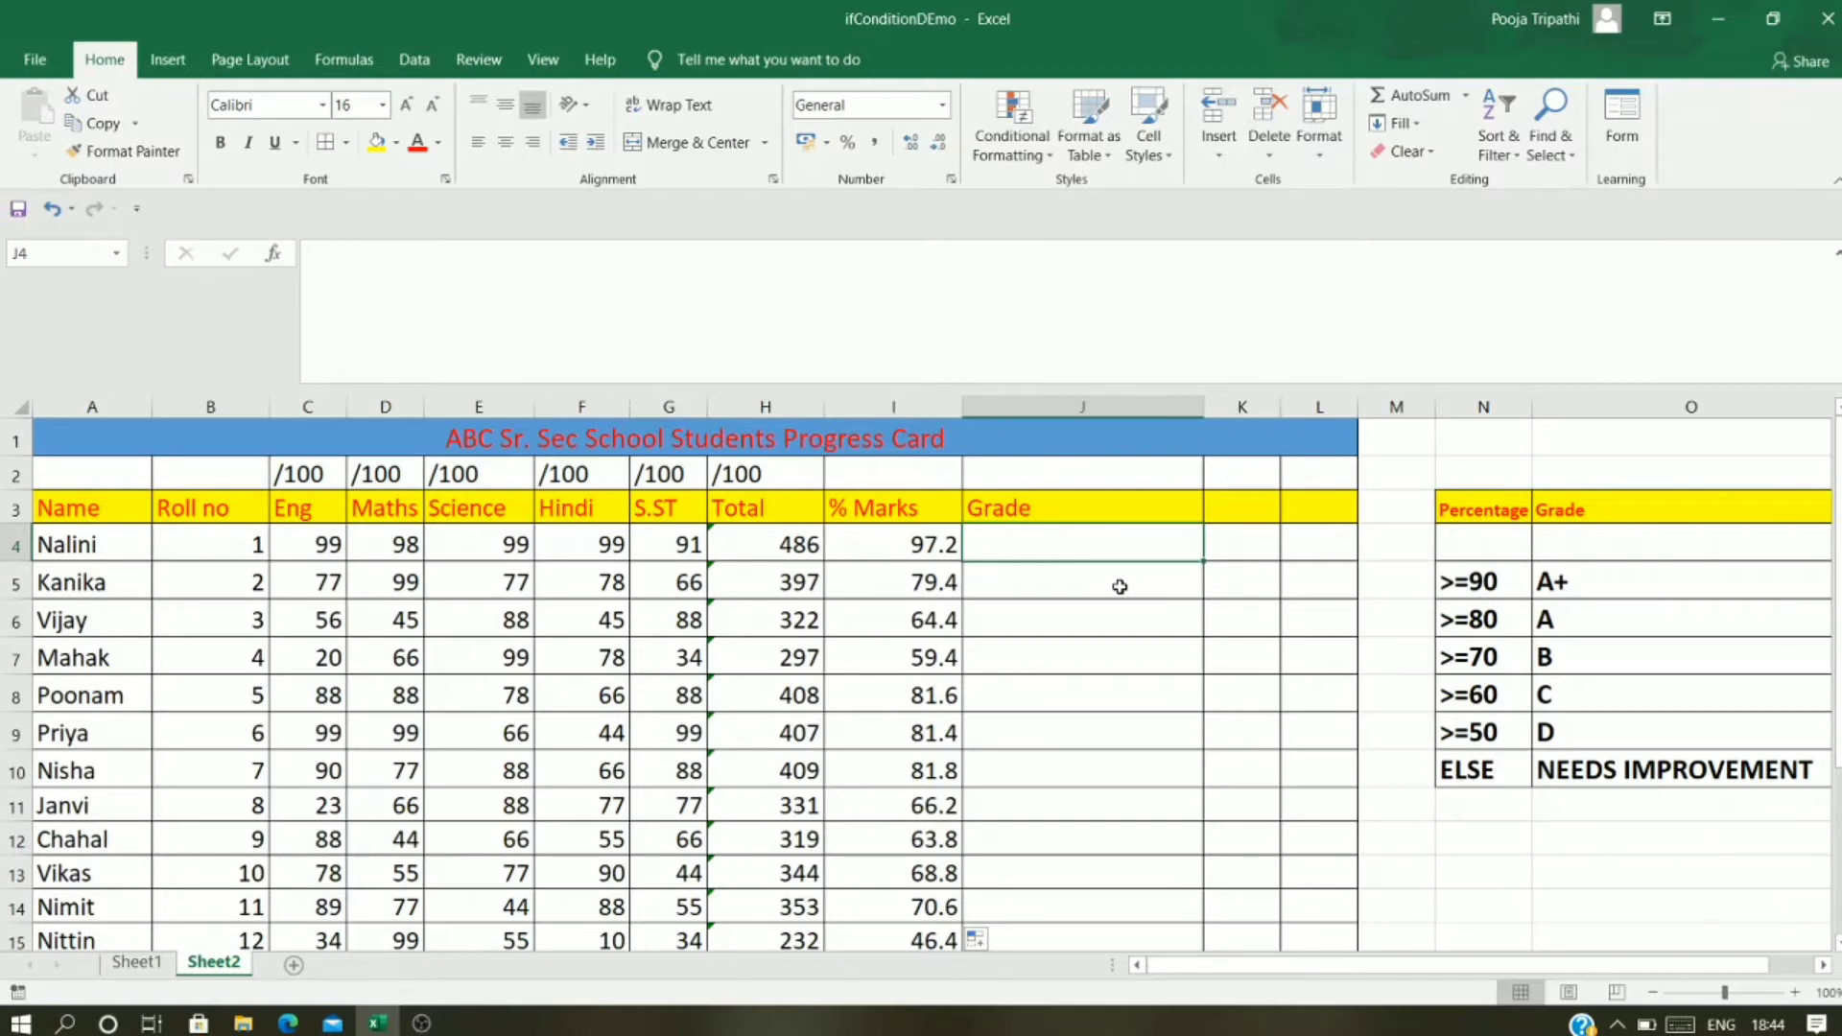
{"action": "type", "text": "="}
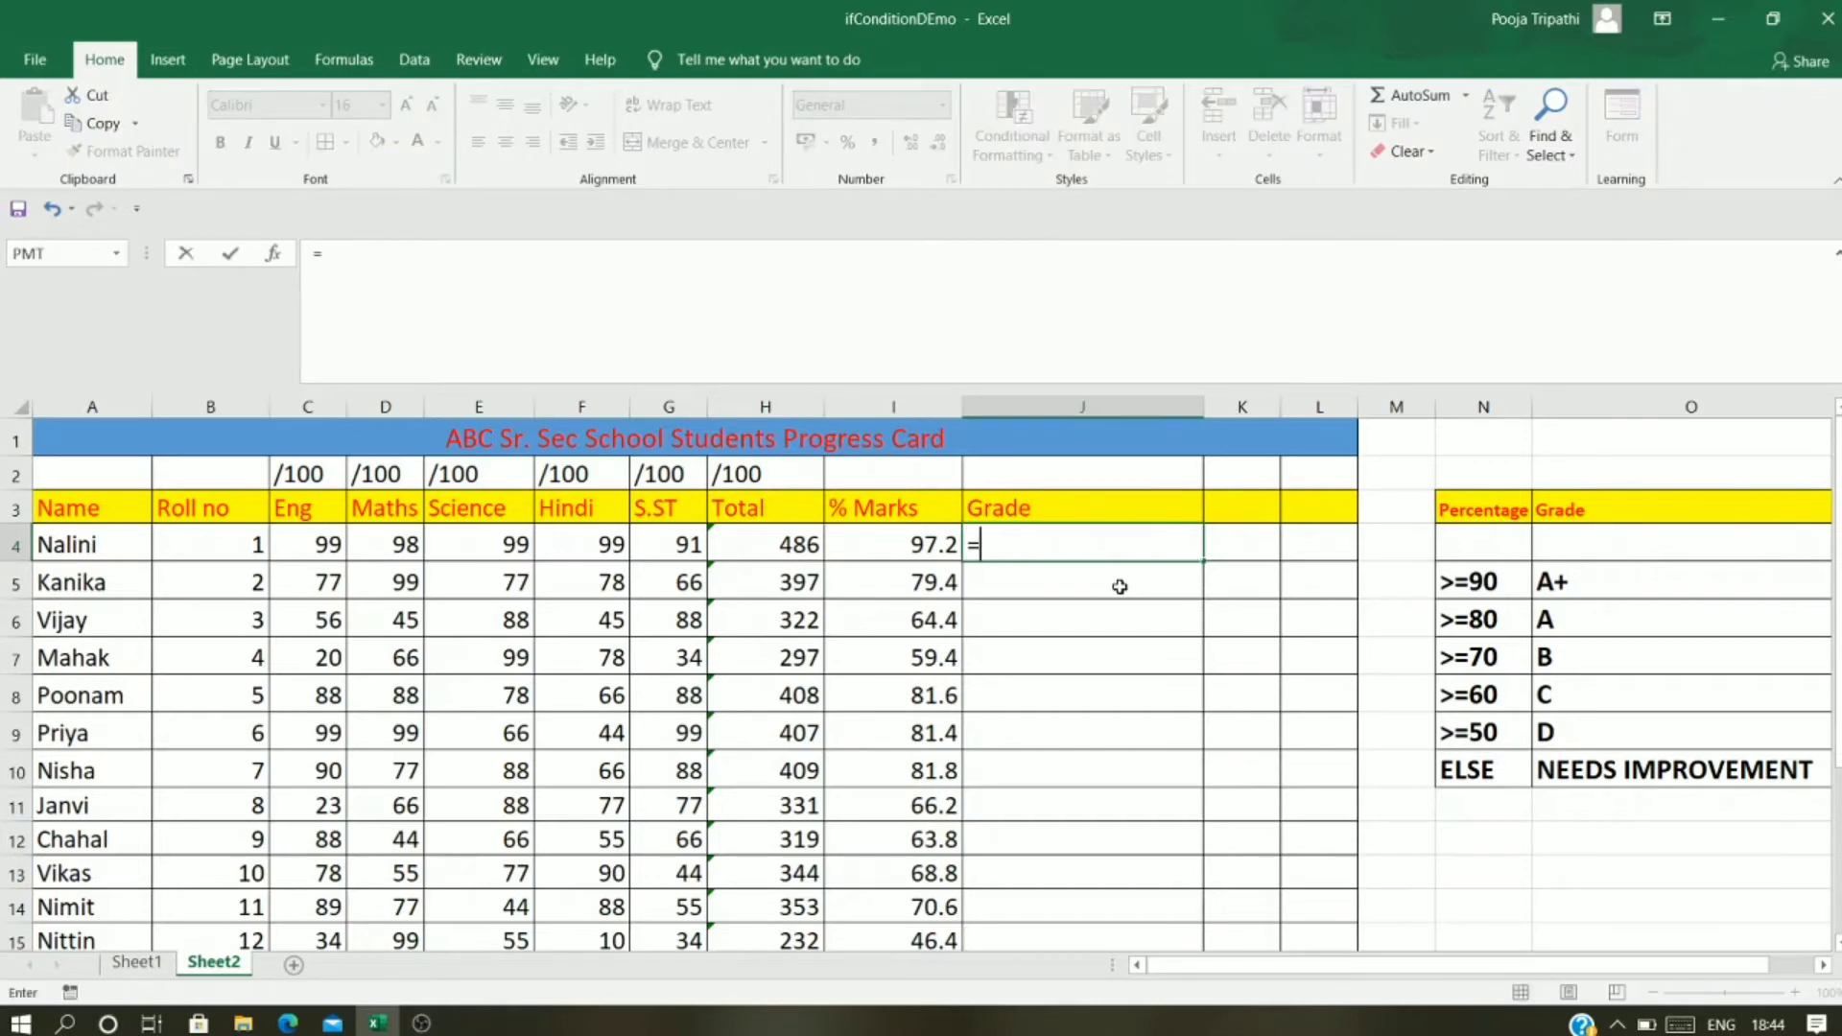
{"action": "type", "text": "if"}
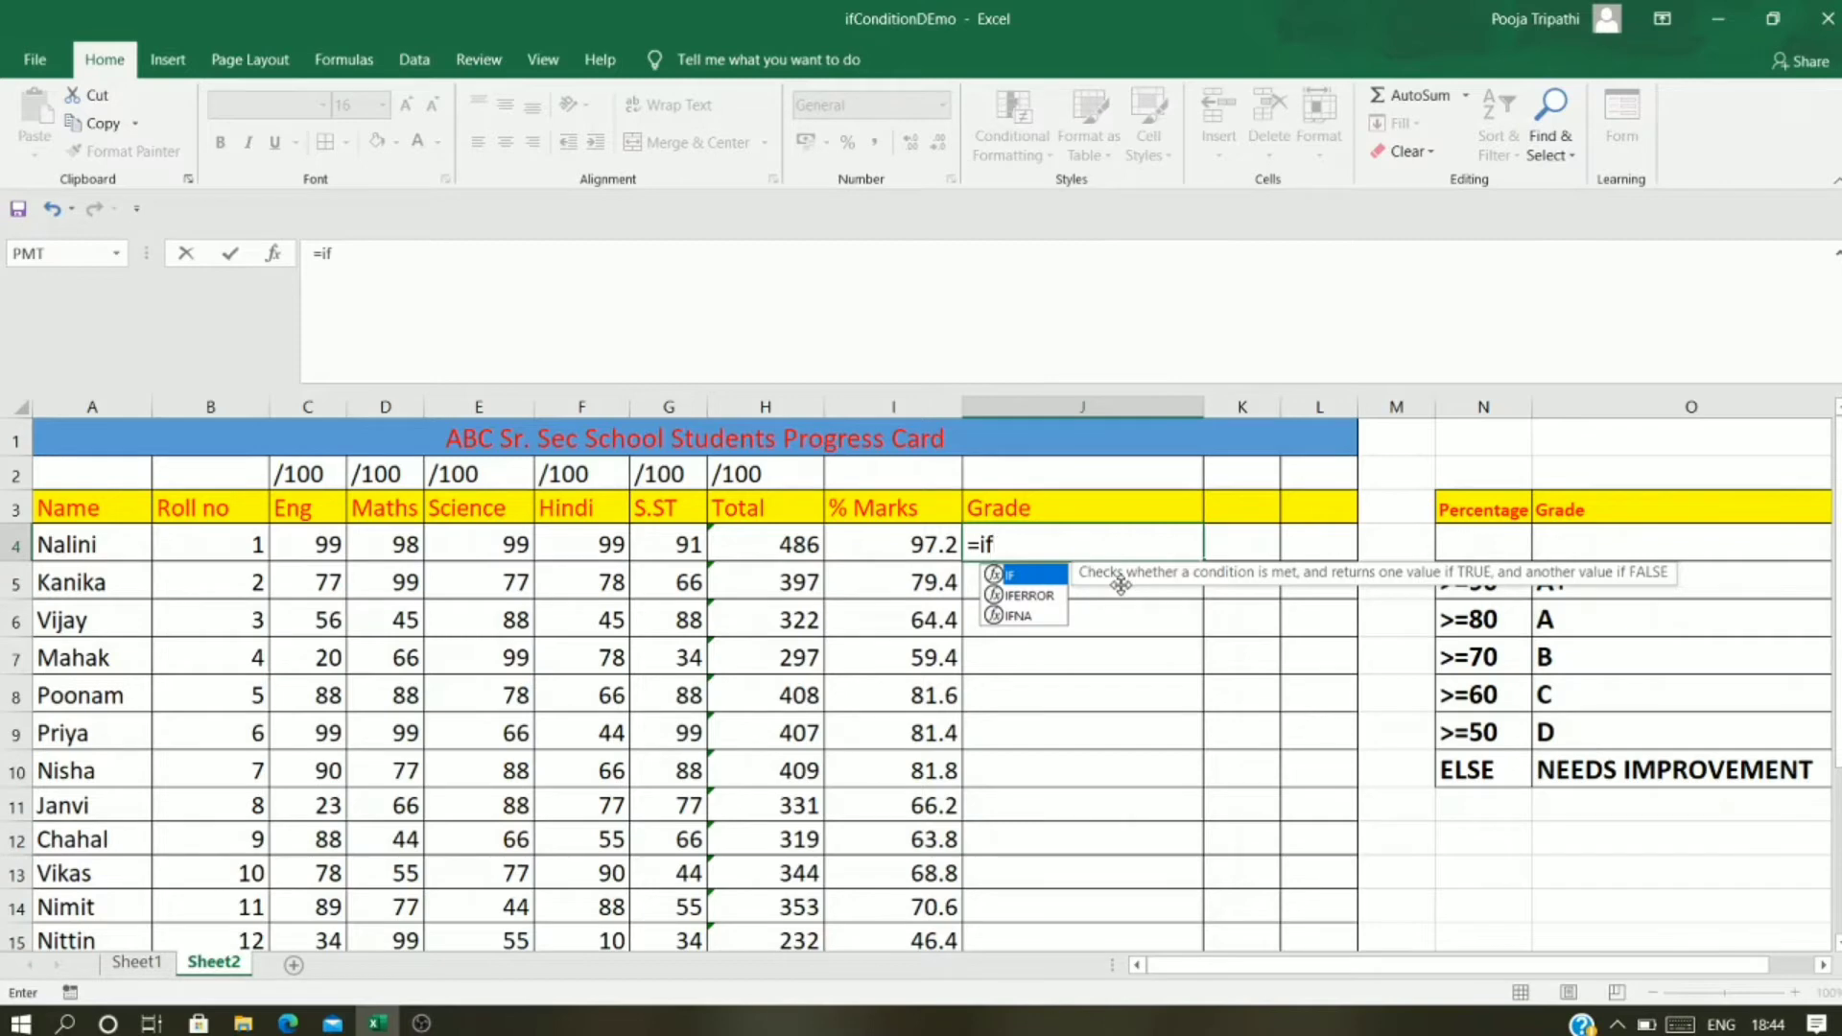
{"action": "type", "text": "("}
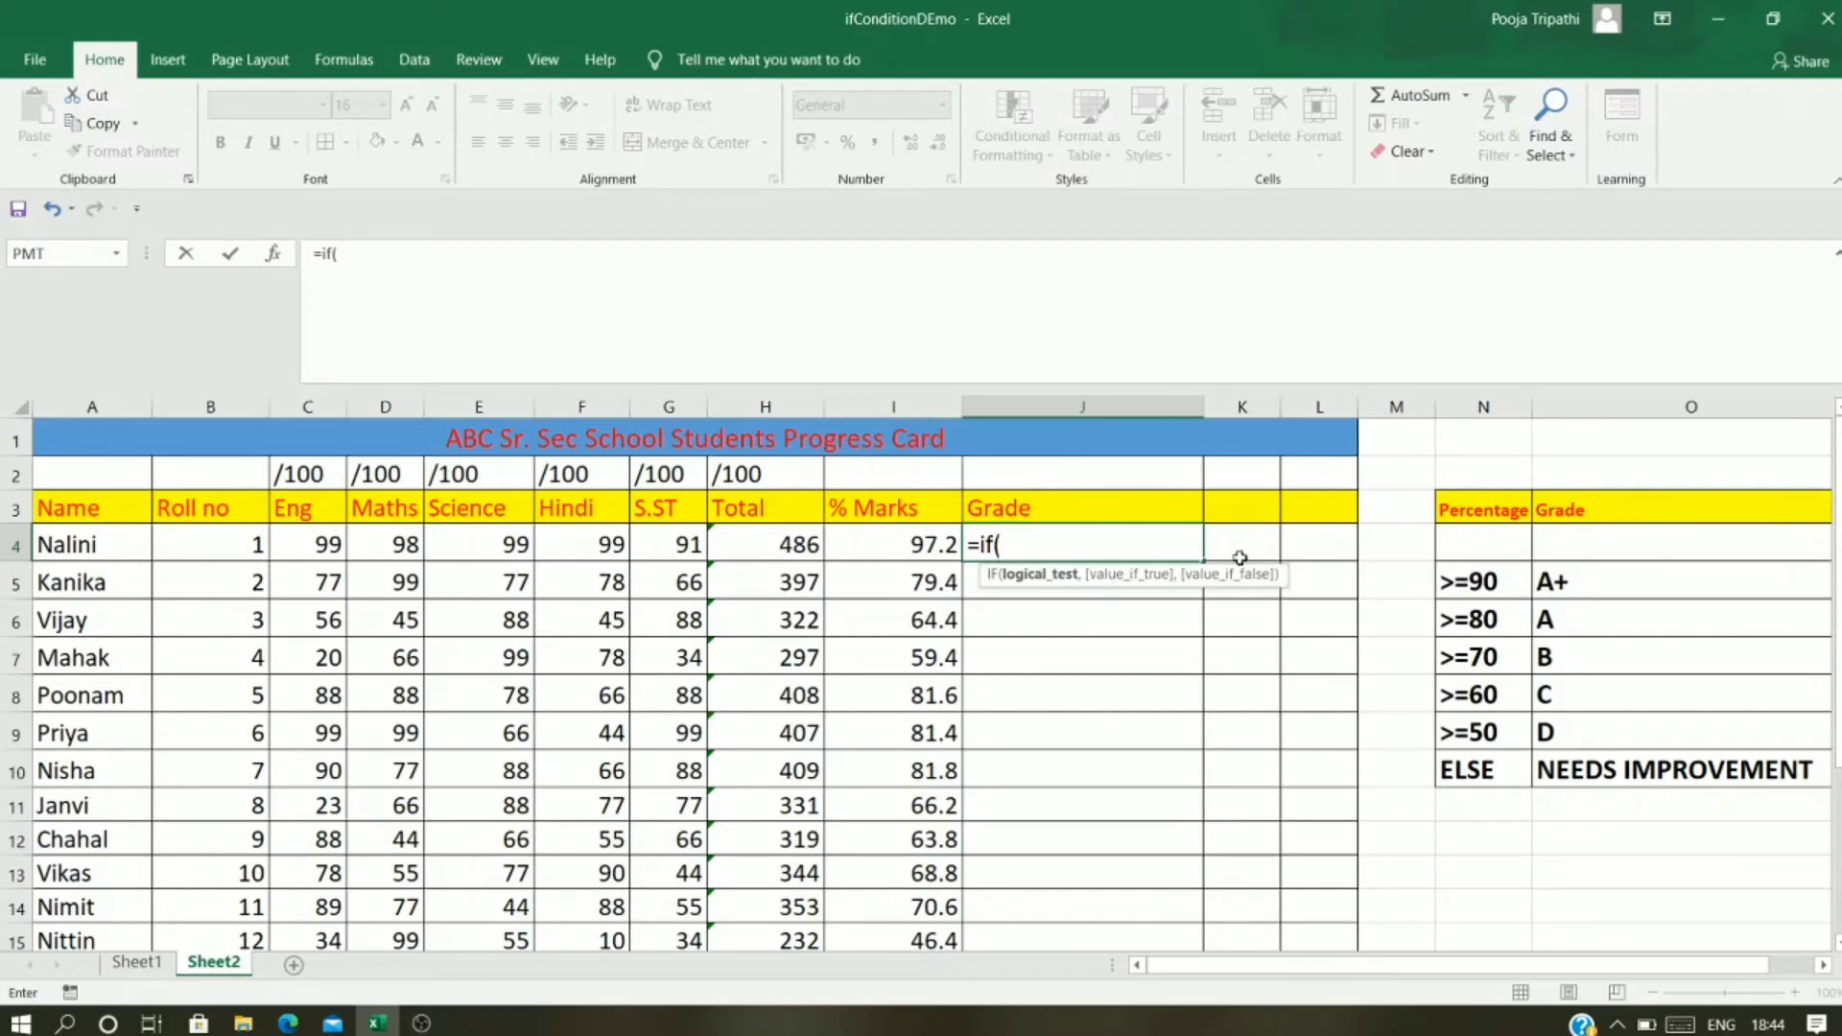
{"action": "left_click", "coordinate": [953, 530]}
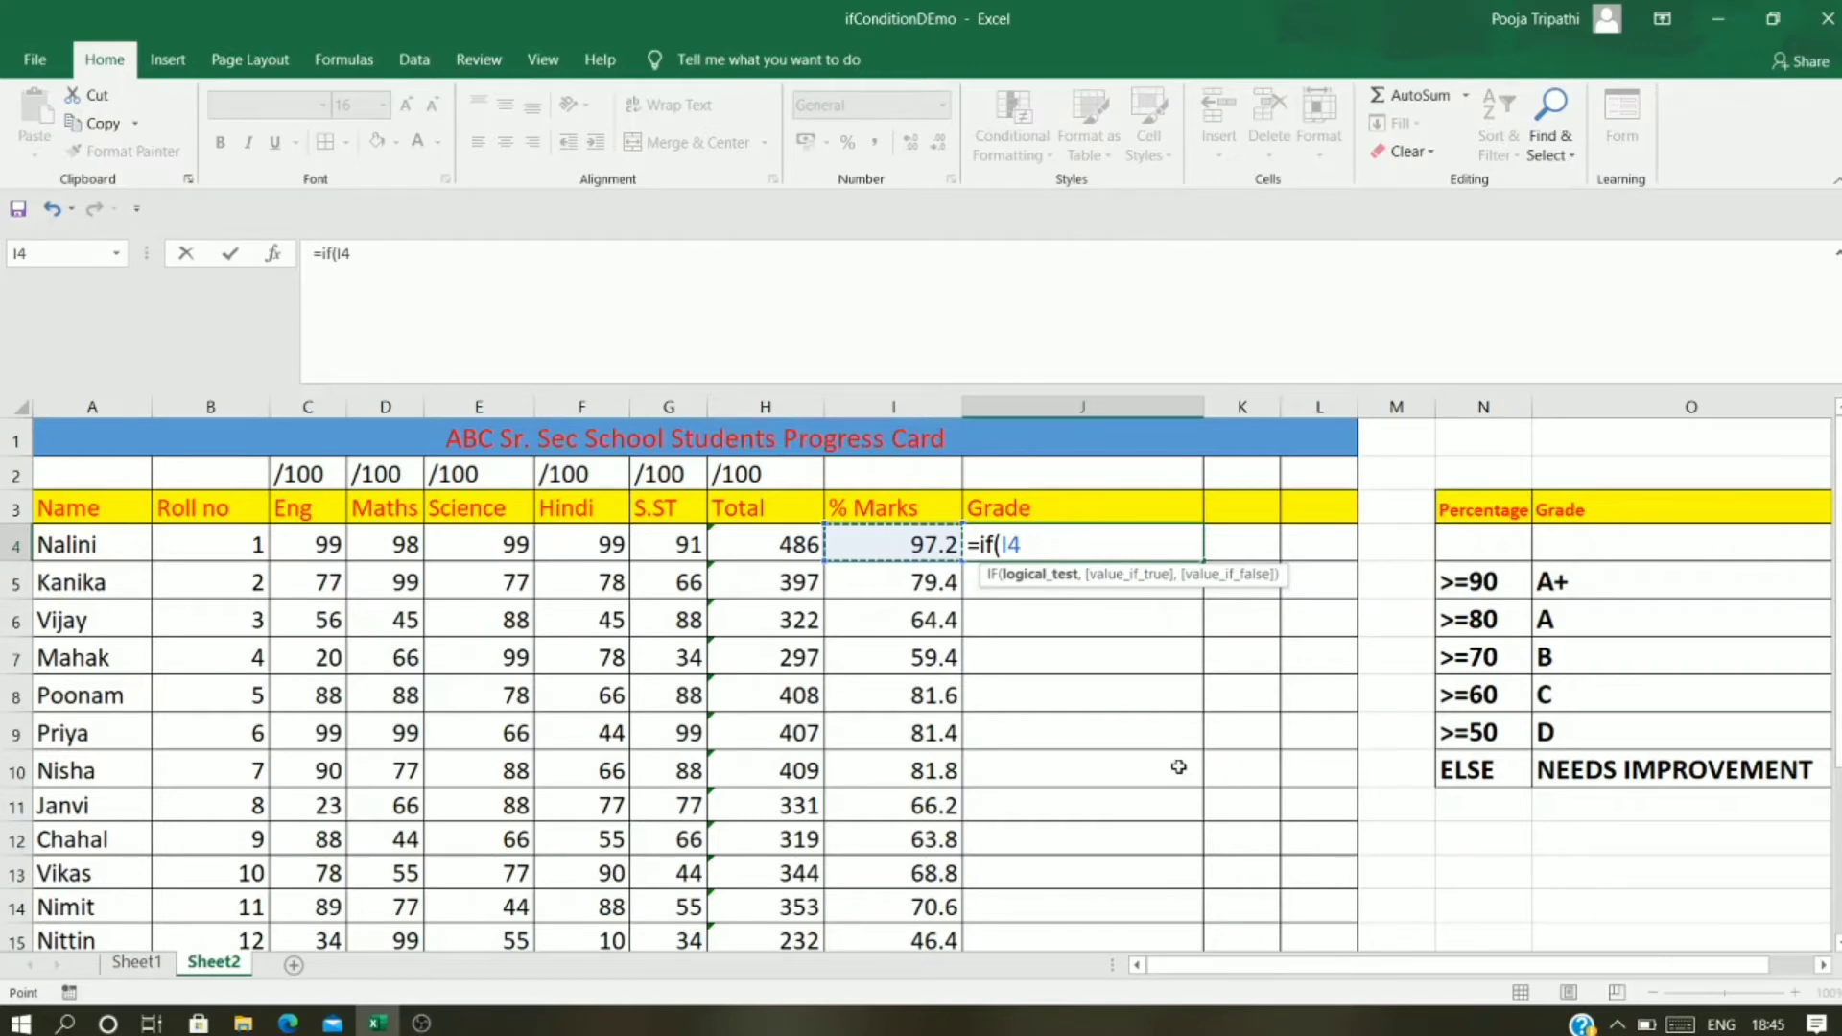
{"action": "type", "text": ">=90,"}
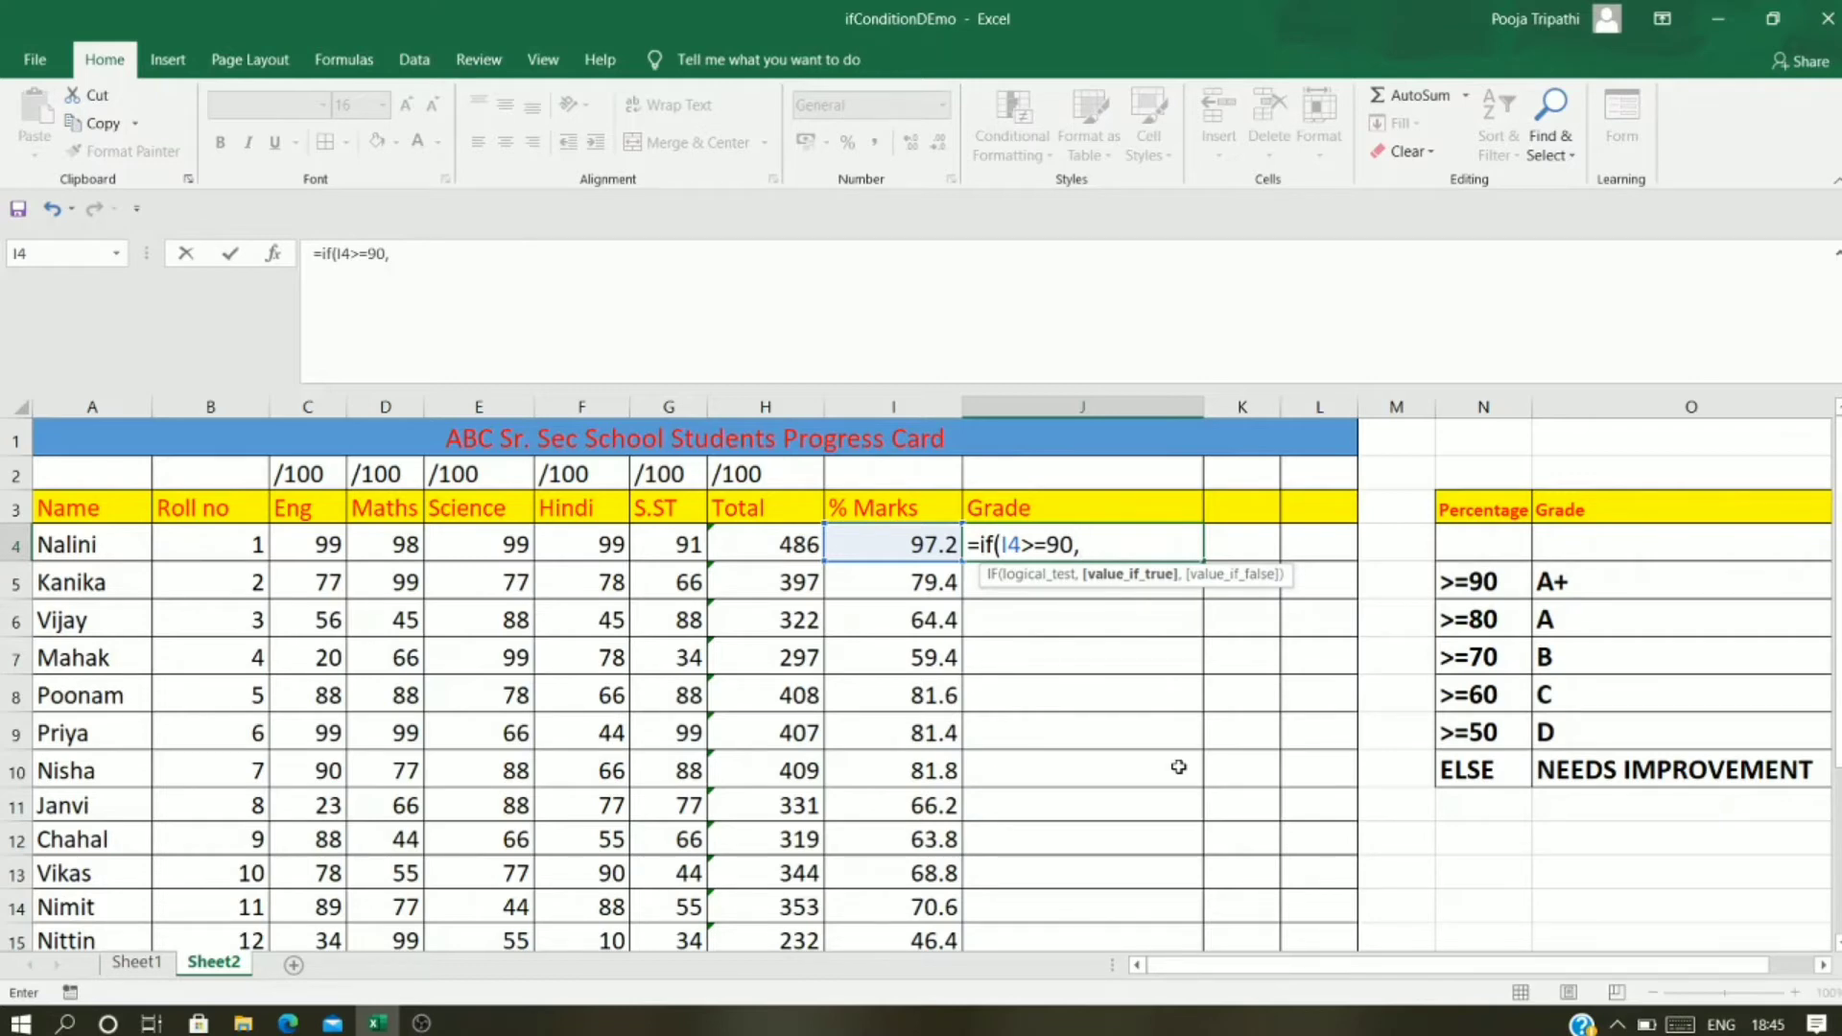
{"action": "type", "text": "\""}
{"action": "type", "text": "A+\""}
{"action": "type", "text": ","}
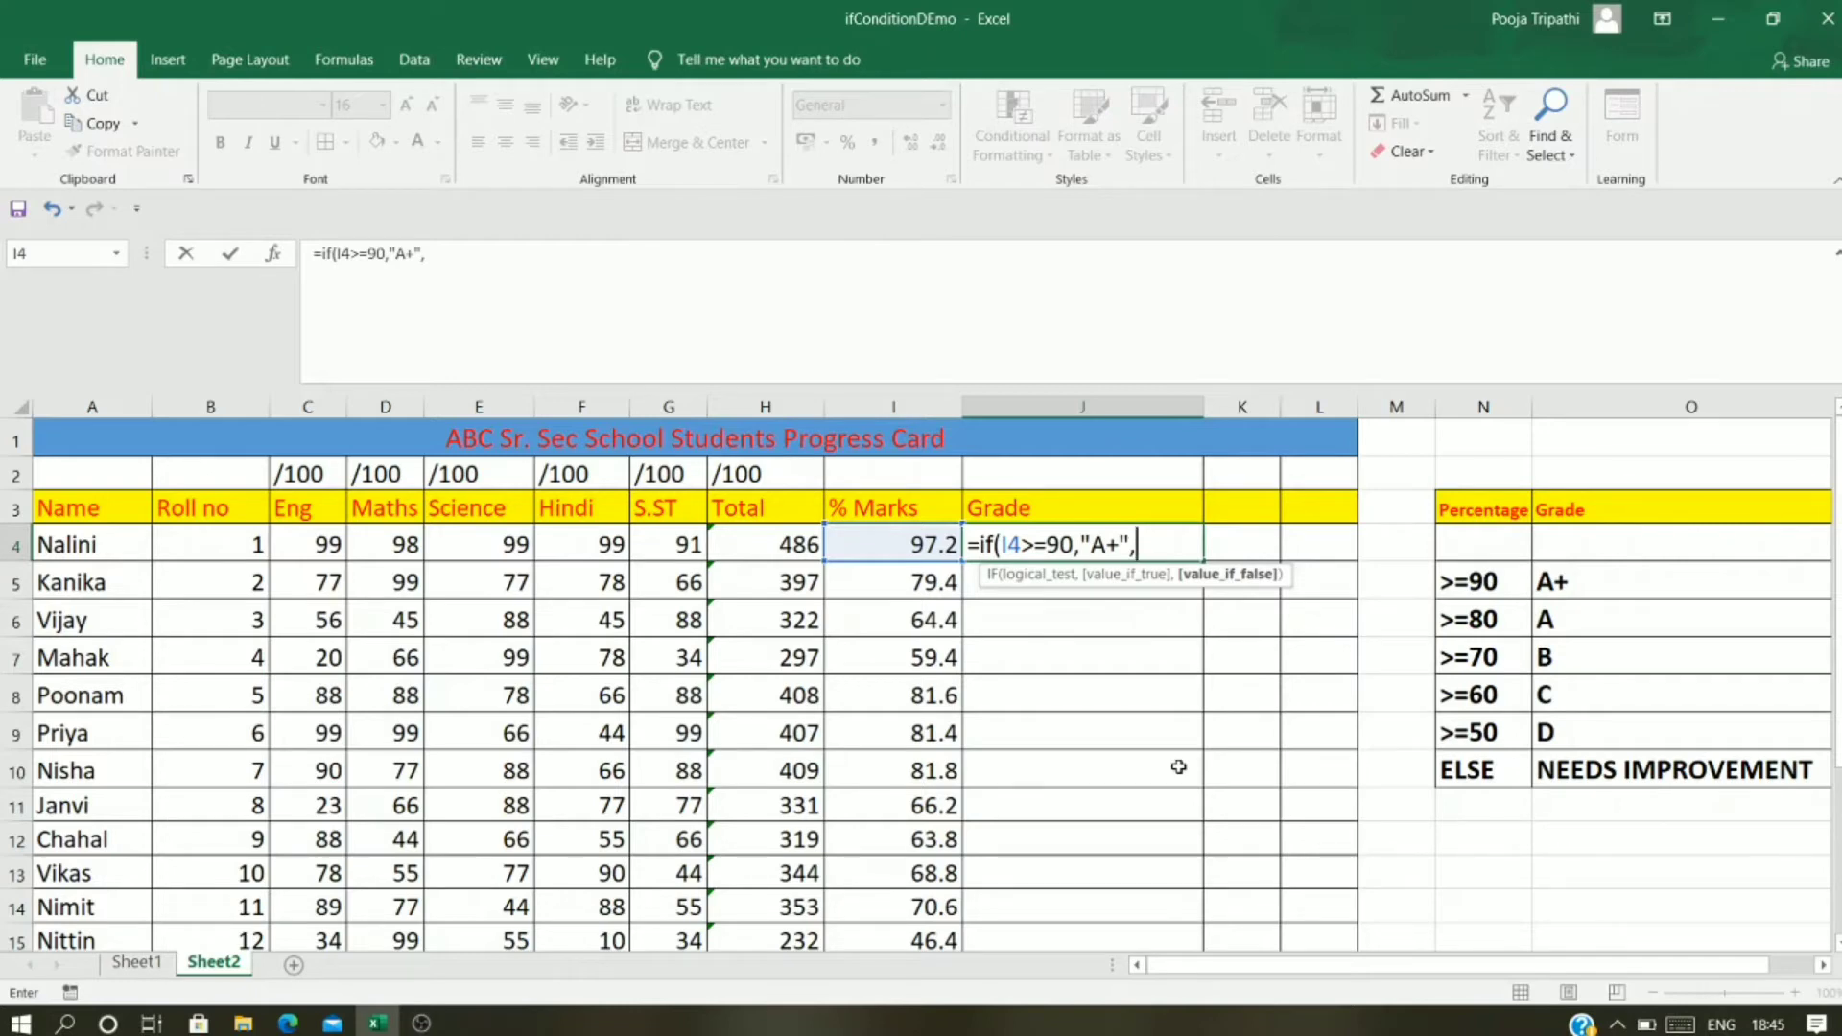
Step: Nest a second IF in the J4 formula as the false value, returning "A" when I4>=80
{"action": "left_click", "coordinate": [1152, 540]}
{"action": "type", "text": "i"}
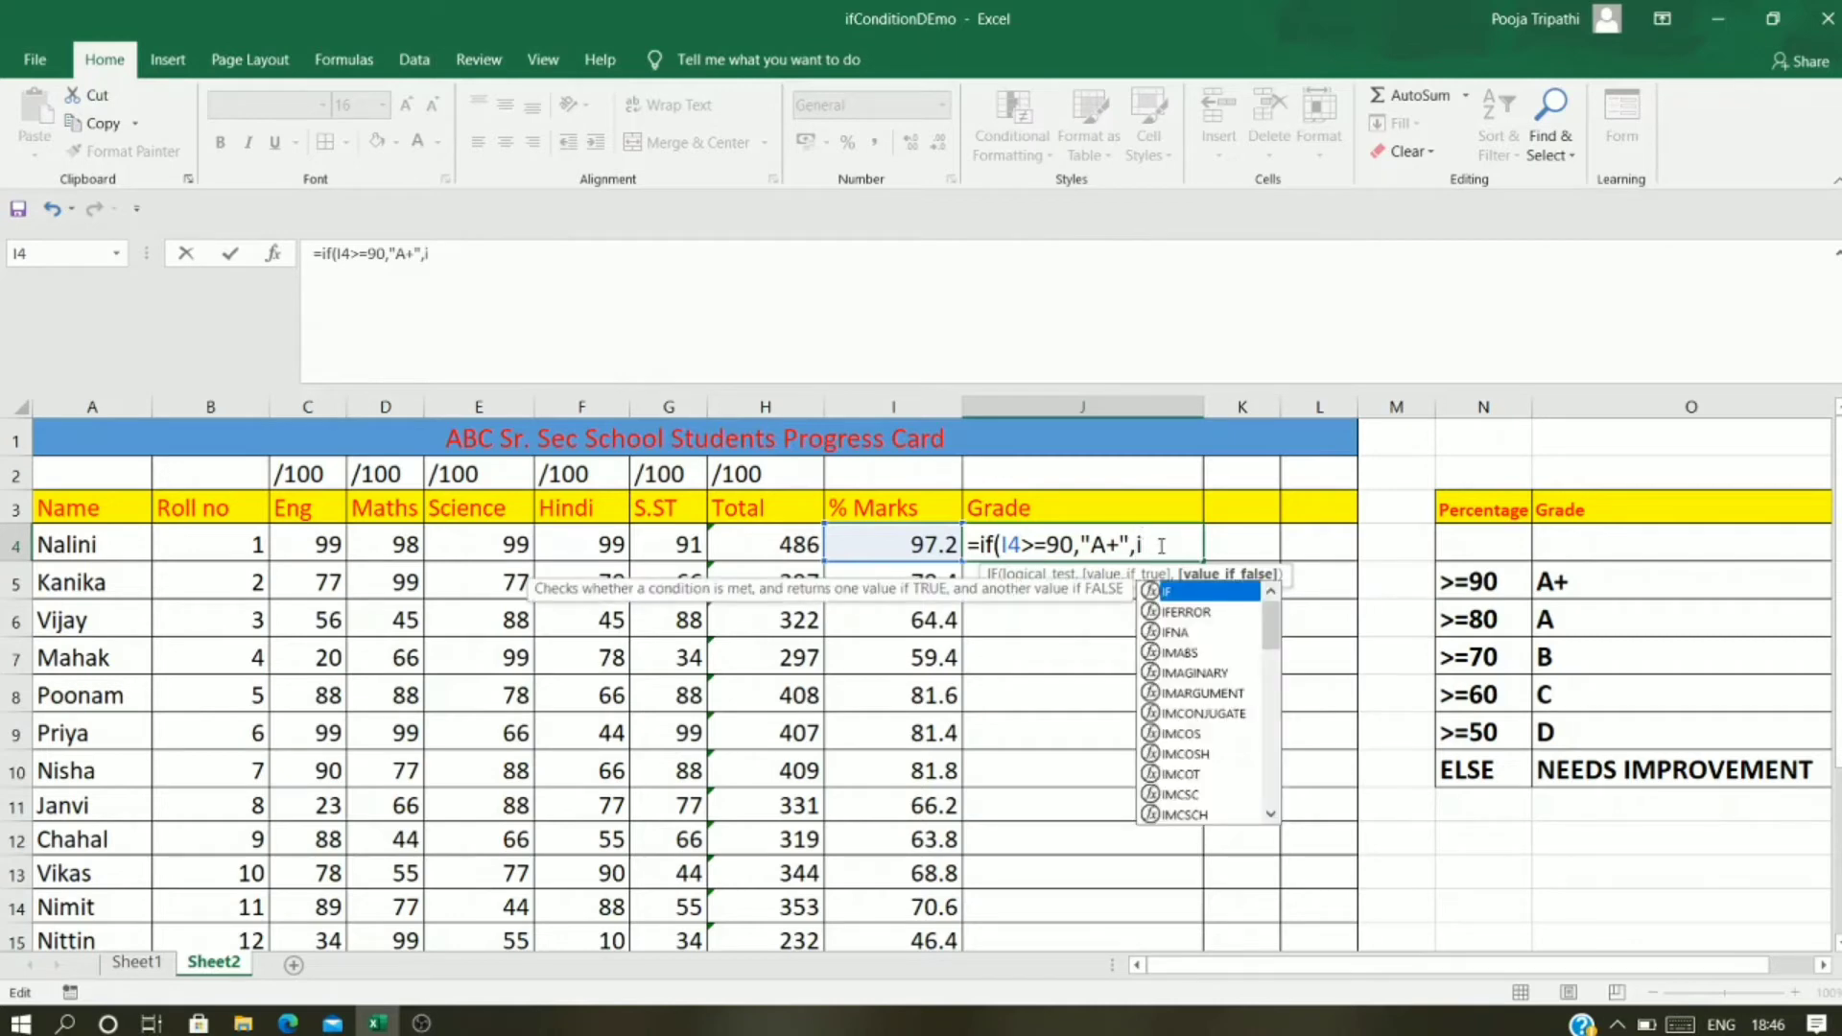
{"action": "type", "text": "f("}
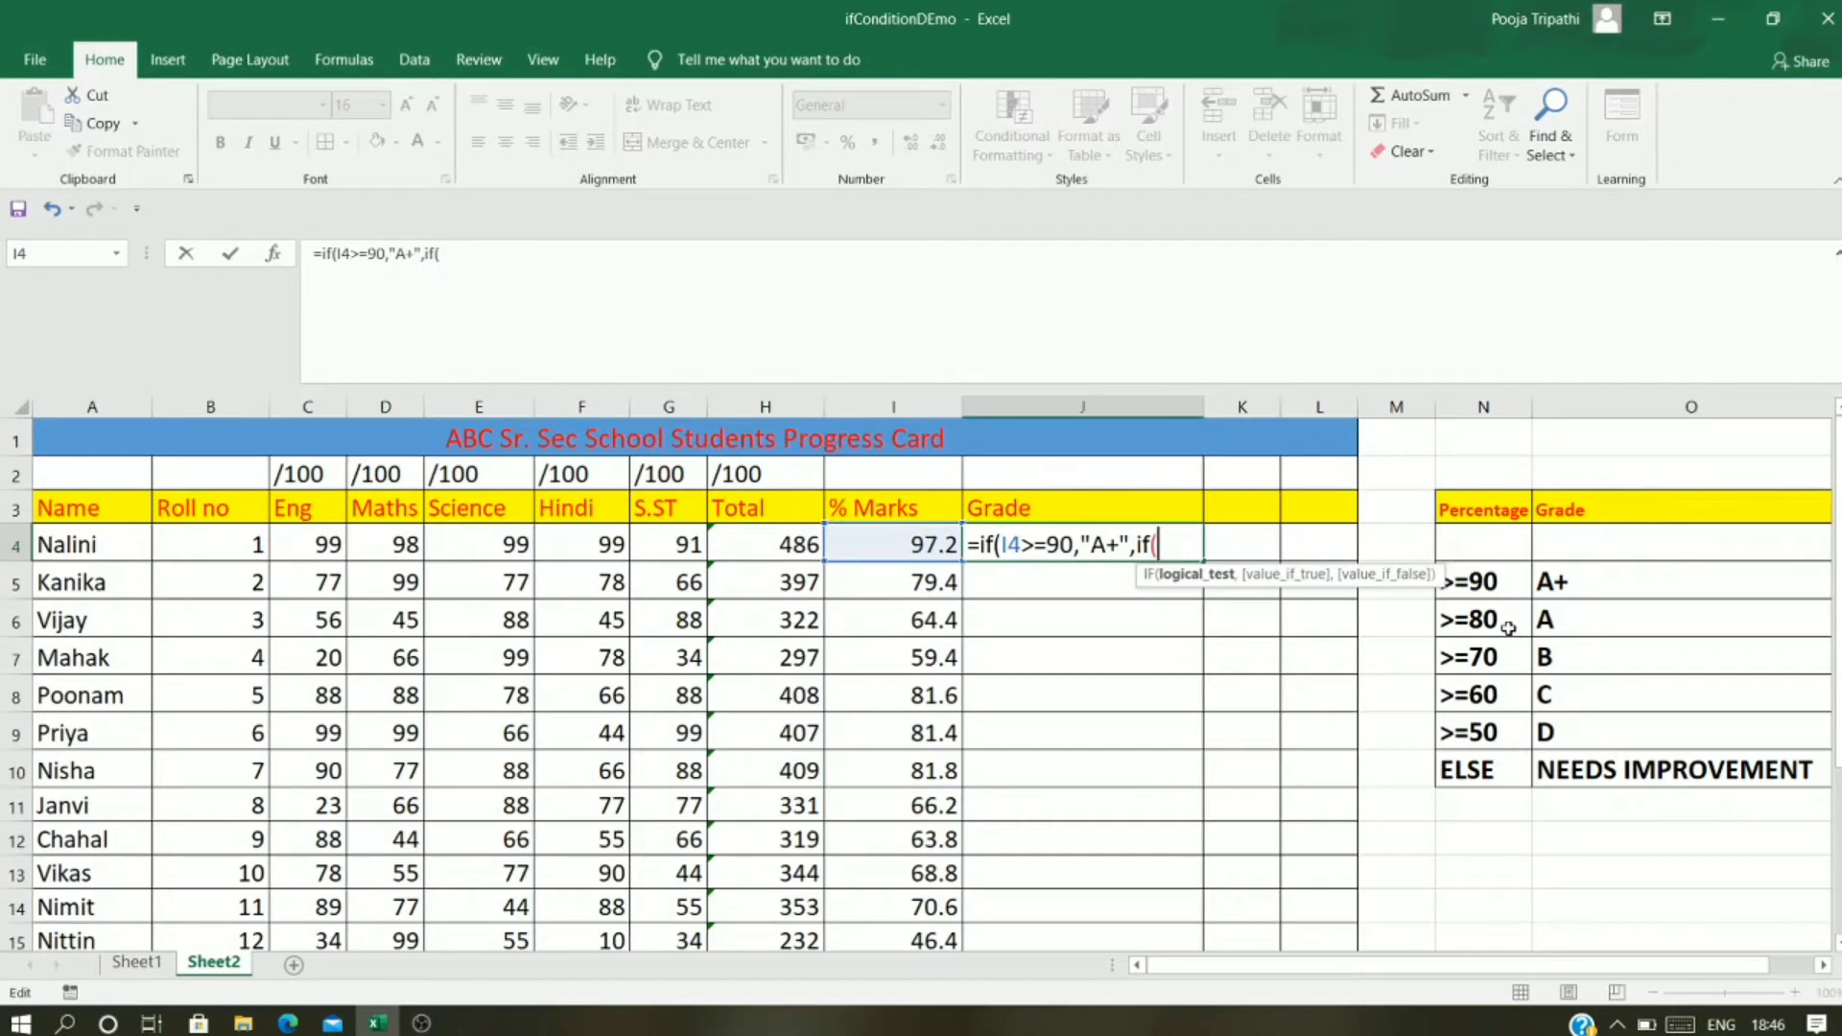
{"action": "type", "text": "i"}
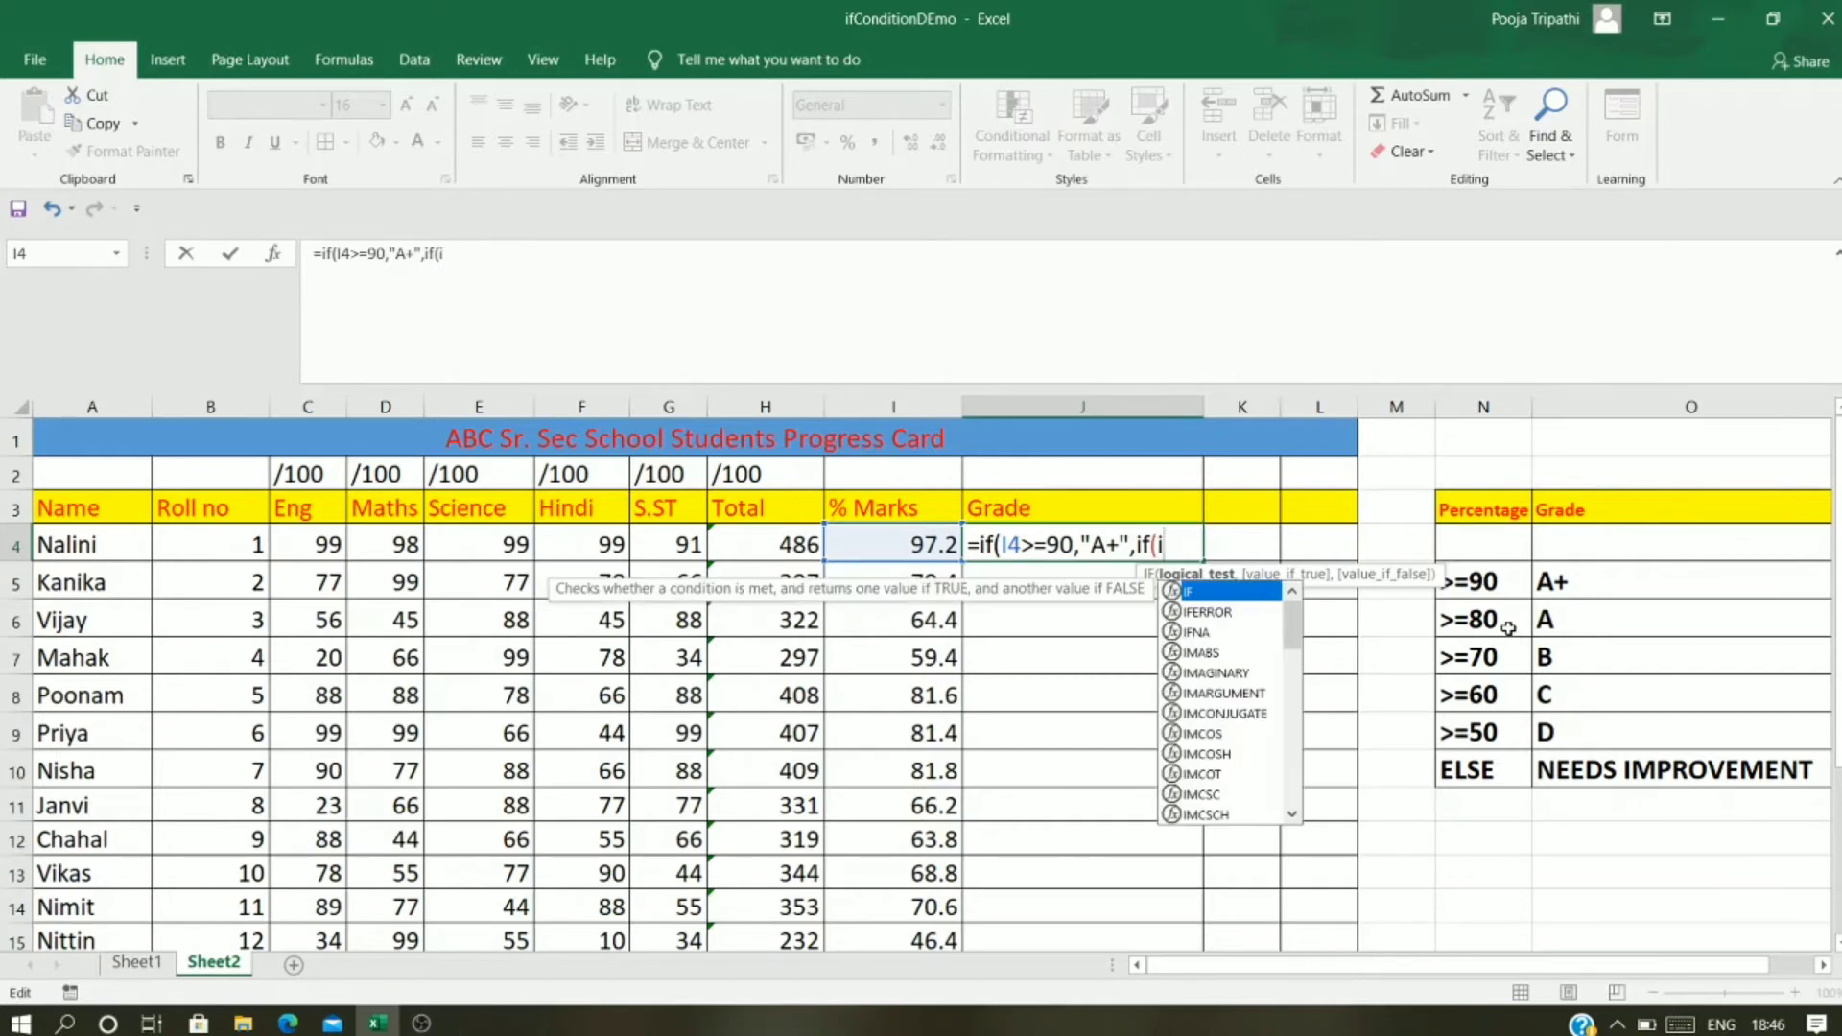
{"action": "type", "text": "4>"}
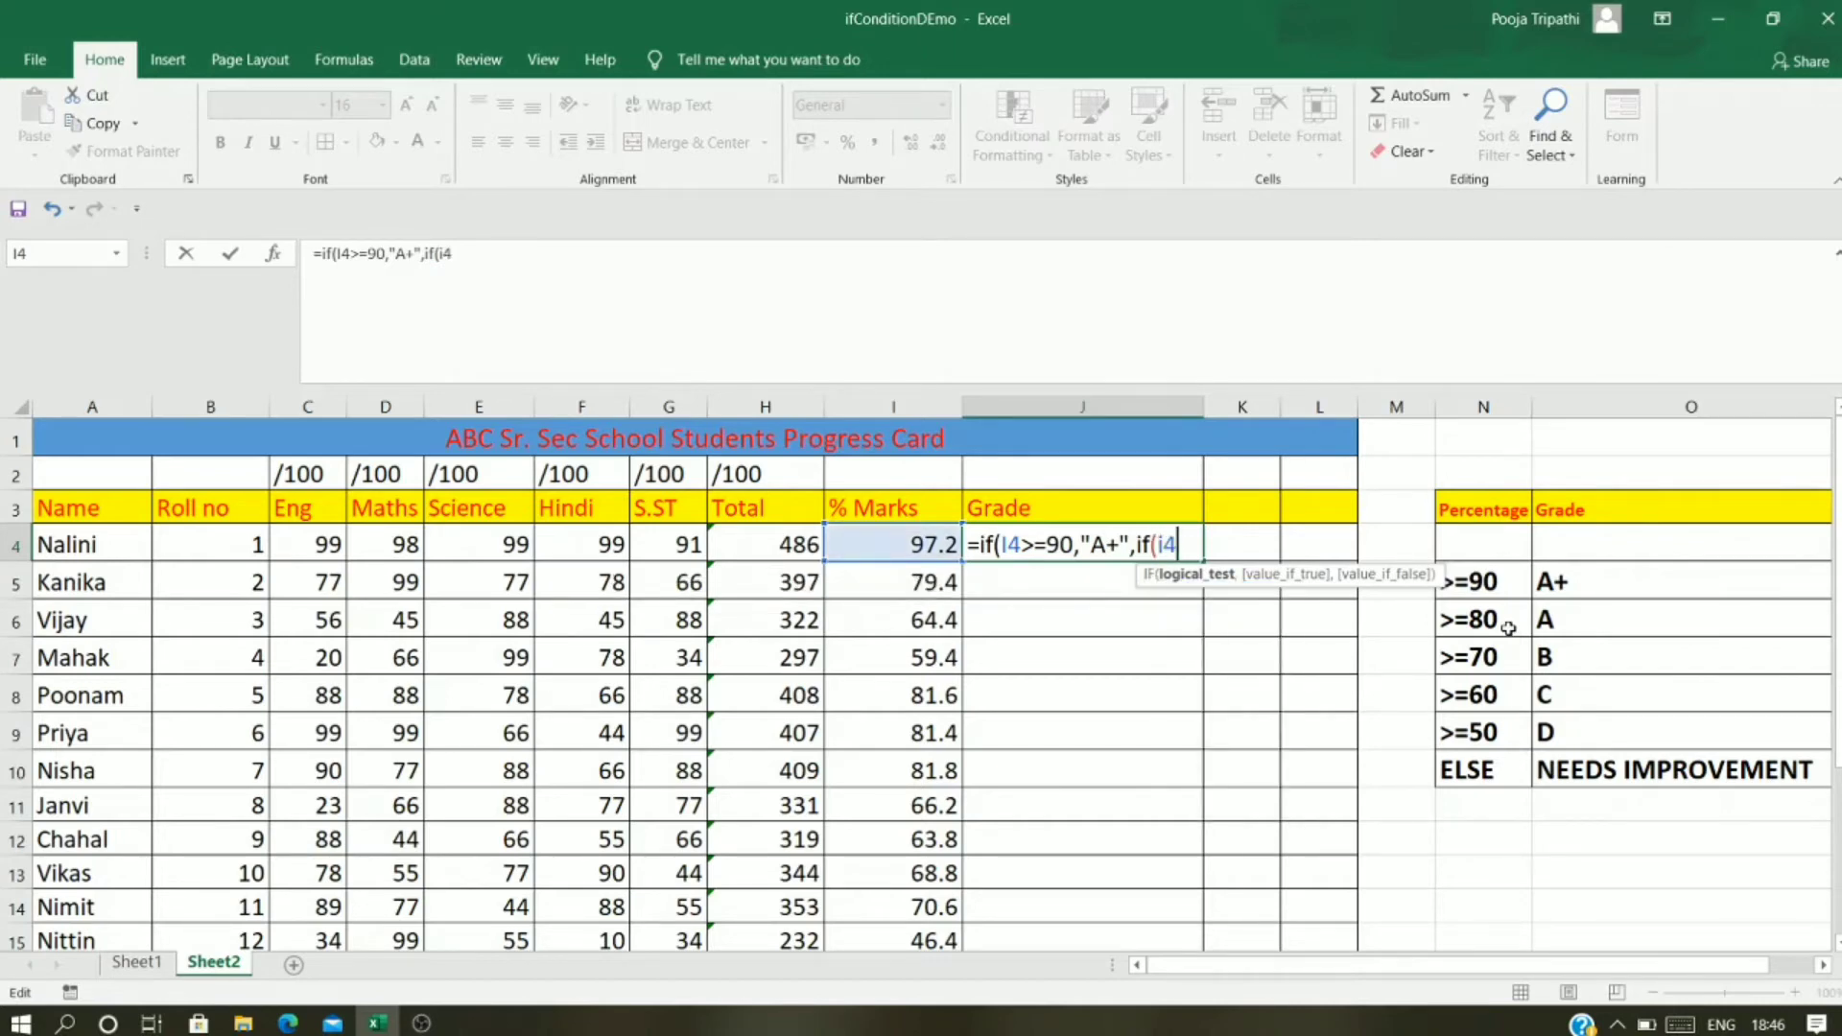
{"action": "type", "text": "=80,"}
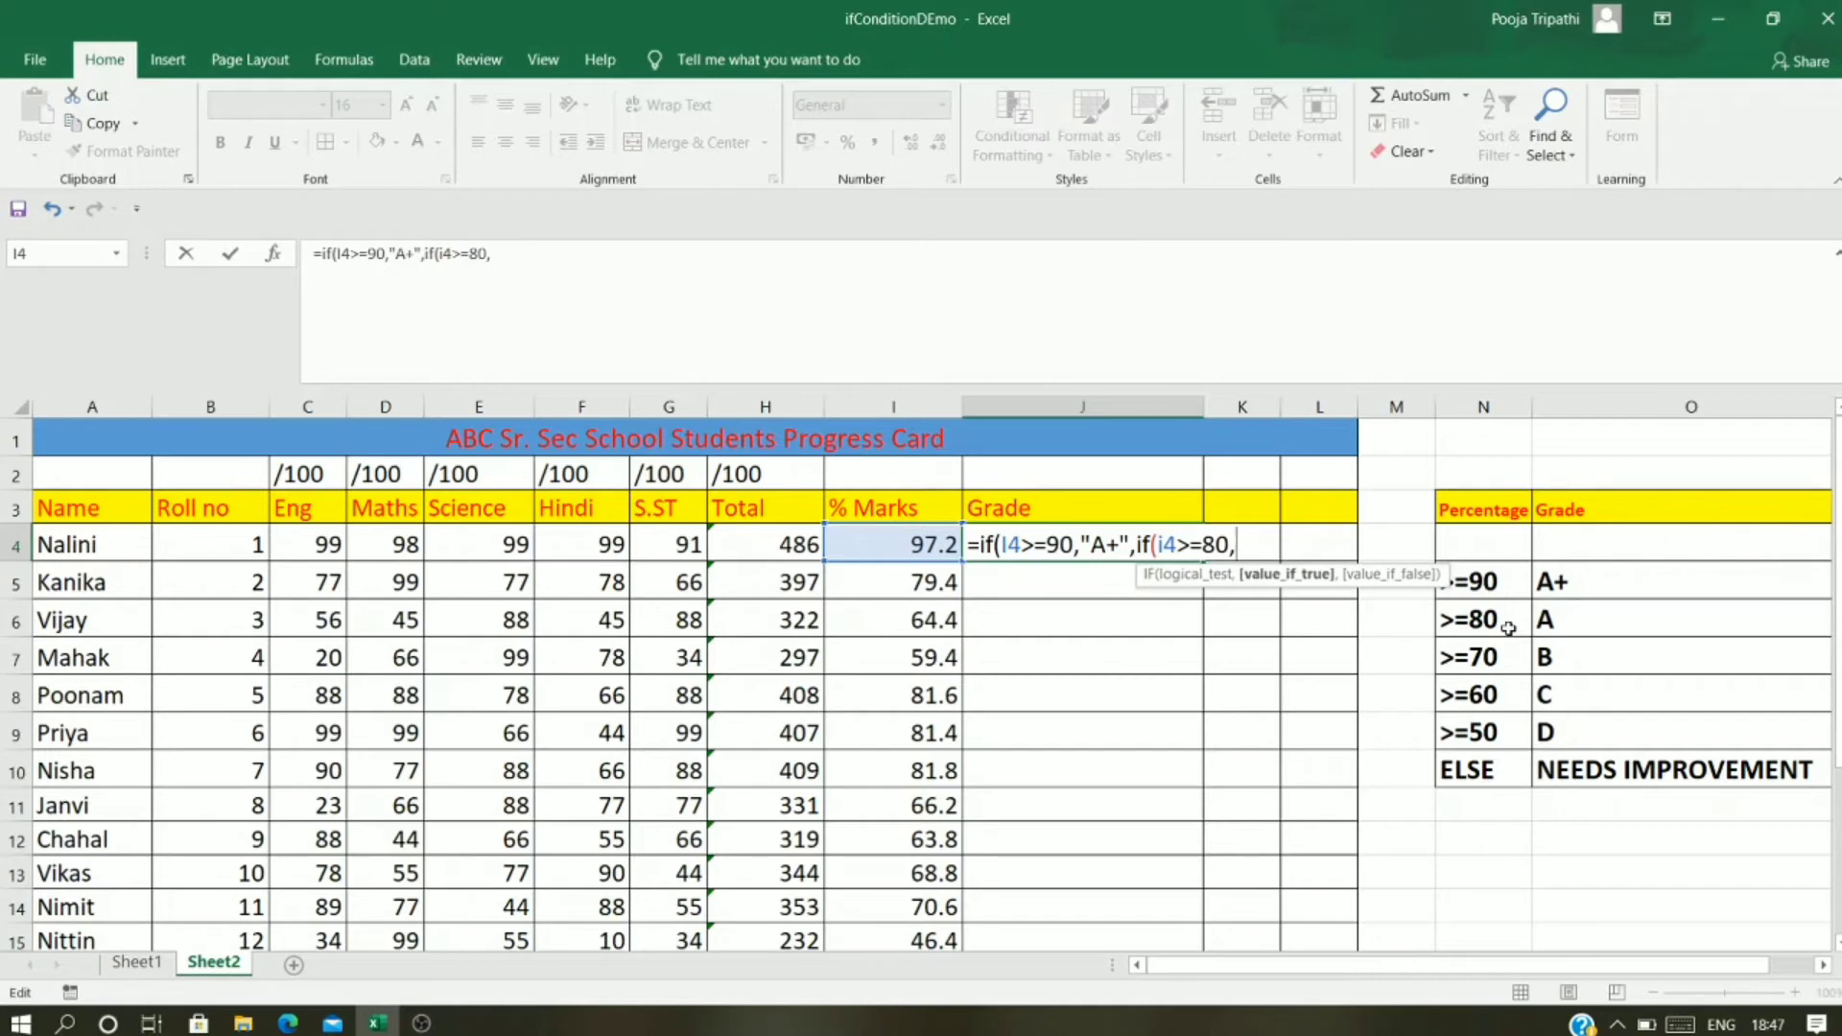
{"action": "type", "text": "\"A\","}
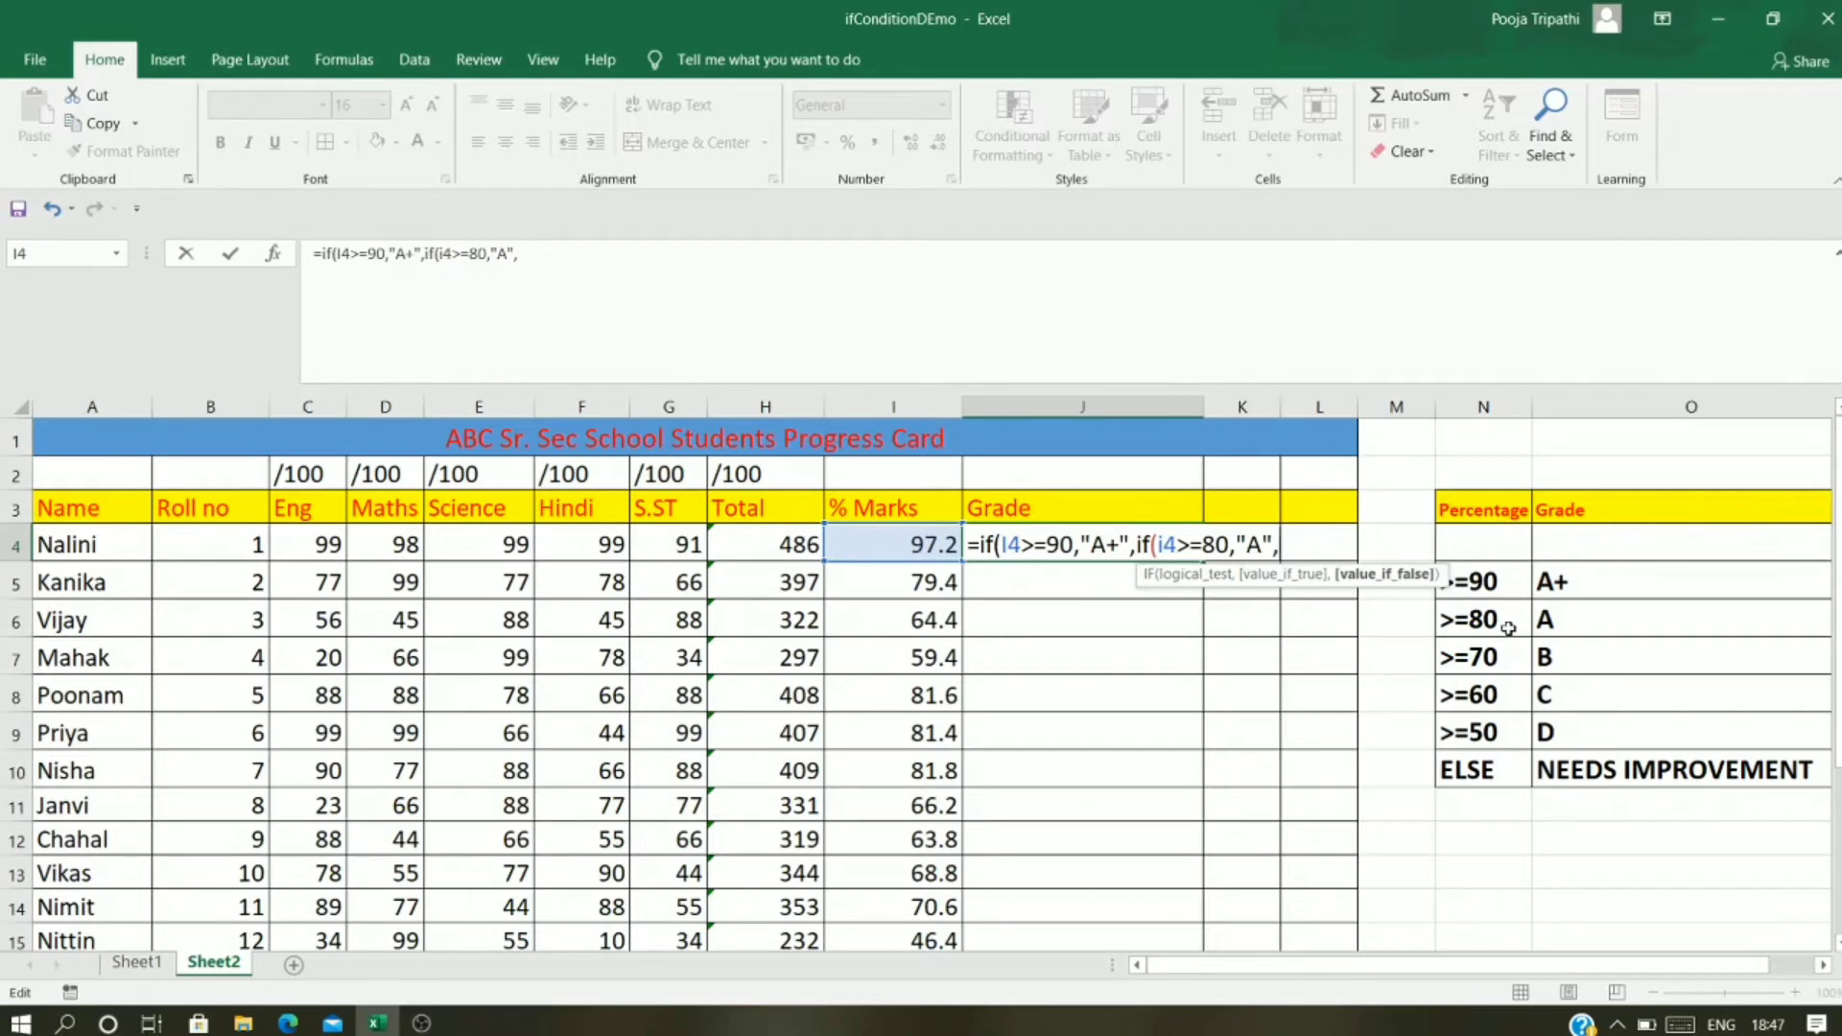
Step: Nest a third IF in the J4 grade formula that returns "B" when I4>=70
{"action": "type", "text": "if"}
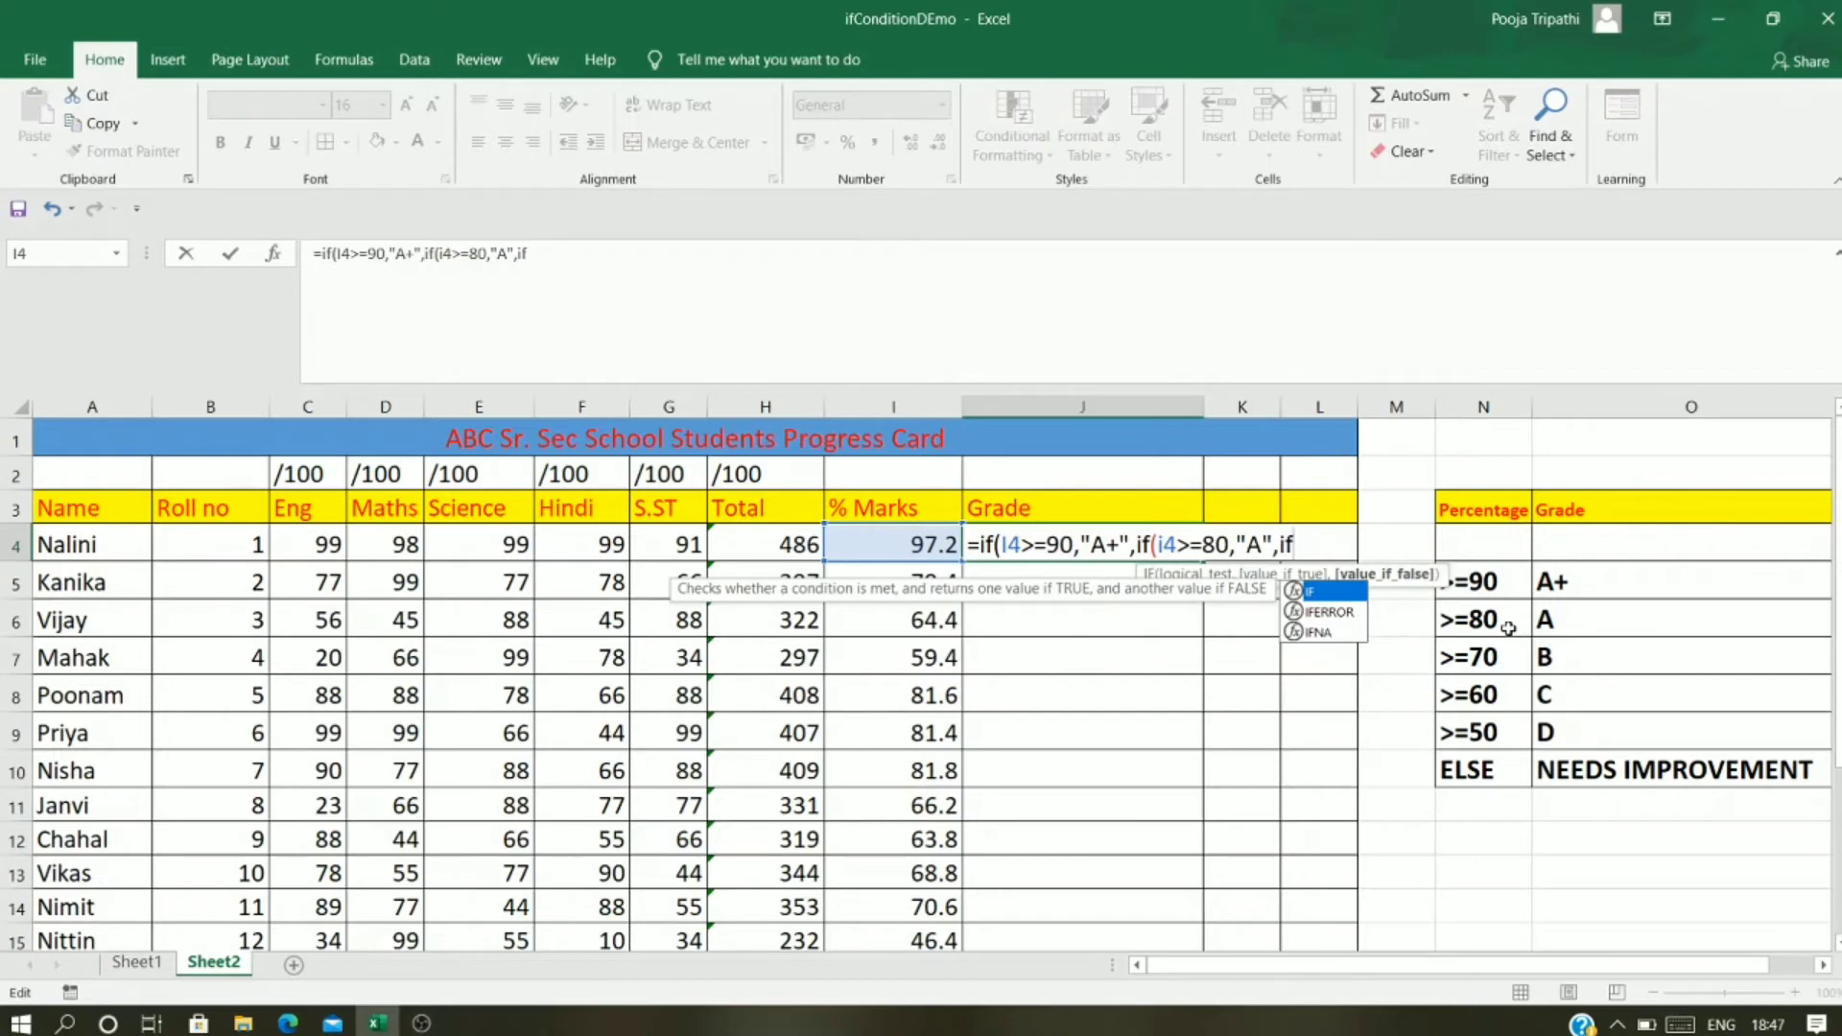
{"action": "type", "text": "("}
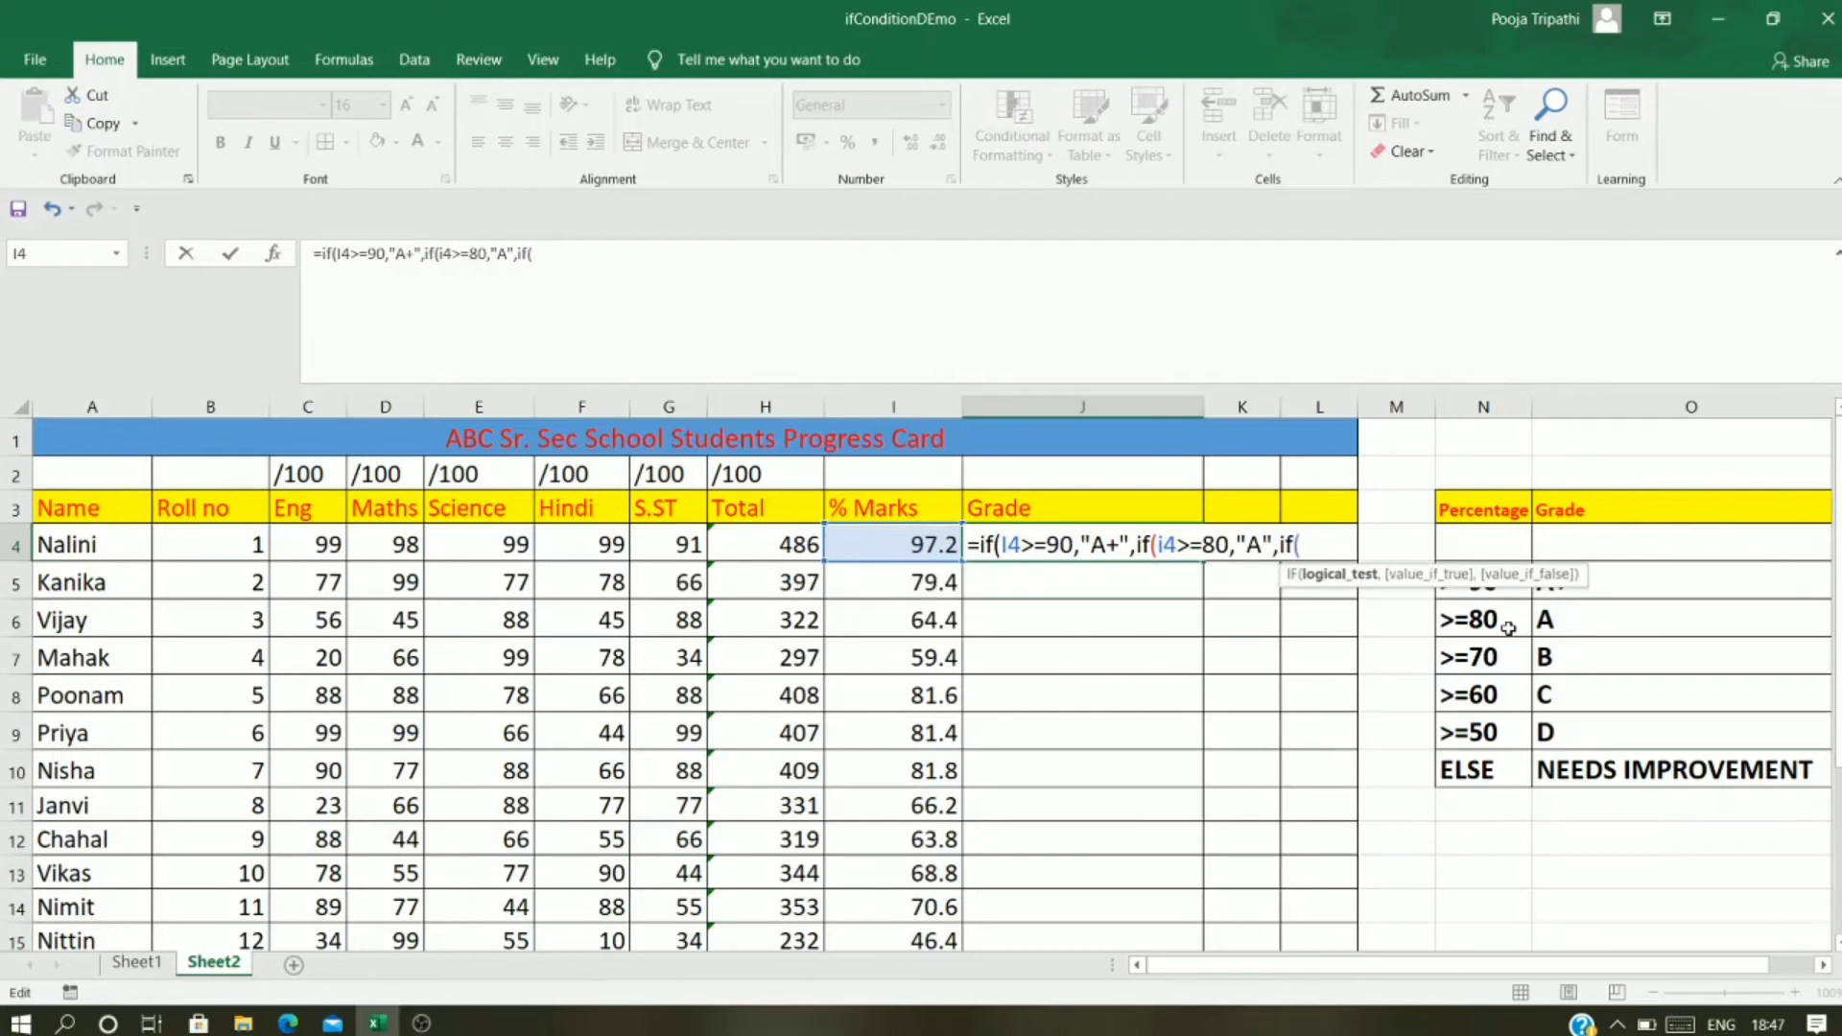
{"action": "type", "text": "i4"}
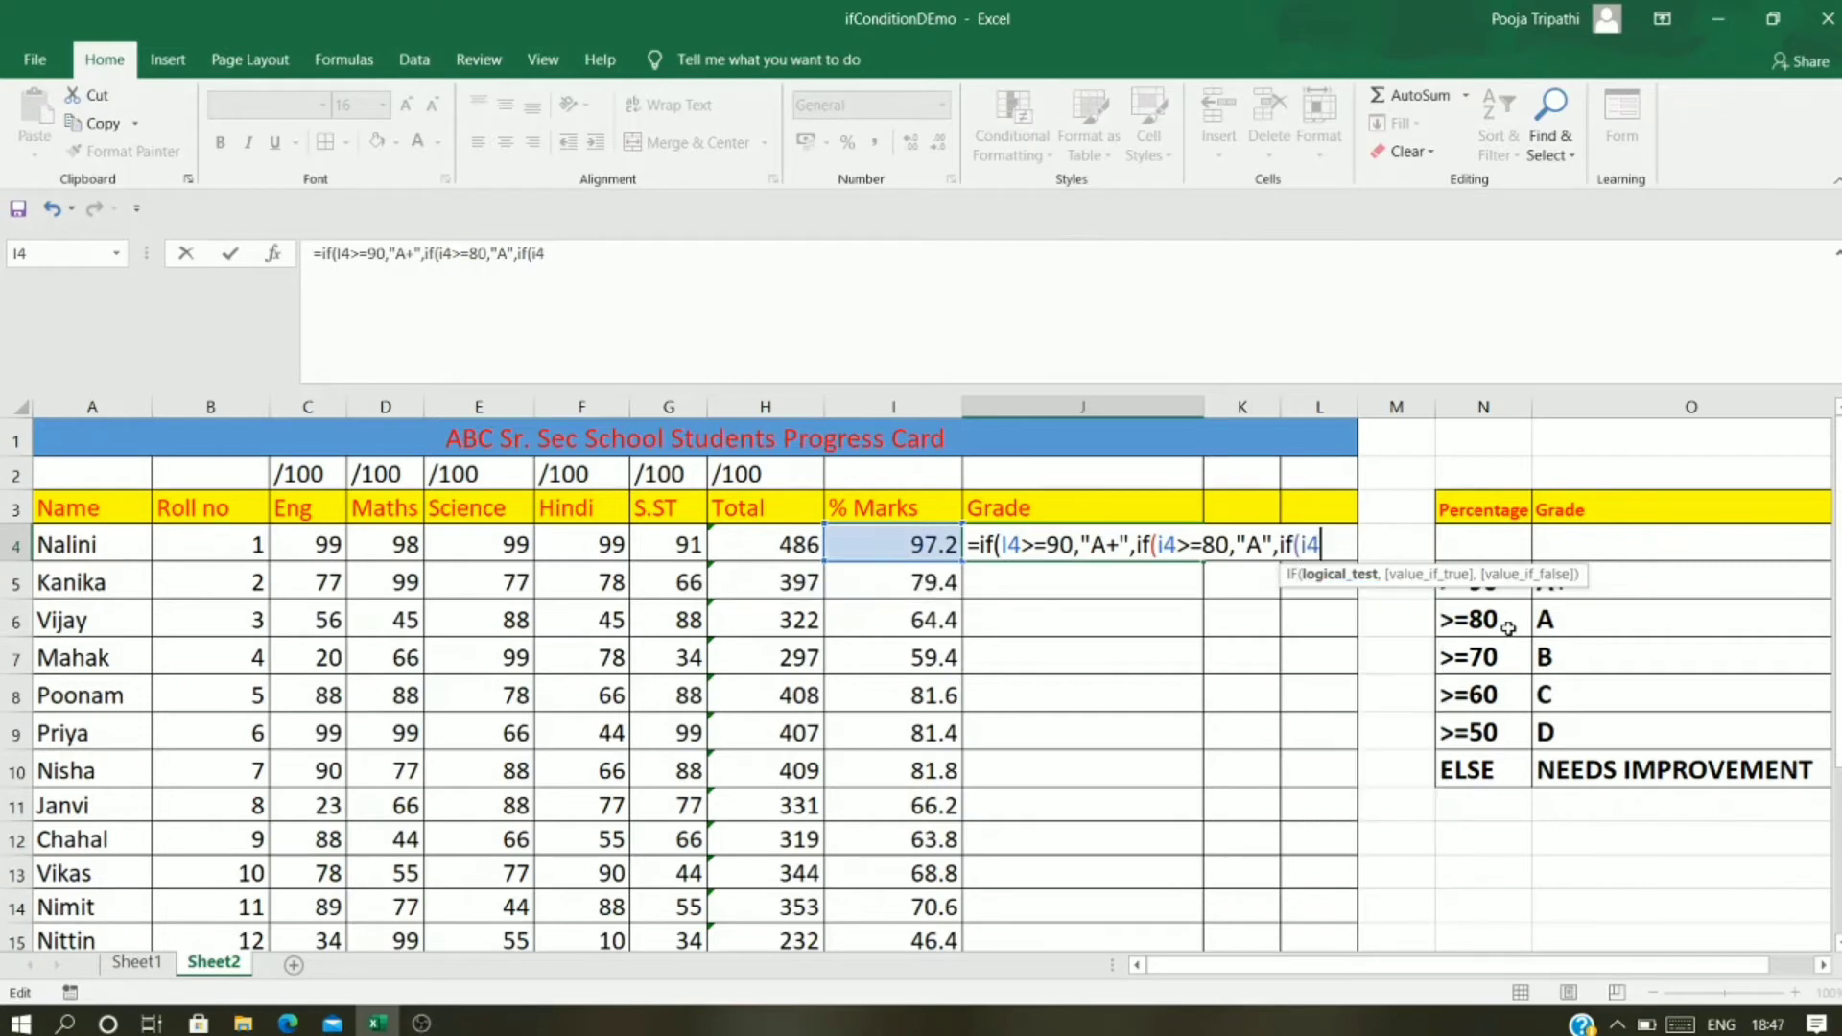
{"action": "type", "text": ">=70,"}
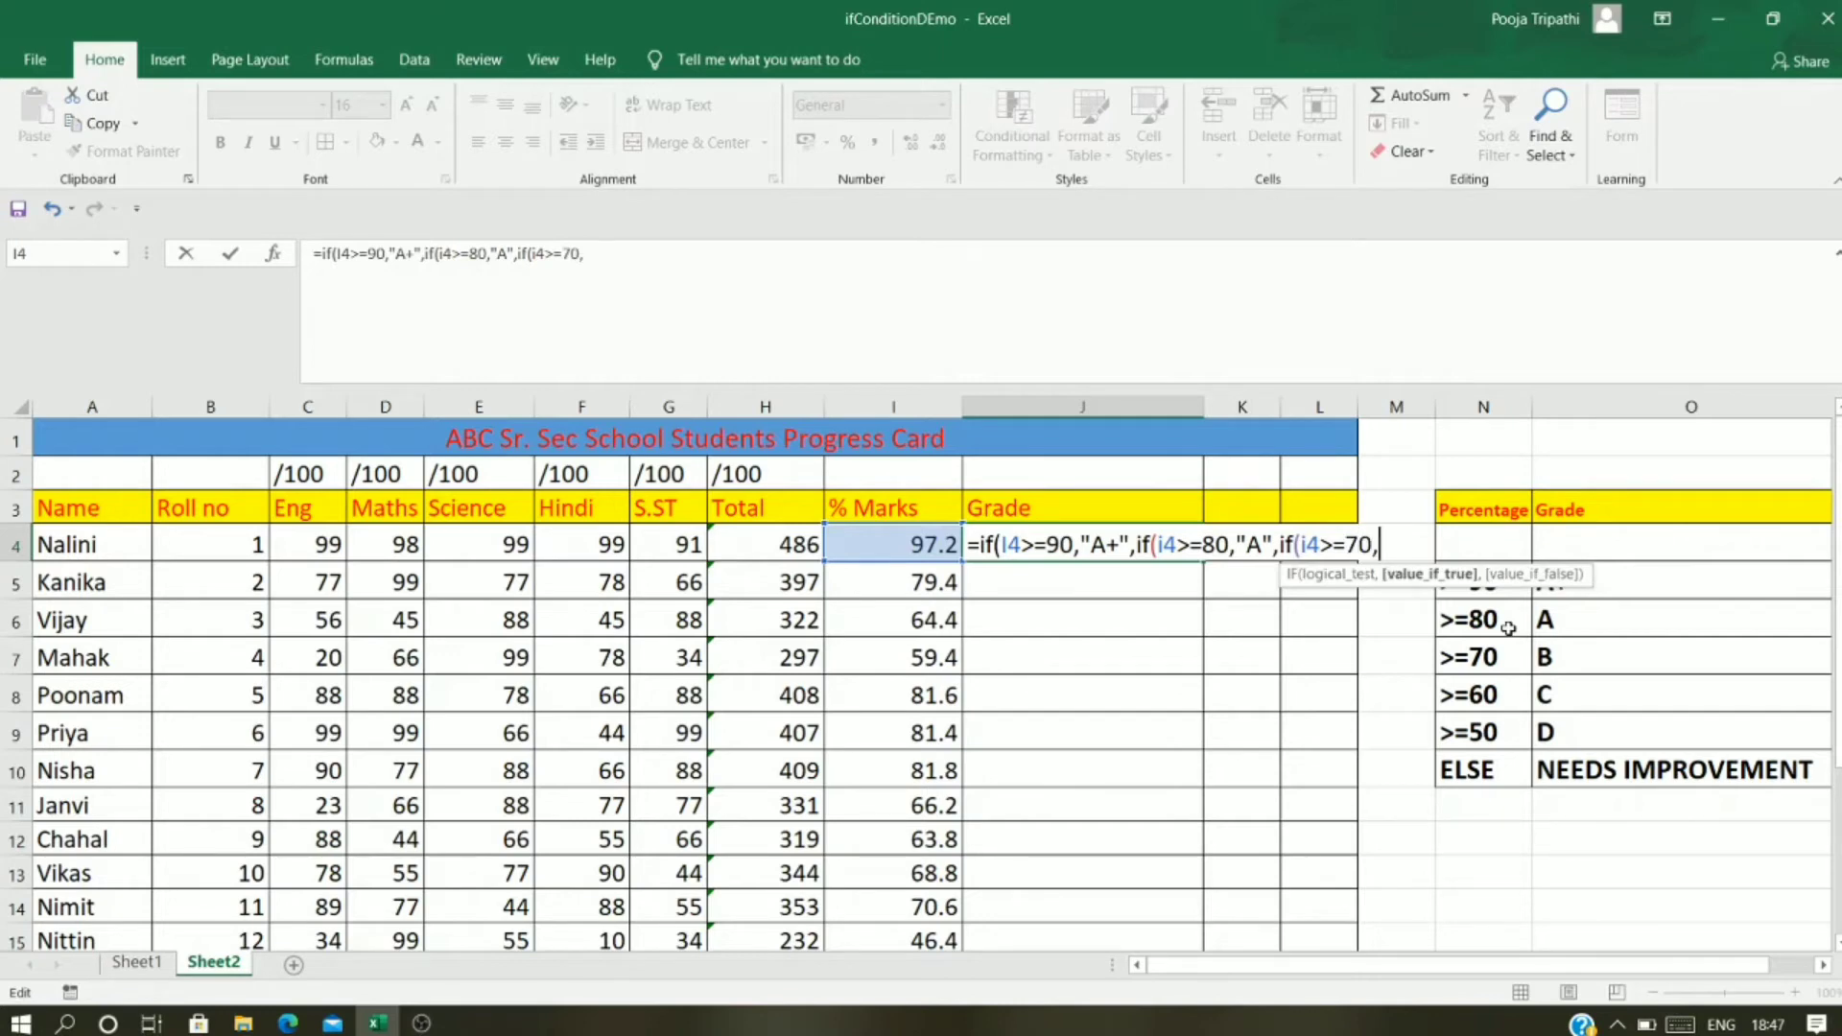
{"action": "type", "text": "\"B"}
Step: Nest a fourth IF in the J4 grade formula that returns "C", in full quotation marks, when I4>=60
{"action": "type", "text": ",i"}
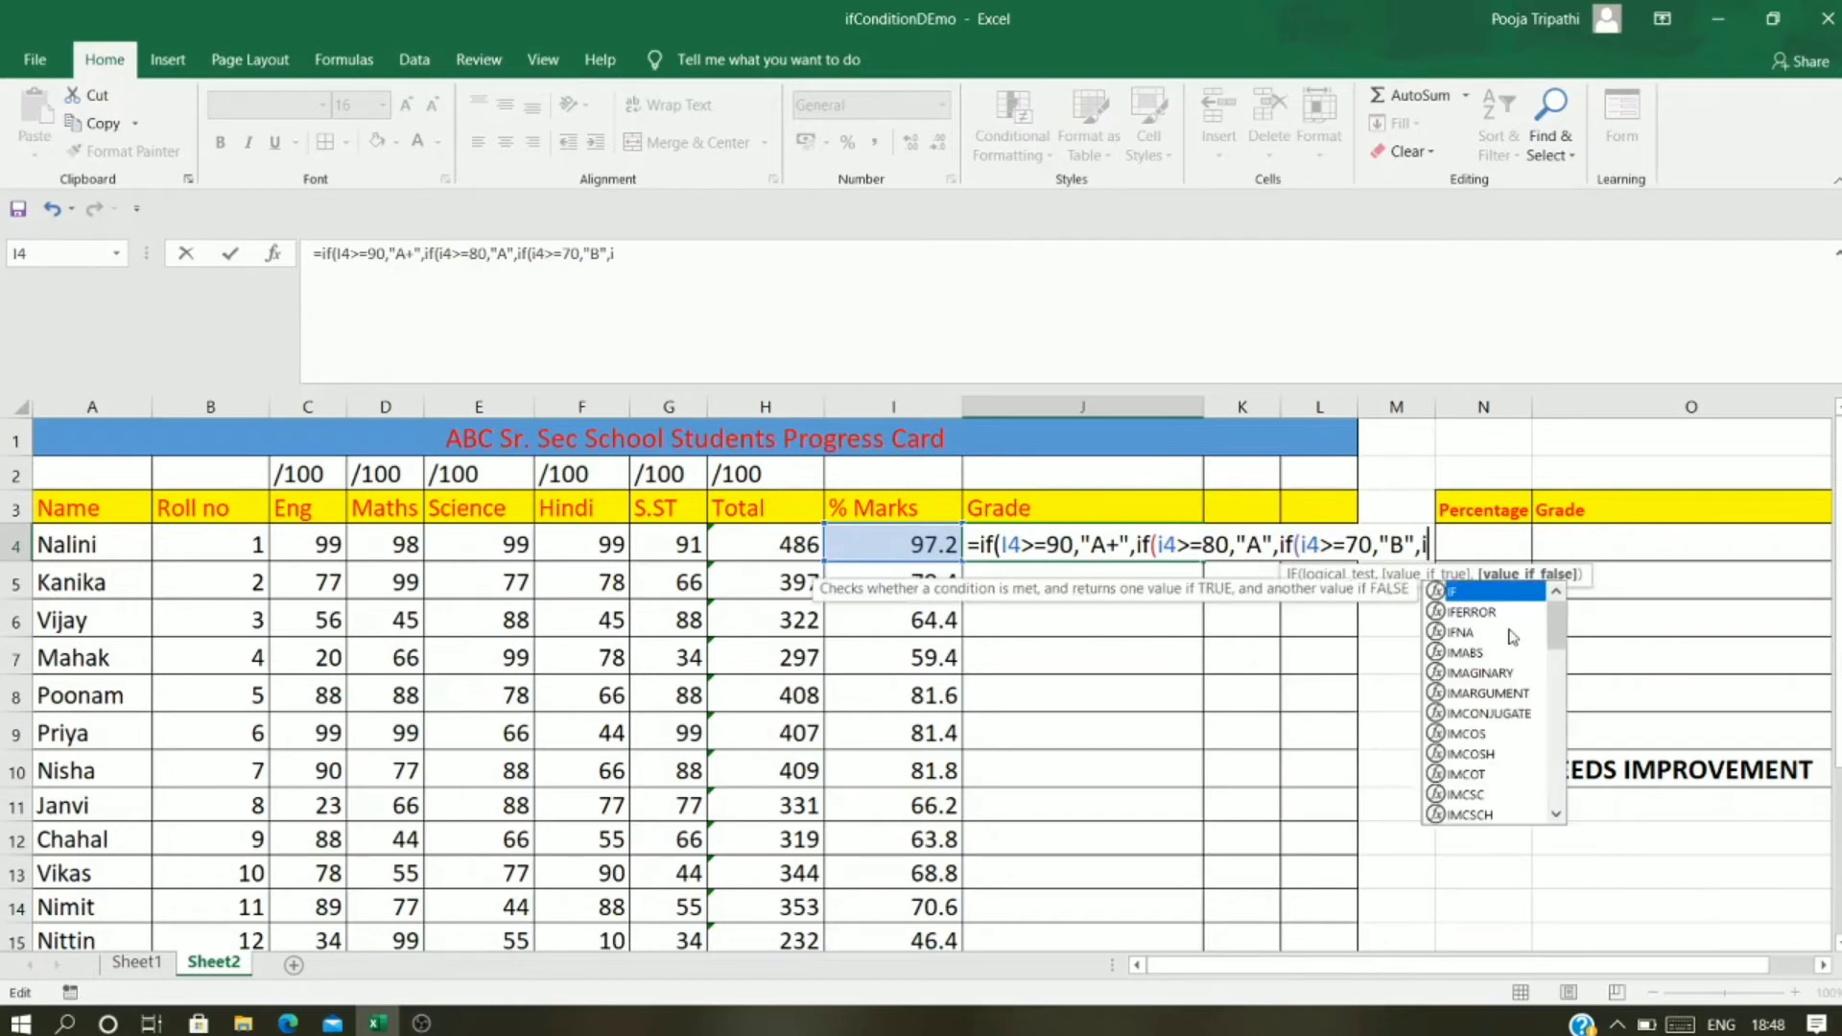
{"action": "type", "text": "f"}
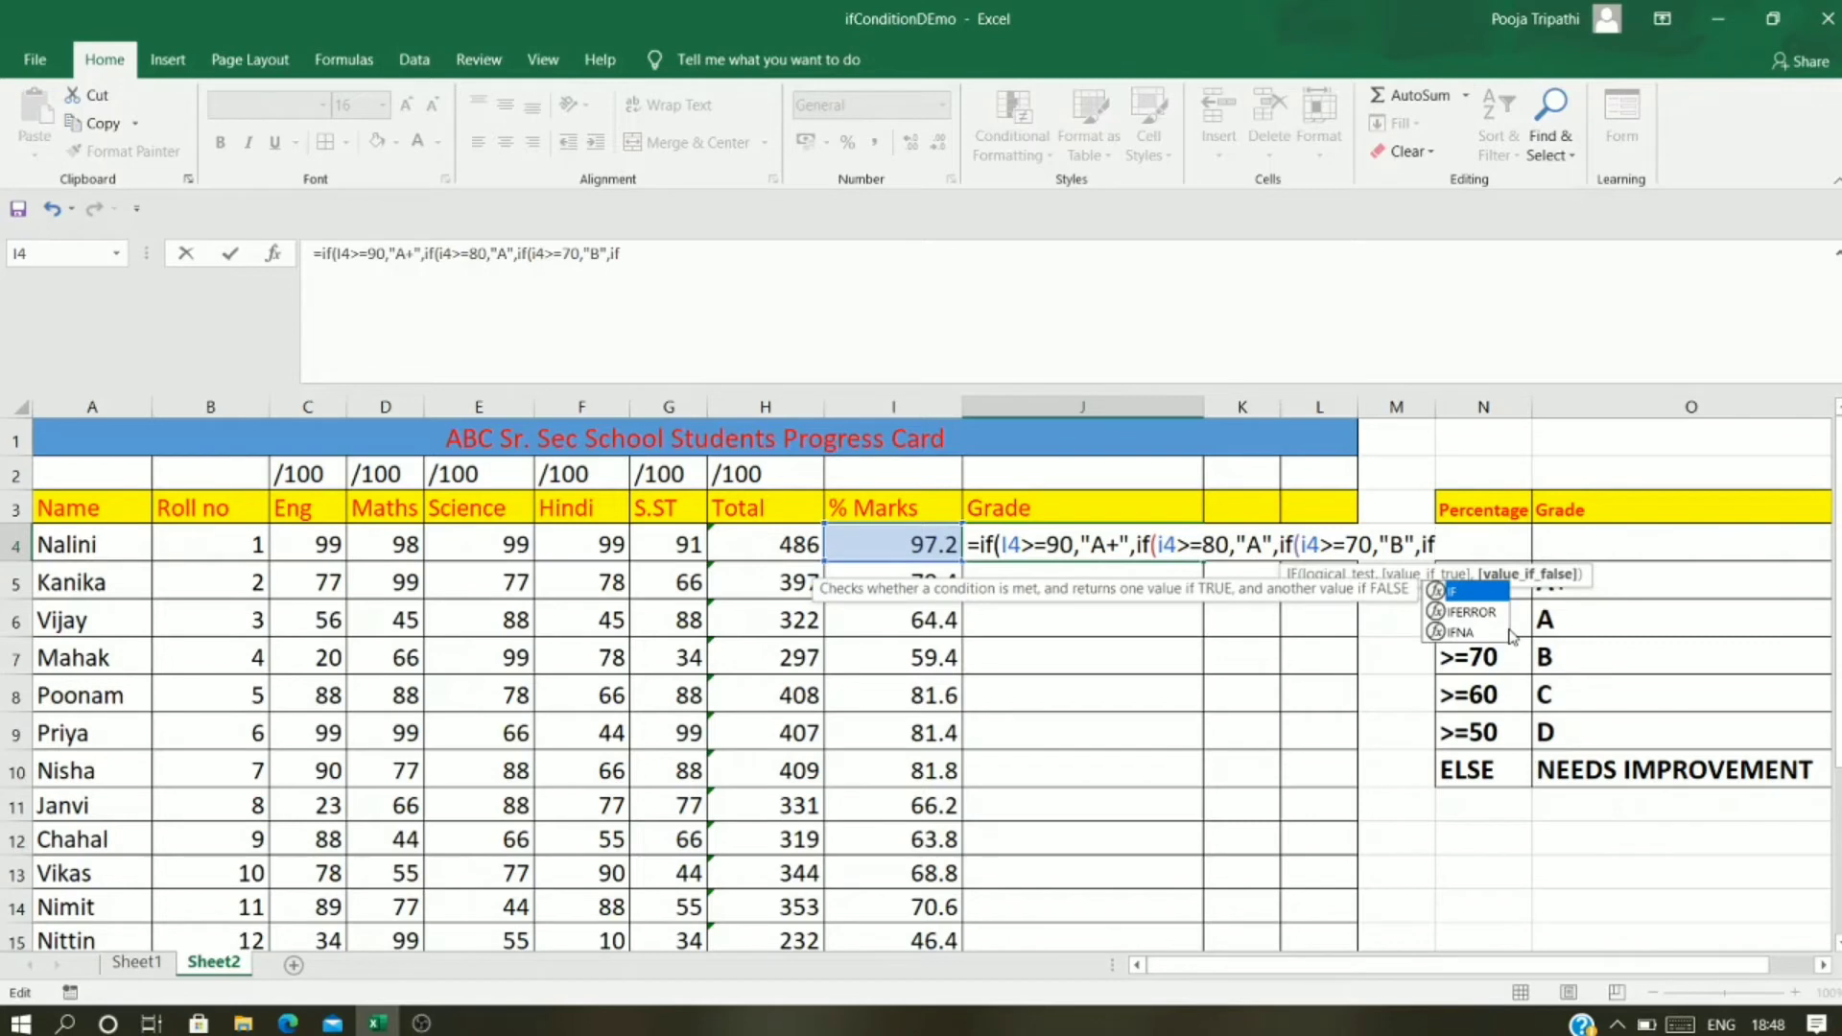
{"action": "type", "text": "(i"}
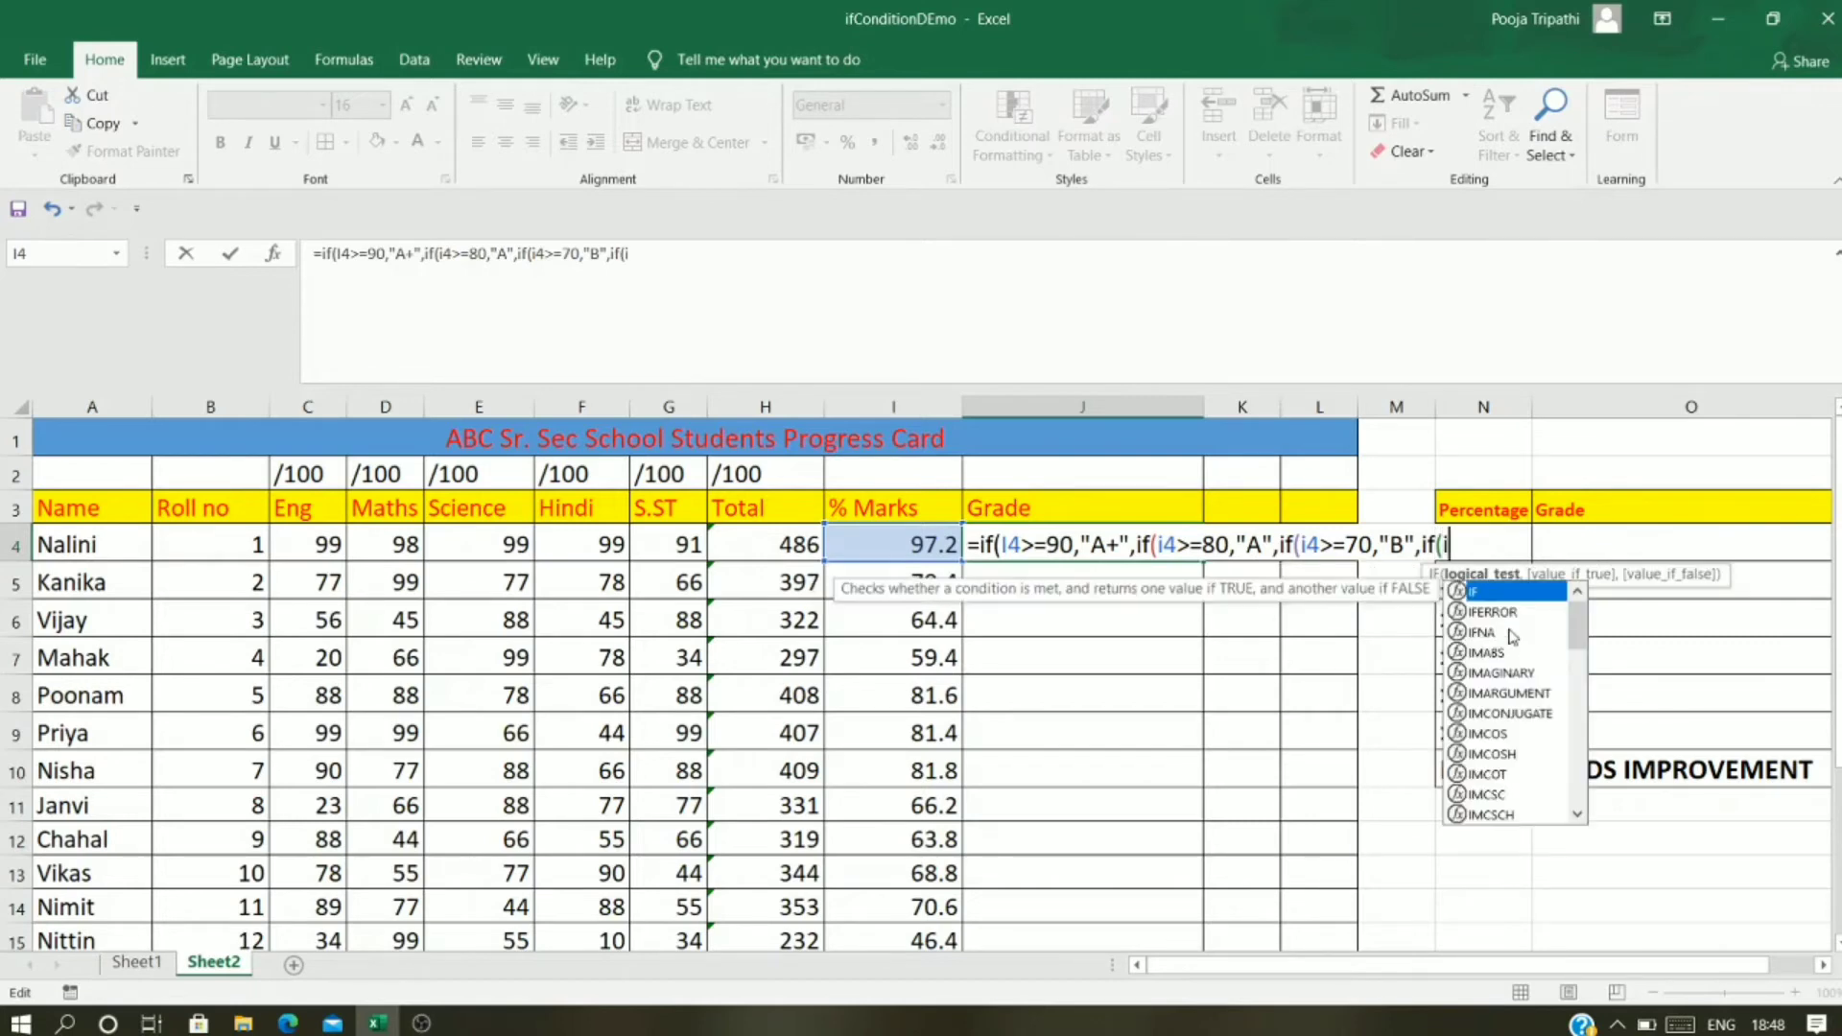
{"action": "type", "text": "4>"}
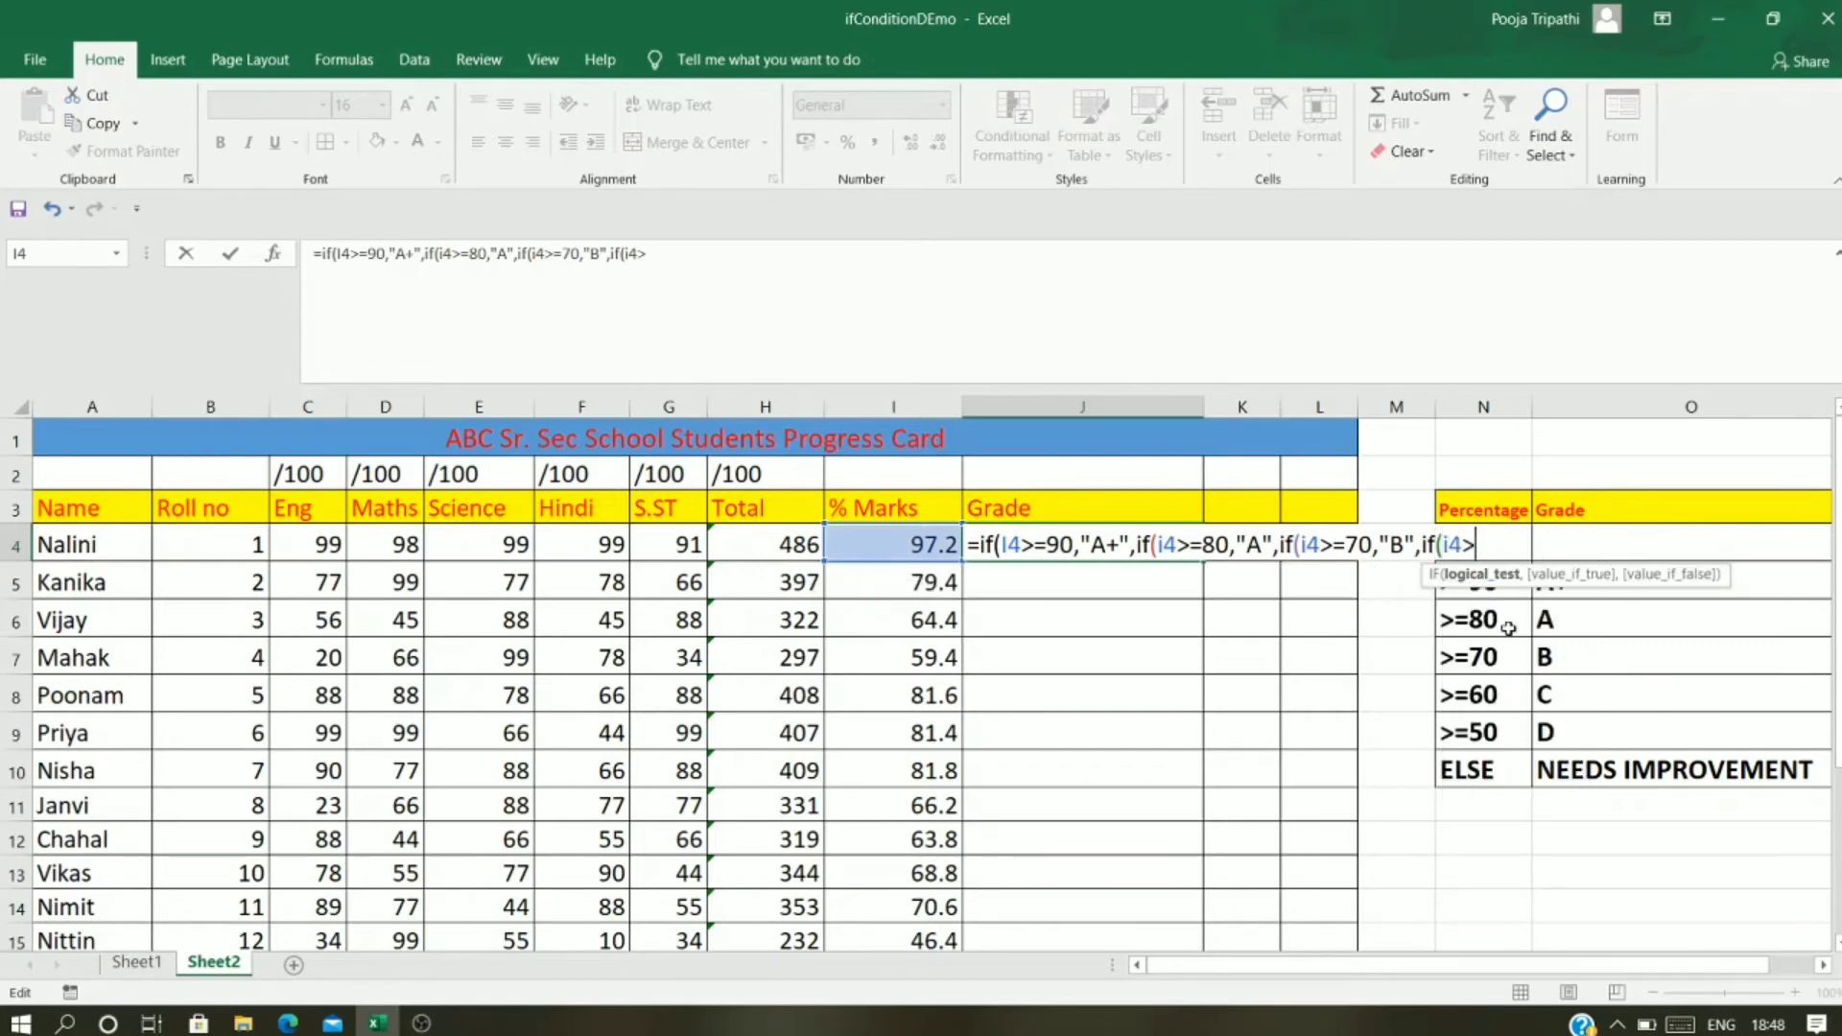
{"action": "type", "text": "=60,"}
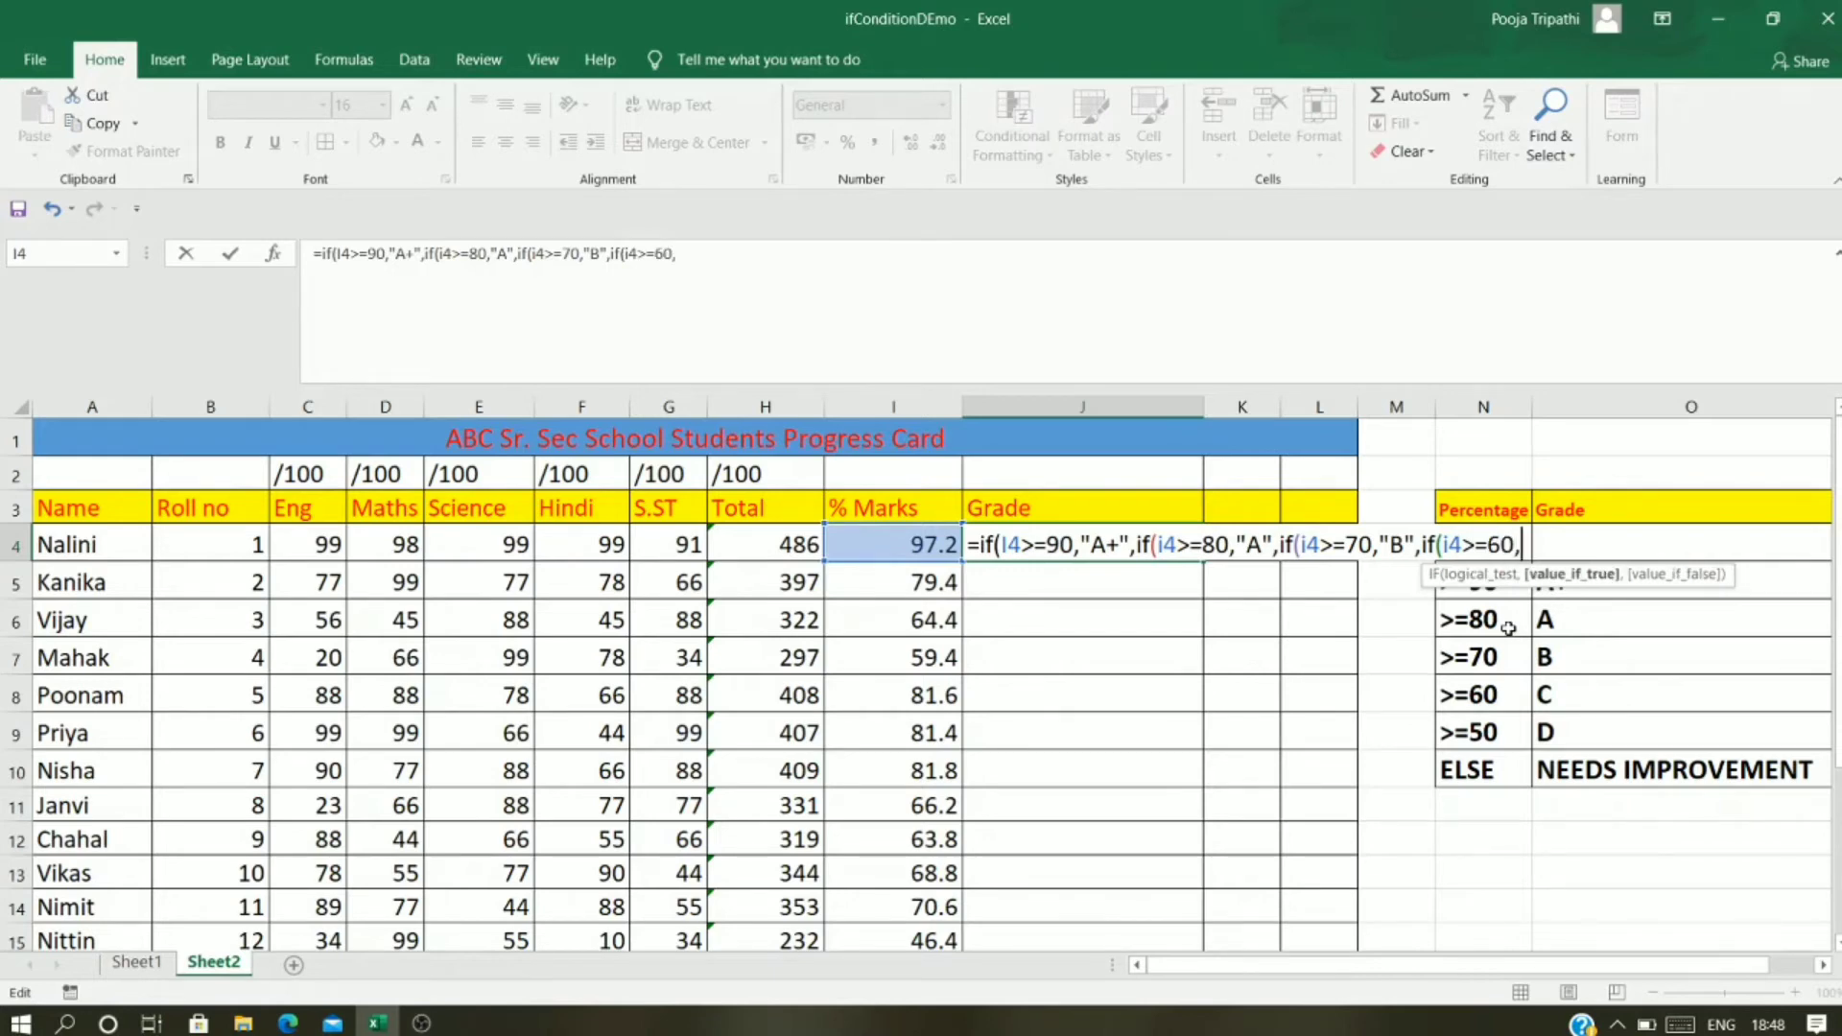
{"action": "type", "text": "C"}
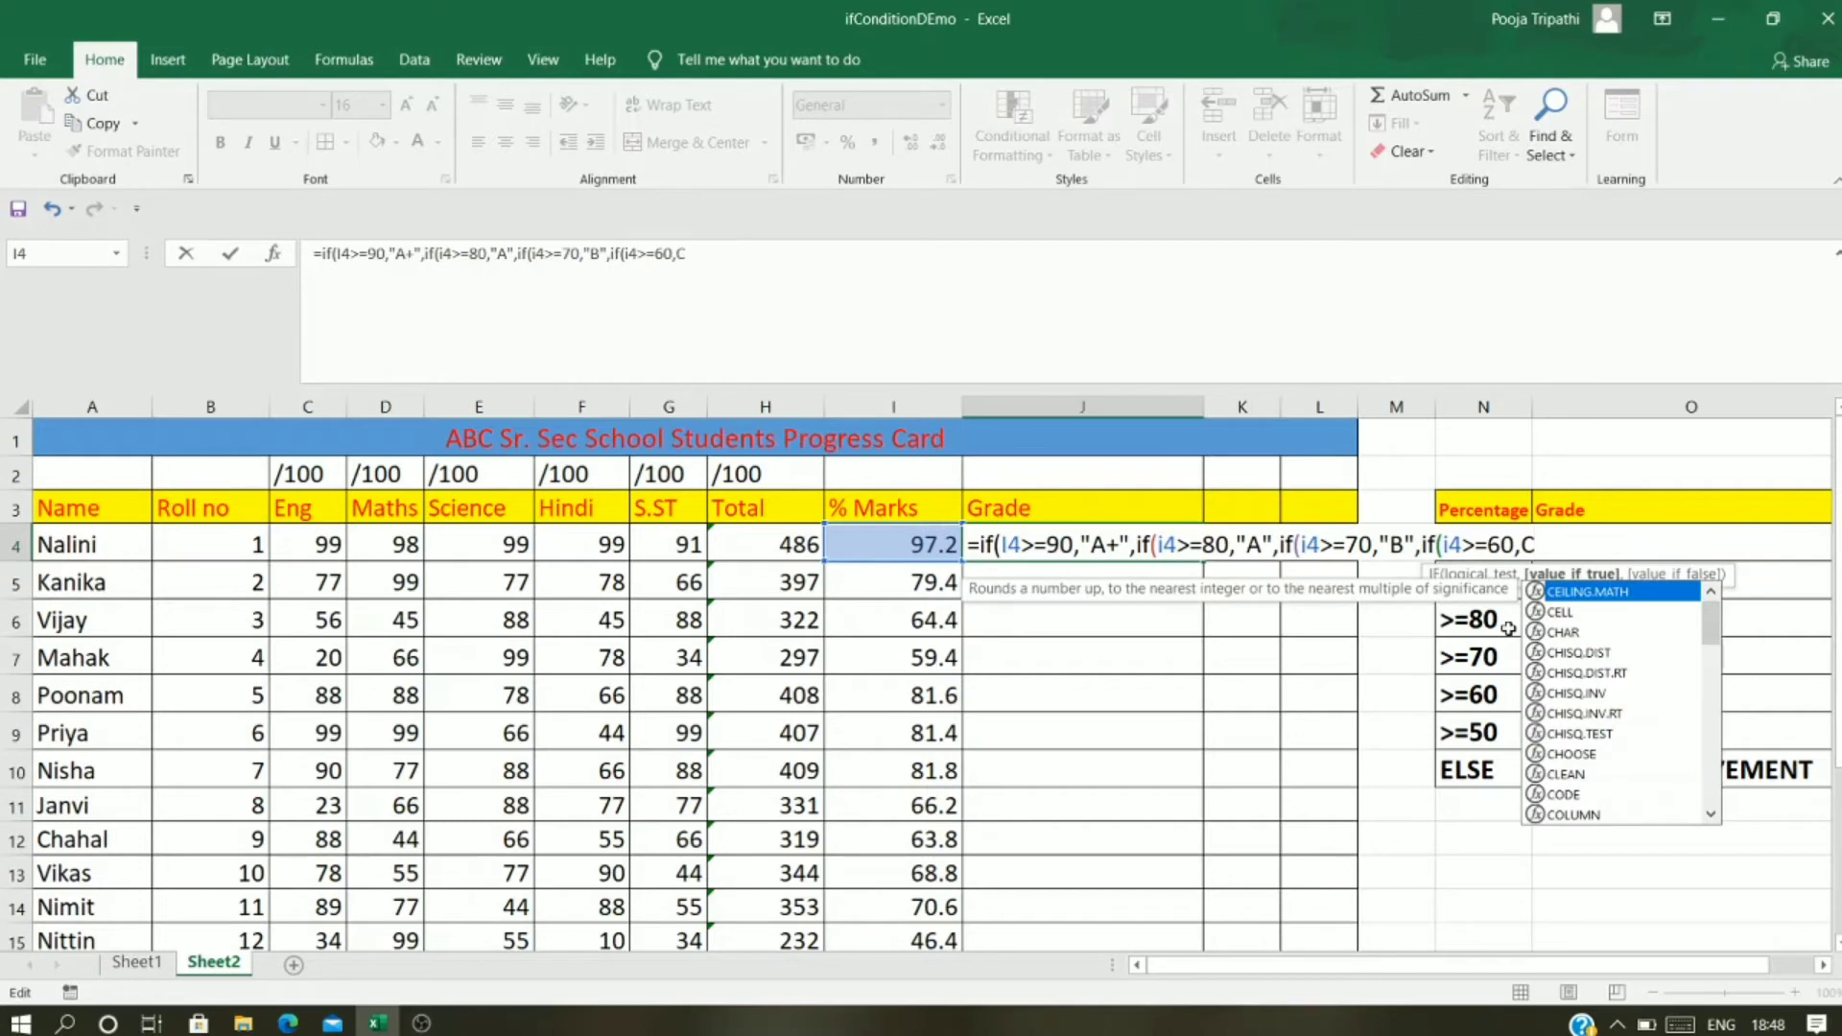
{"action": "type", "text": "\","}
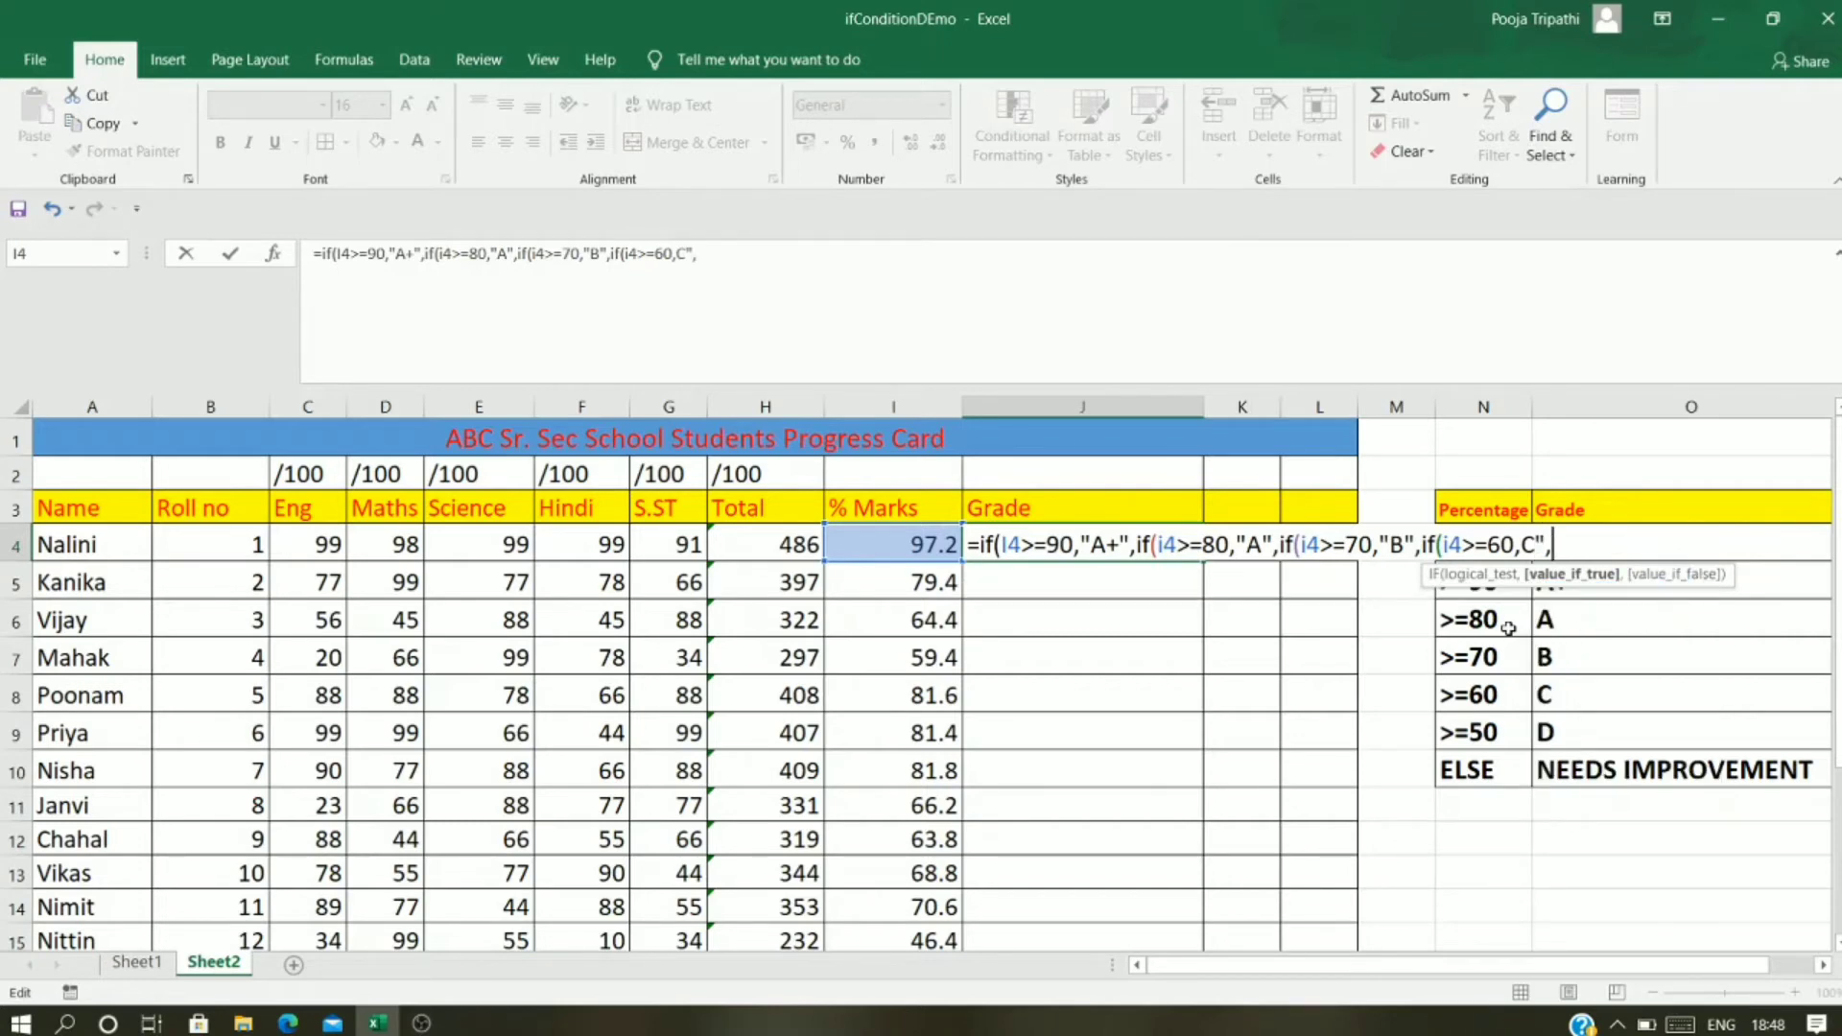
{"action": "key", "text": "BackSpace"}
{"action": "key", "text": "BackSpace"}
{"action": "key", "text": "BackSpace"}
{"action": "type", "text": "\"c"}
{"action": "type", "text": "C"}
Step: Nest a fifth IF in the J4 grade formula that returns "D" when I4>=50
{"action": "type", "text": ",i"}
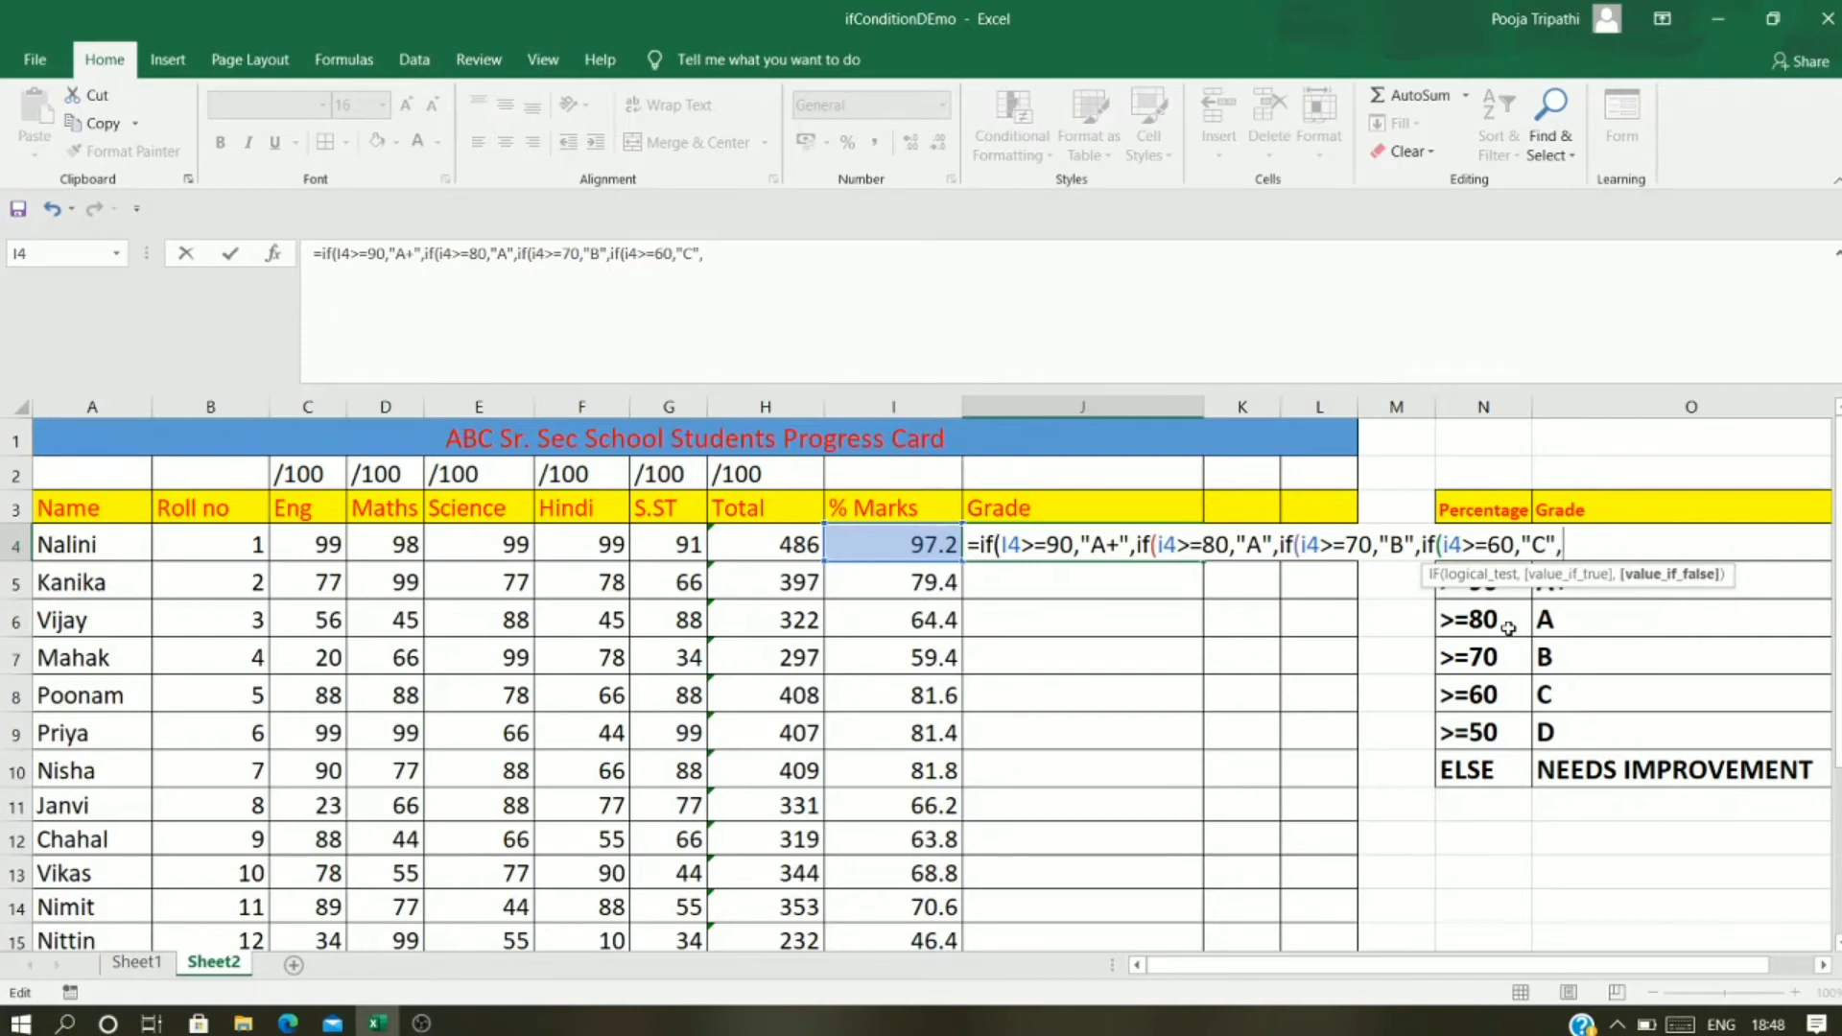
{"action": "type", "text": "f"}
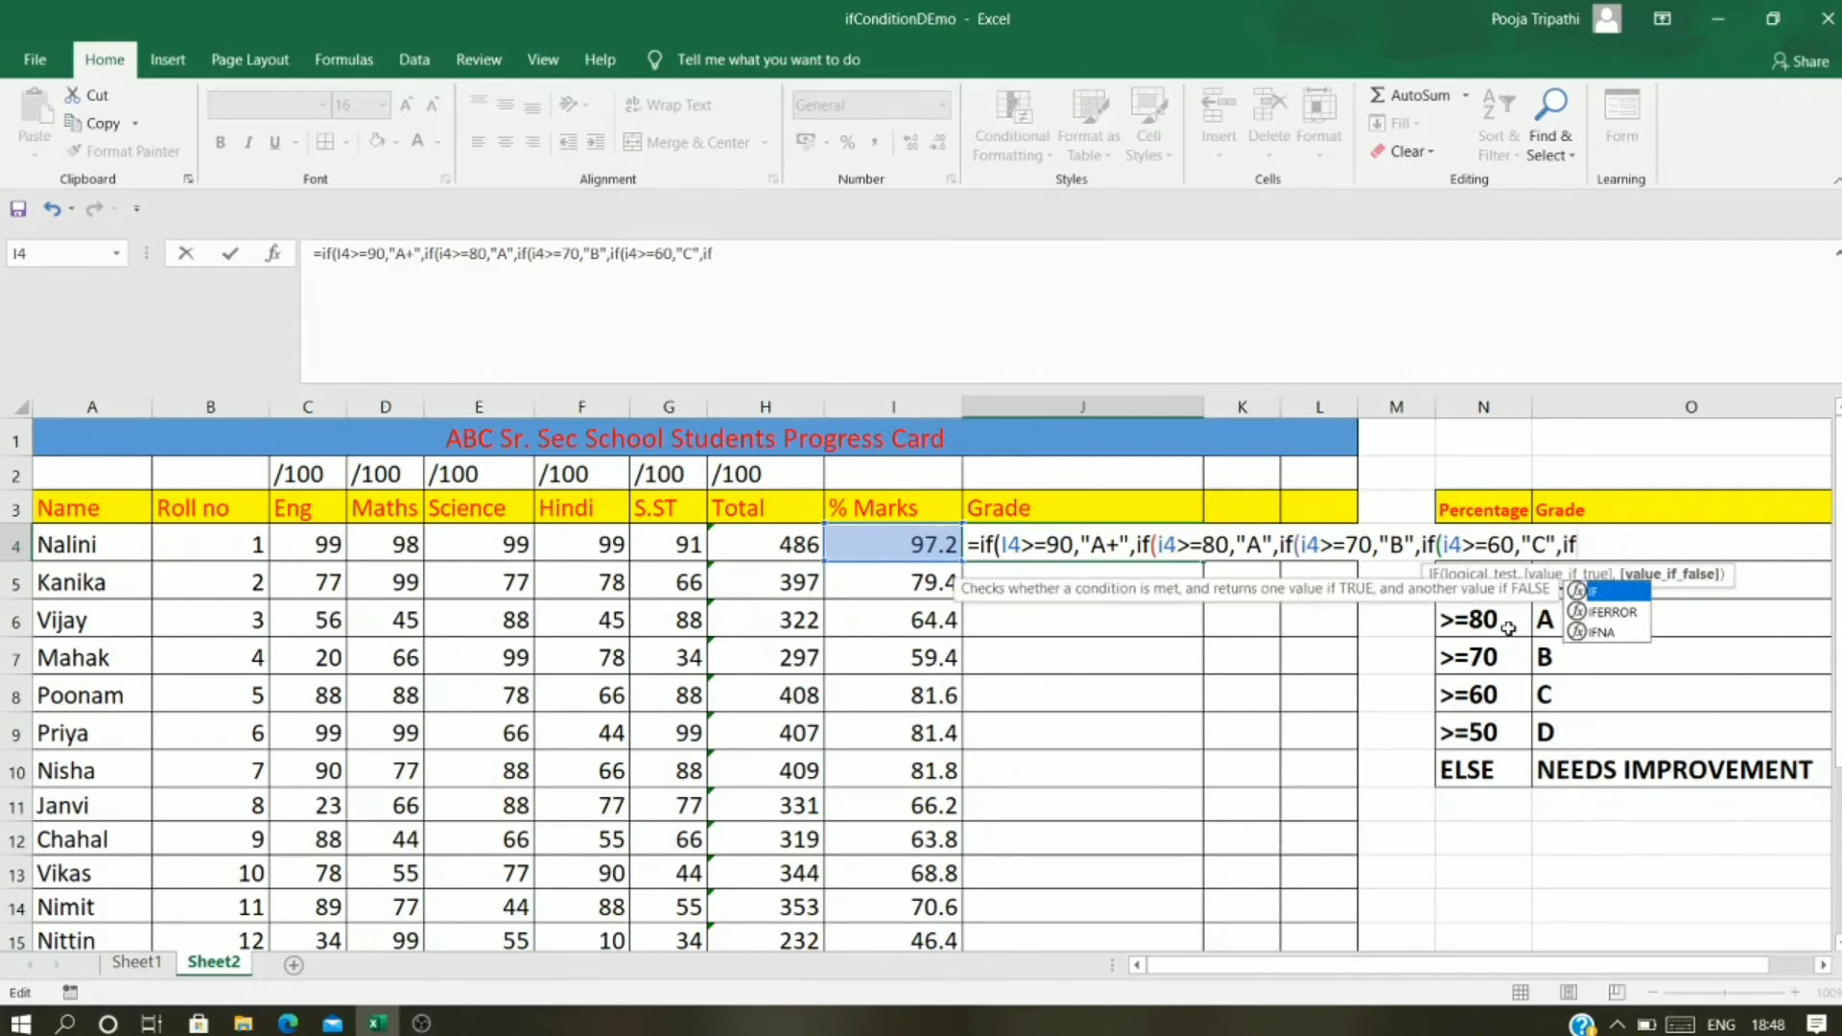
{"action": "type", "text": "(i4"}
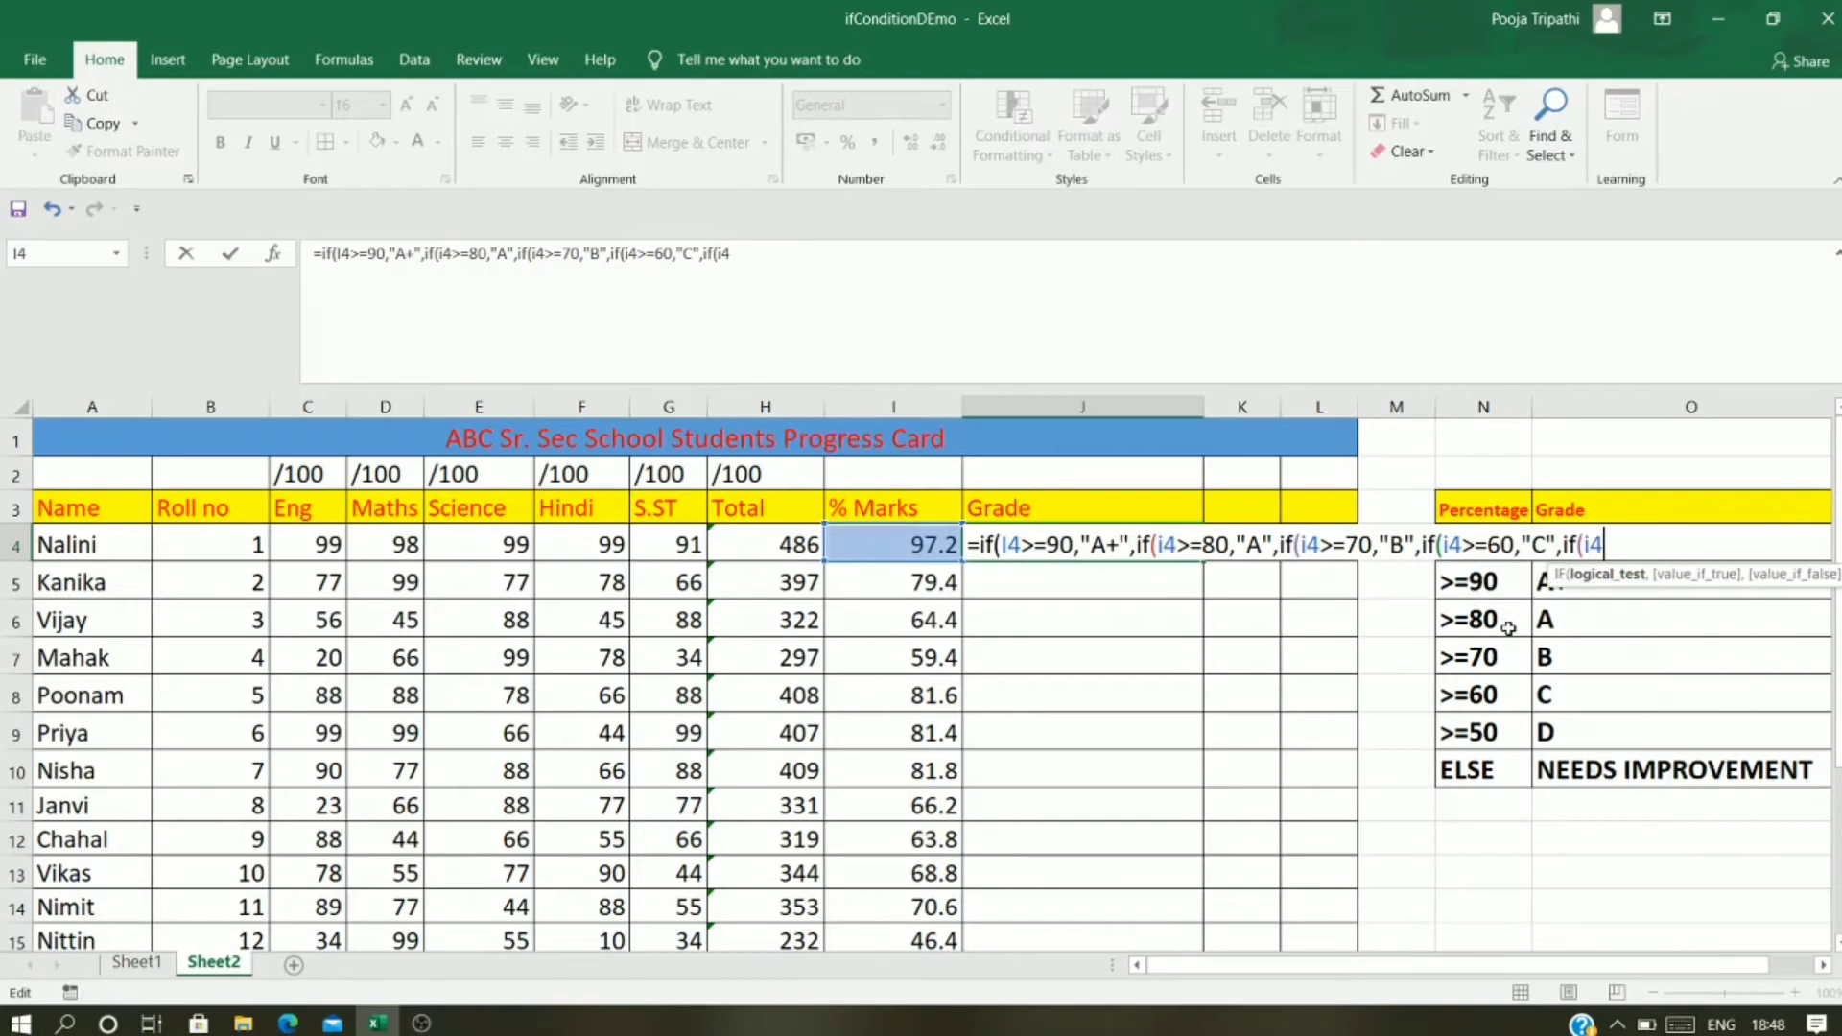
{"action": "type", "text": ">=50,\""}
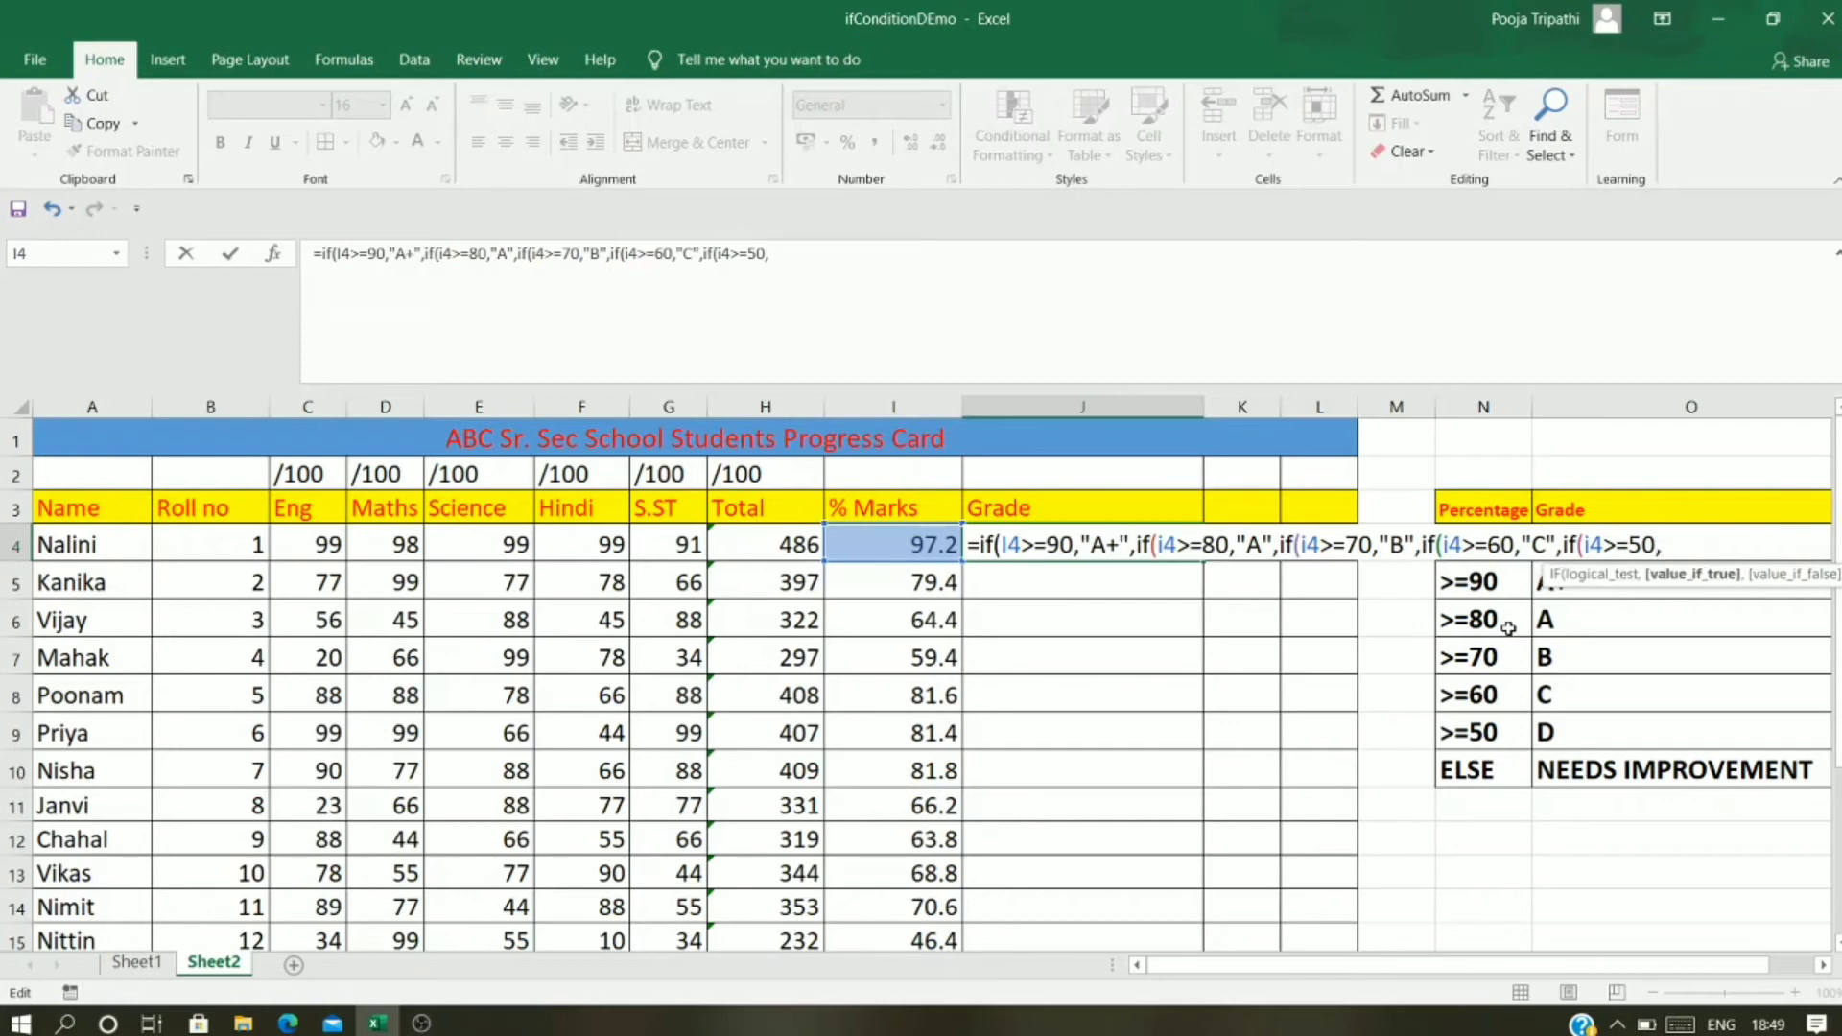
{"action": "type", "text": "D\""}
Step: Add "NEEDS IMPROVEMENT" as the final else value, close all five IF brackets and enter the grade formula in J4
{"action": "type", "text": ",\""}
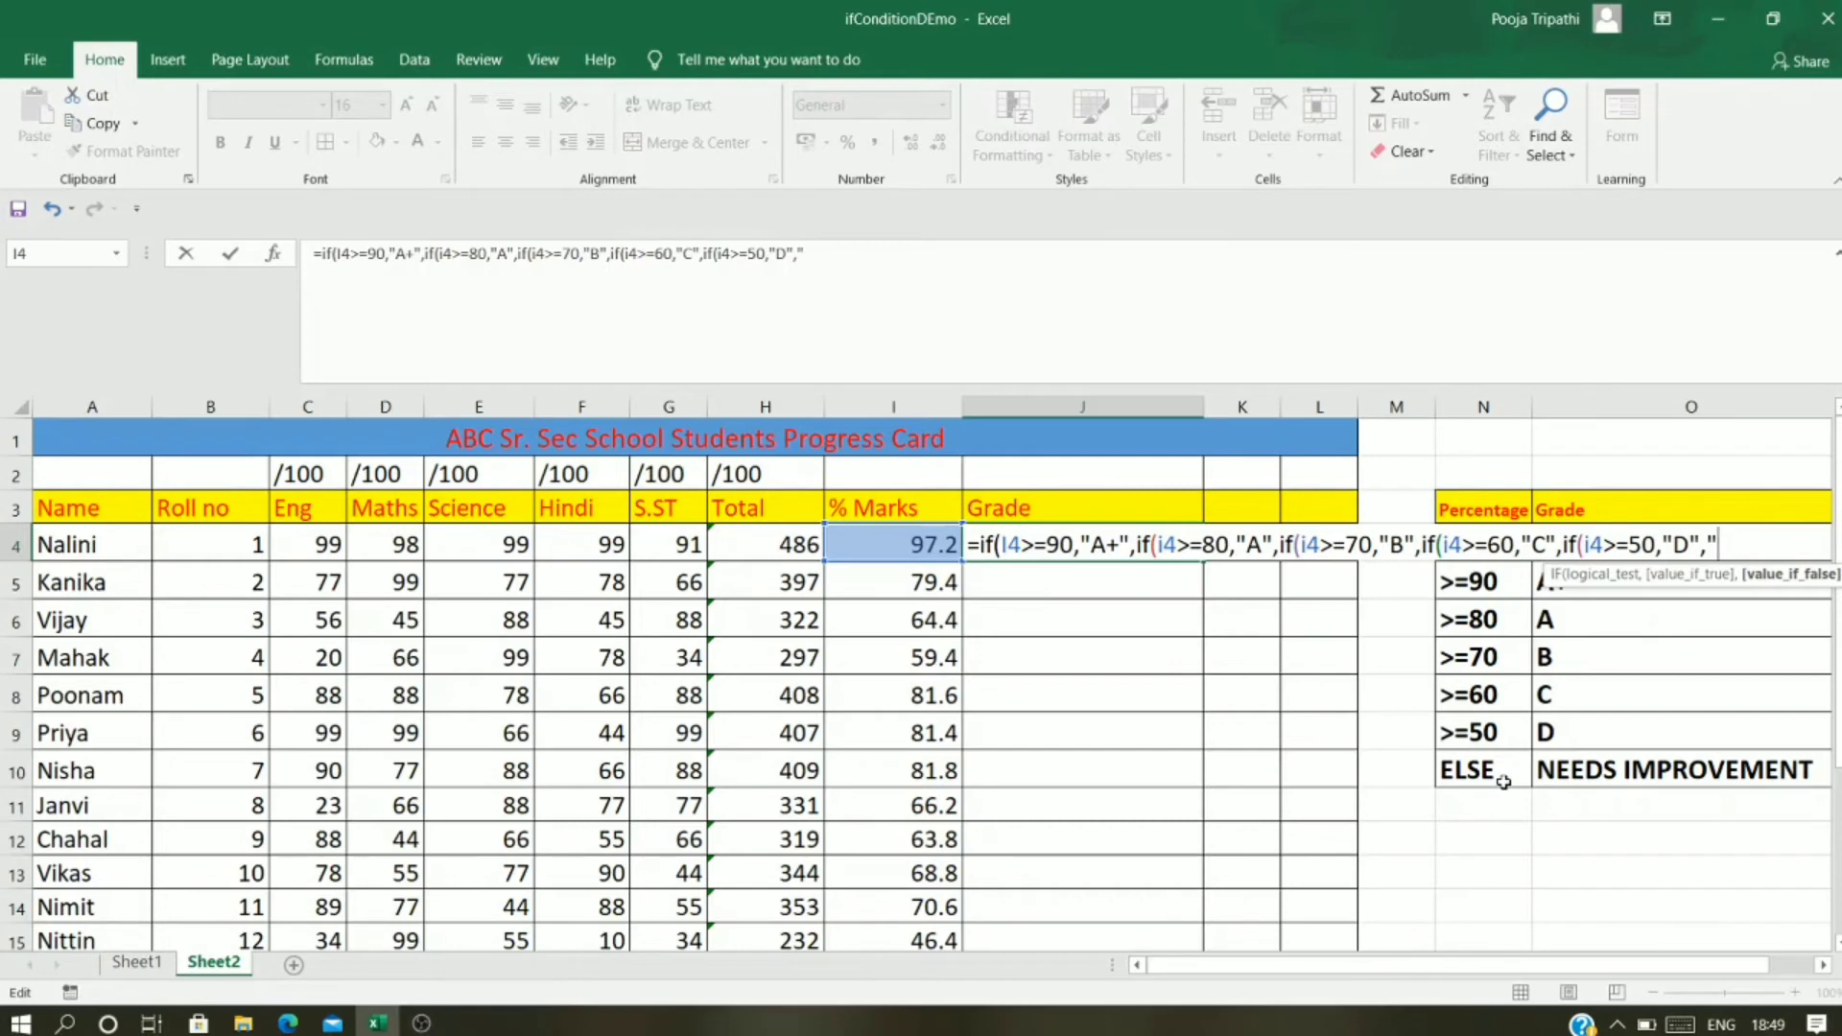
{"action": "type", "text": "NEEDS"}
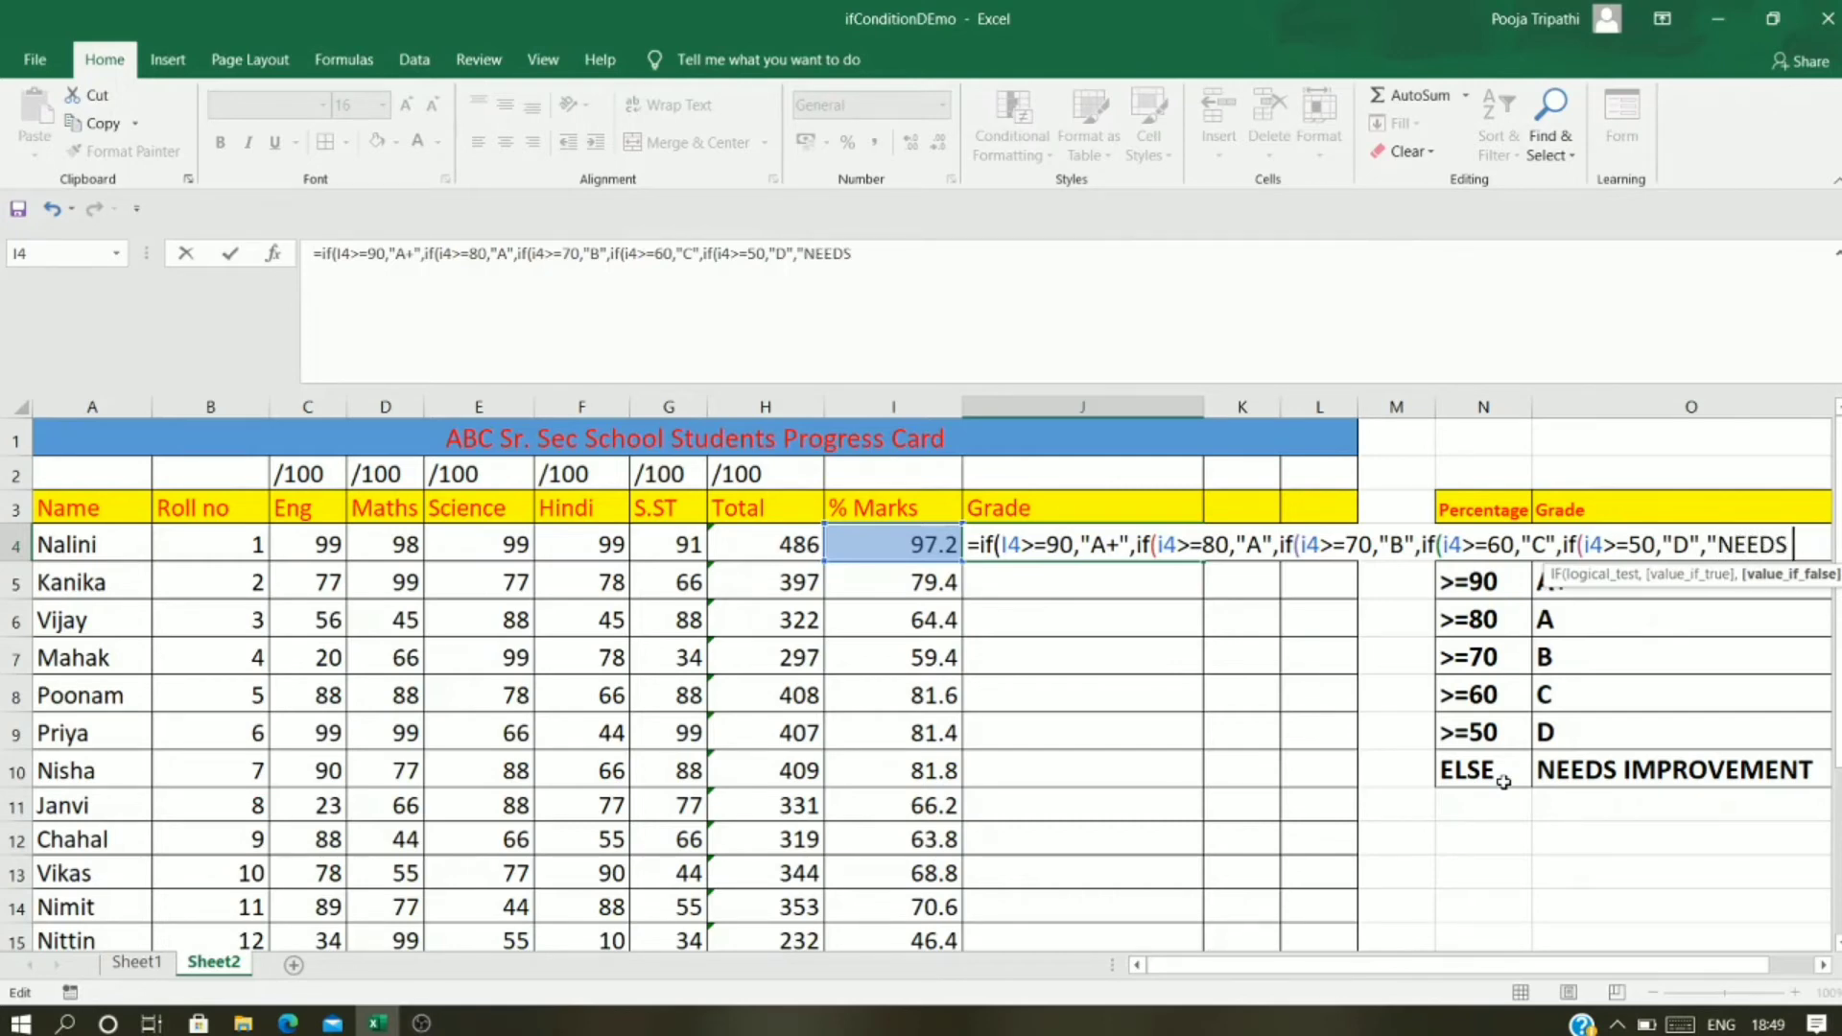
{"action": "type", "text": " IMPR"}
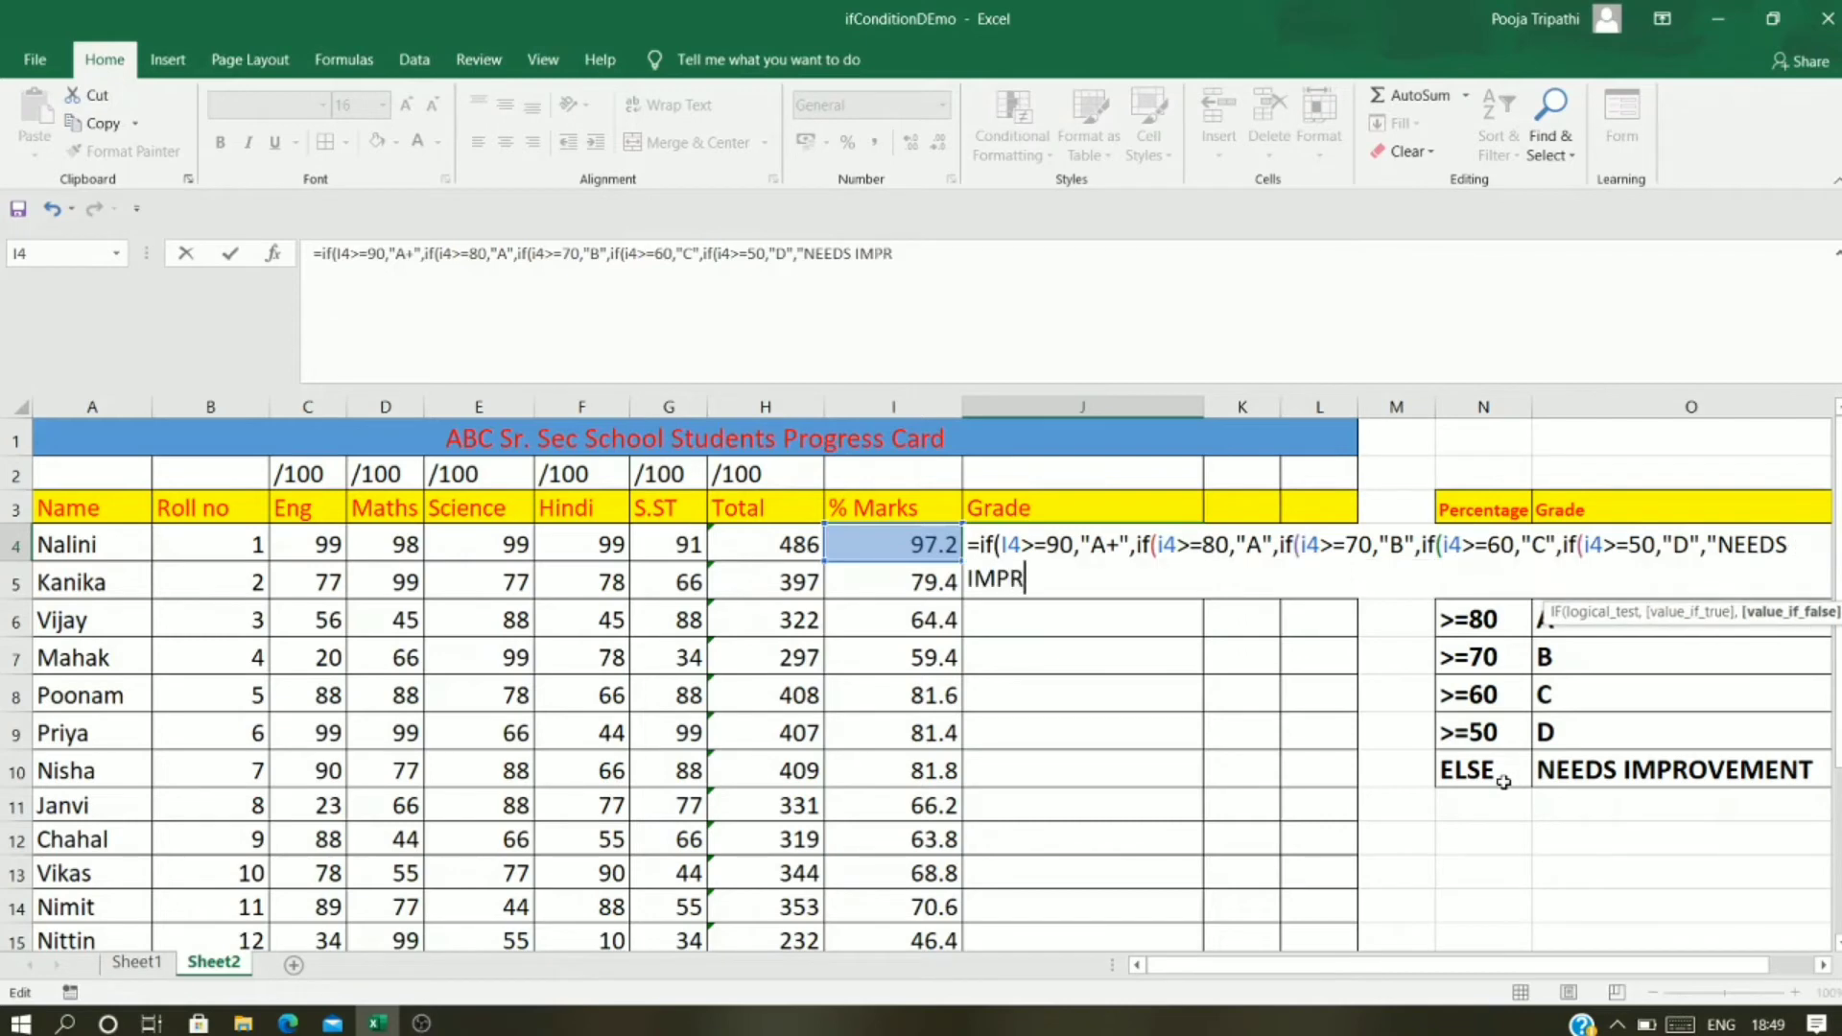
{"action": "type", "text": "OVEM"}
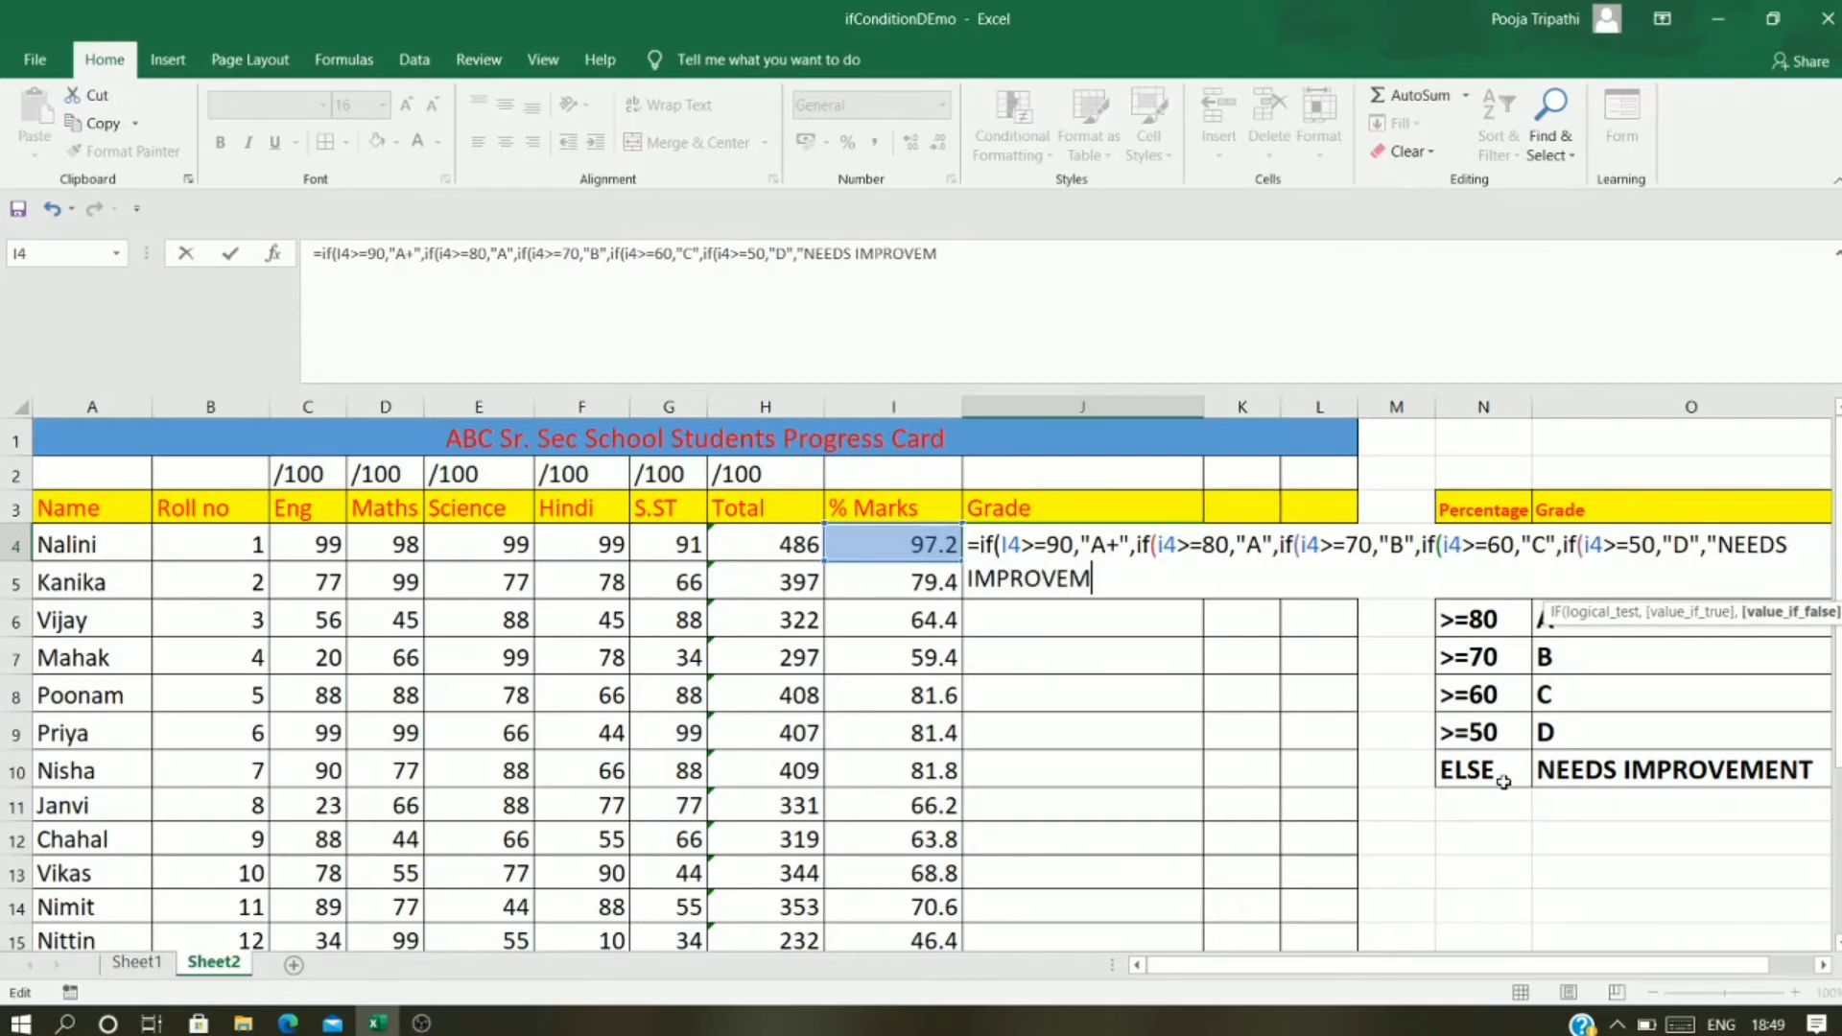
{"action": "type", "text": "ENT\""}
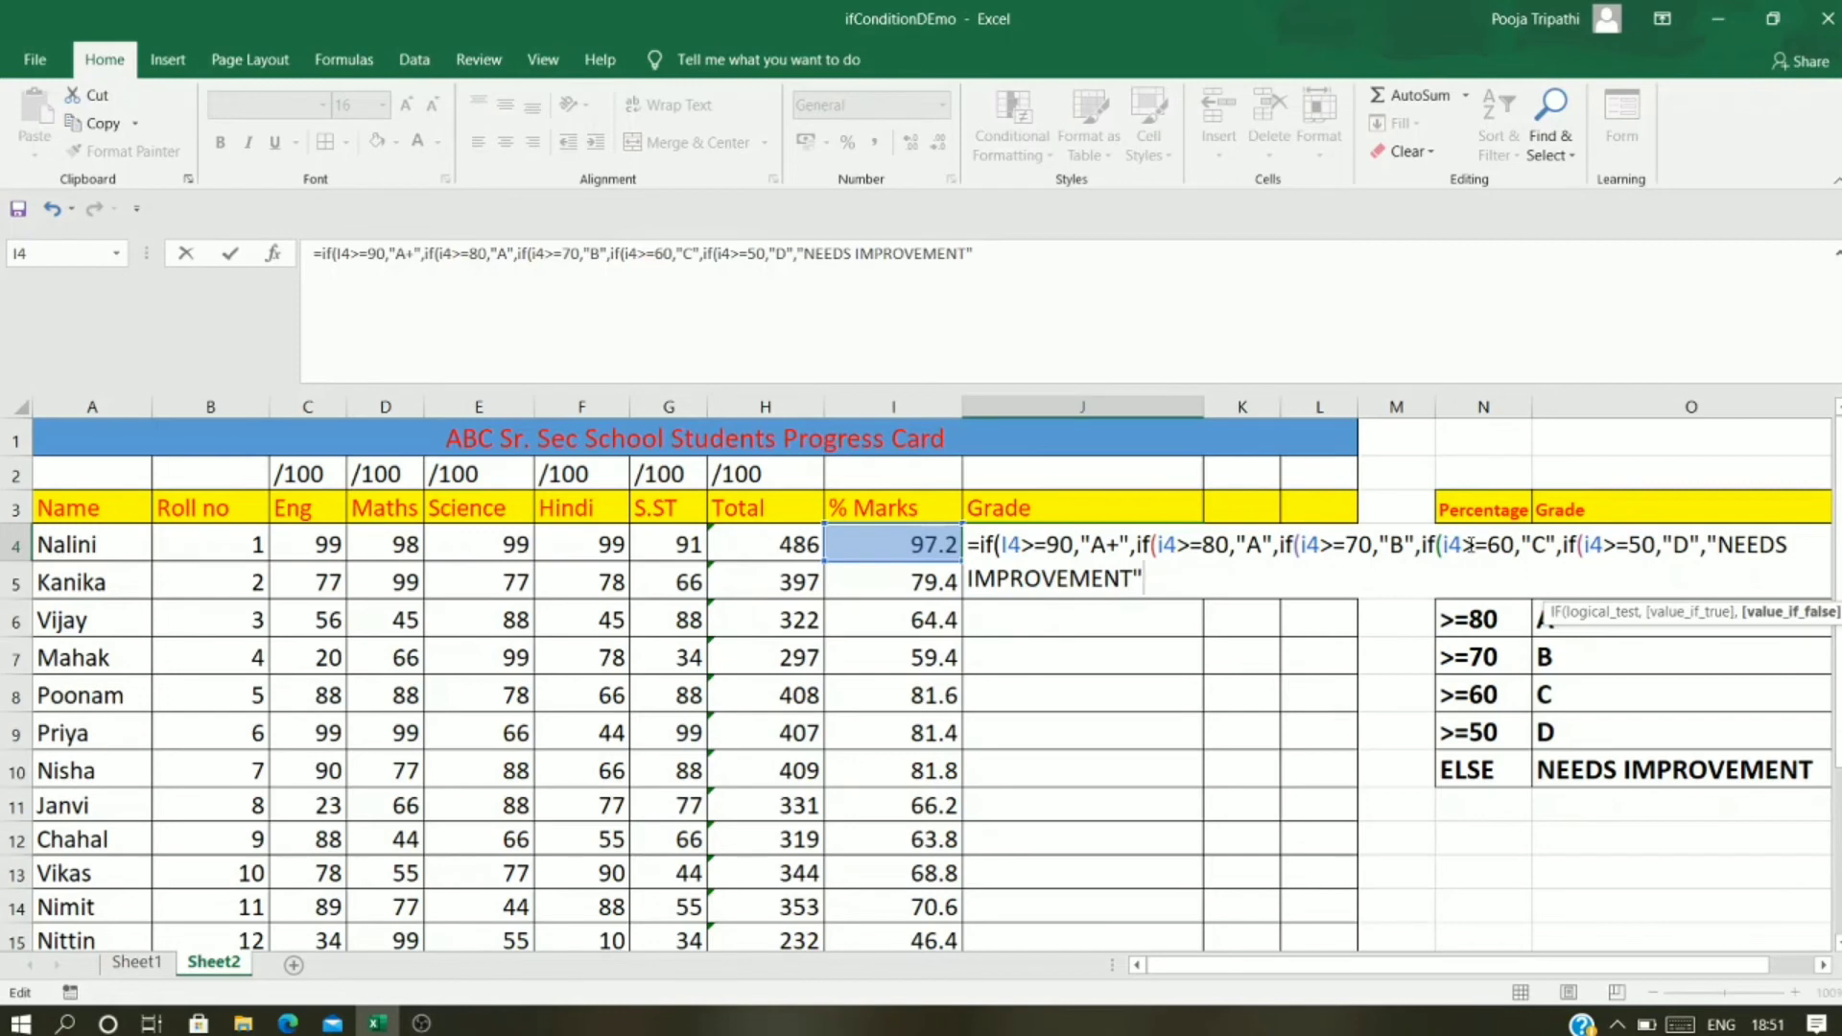
{"action": "type", "text": ")))))"}
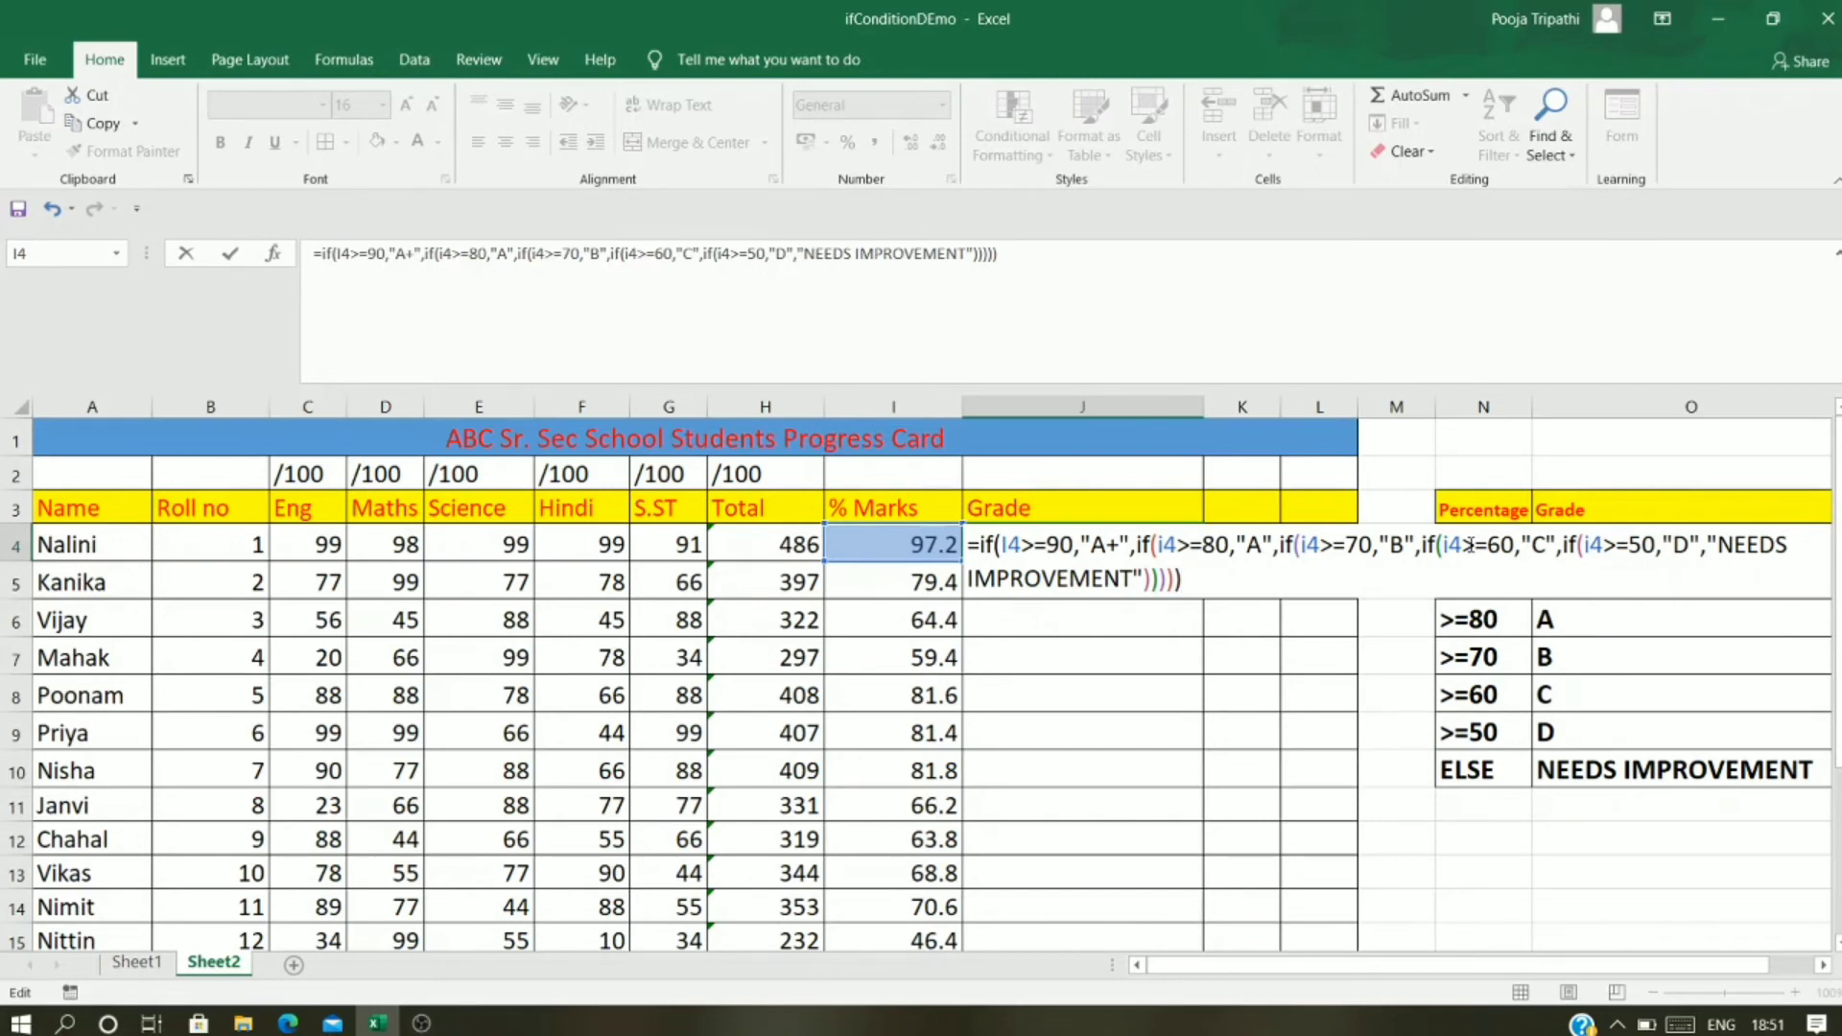
{"action": "key", "text": "Return"}
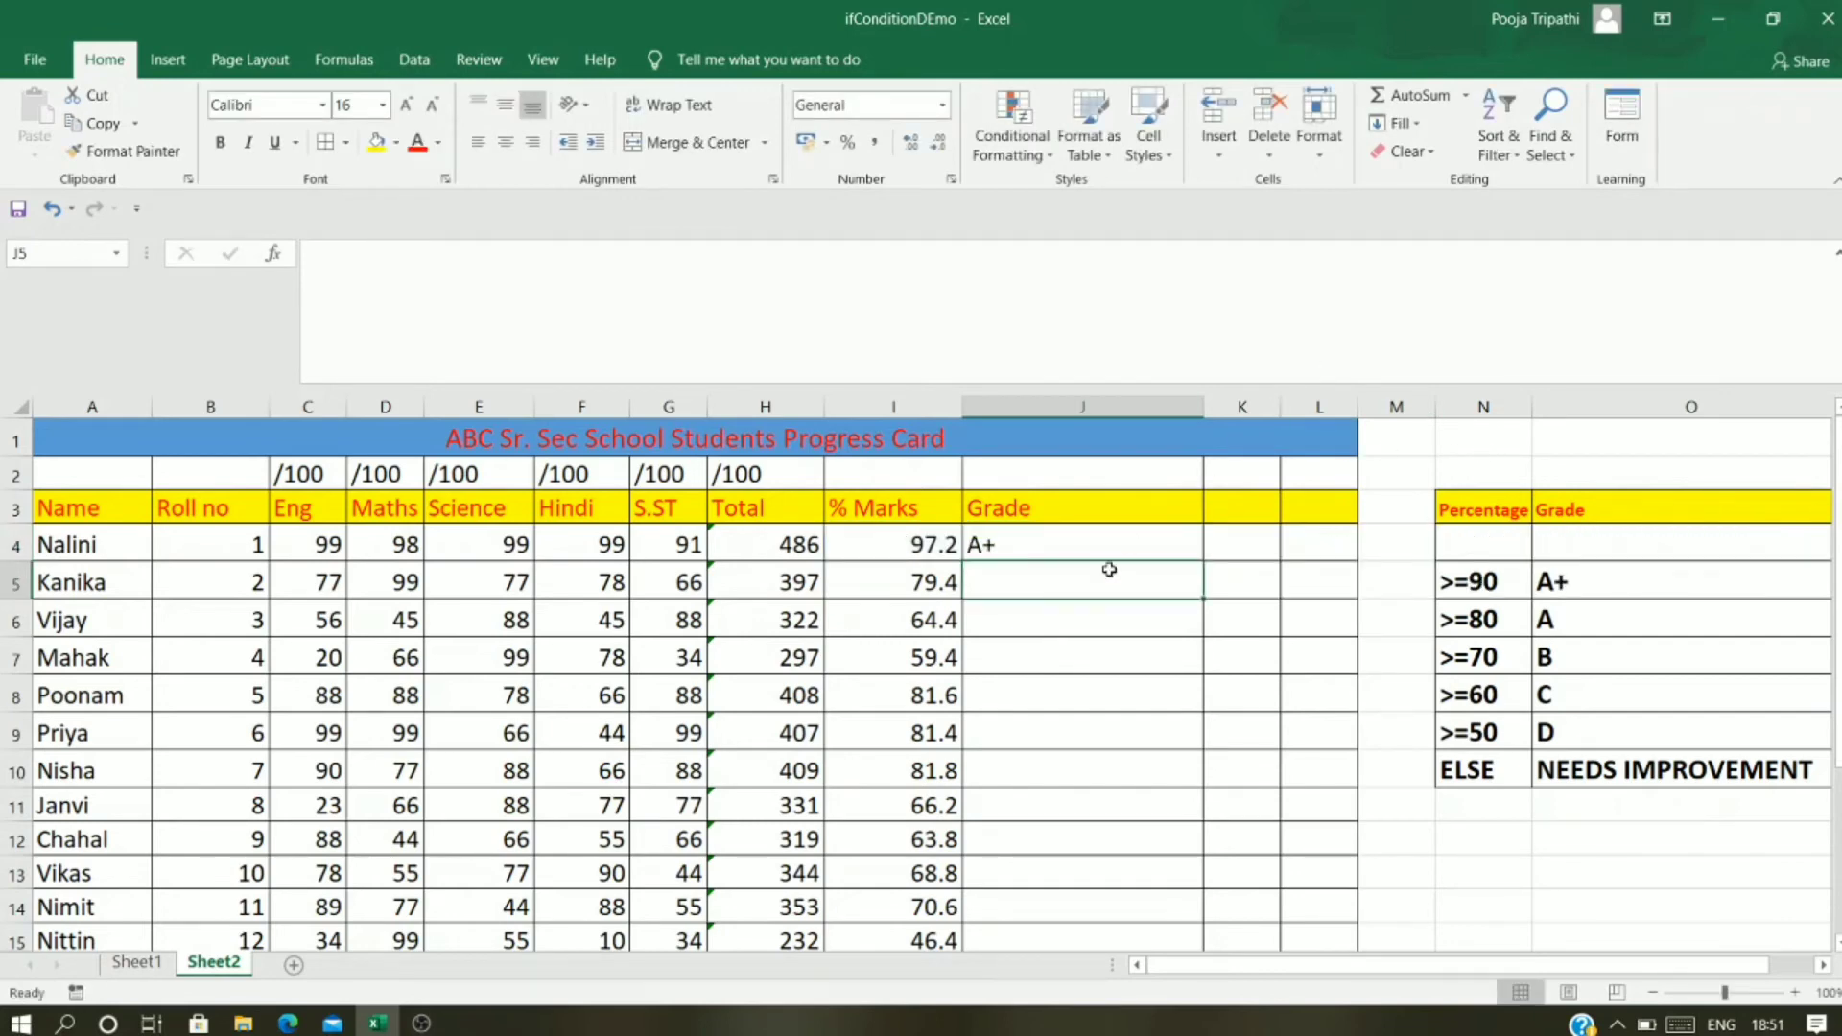
Step: Check the grade in J4 against its percentage, then fill the J4 grade formula down through J18
{"action": "left_click", "coordinate": [1096, 542]}
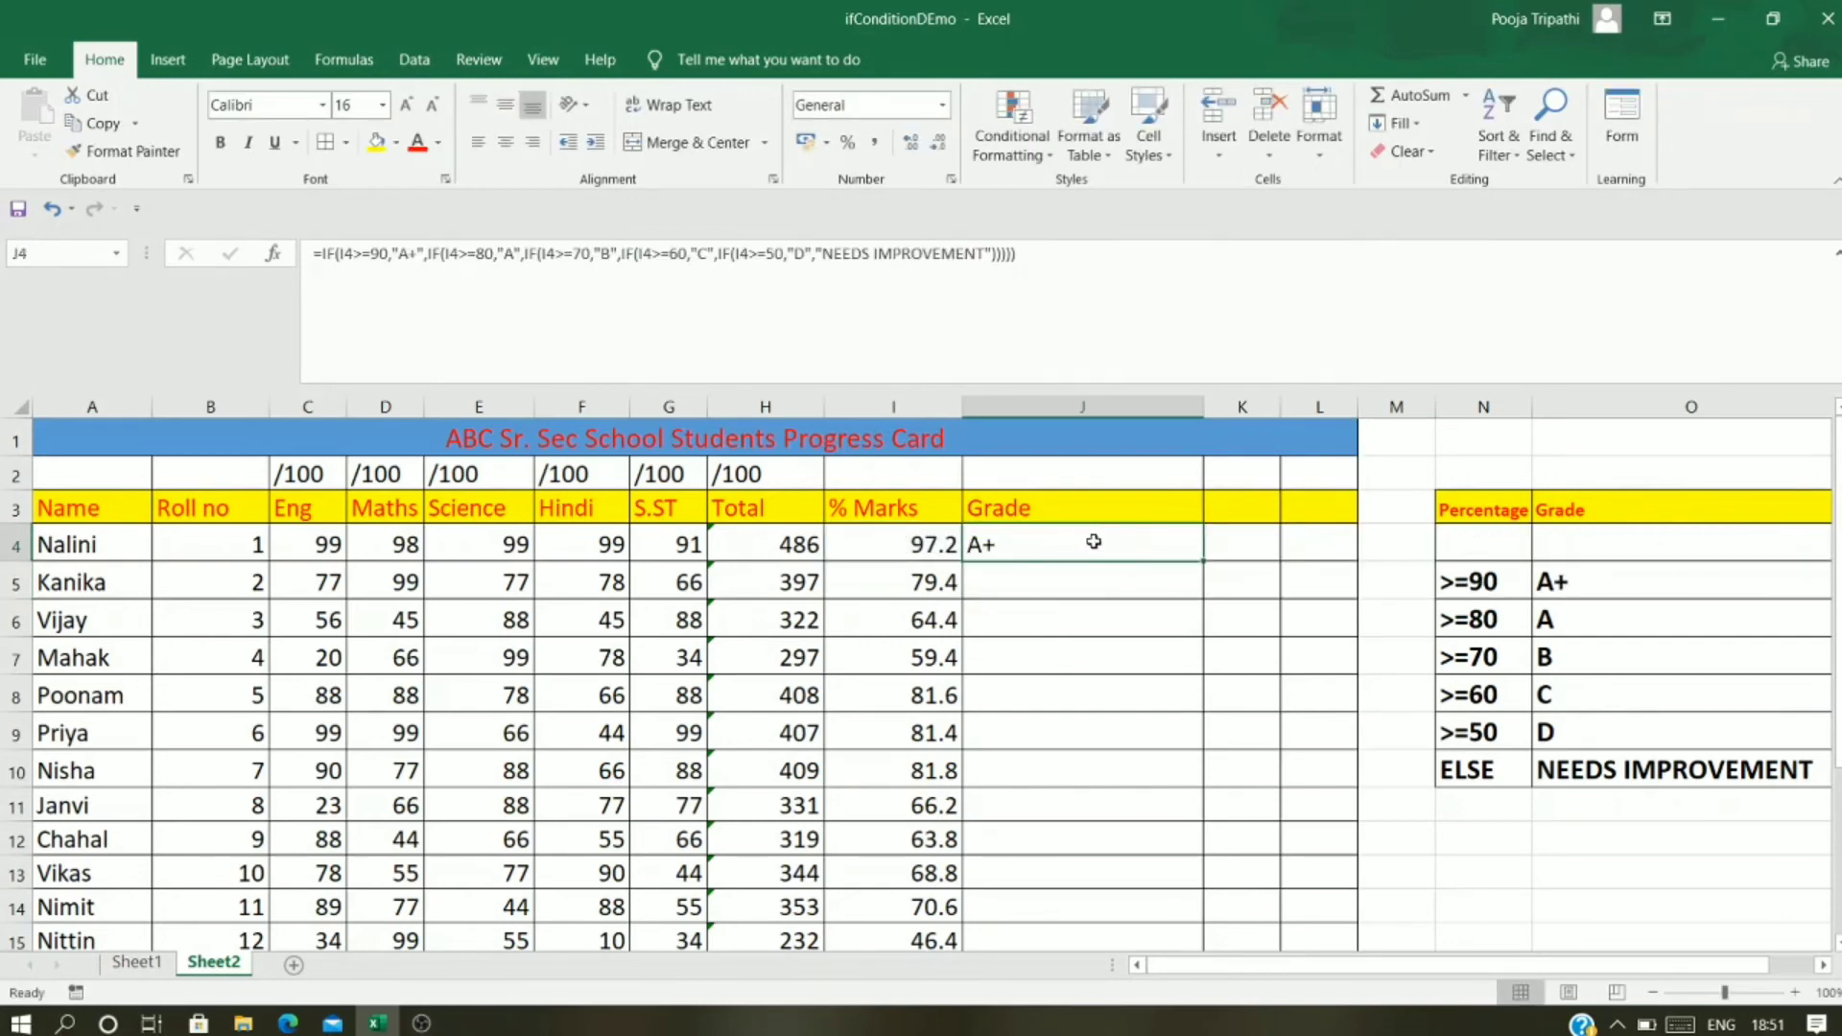
{"action": "left_click", "coordinate": [945, 545]}
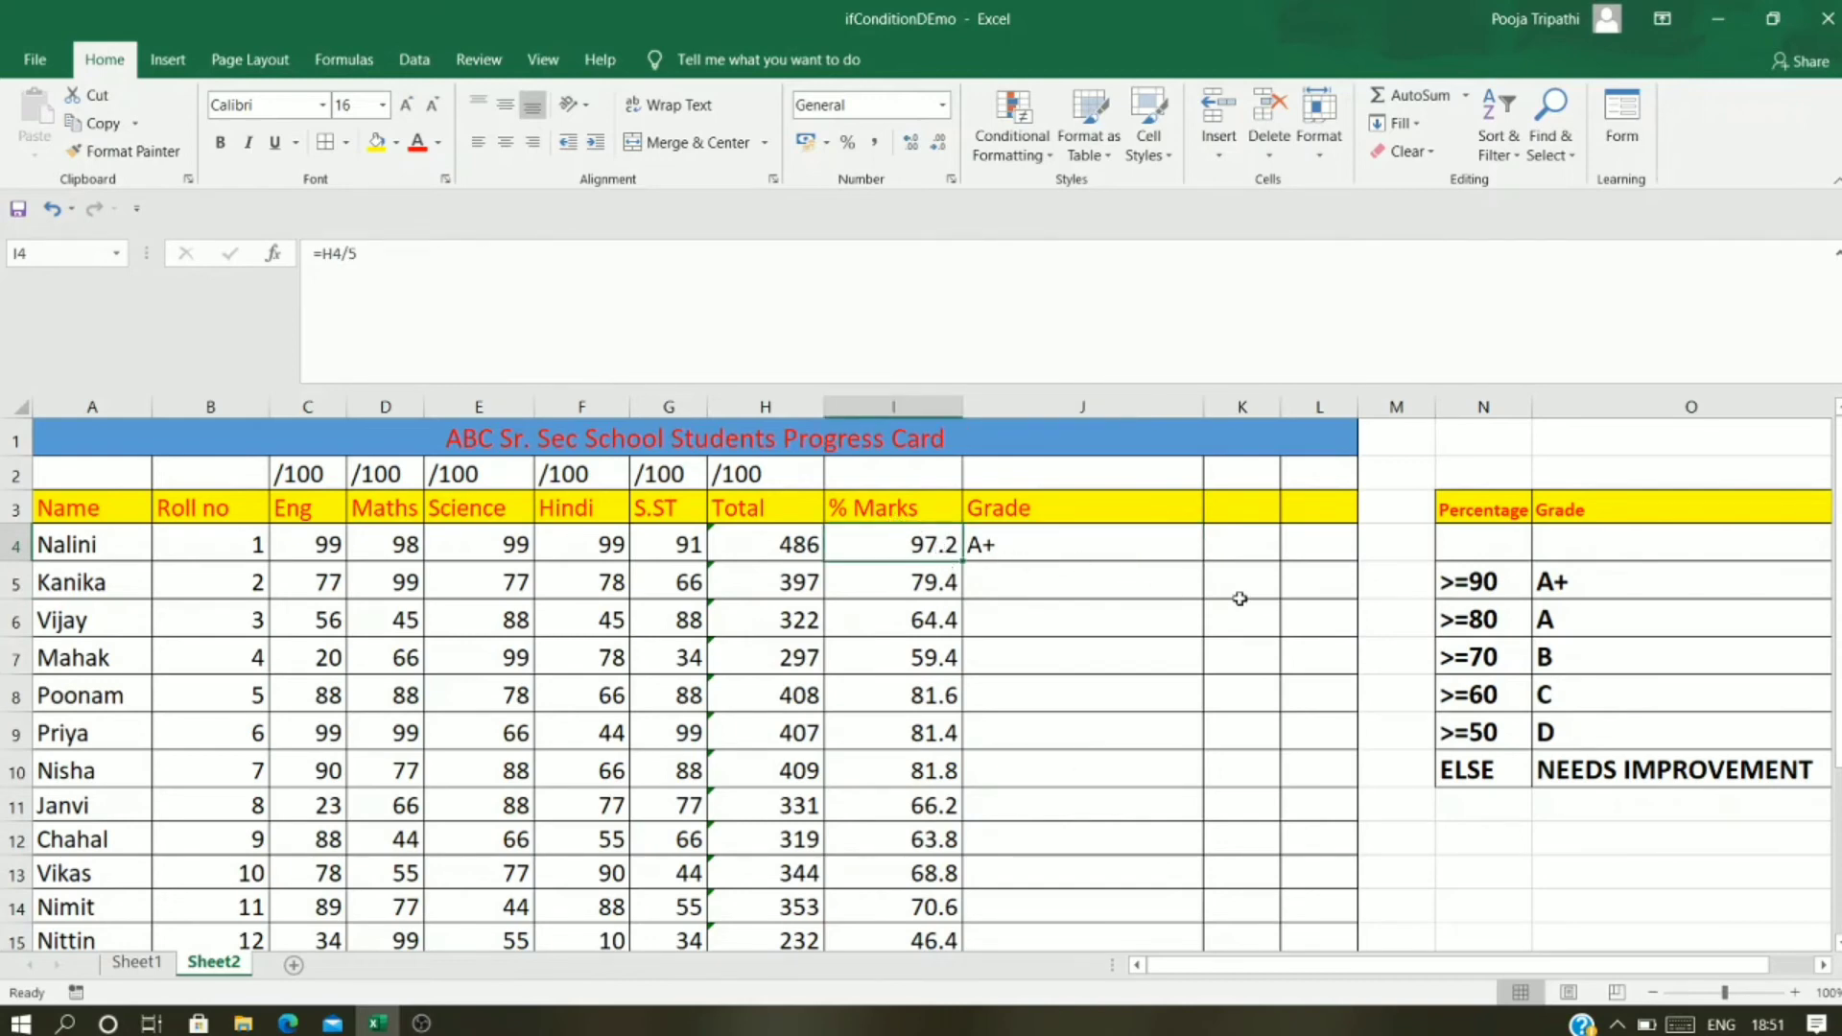
{"action": "left_click", "coordinate": [1609, 587]}
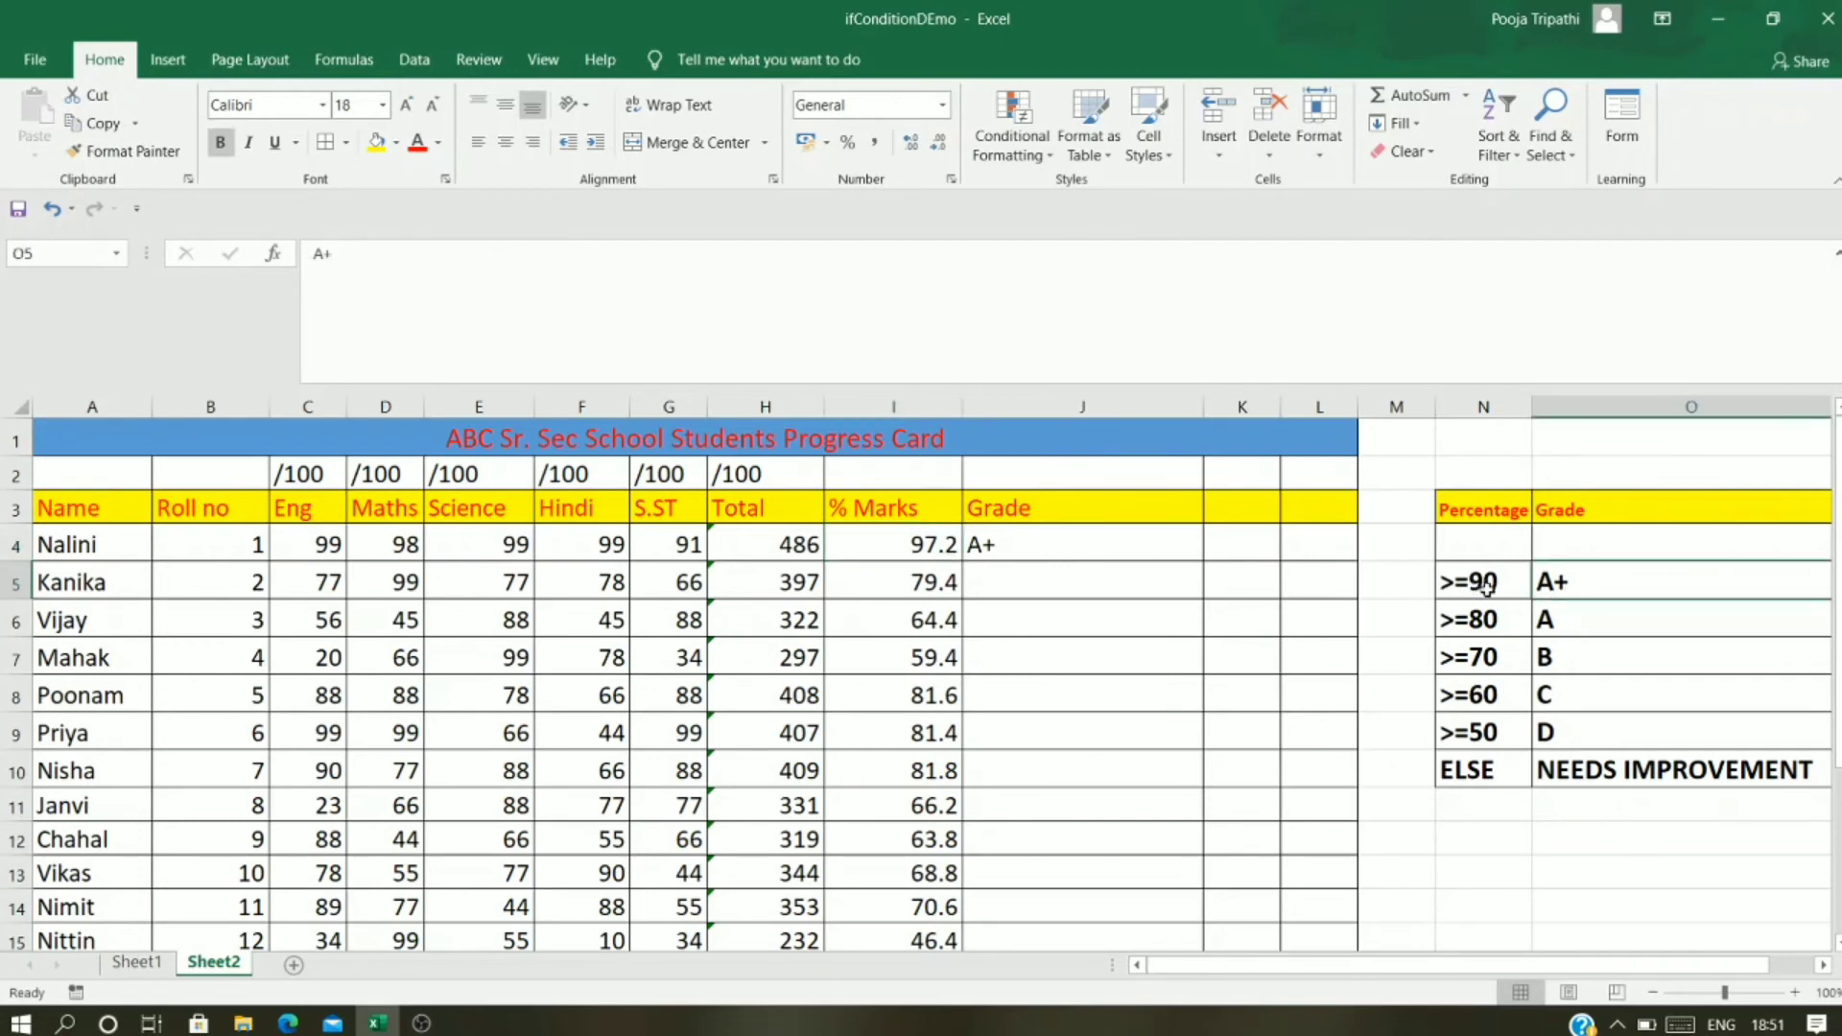
{"action": "left_click", "coordinate": [936, 543]}
{"action": "left_click", "coordinate": [988, 549]}
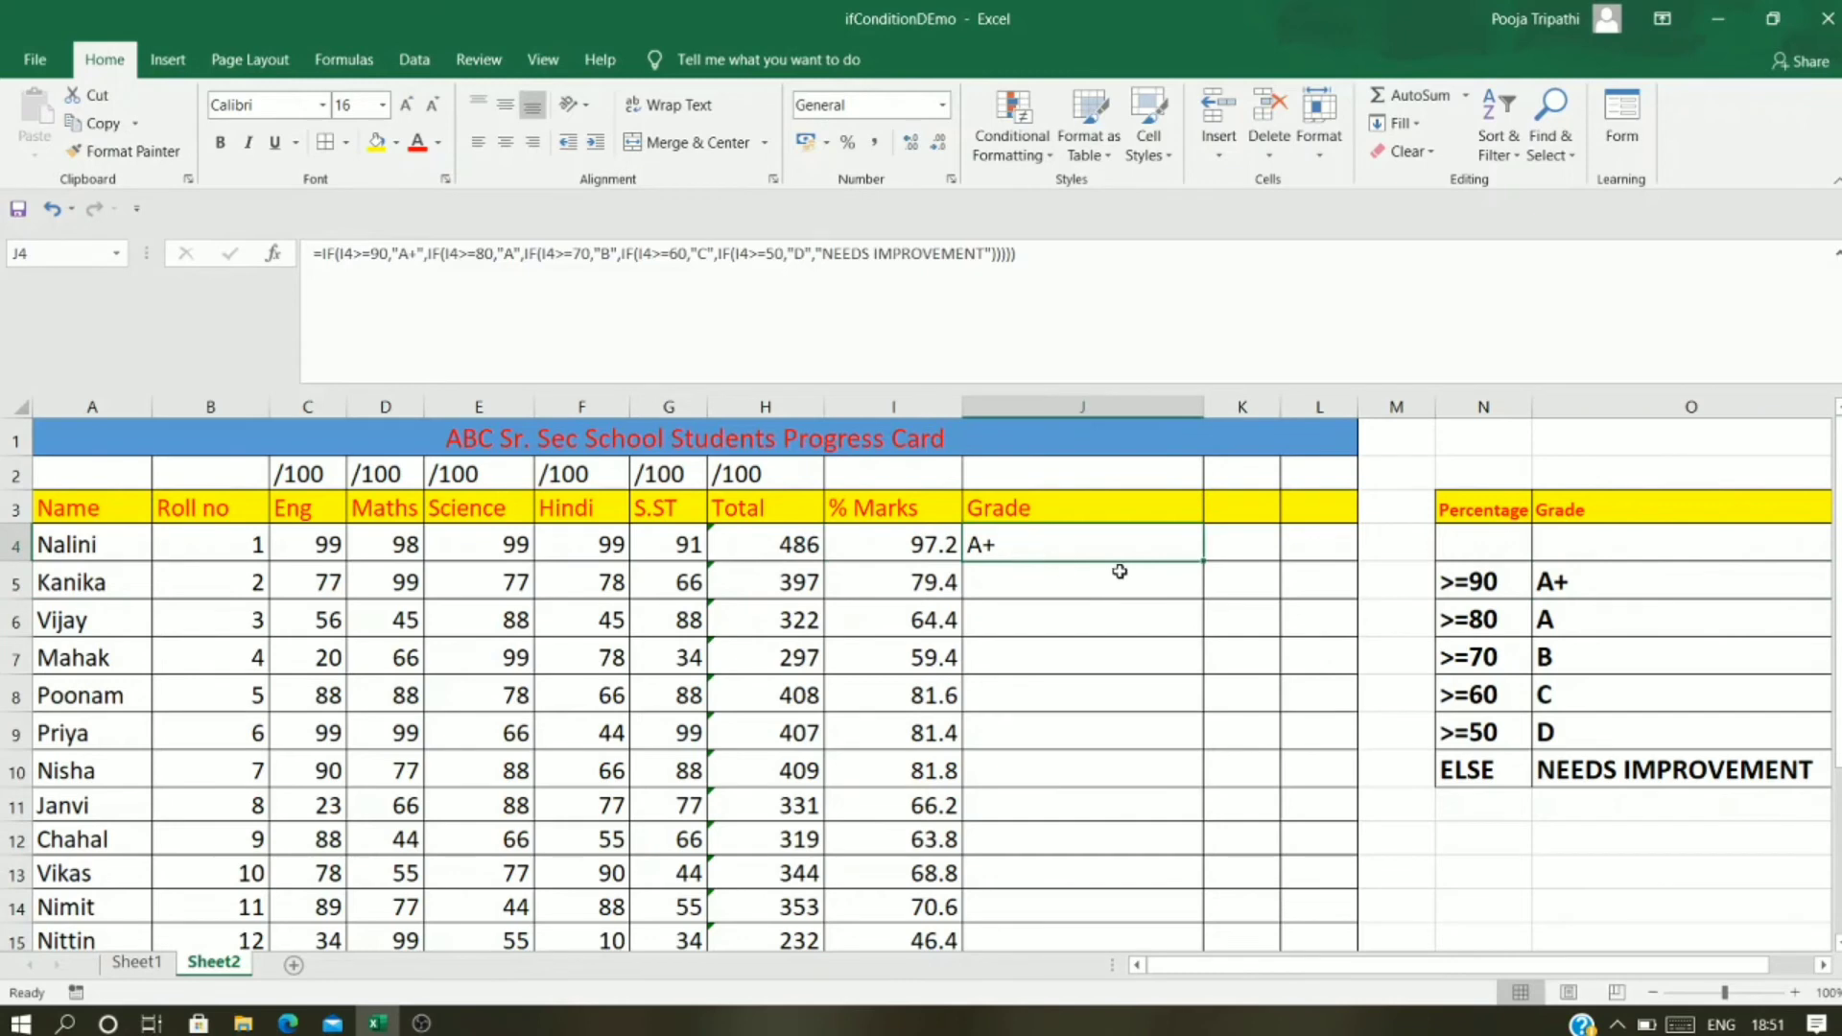
{"action": "left_click_drag", "start_coordinate": [1198, 563], "coordinate": [1160, 906]}
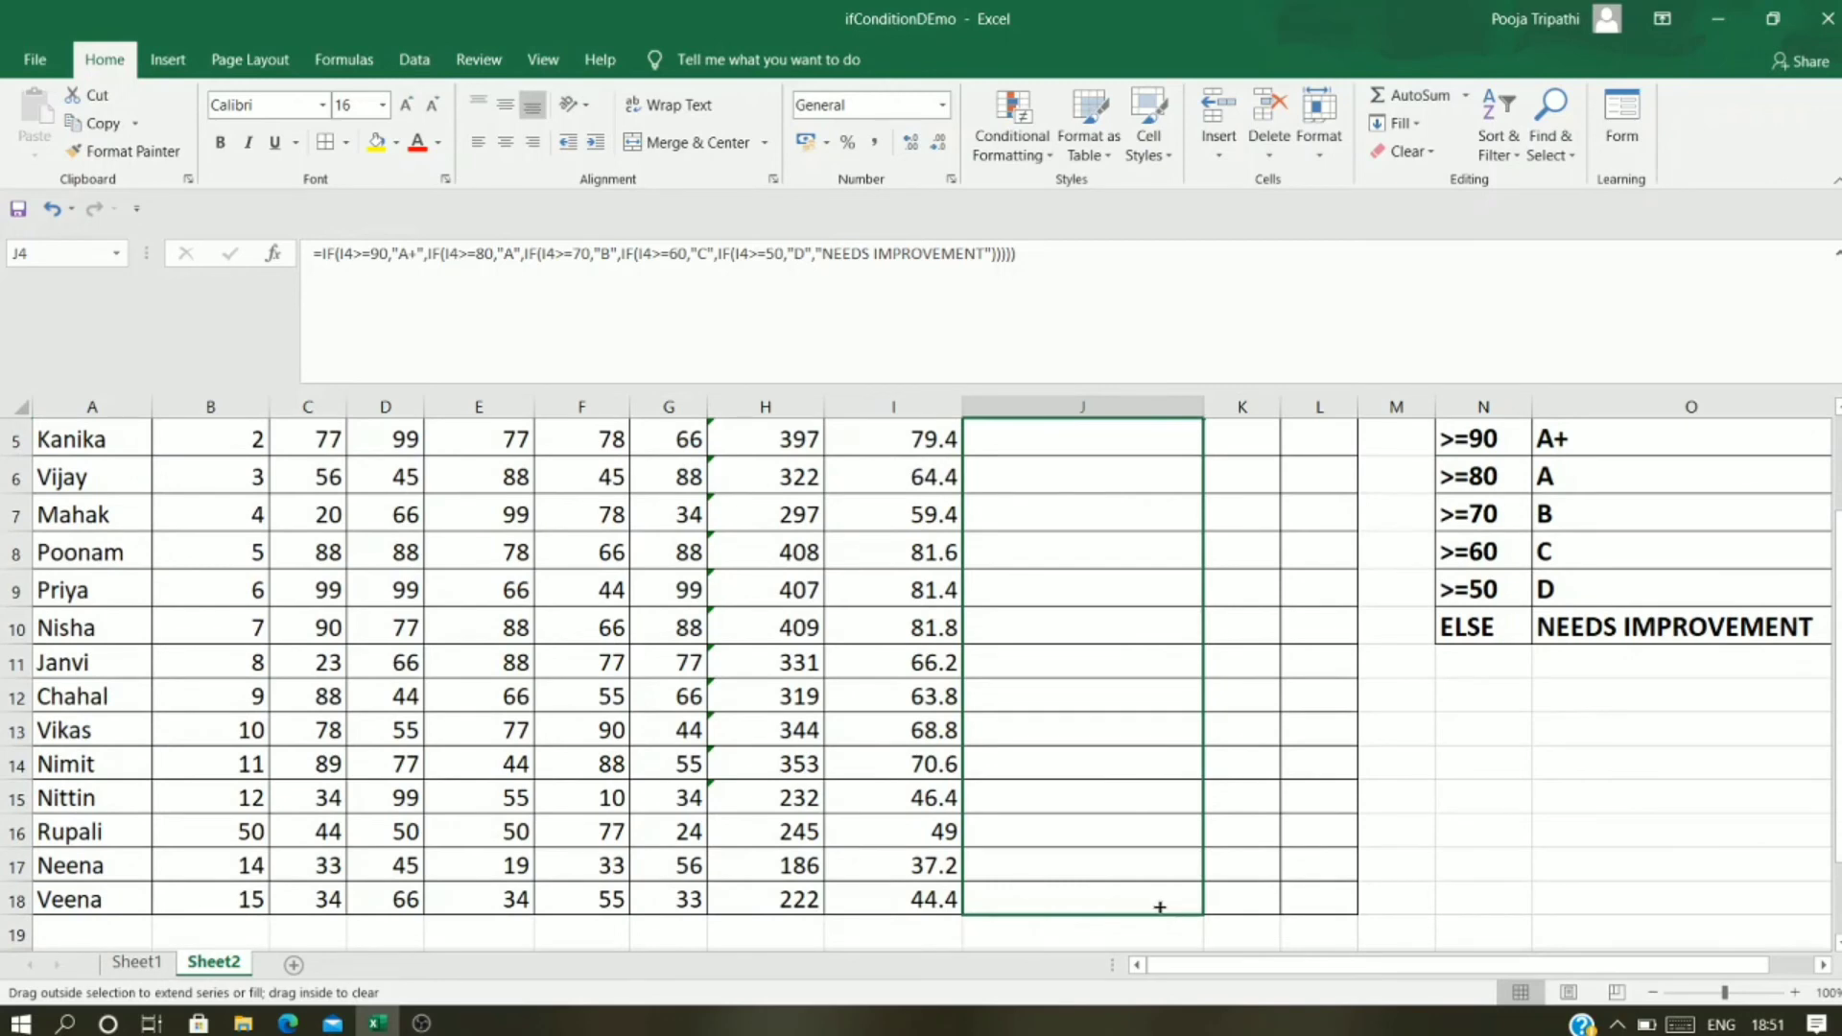
{"action": "mouse_move", "coordinate": [1160, 906]}
{"action": "left_mouse_down"}
{"action": "mouse_move", "coordinate": [1156, 875]}
{"action": "mouse_move", "coordinate": [1195, 908]}
{"action": "left_mouse_up"}
{"action": "left_click", "coordinate": [1176, 867]}
{"action": "left_click", "coordinate": [1261, 809]}
{"action": "scroll", "coordinate": [1241, 740], "scroll_direction": "up", "scroll_amount": 2}
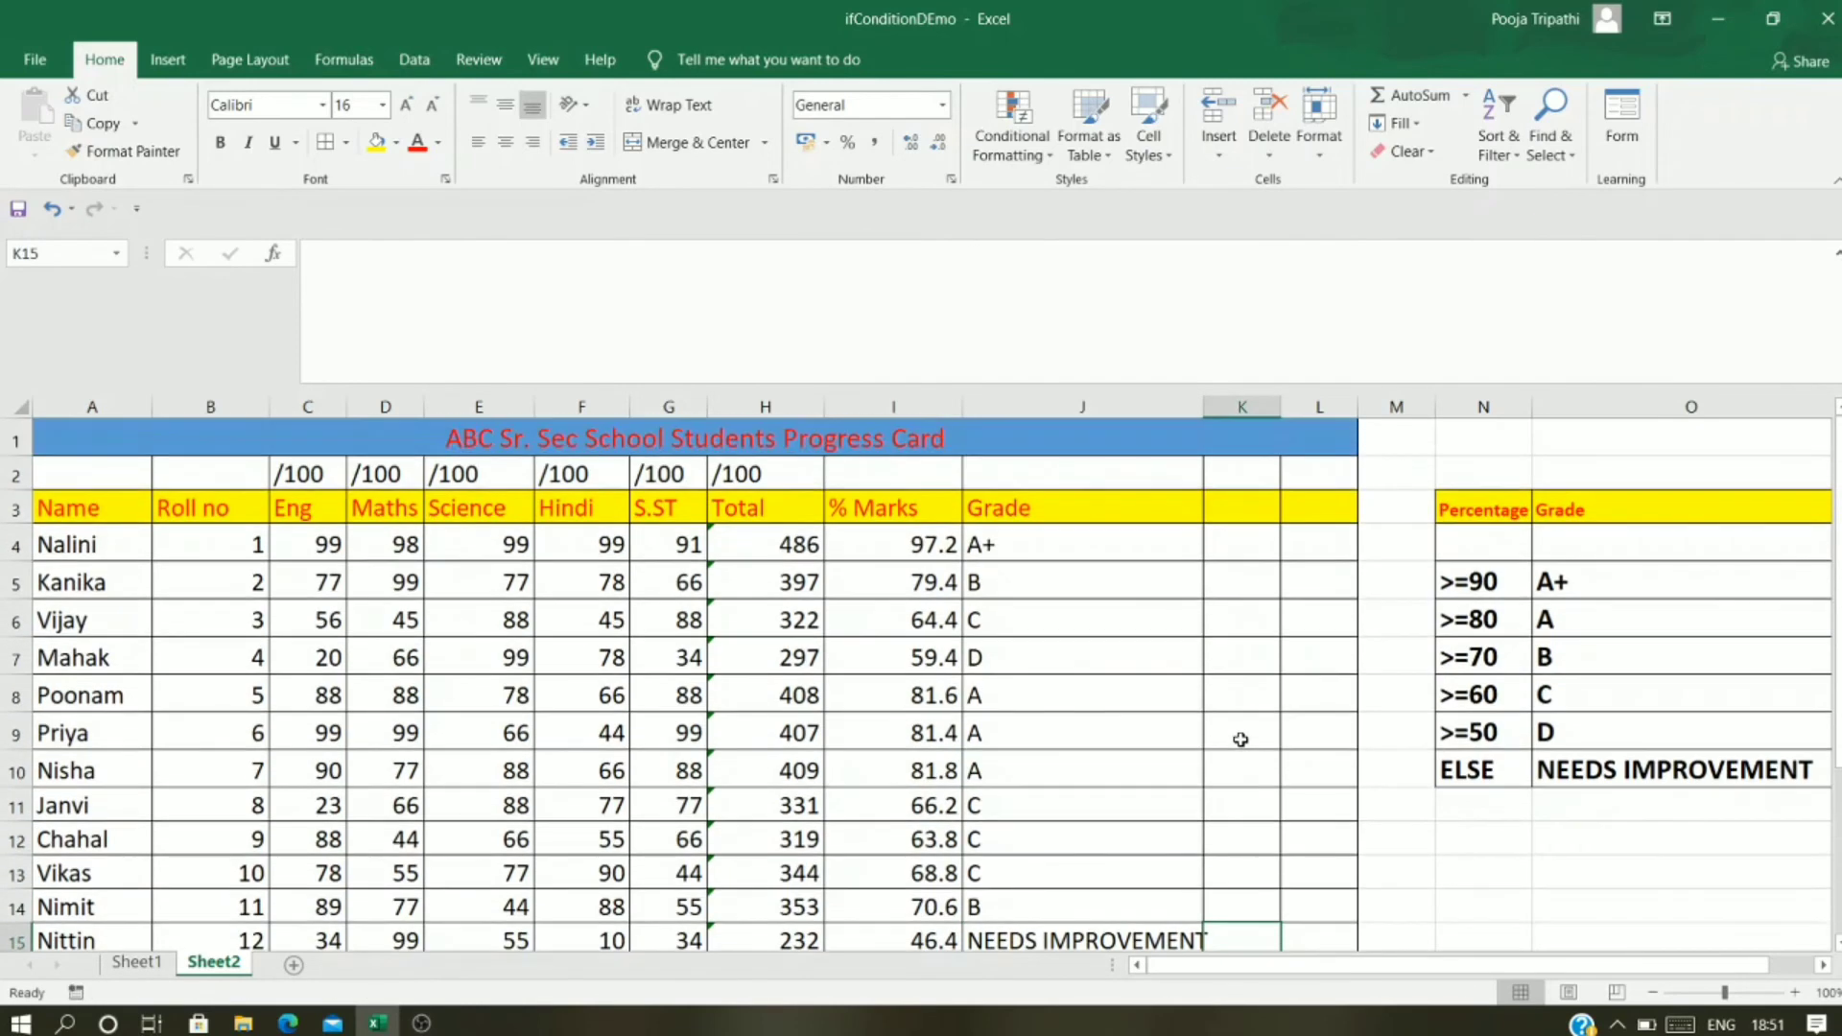
Step: Compare the grades in column J with the % Marks in column I and the thresholds in the percentage criteria table
{"action": "left_click", "coordinate": [977, 581]}
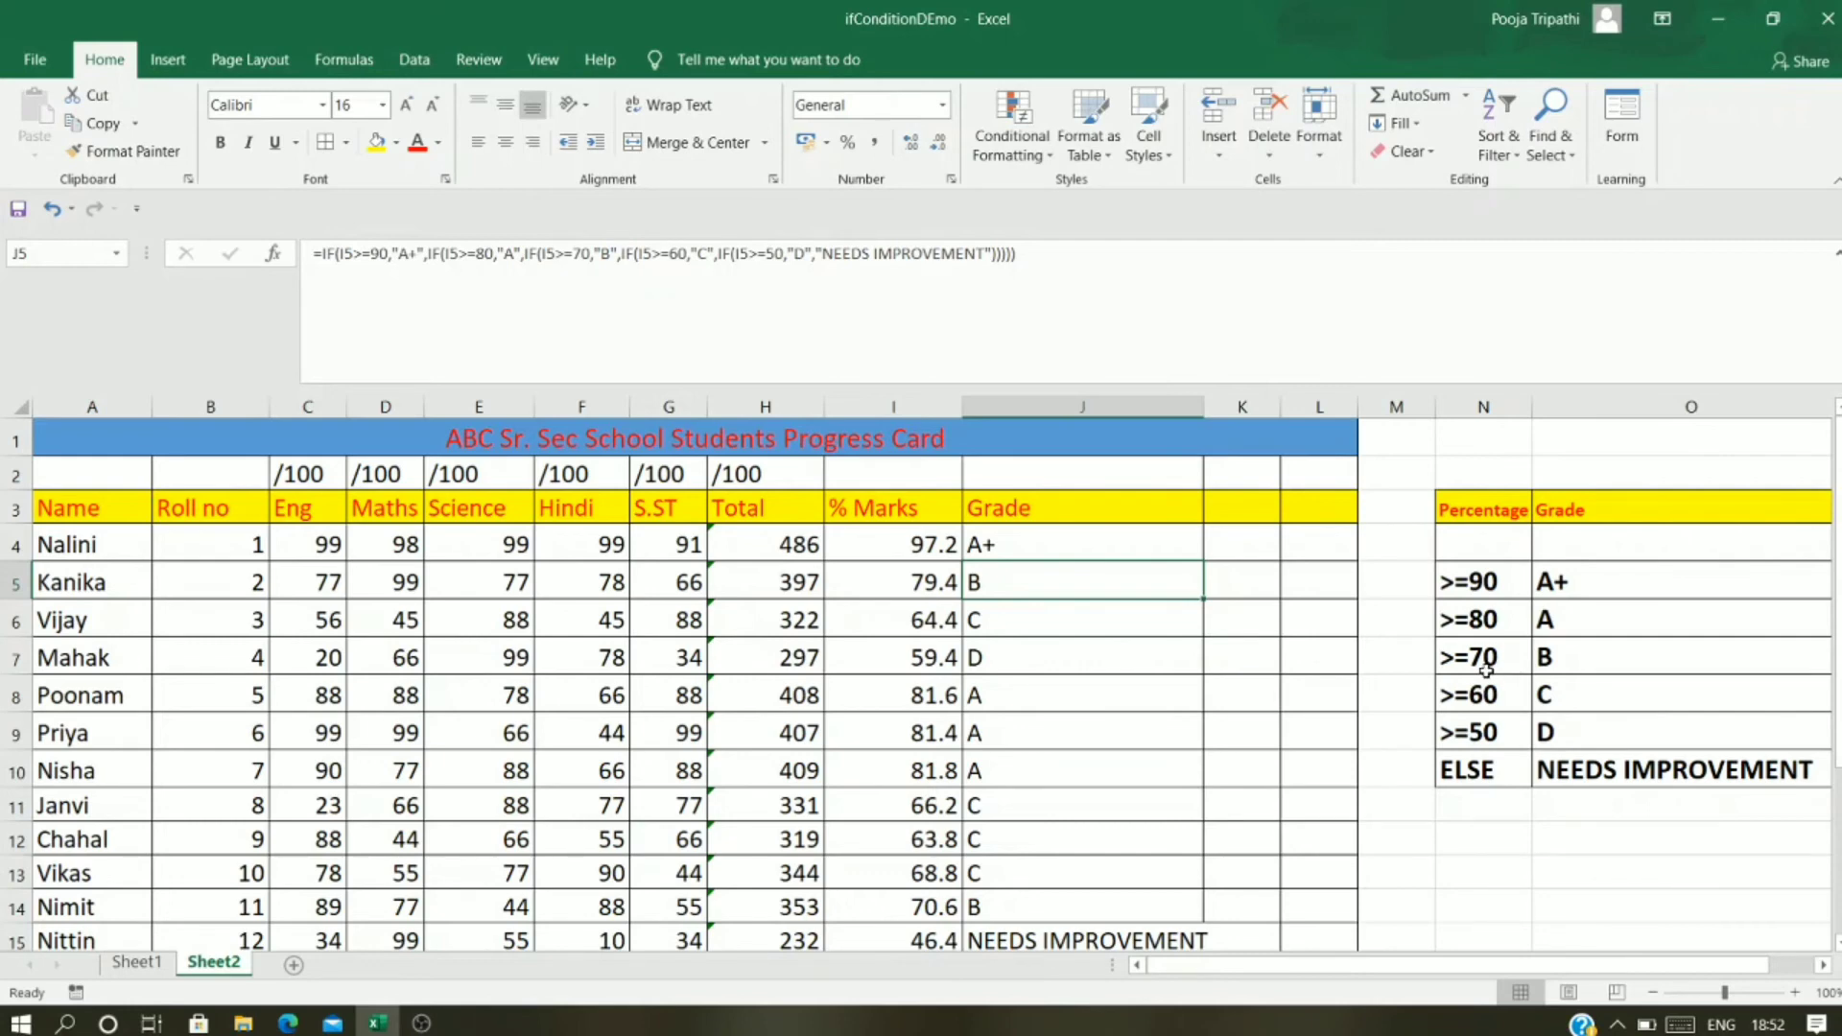
{"action": "left_click", "coordinate": [1511, 626]}
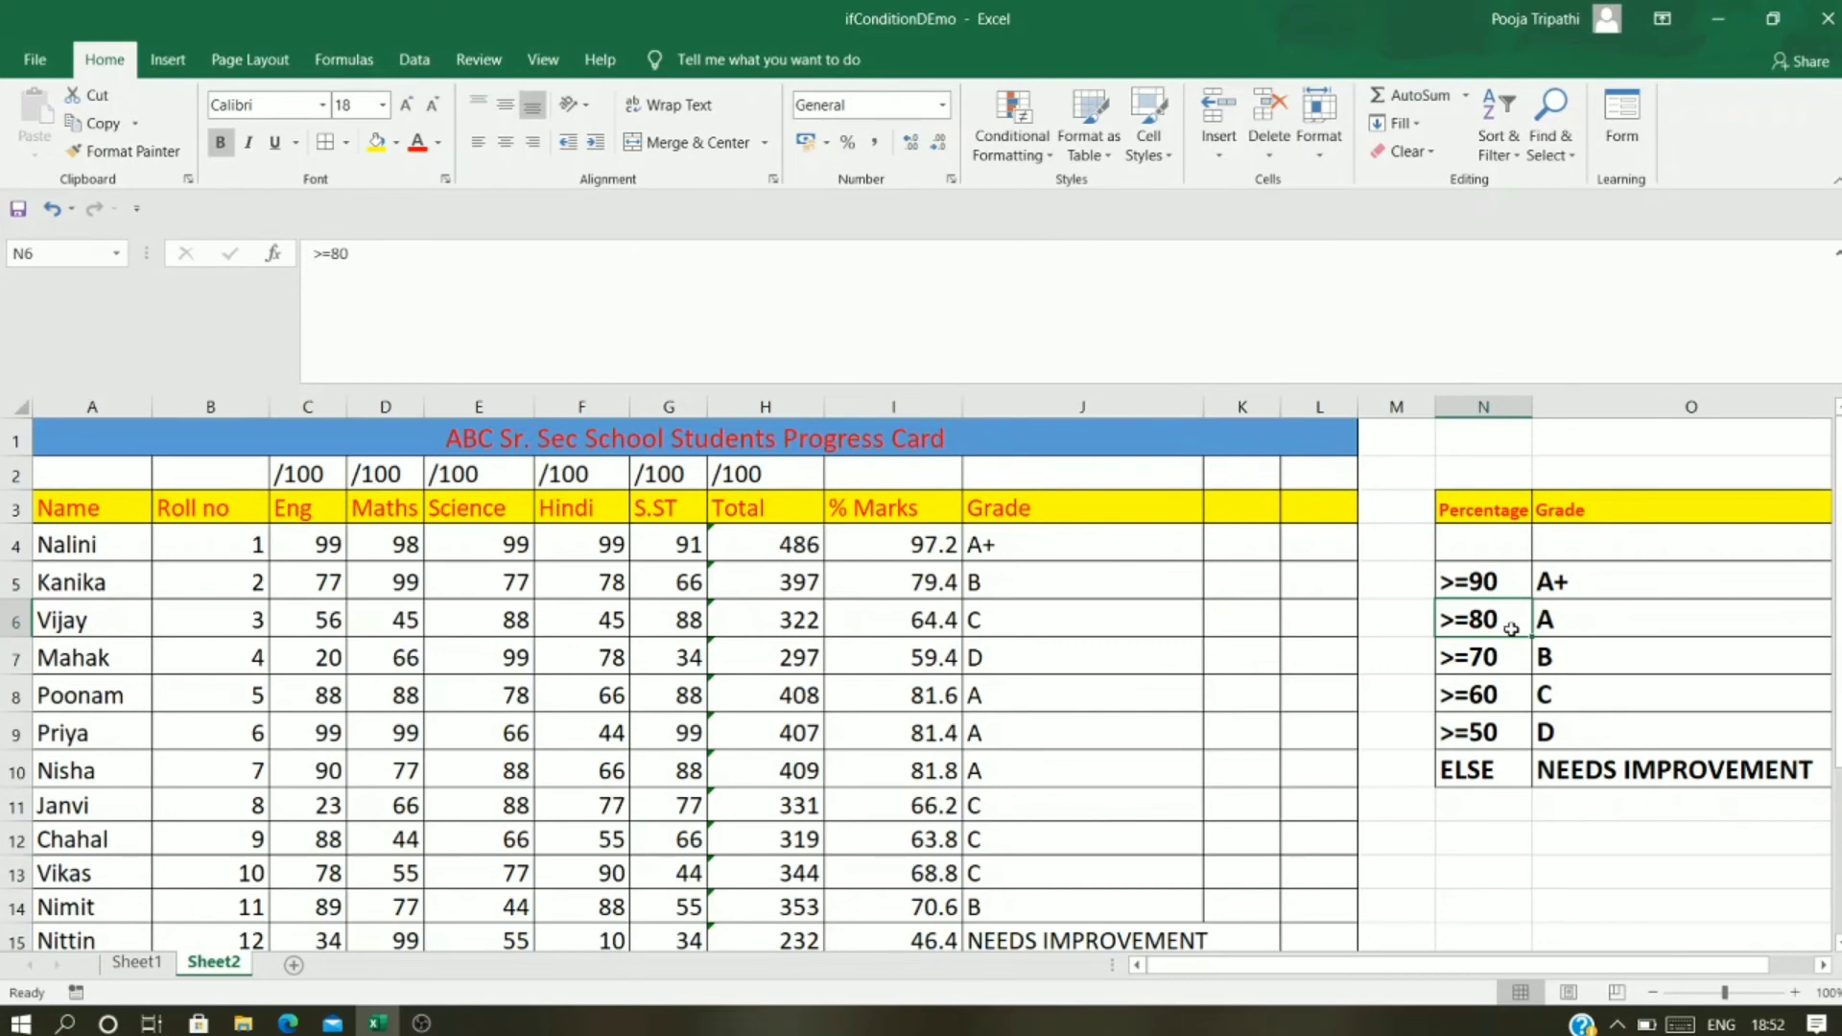
{"action": "left_click", "coordinate": [1163, 699]}
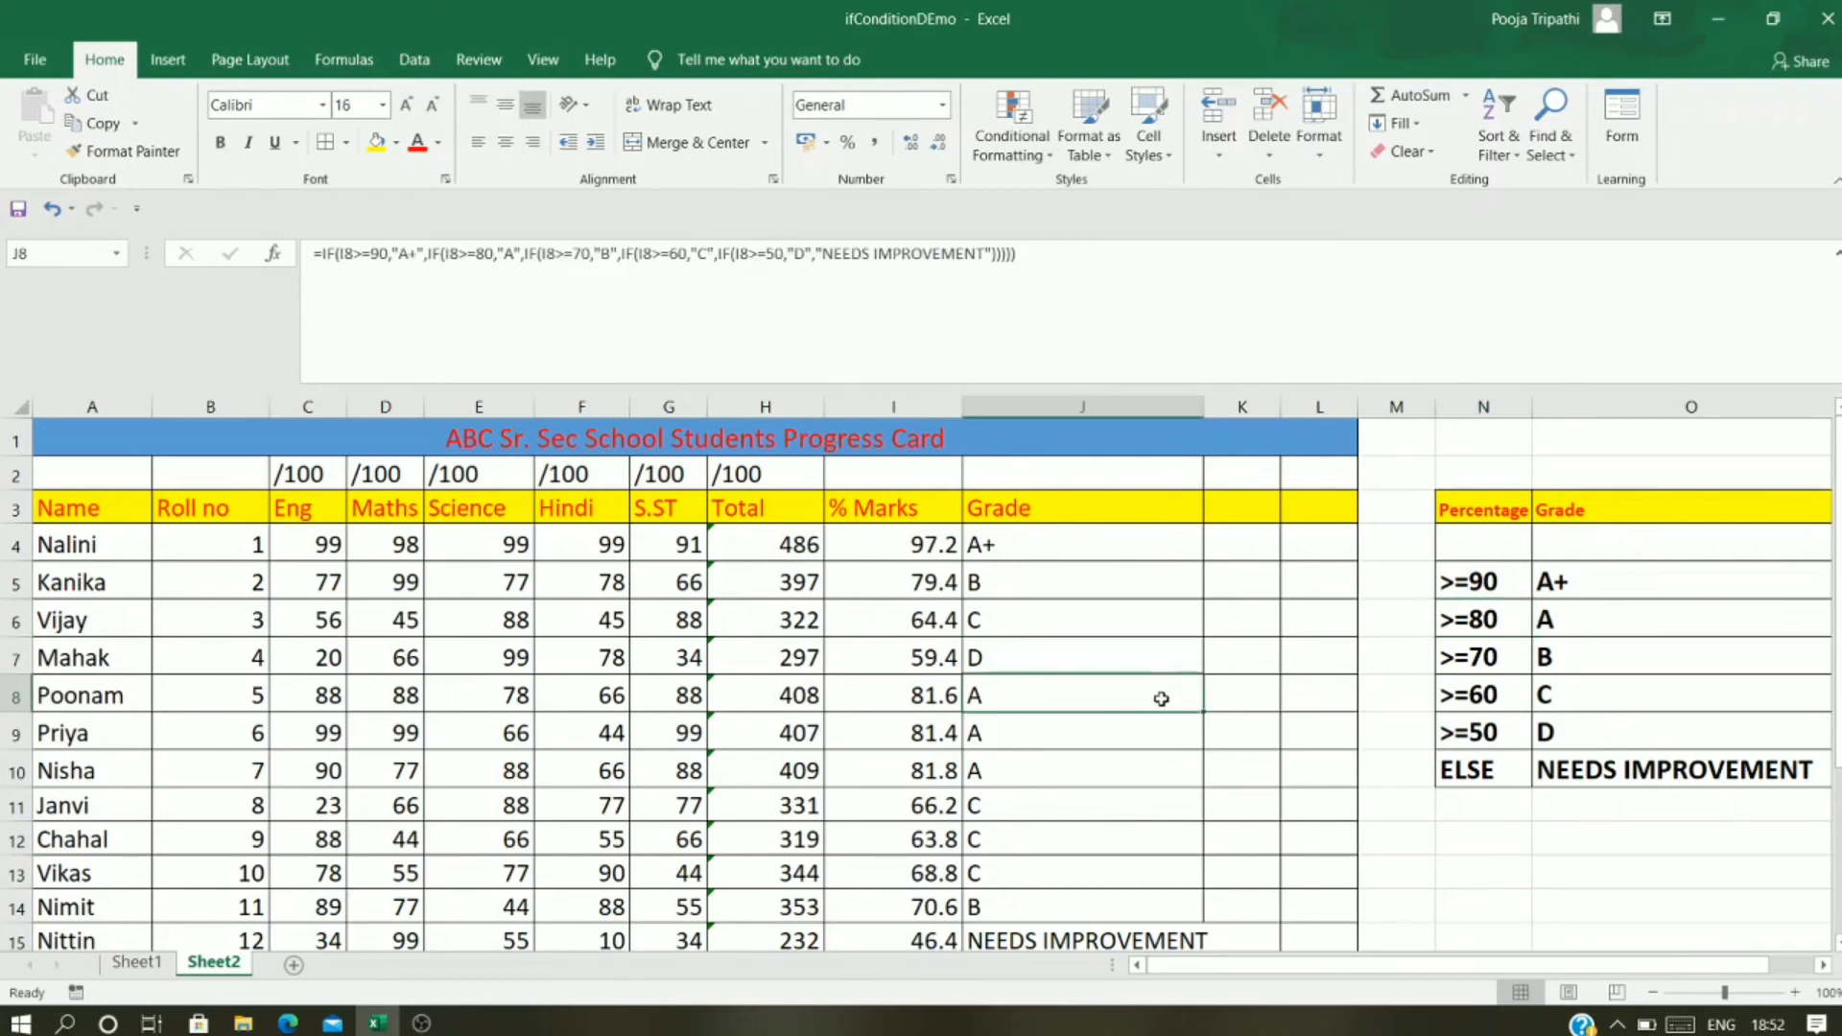
{"action": "left_click", "coordinate": [1499, 698]}
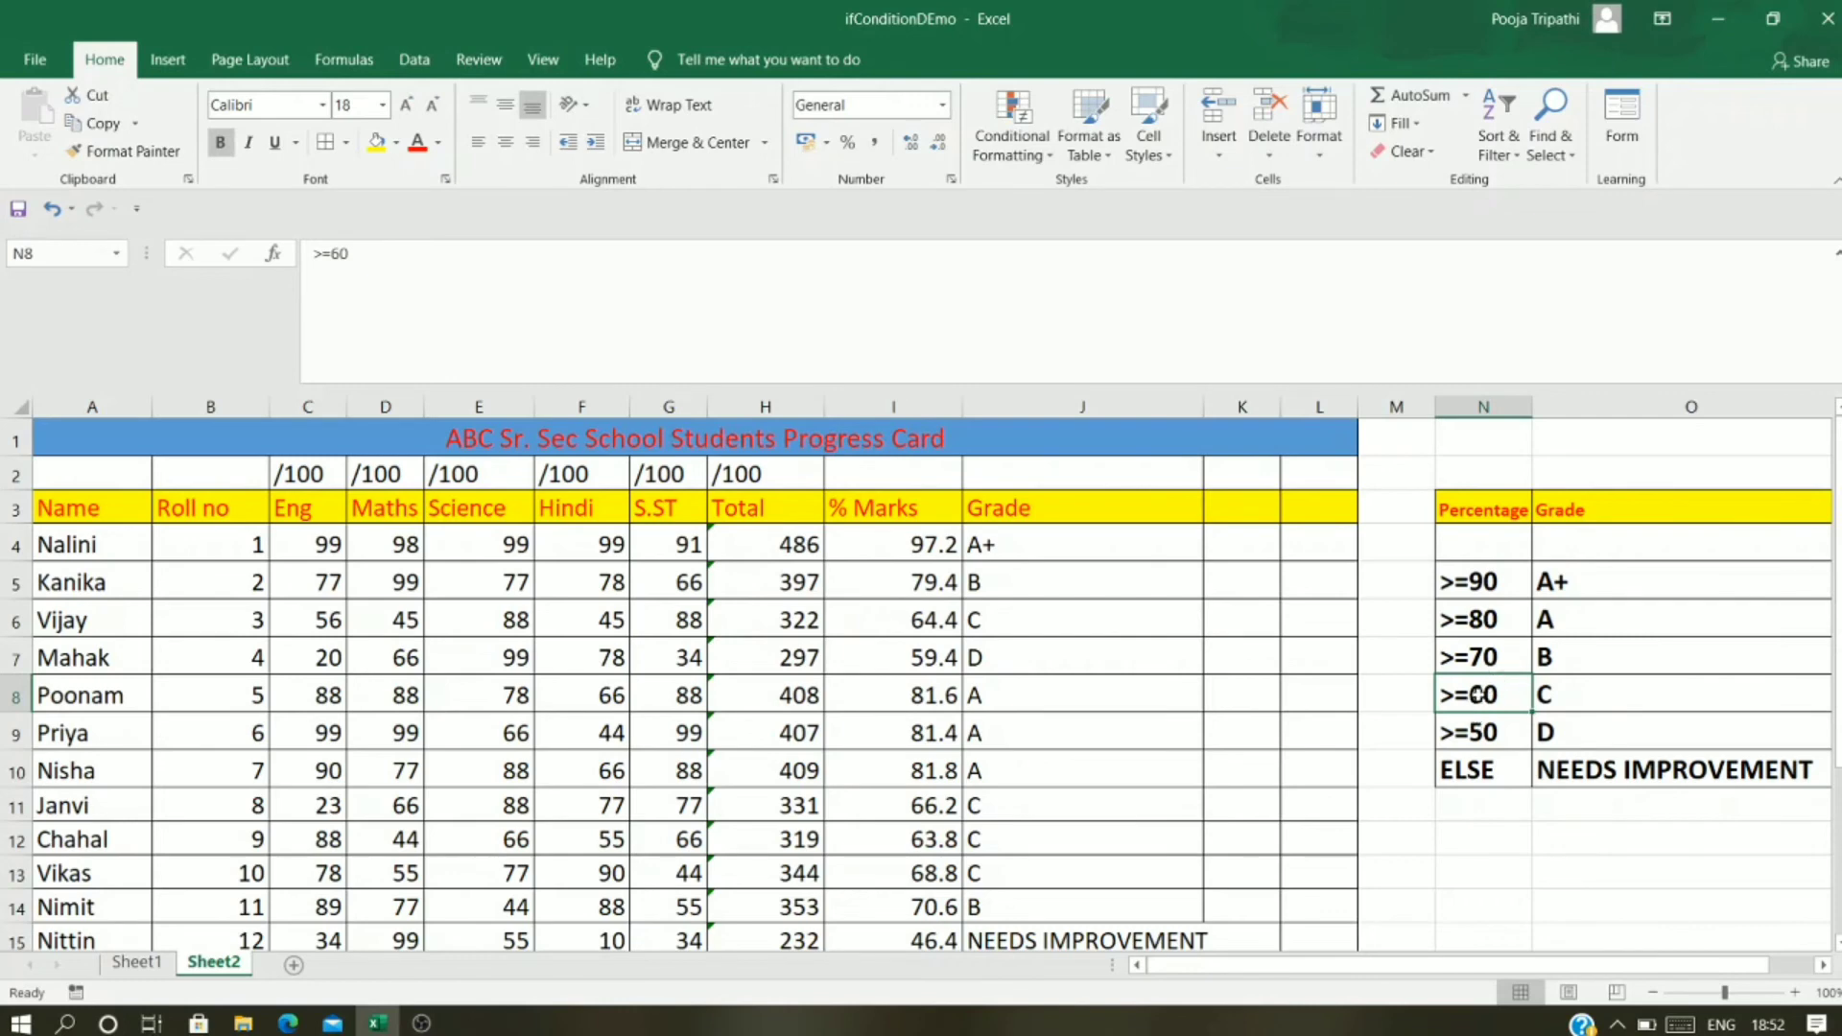
{"action": "left_click", "coordinate": [1022, 809]}
{"action": "key", "text": "Left"}
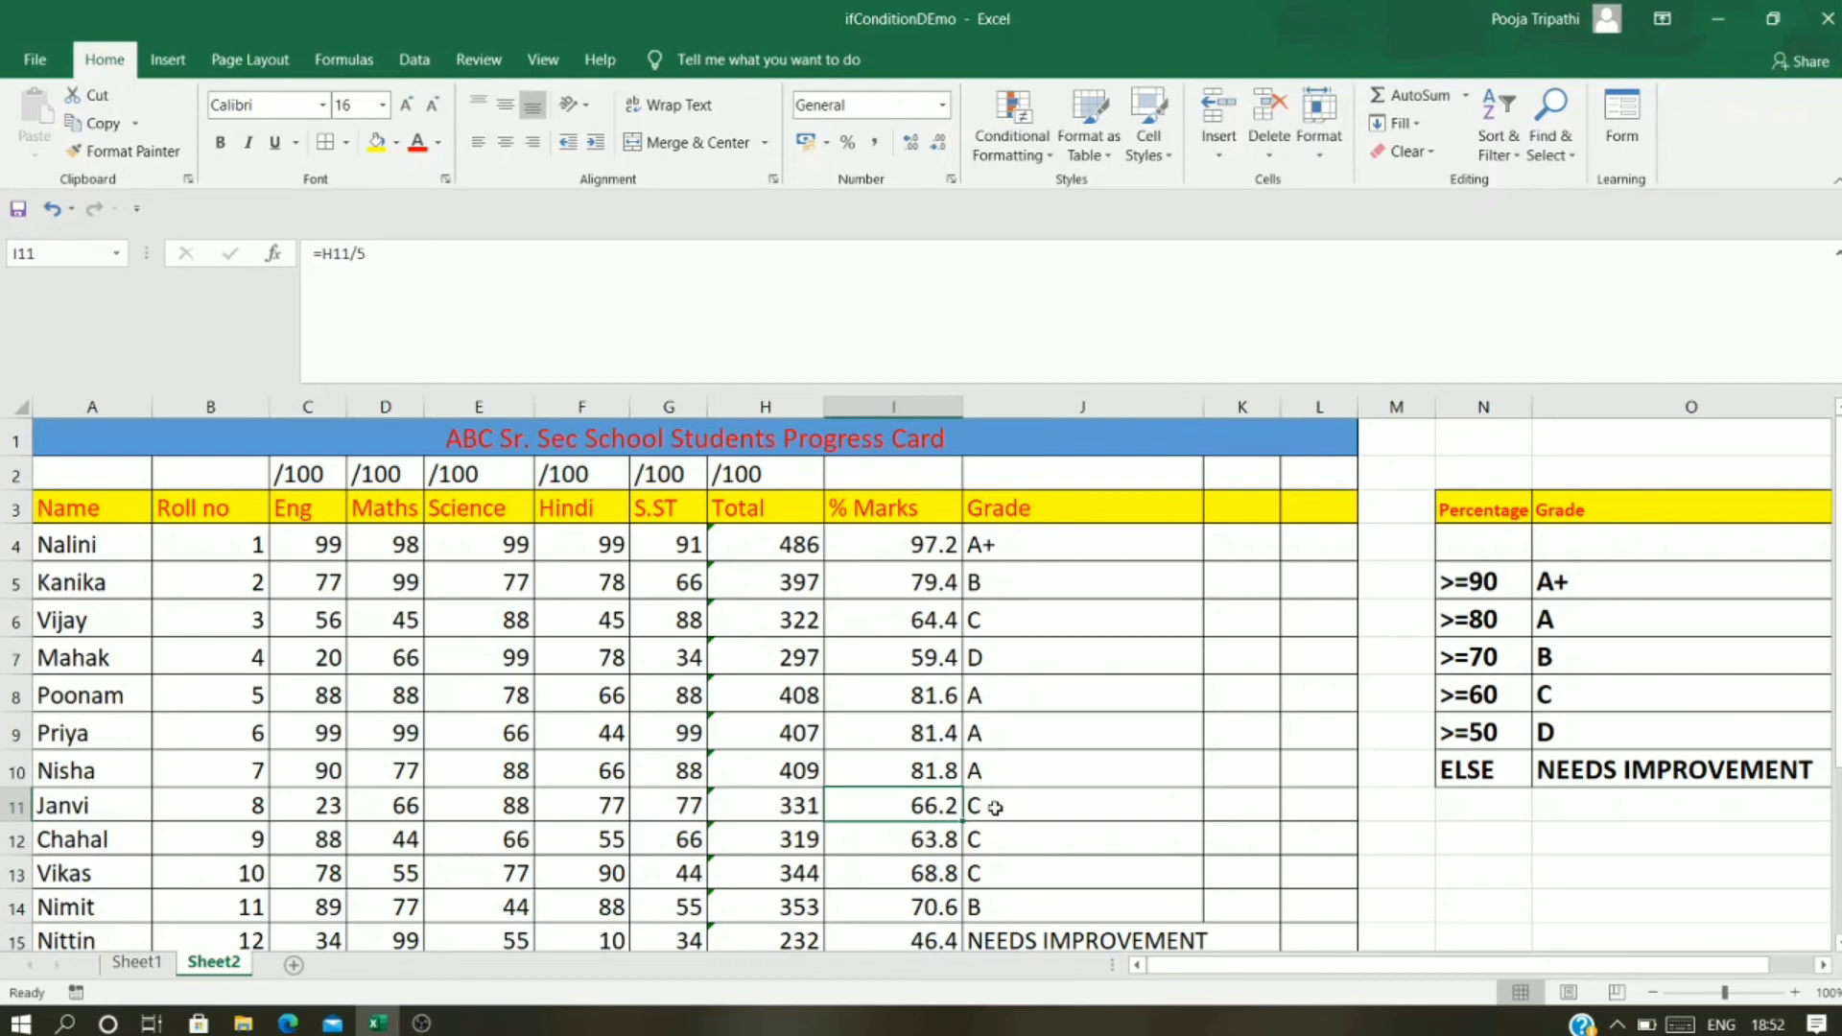
{"action": "left_click", "coordinate": [991, 810]}
{"action": "left_click", "coordinate": [941, 806]}
{"action": "left_click", "coordinate": [1026, 811]}
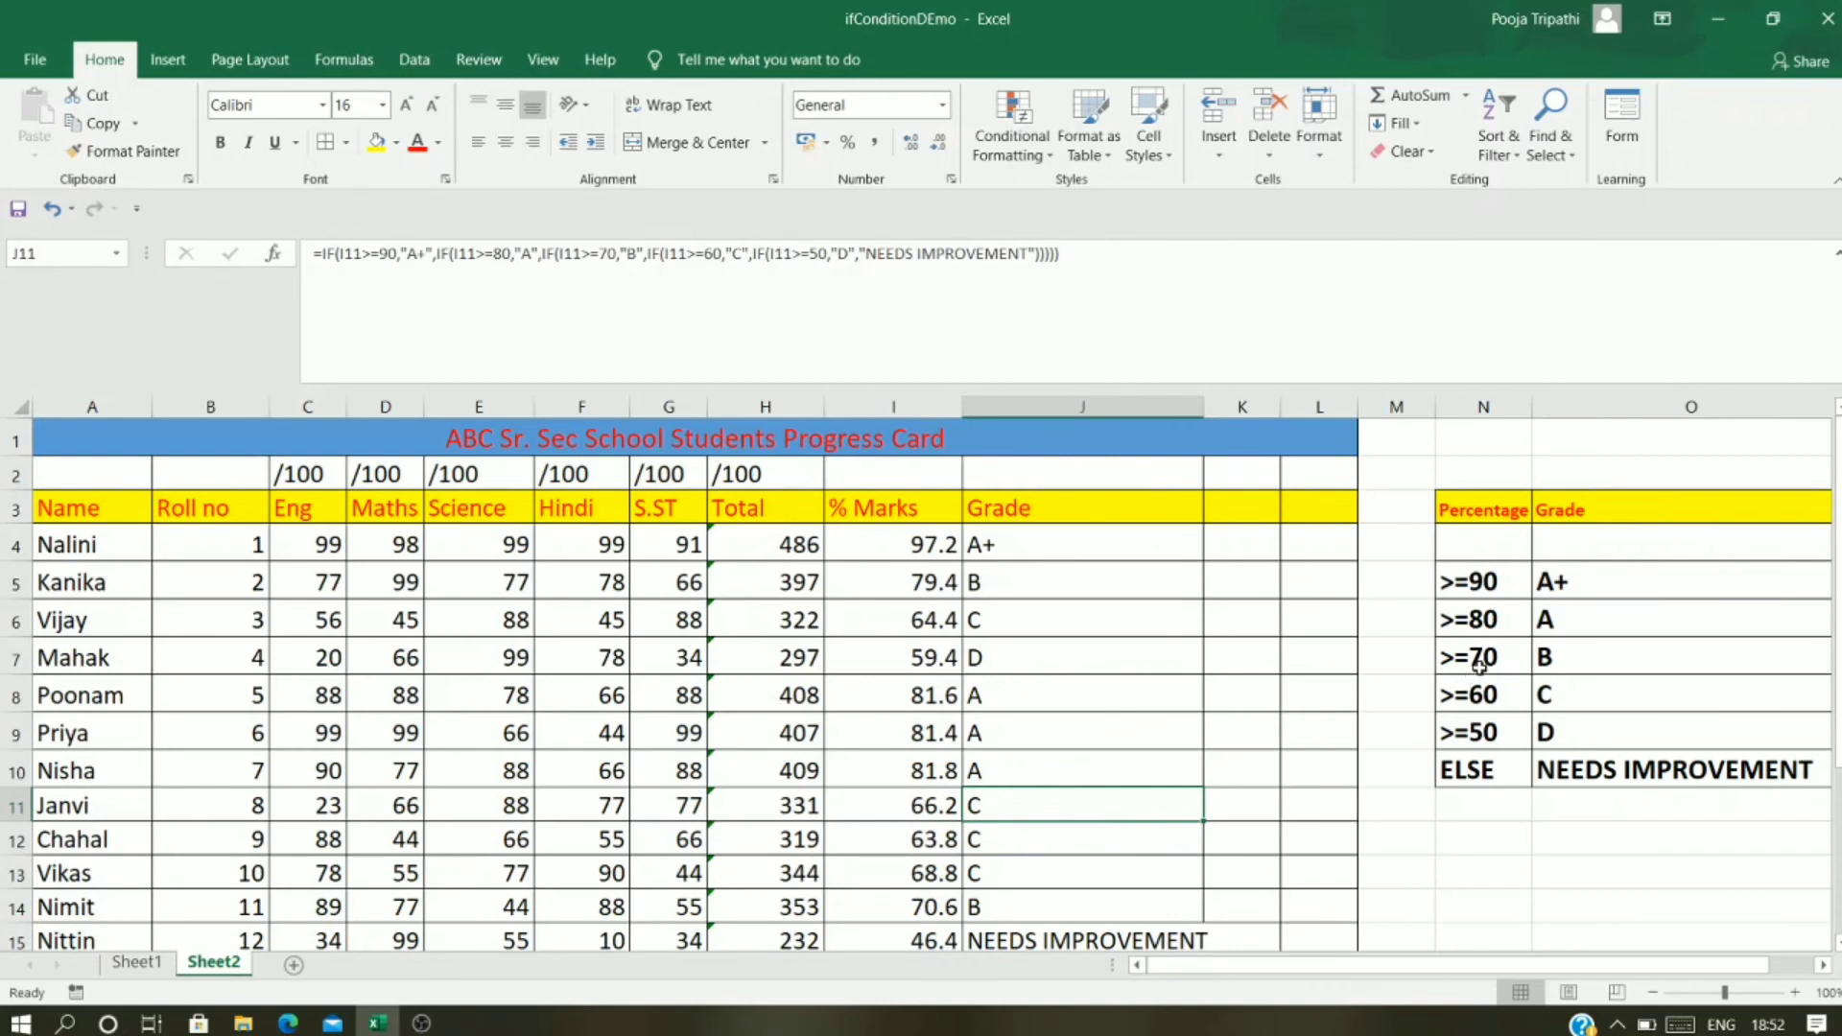
{"action": "left_click", "coordinate": [1114, 843]}
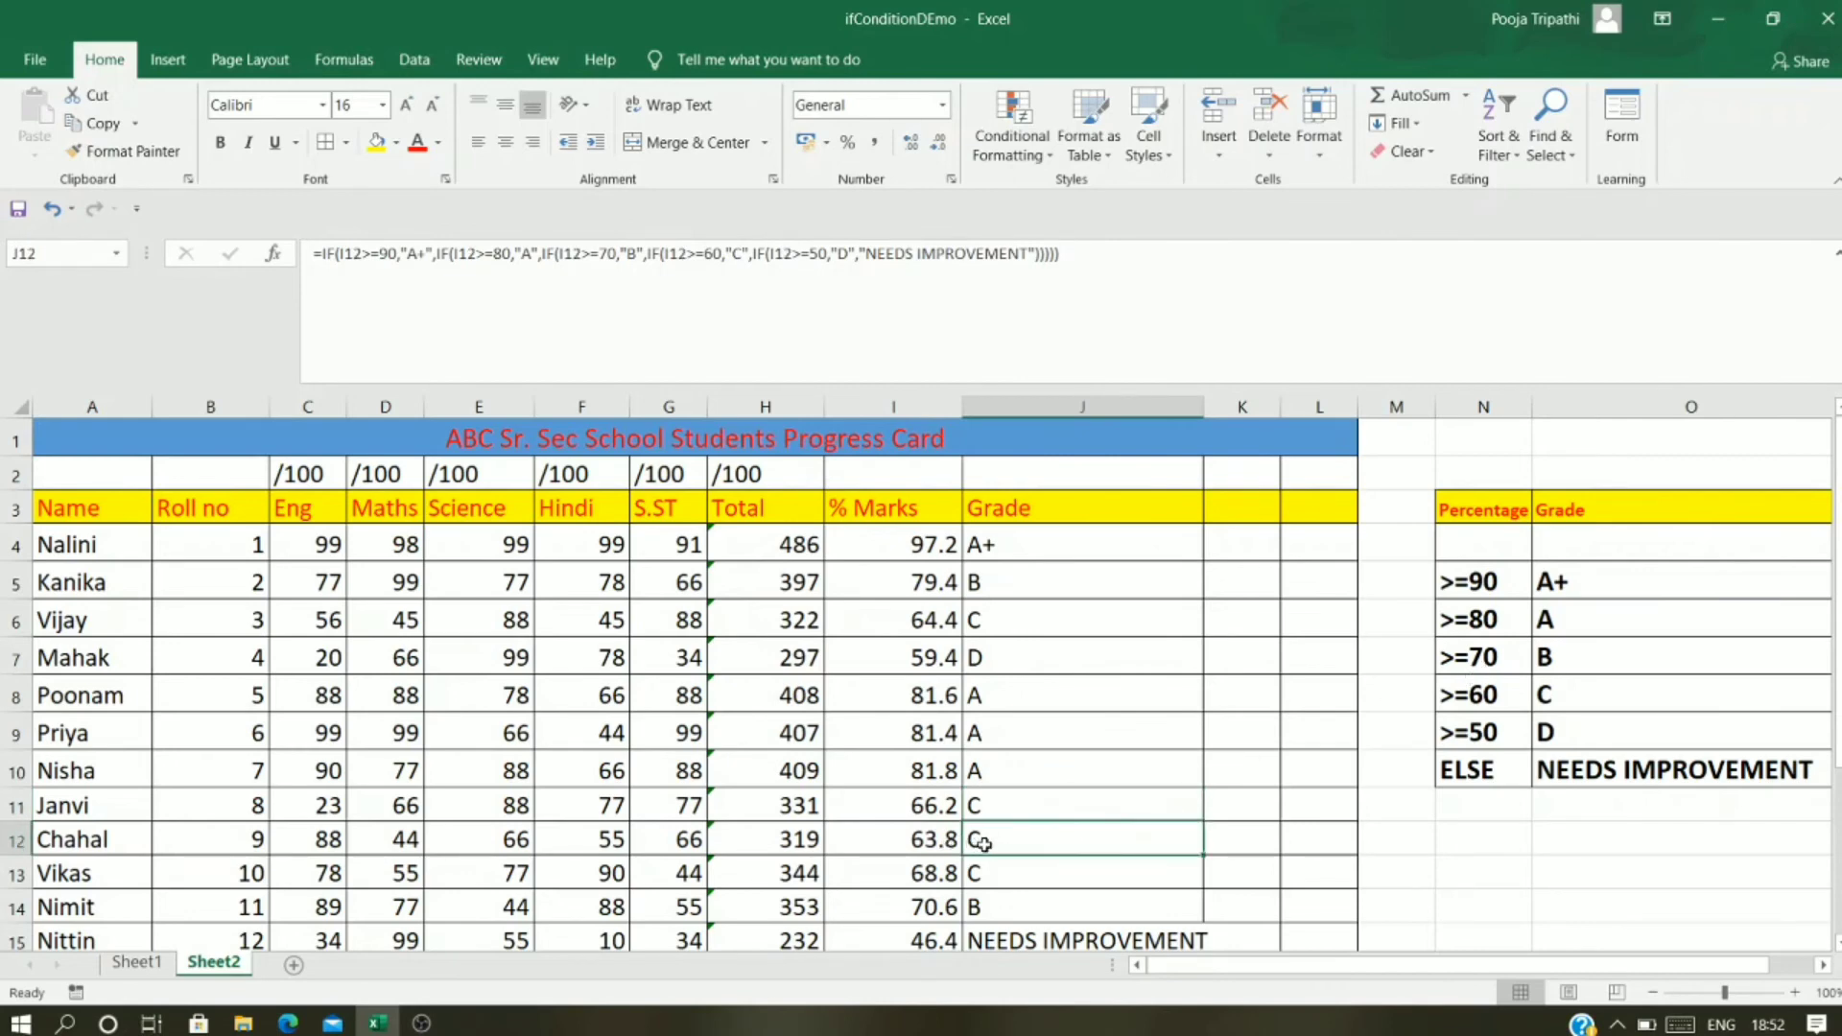
{"action": "scroll", "coordinate": [980, 859], "scroll_direction": "down", "scroll_amount": 2}
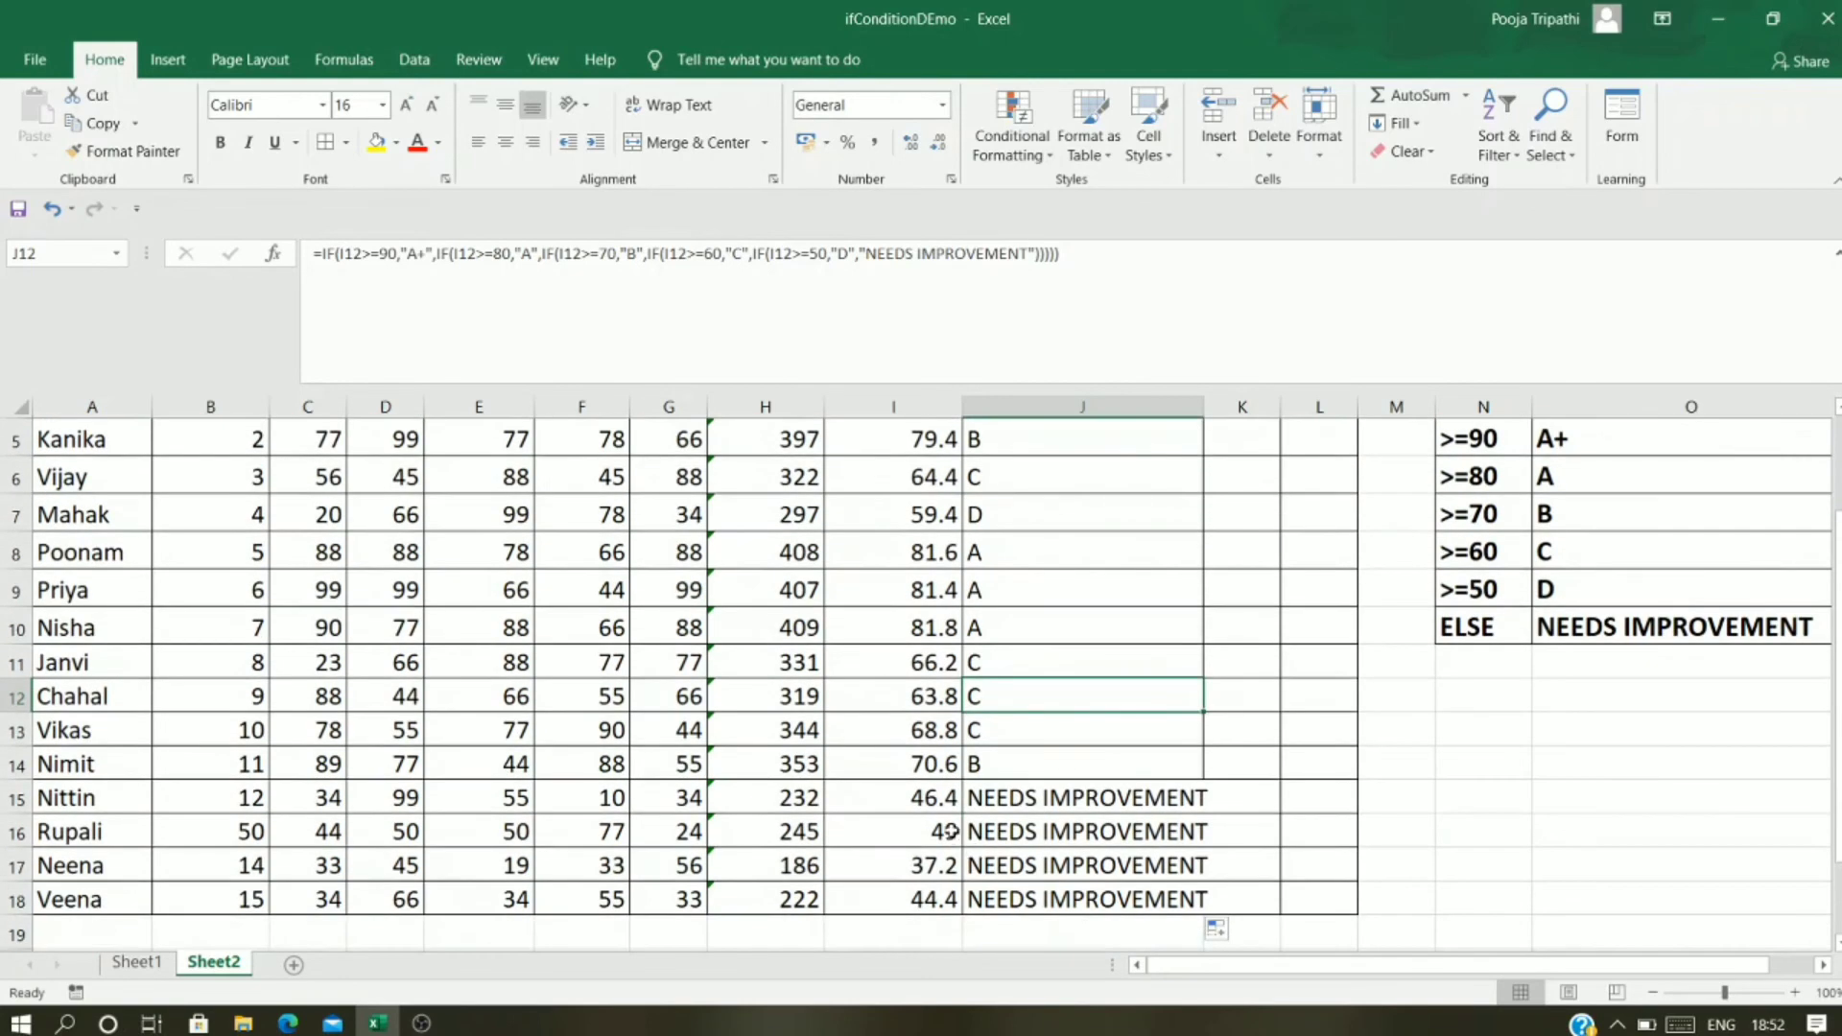
{"action": "left_click", "coordinate": [932, 768]}
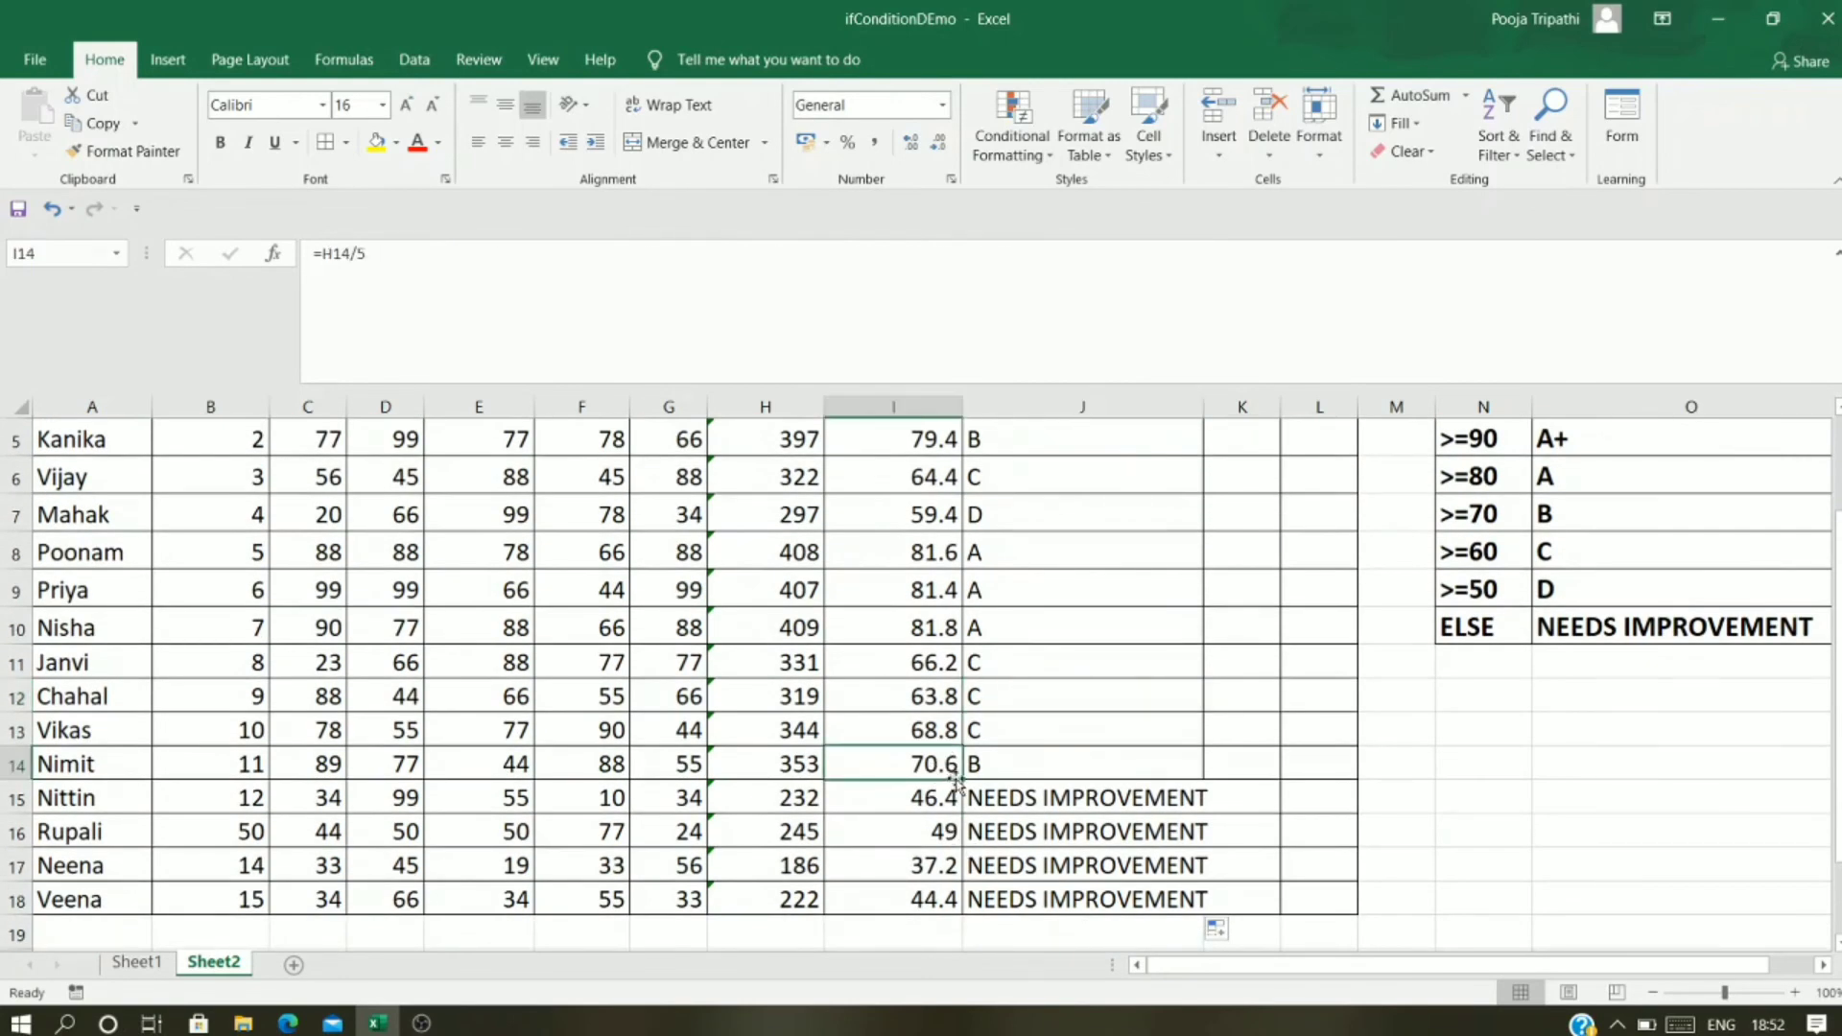
{"action": "left_click", "coordinate": [1576, 515]}
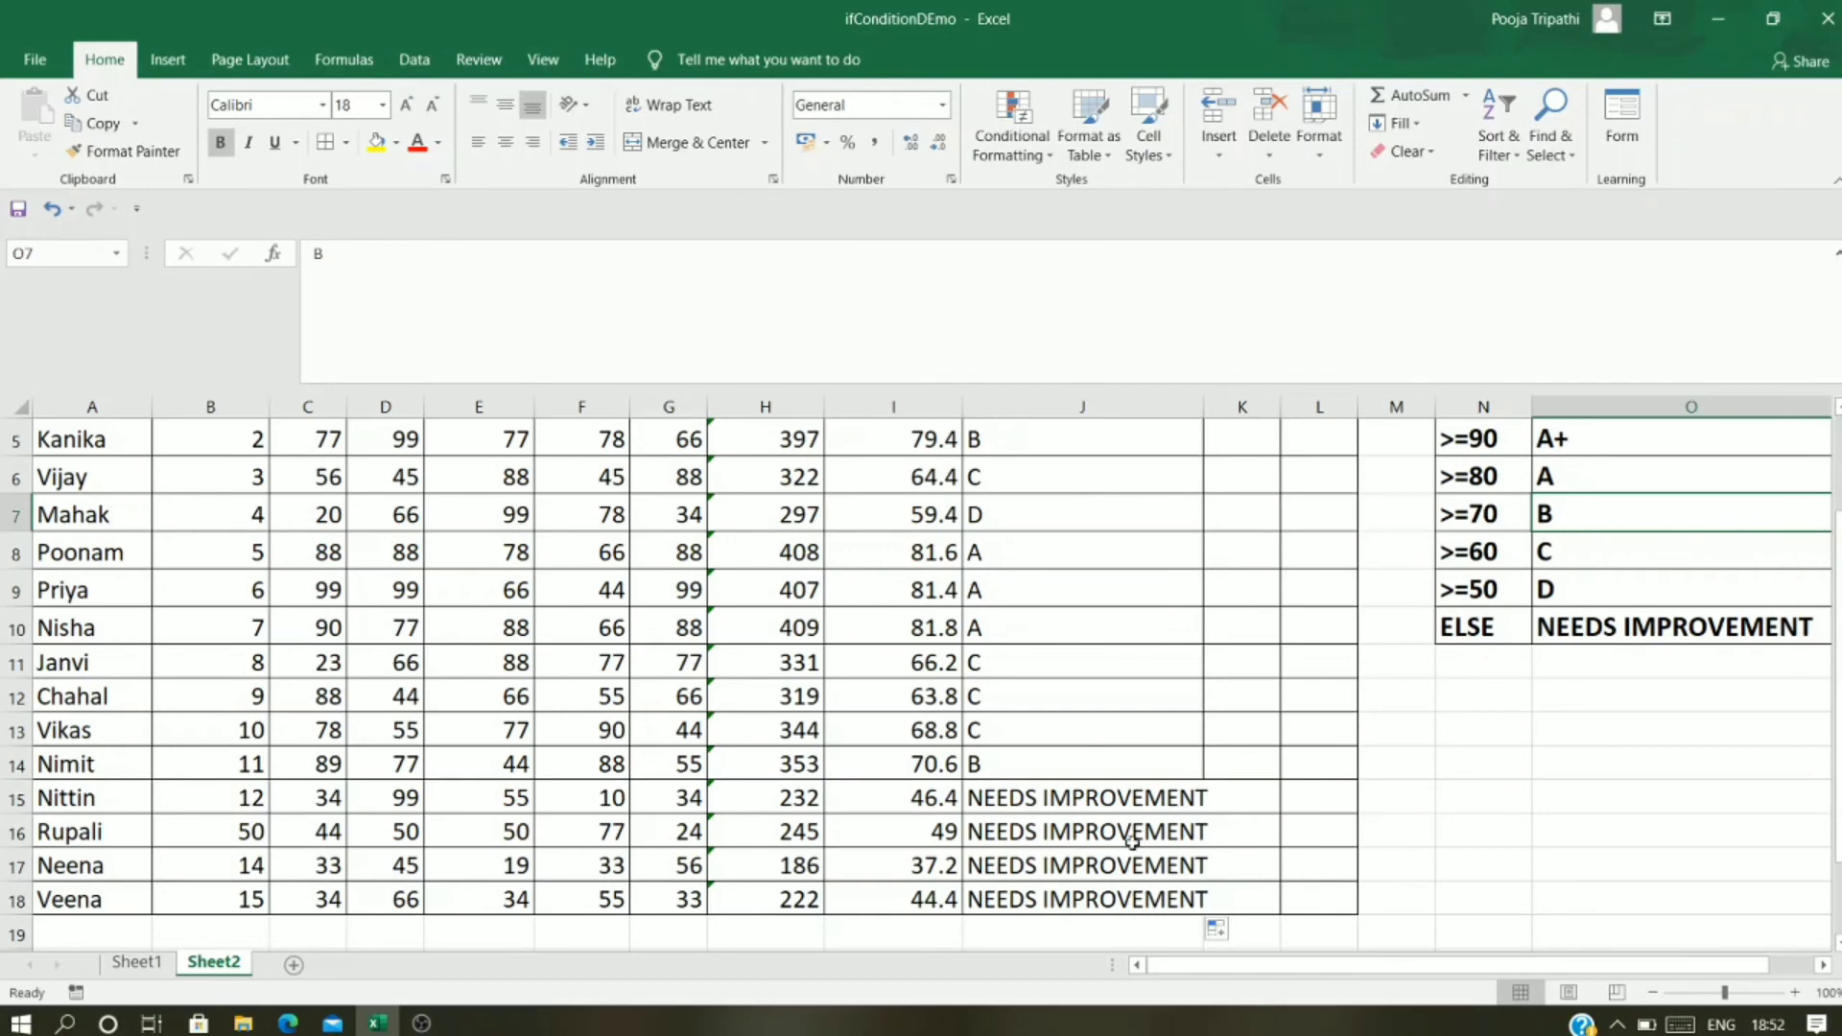
Step: Widen the Grade column J so the "NEEDS IMPROVEMENT" entries fit inside their cells
{"action": "left_click", "coordinate": [1079, 802]}
{"action": "left_click", "coordinate": [1053, 829]}
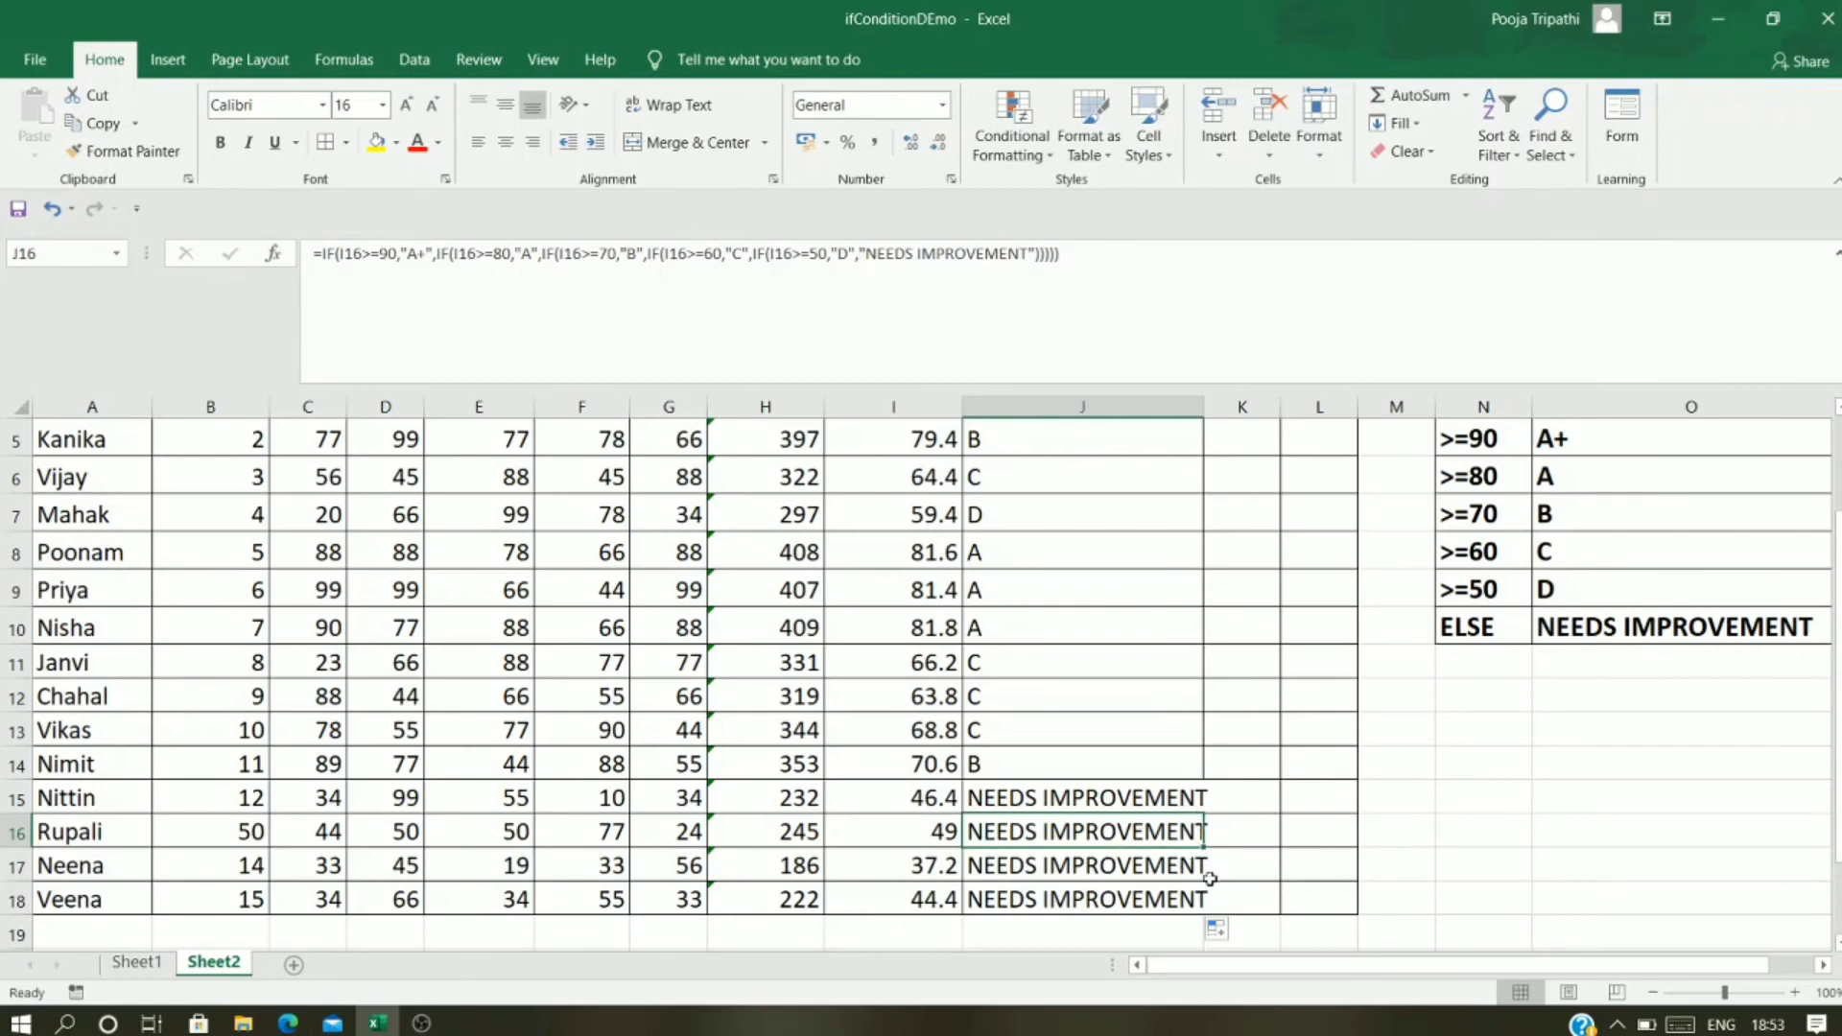
{"action": "left_click_drag", "start_coordinate": [1203, 407], "coordinate": [1254, 423]}
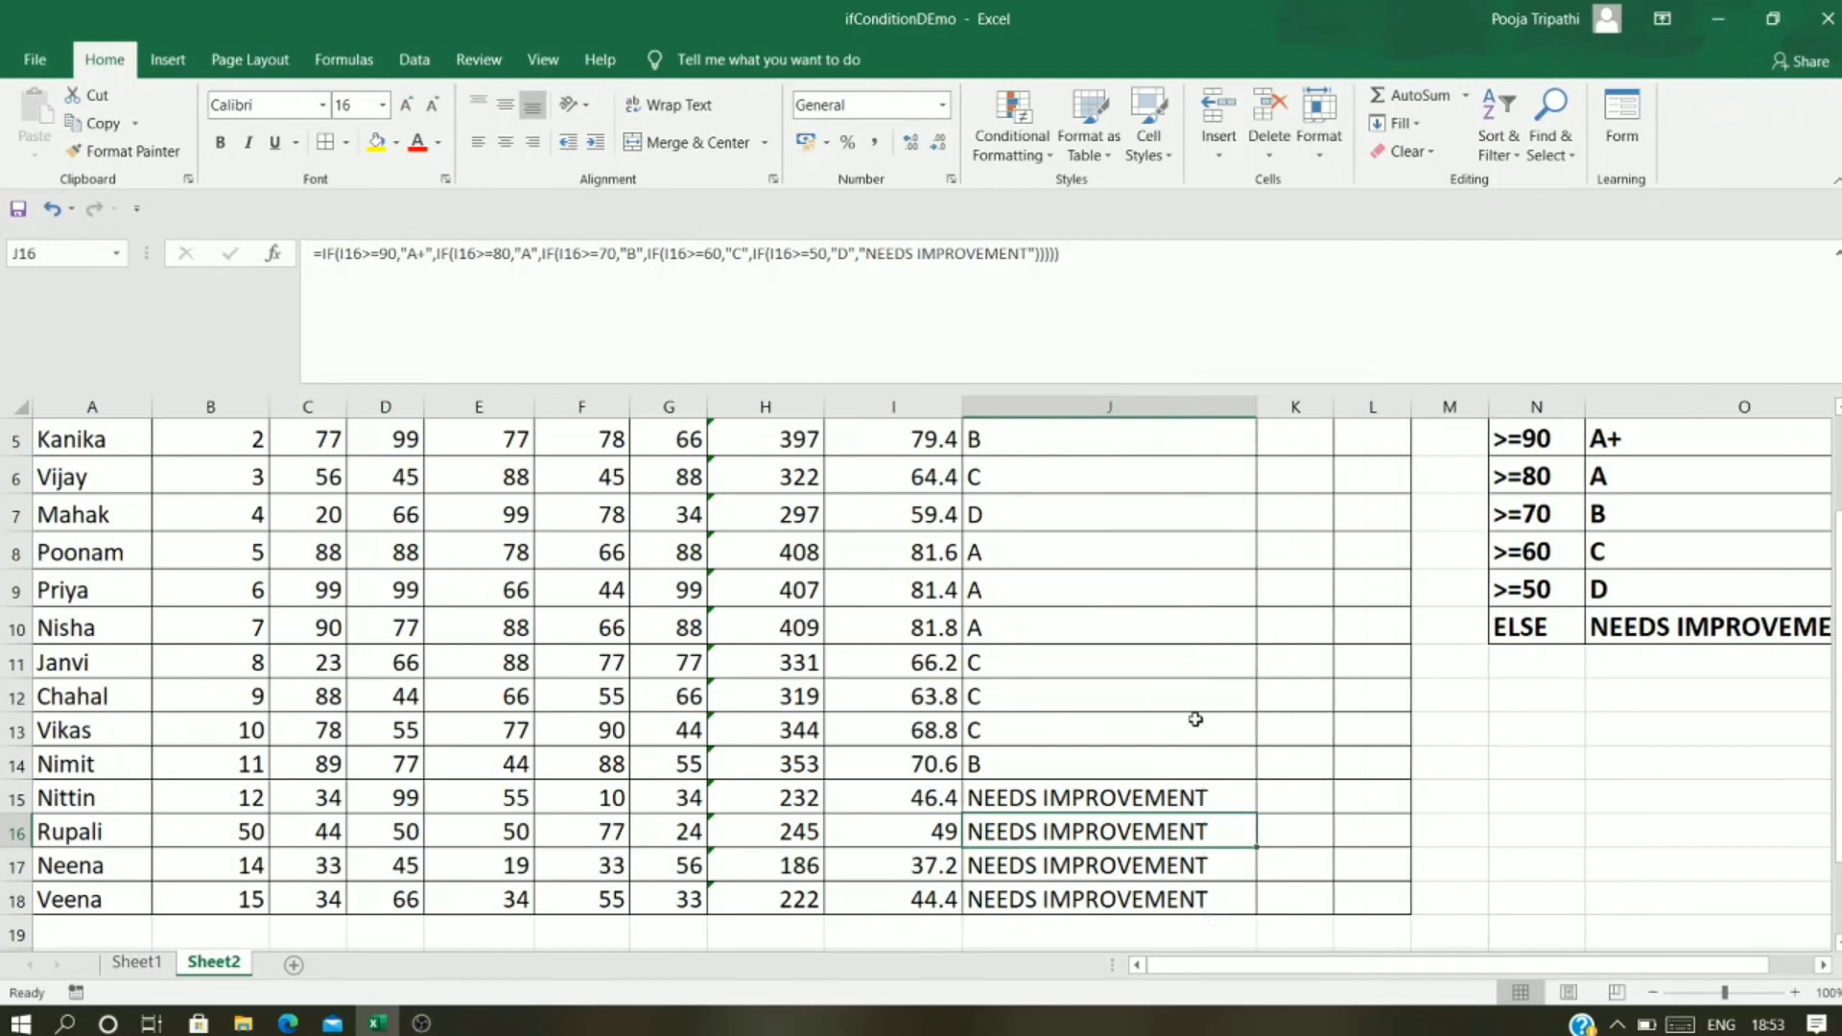
{"action": "scroll", "coordinate": [1195, 710], "scroll_direction": "up", "scroll_amount": 2}
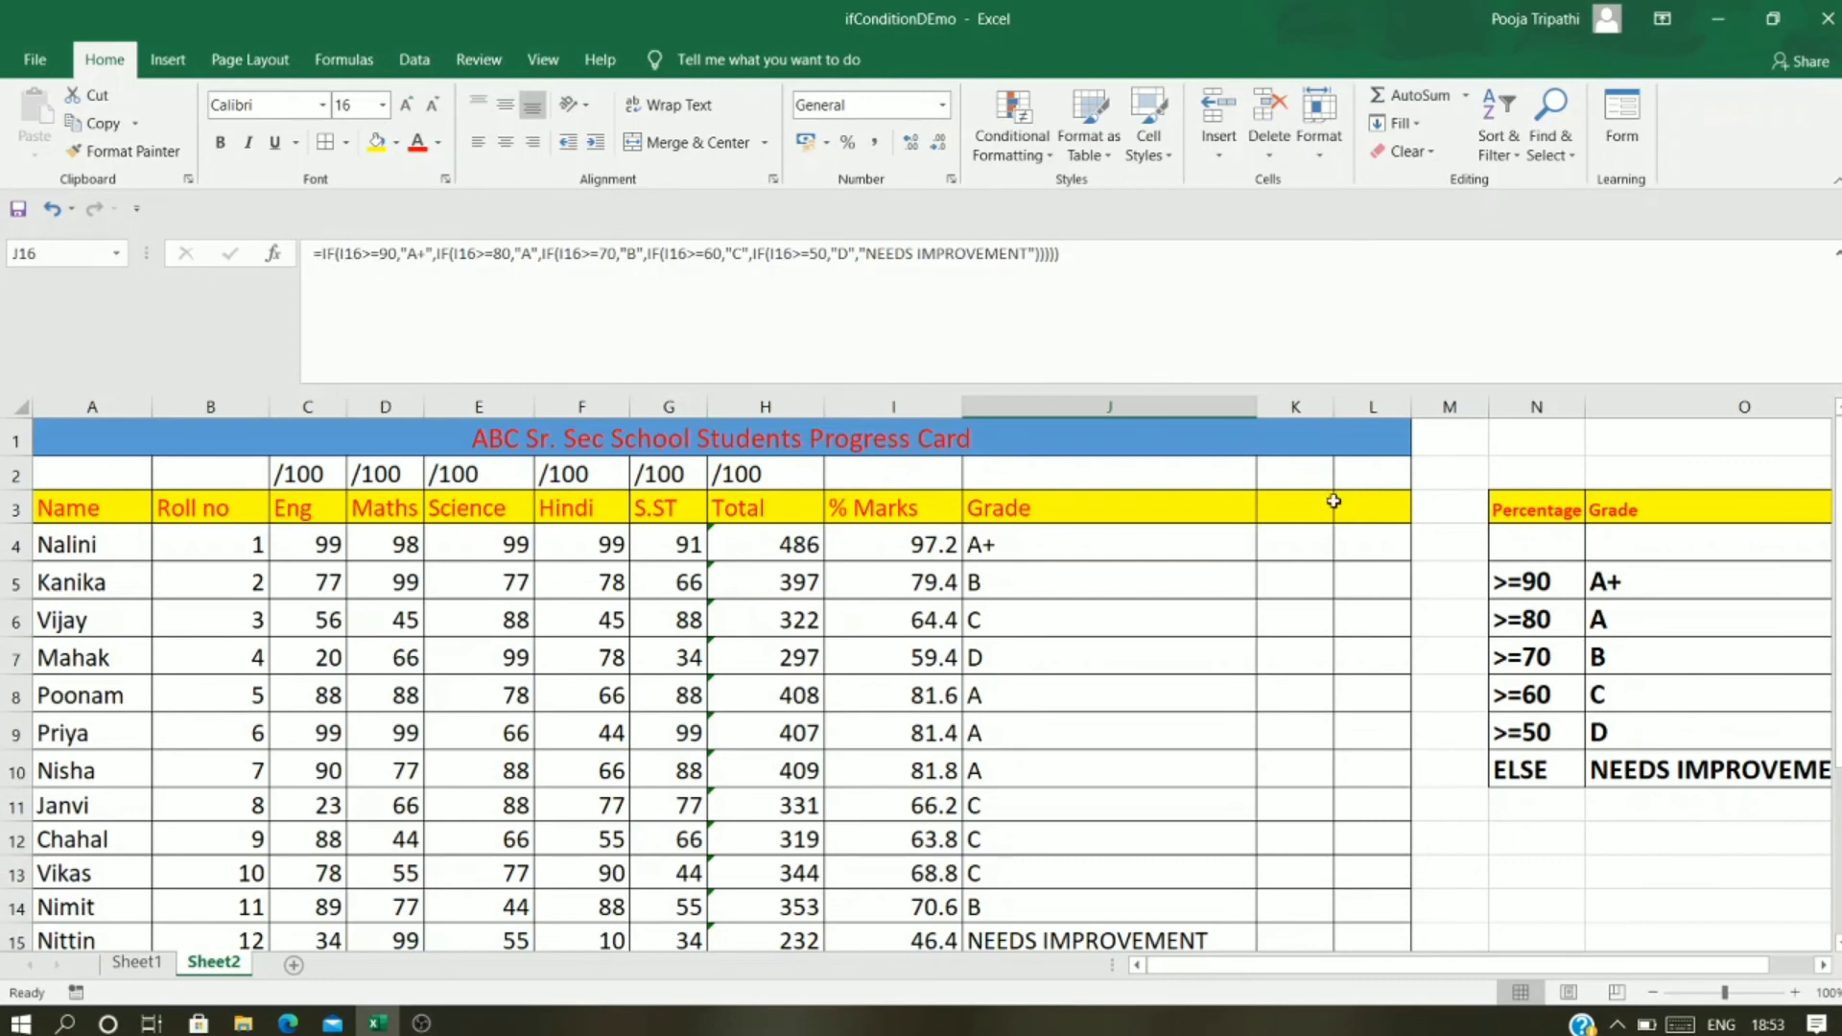
Step: Review the possible grade outcomes in O5:O10 of the criteria table, including the ELSE case
{"action": "left_click", "coordinate": [1670, 586]}
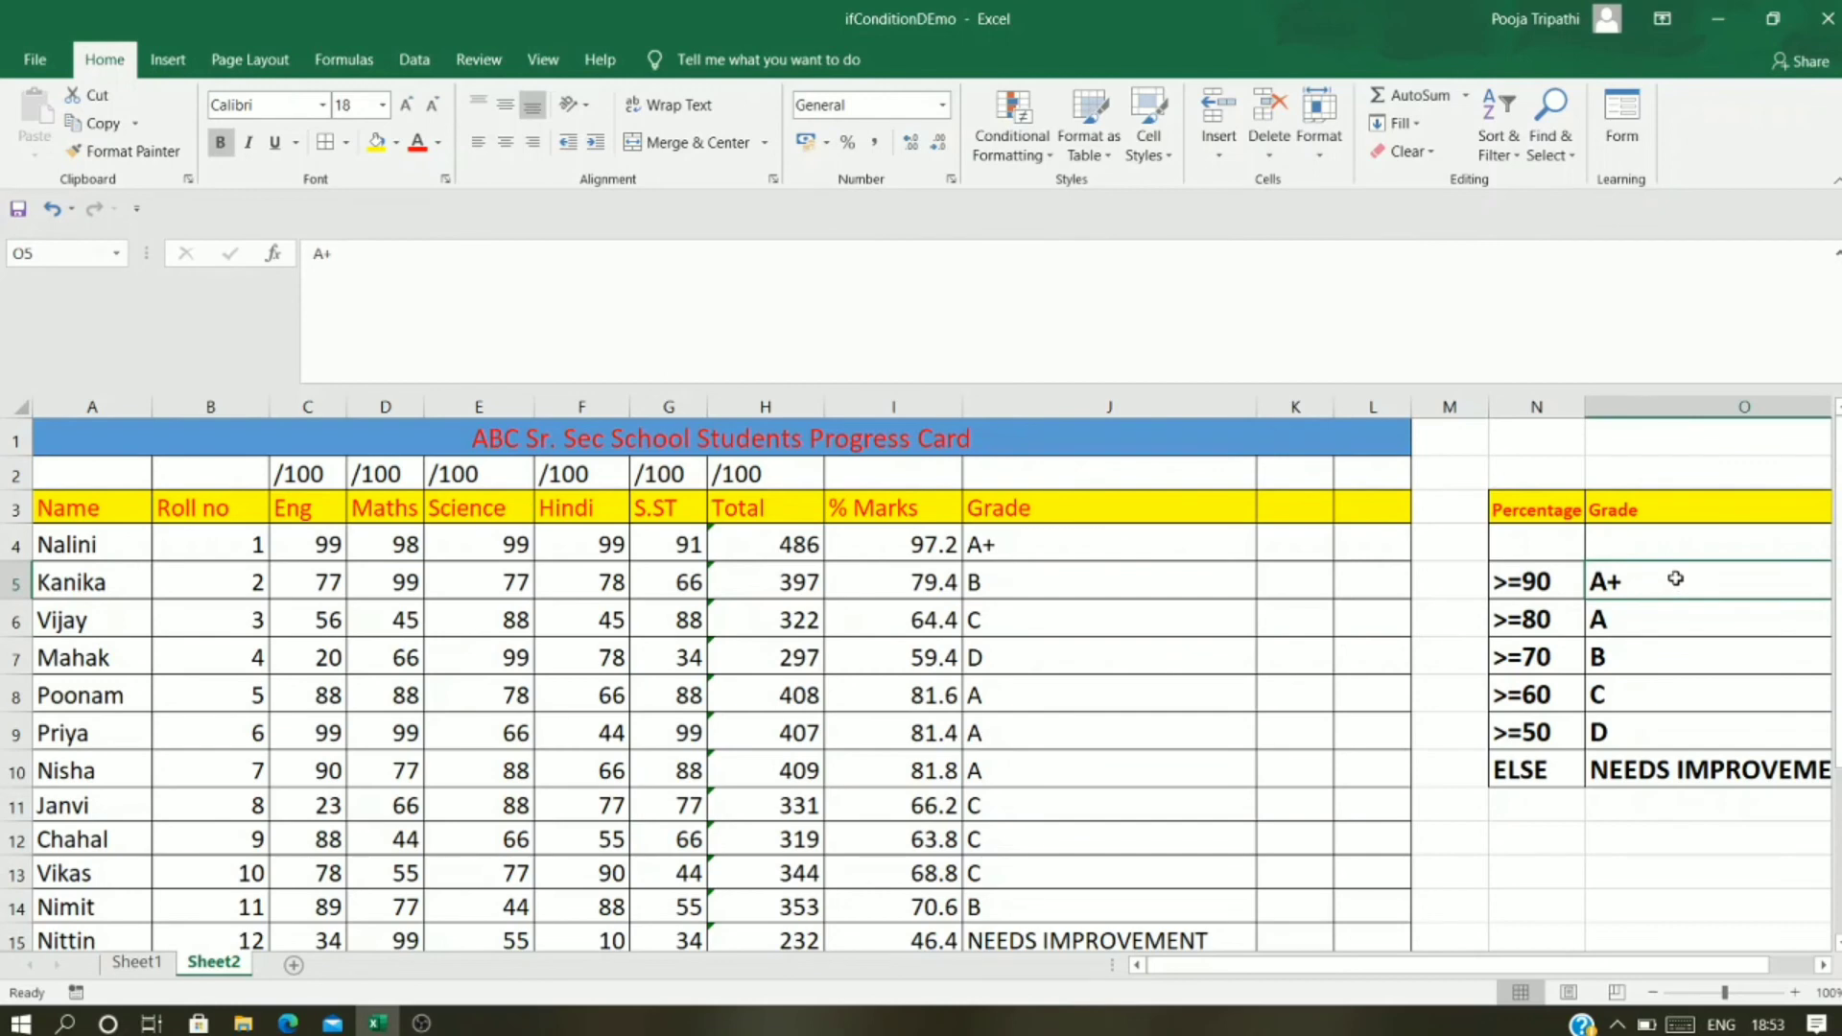
{"action": "left_click", "coordinate": [1660, 627]}
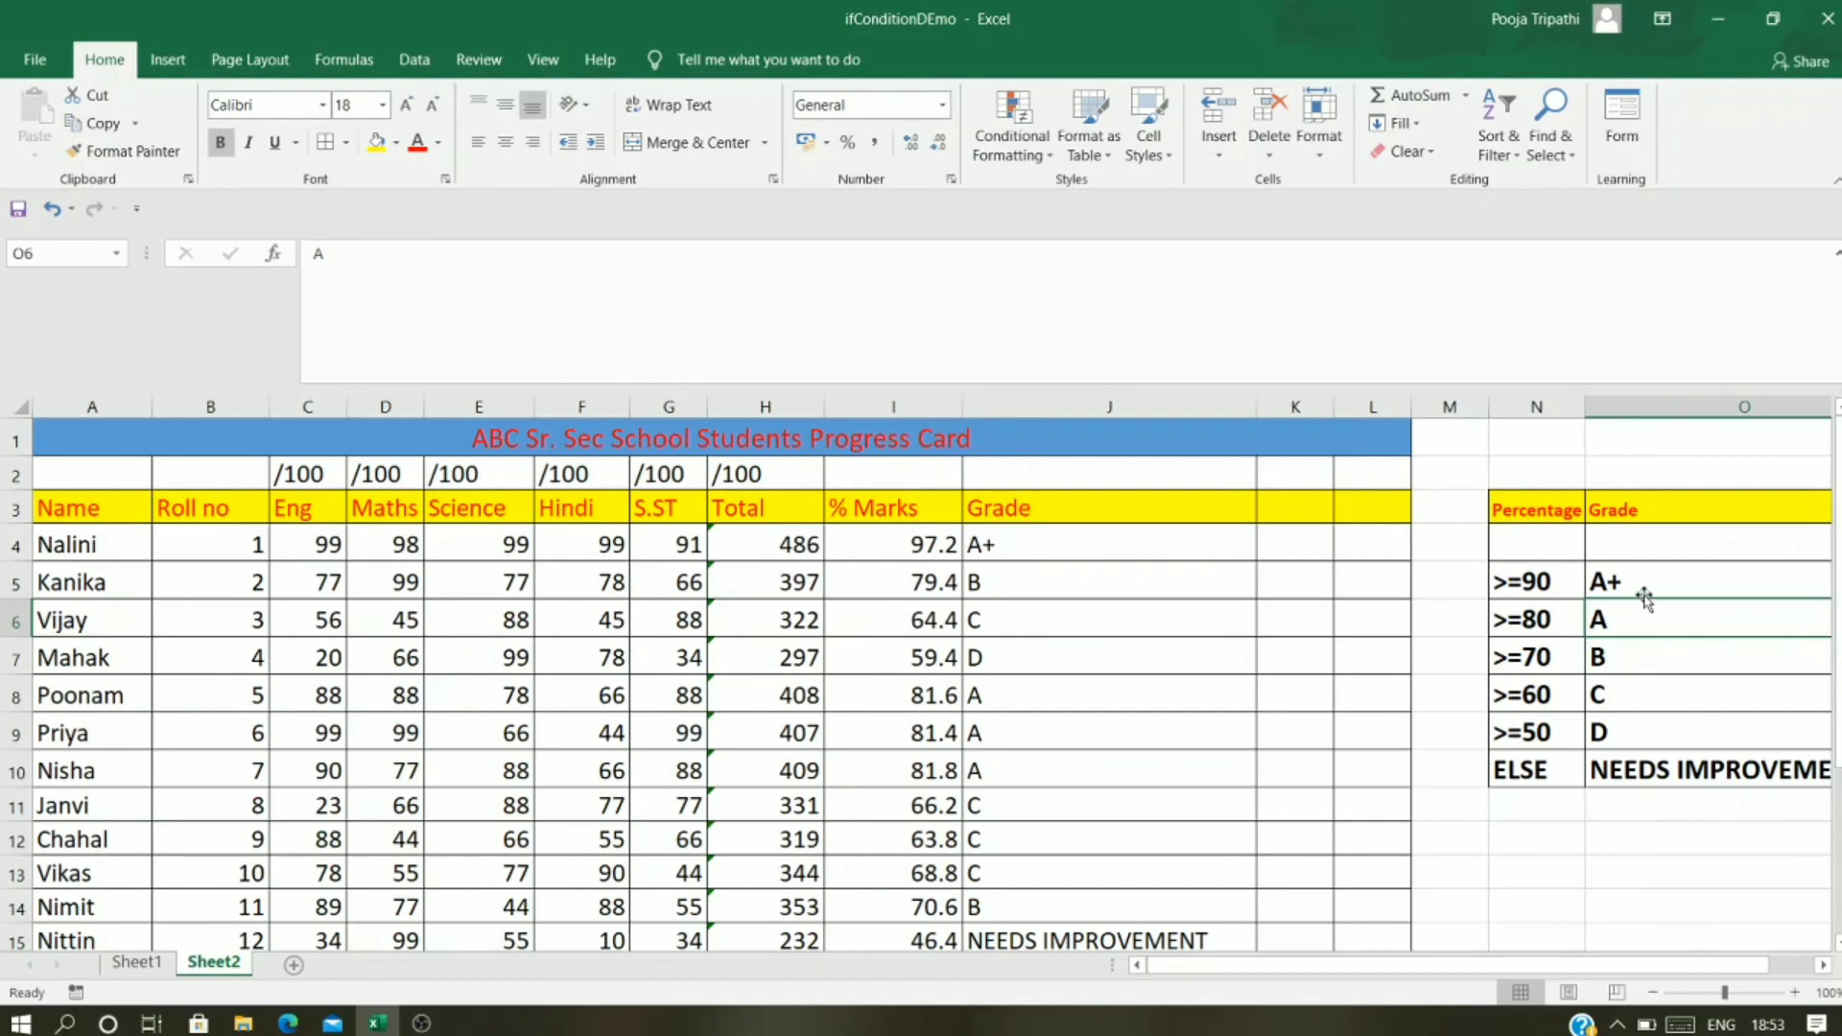
{"action": "left_click", "coordinate": [1648, 587]}
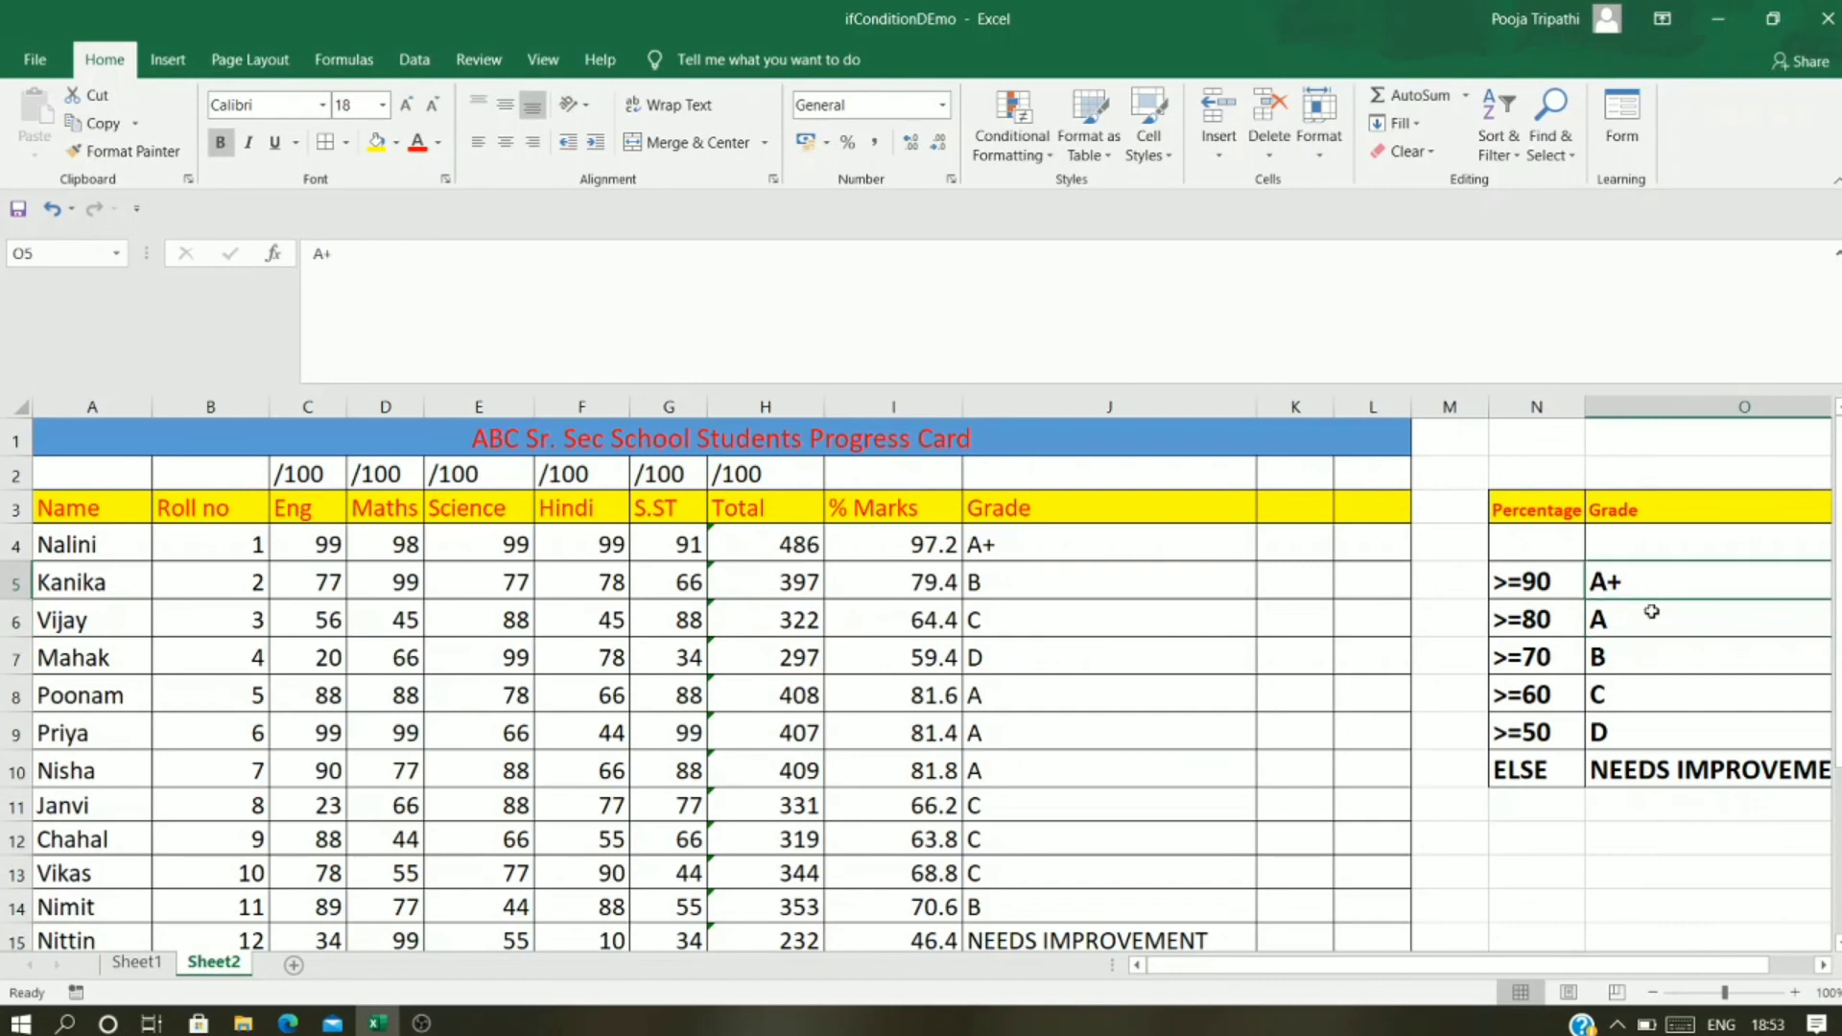
{"action": "left_click_drag", "start_coordinate": [1644, 616], "coordinate": [1646, 762]}
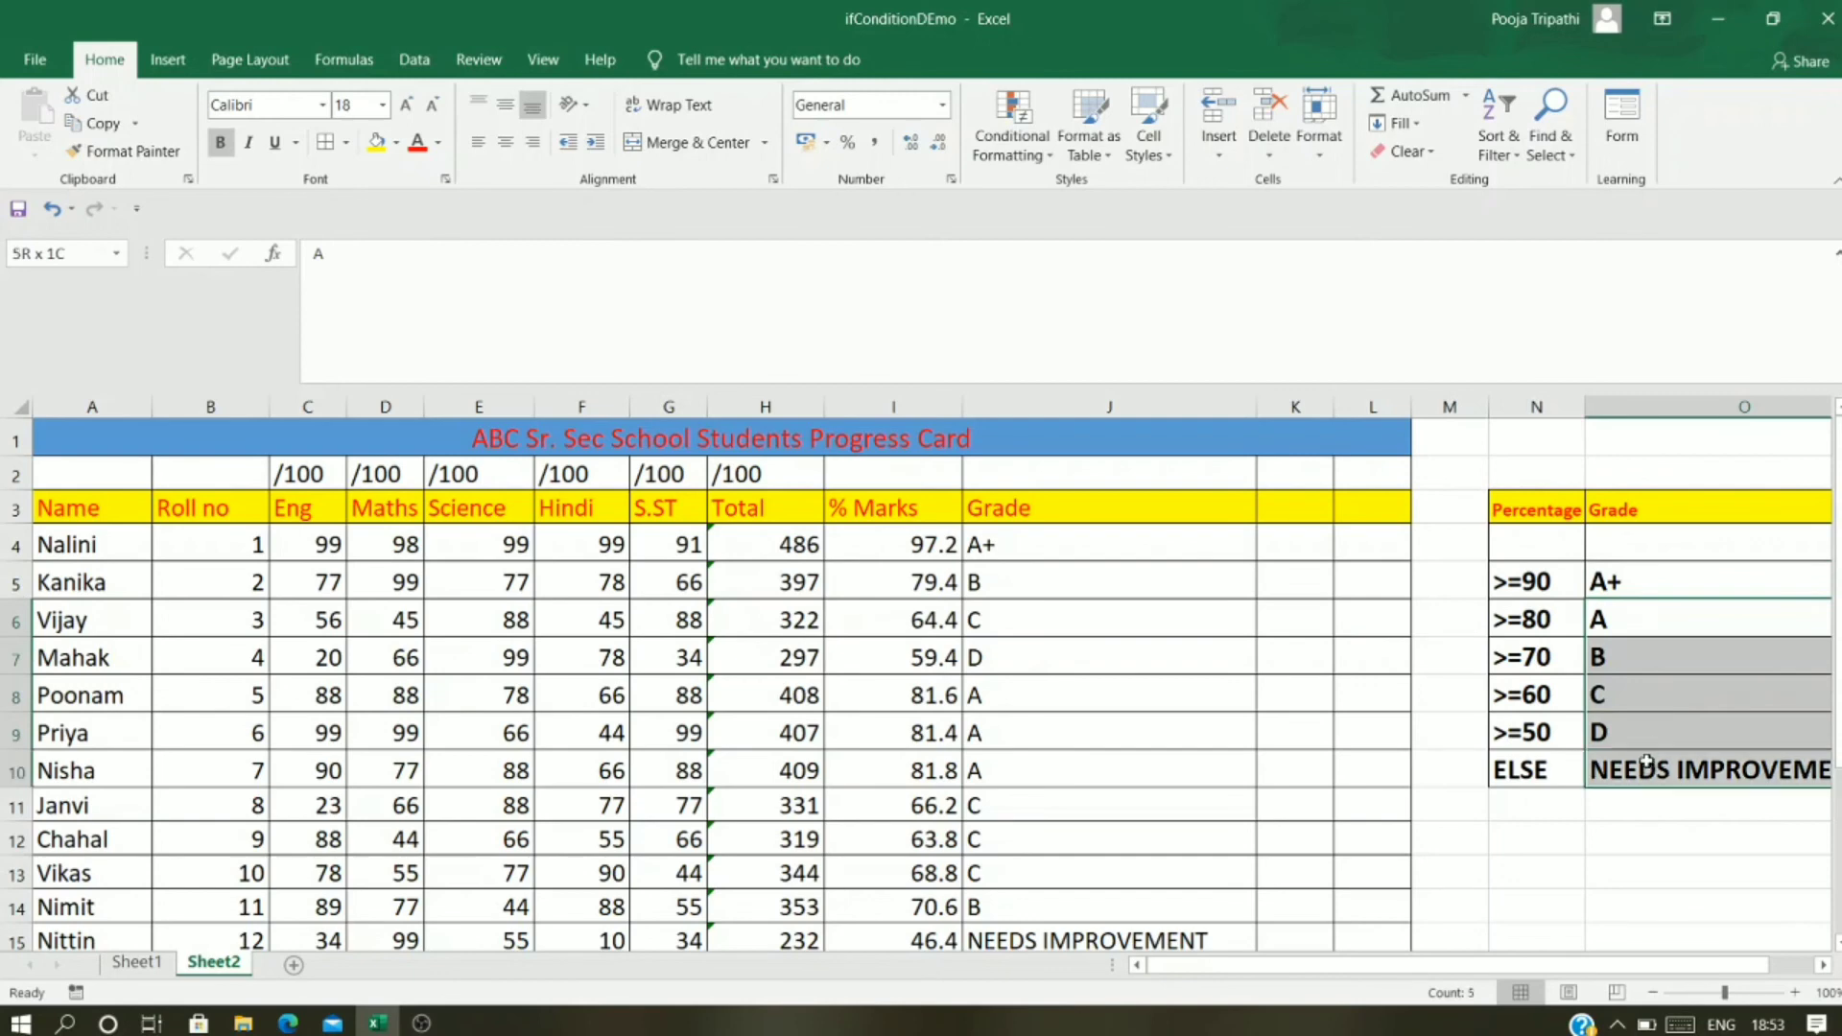
{"action": "left_click", "coordinate": [1541, 811]}
{"action": "left_click_drag", "start_coordinate": [1618, 579], "coordinate": [1646, 765]}
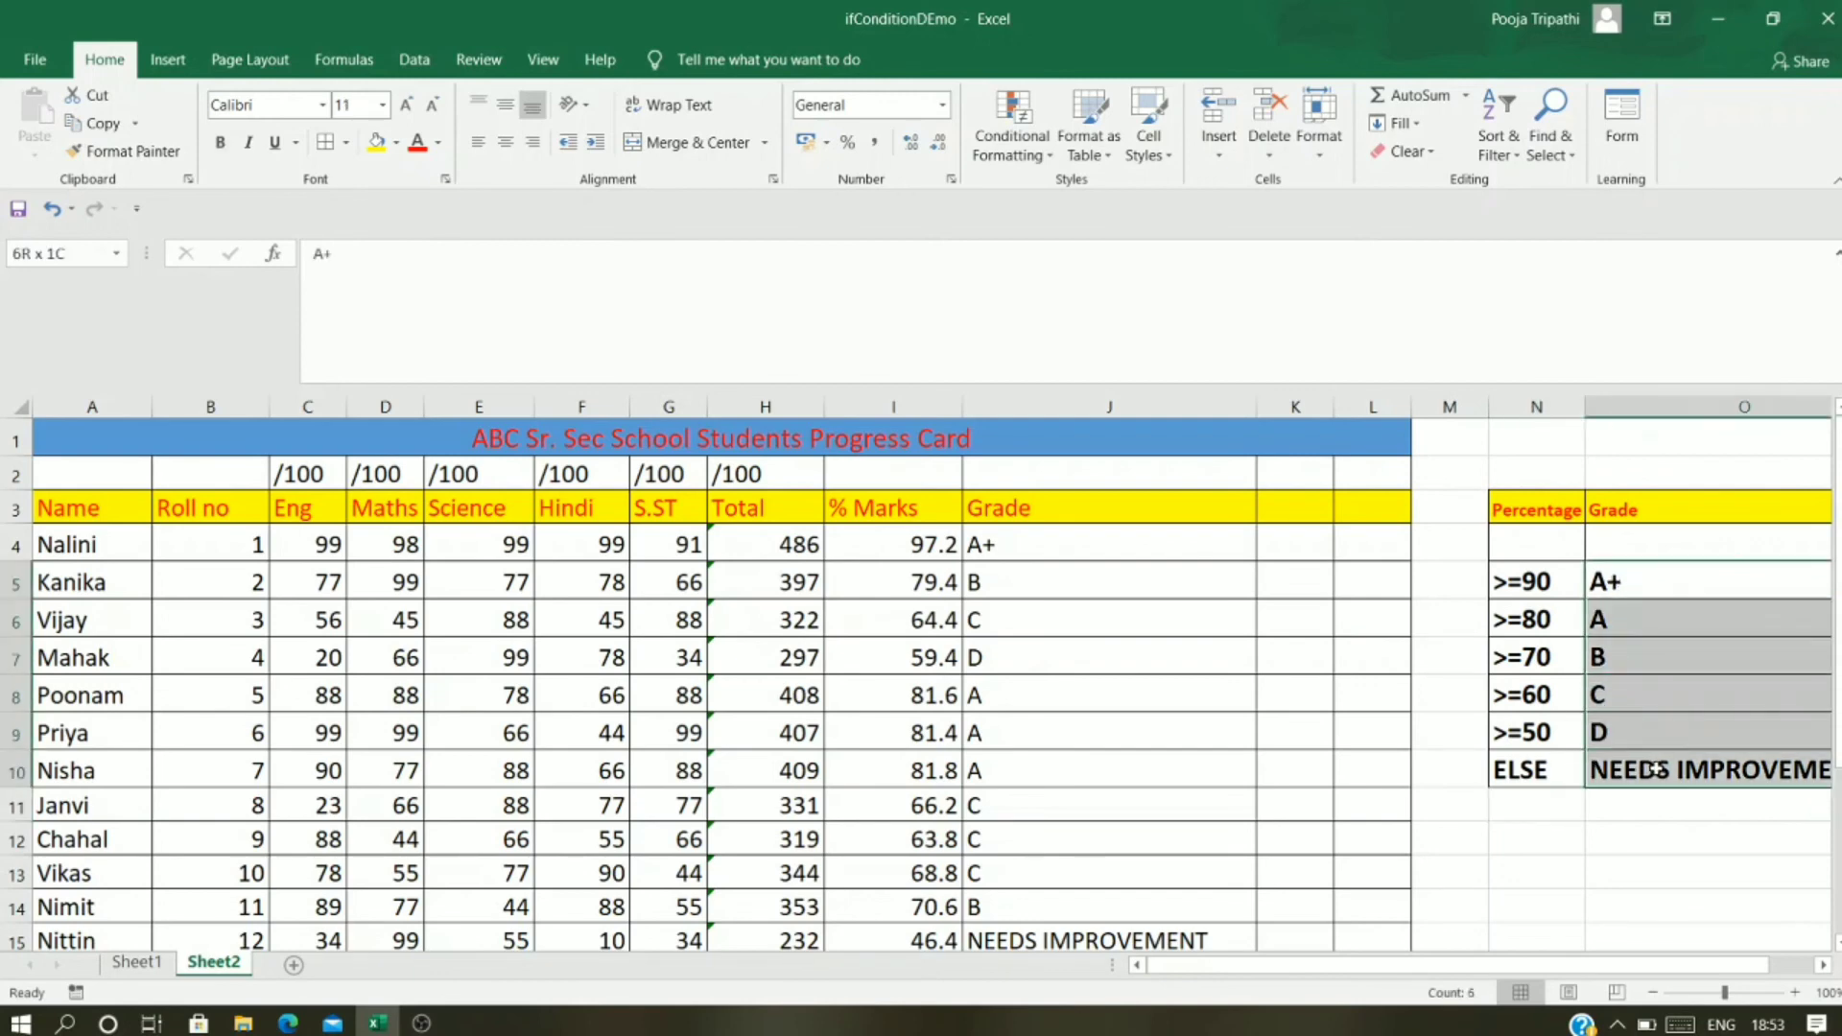
{"action": "left_click", "coordinate": [1499, 769]}
{"action": "left_click", "coordinate": [1576, 621]}
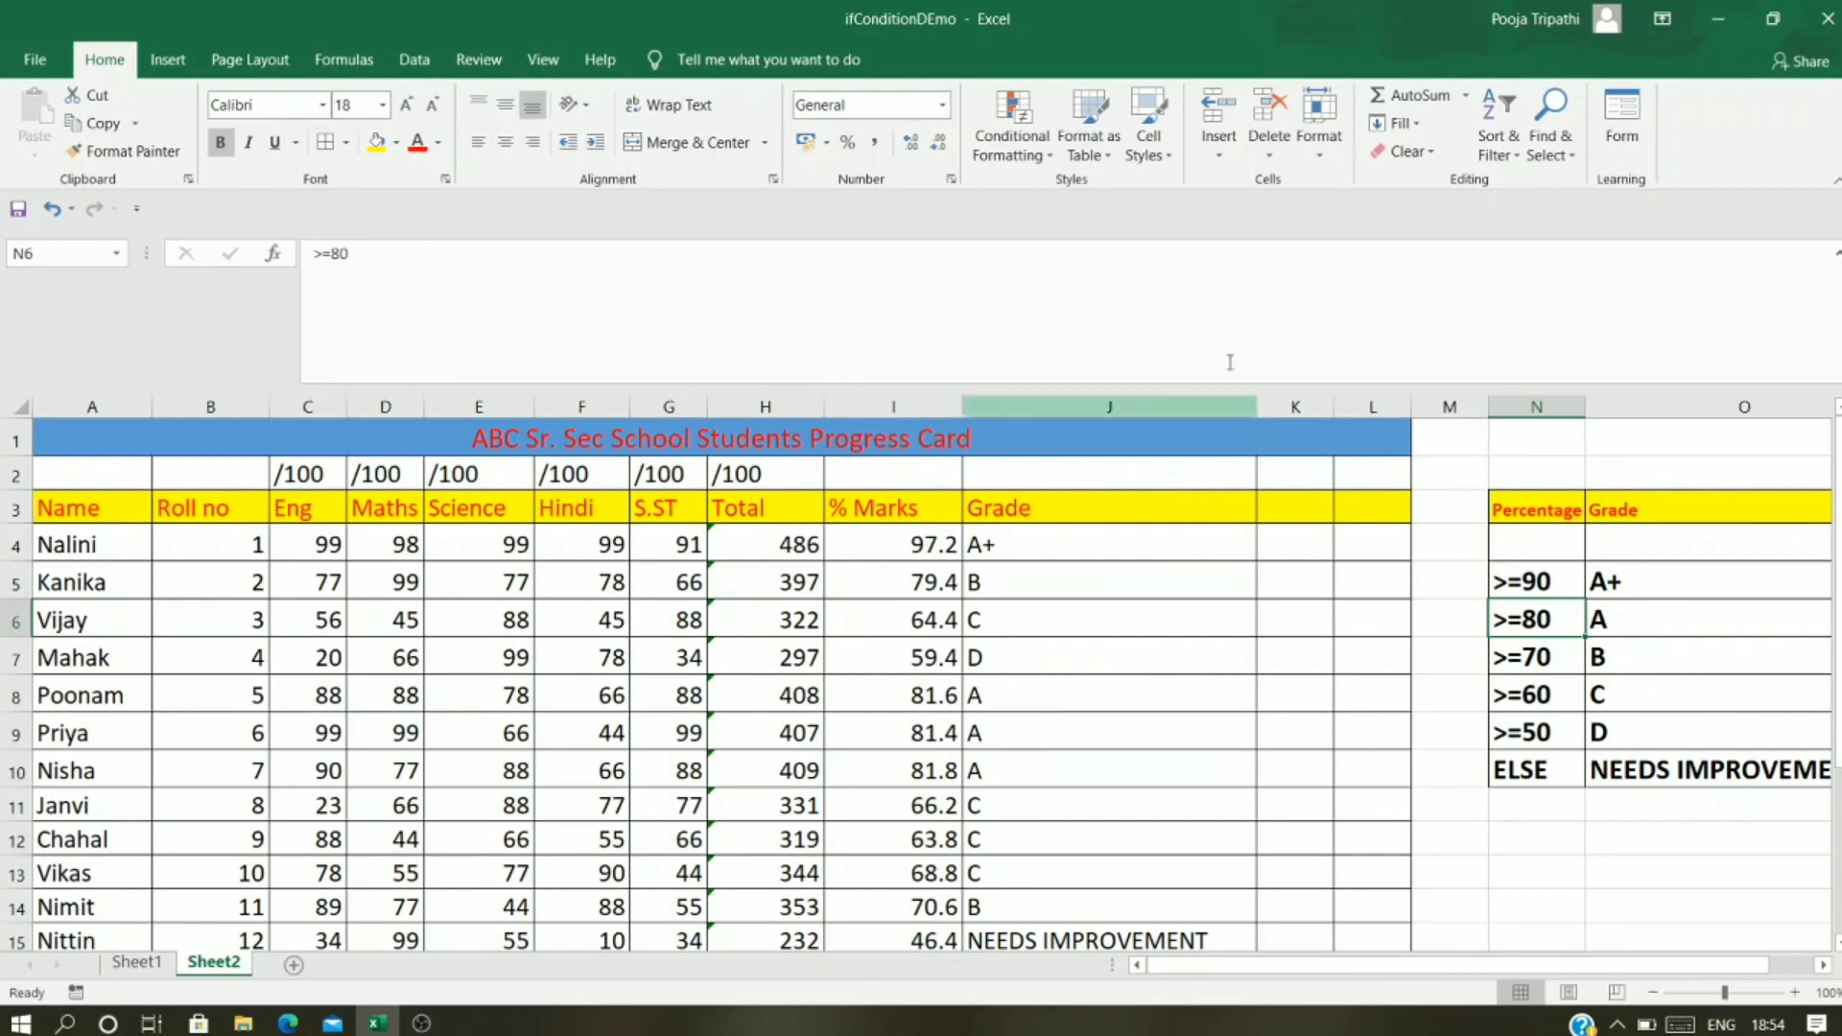
Step: Examine the nested IF formula in J4 alongside each percentage condition in N5:N10 and its matching grade in O5:O10
{"action": "left_click", "coordinate": [1094, 542]}
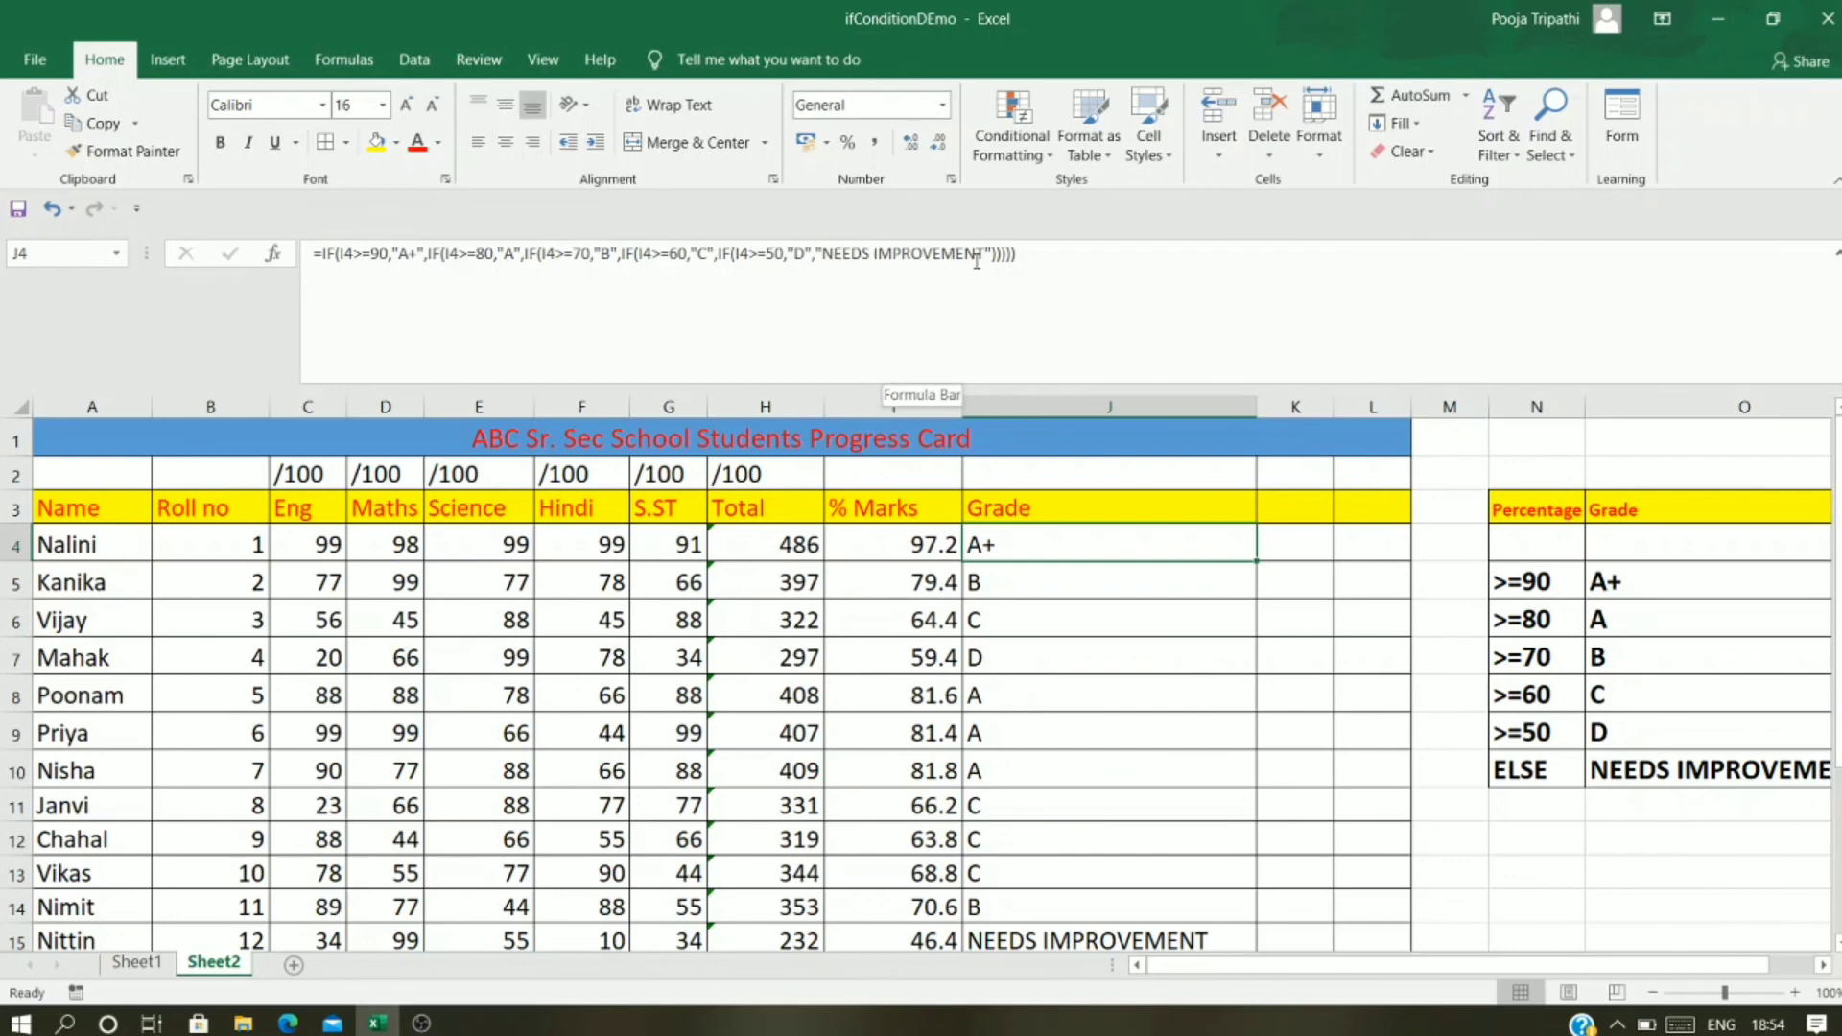
{"action": "left_click", "coordinate": [1571, 580]}
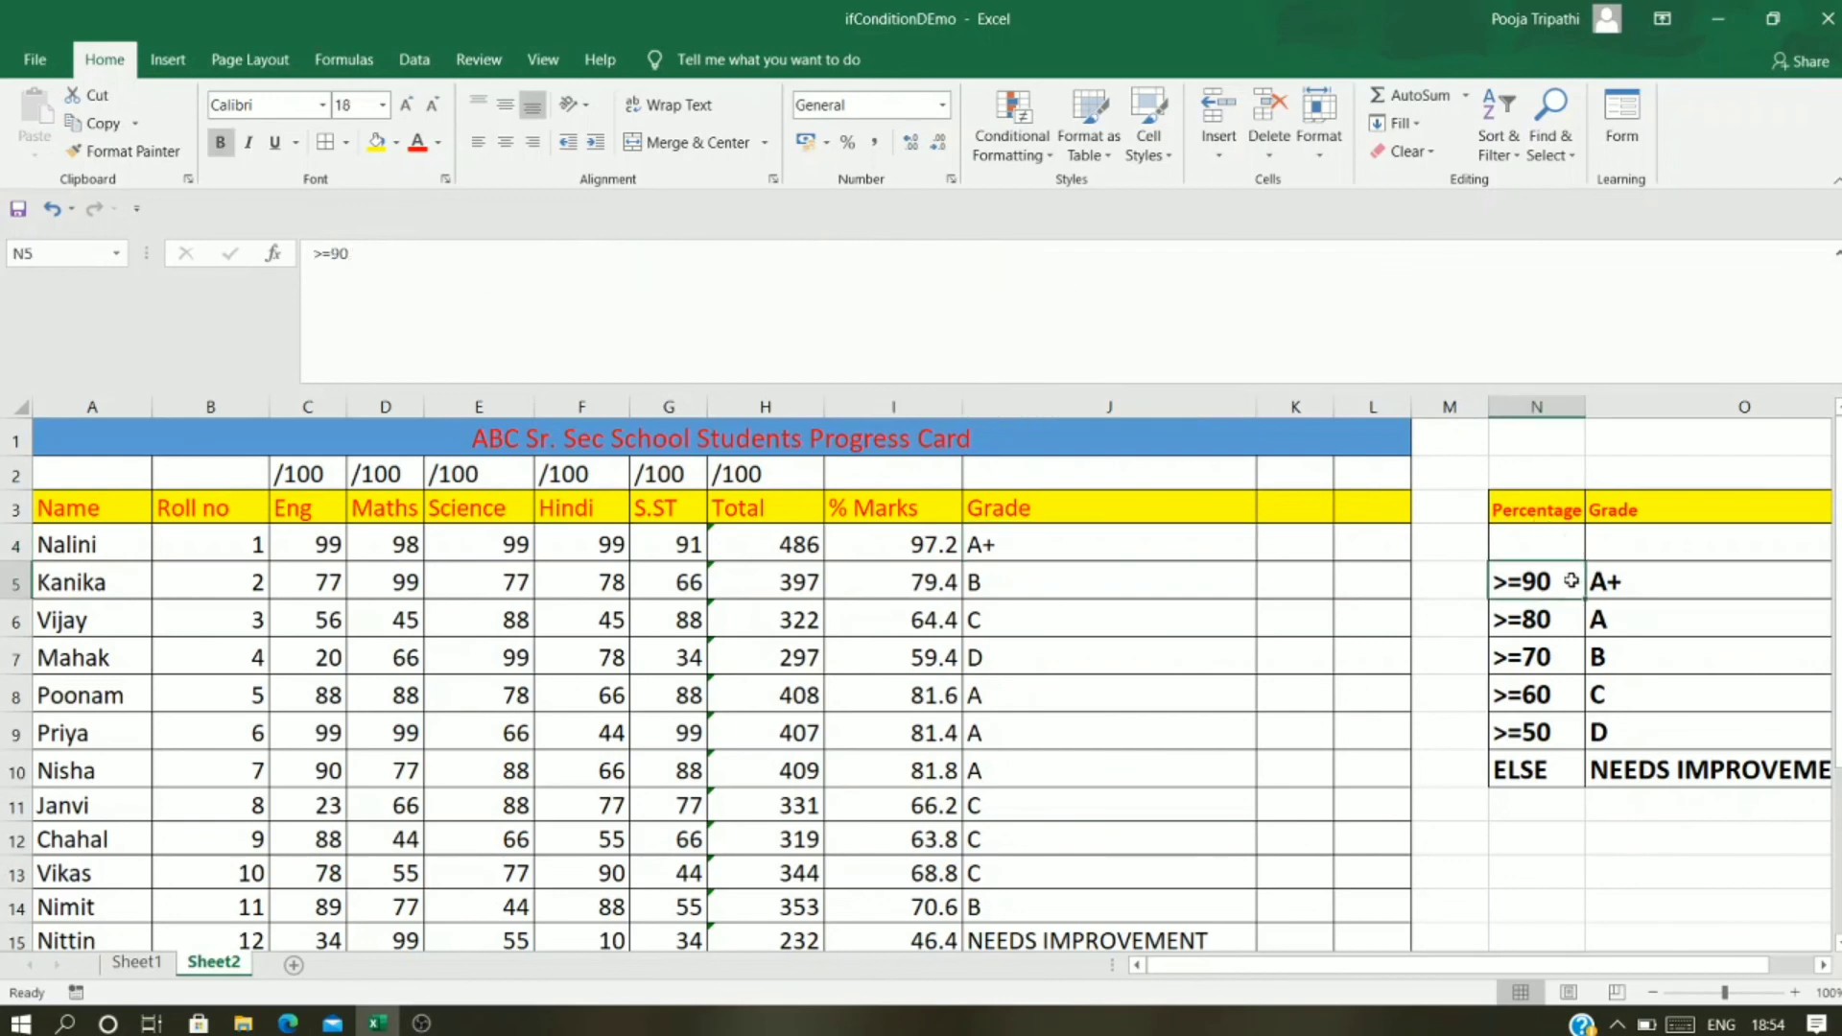
{"action": "left_click", "coordinate": [1579, 617]}
{"action": "left_click", "coordinate": [1565, 655]}
{"action": "left_click", "coordinate": [1556, 691]}
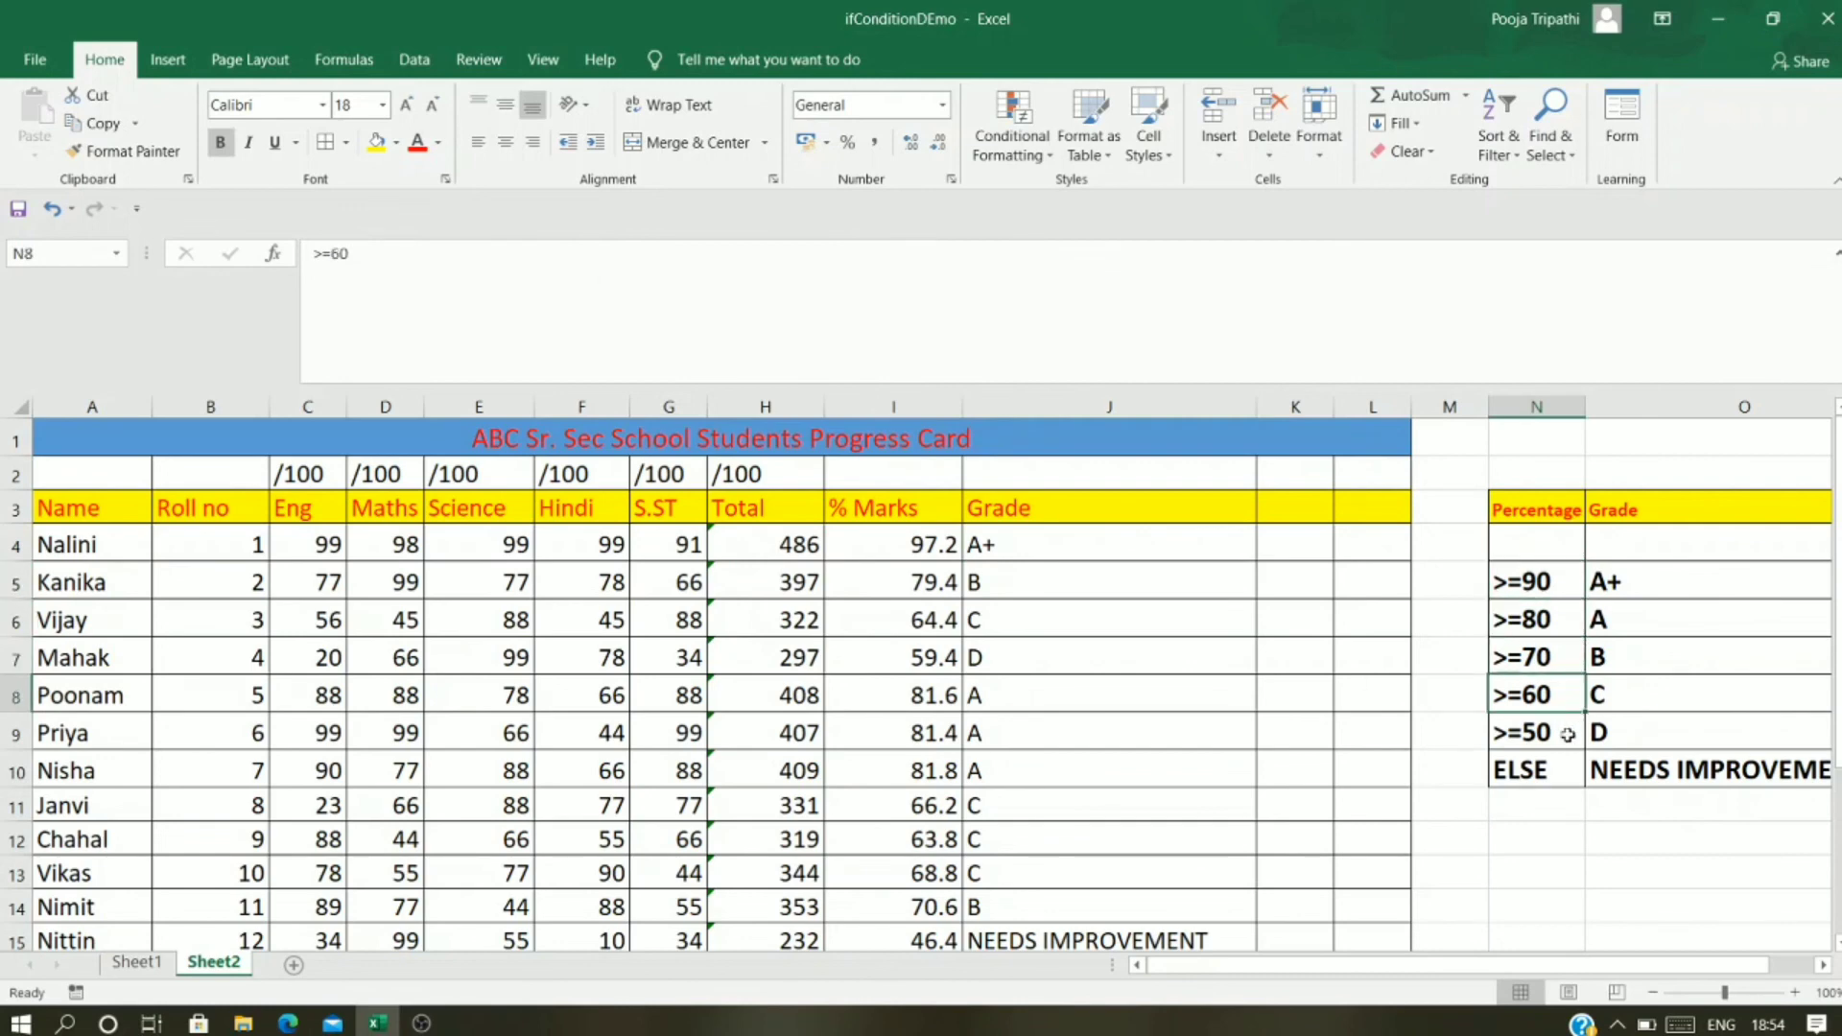
{"action": "left_click", "coordinate": [1566, 734]}
{"action": "left_click", "coordinate": [1575, 770]}
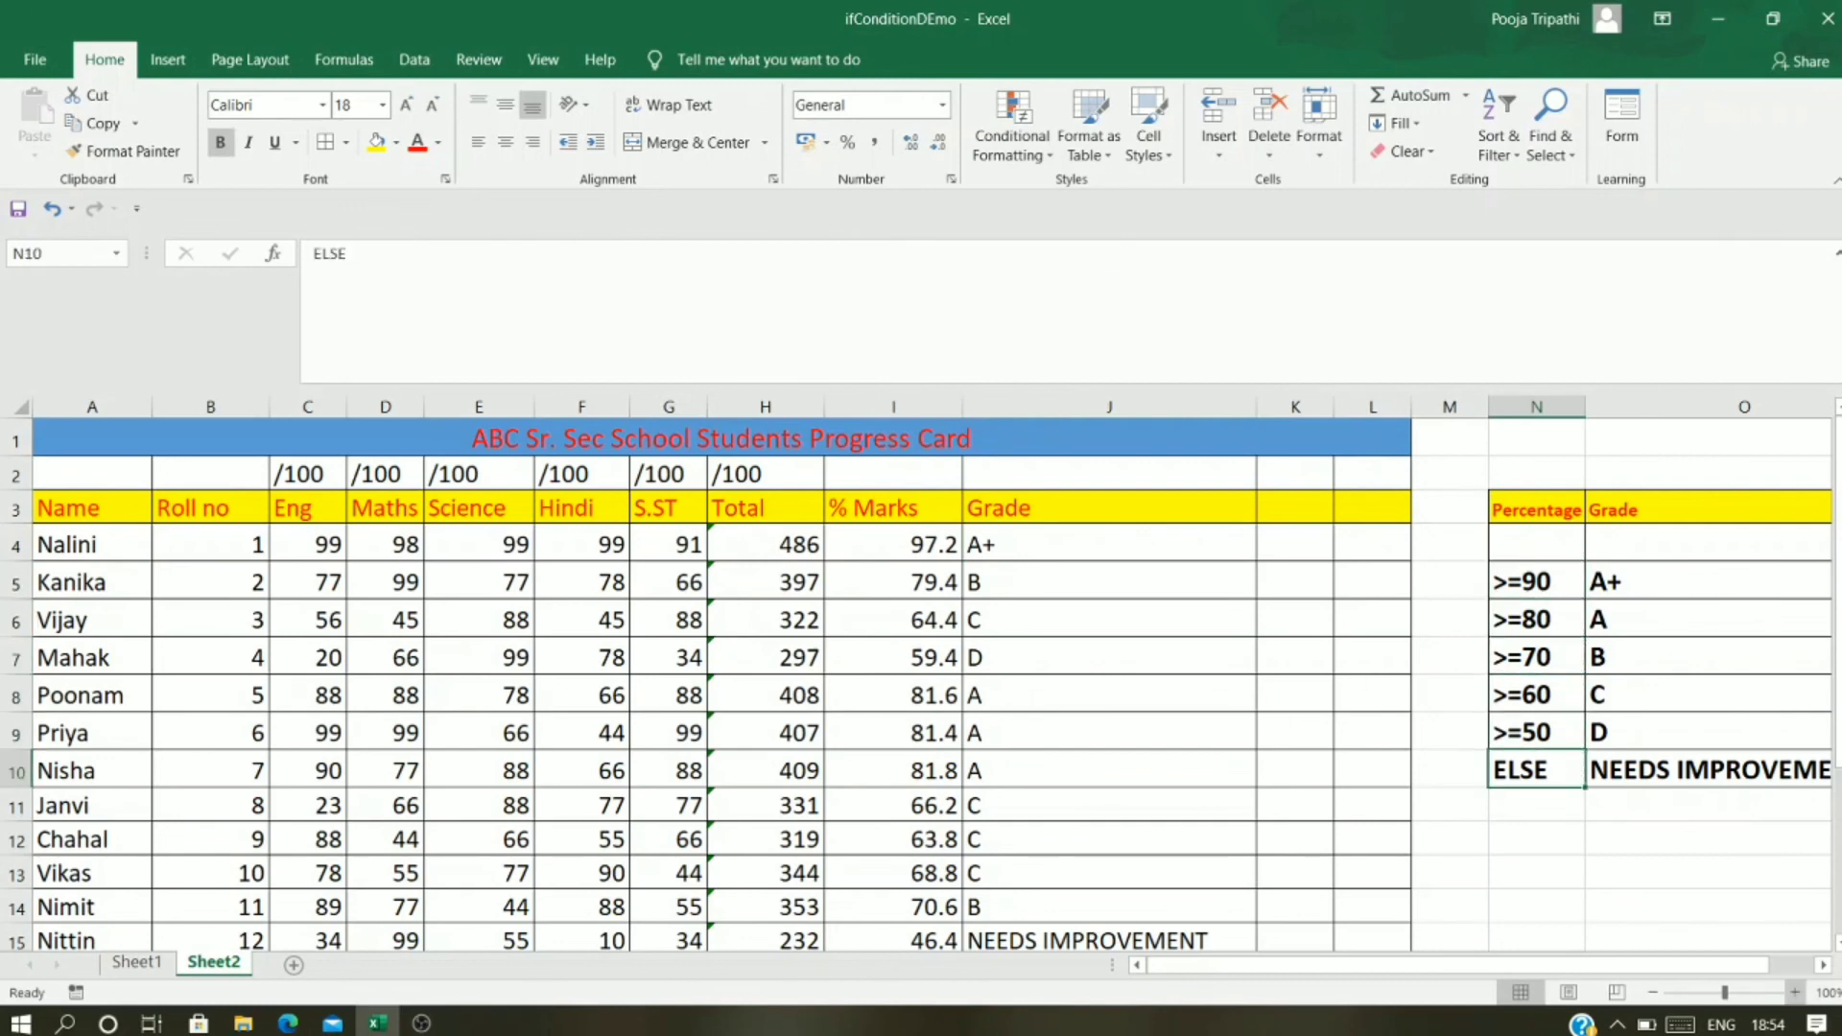
{"action": "left_click", "coordinate": [1522, 576]}
{"action": "left_click", "coordinate": [1665, 587]}
{"action": "left_click", "coordinate": [1646, 627]}
{"action": "left_click", "coordinate": [1646, 675]}
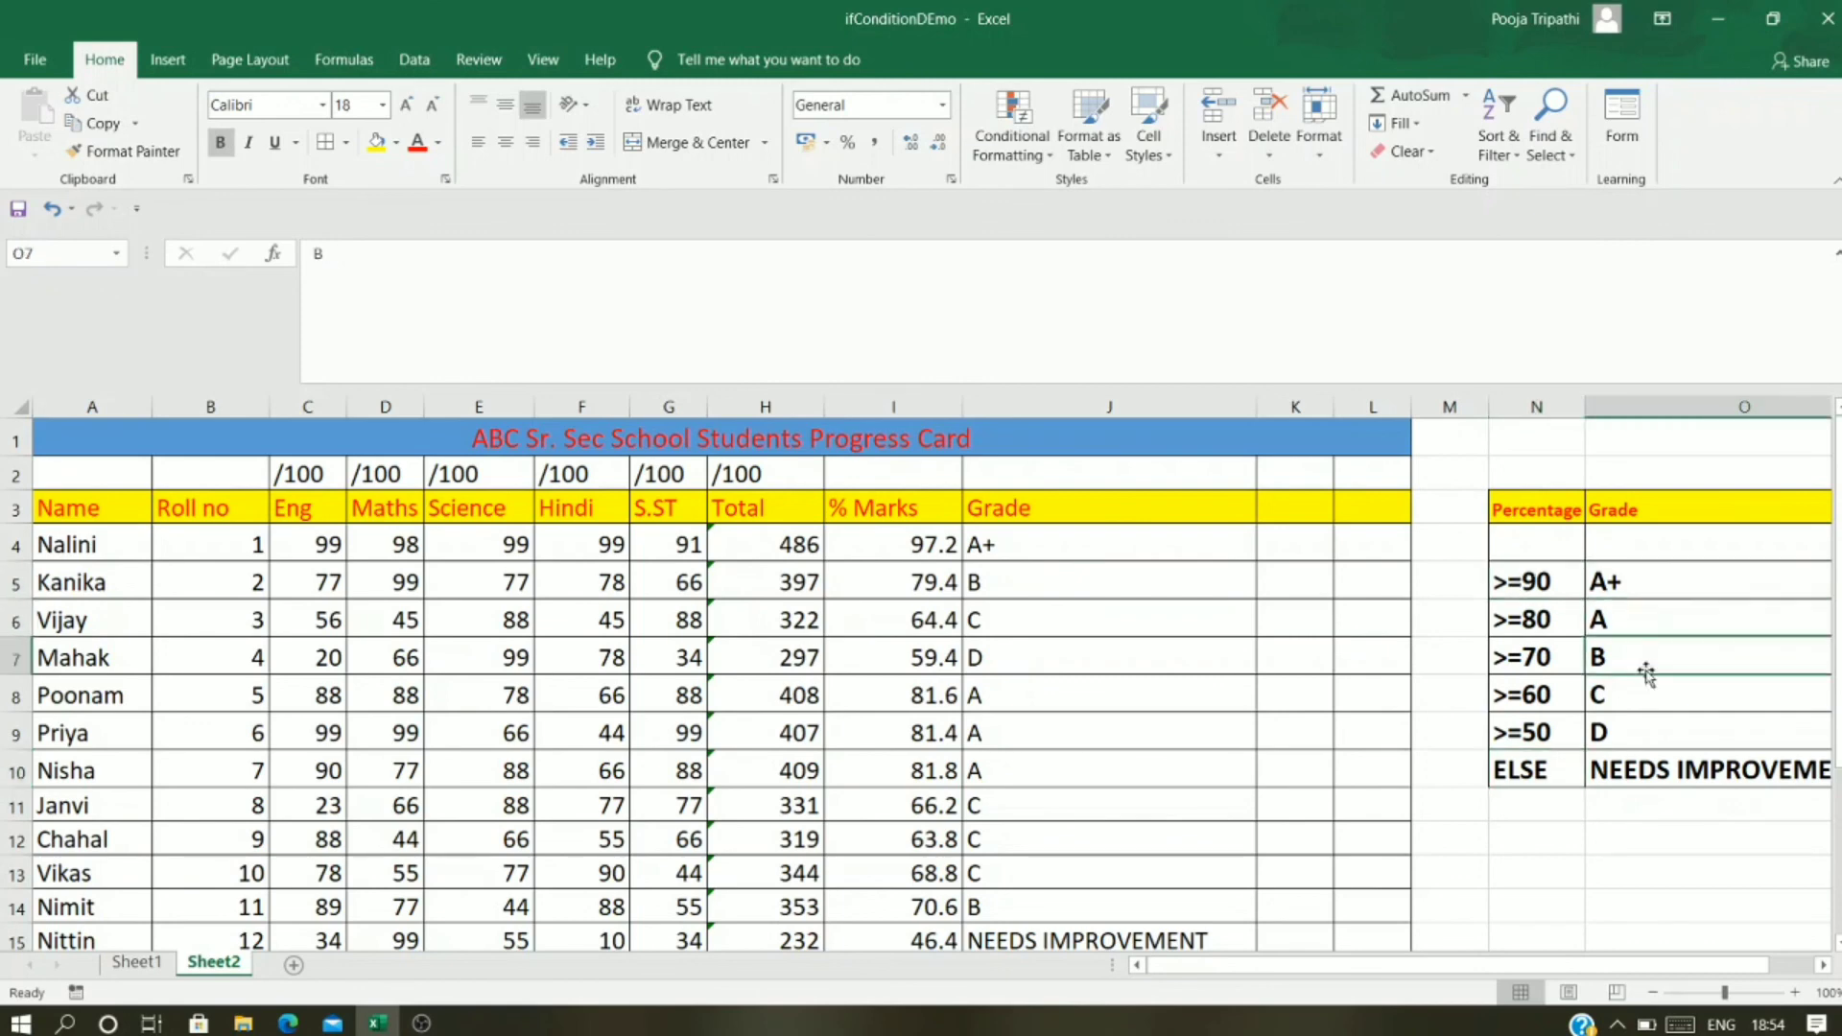
{"action": "left_click", "coordinate": [1646, 700]}
{"action": "left_click", "coordinate": [1646, 741]}
{"action": "left_click", "coordinate": [1642, 765]}
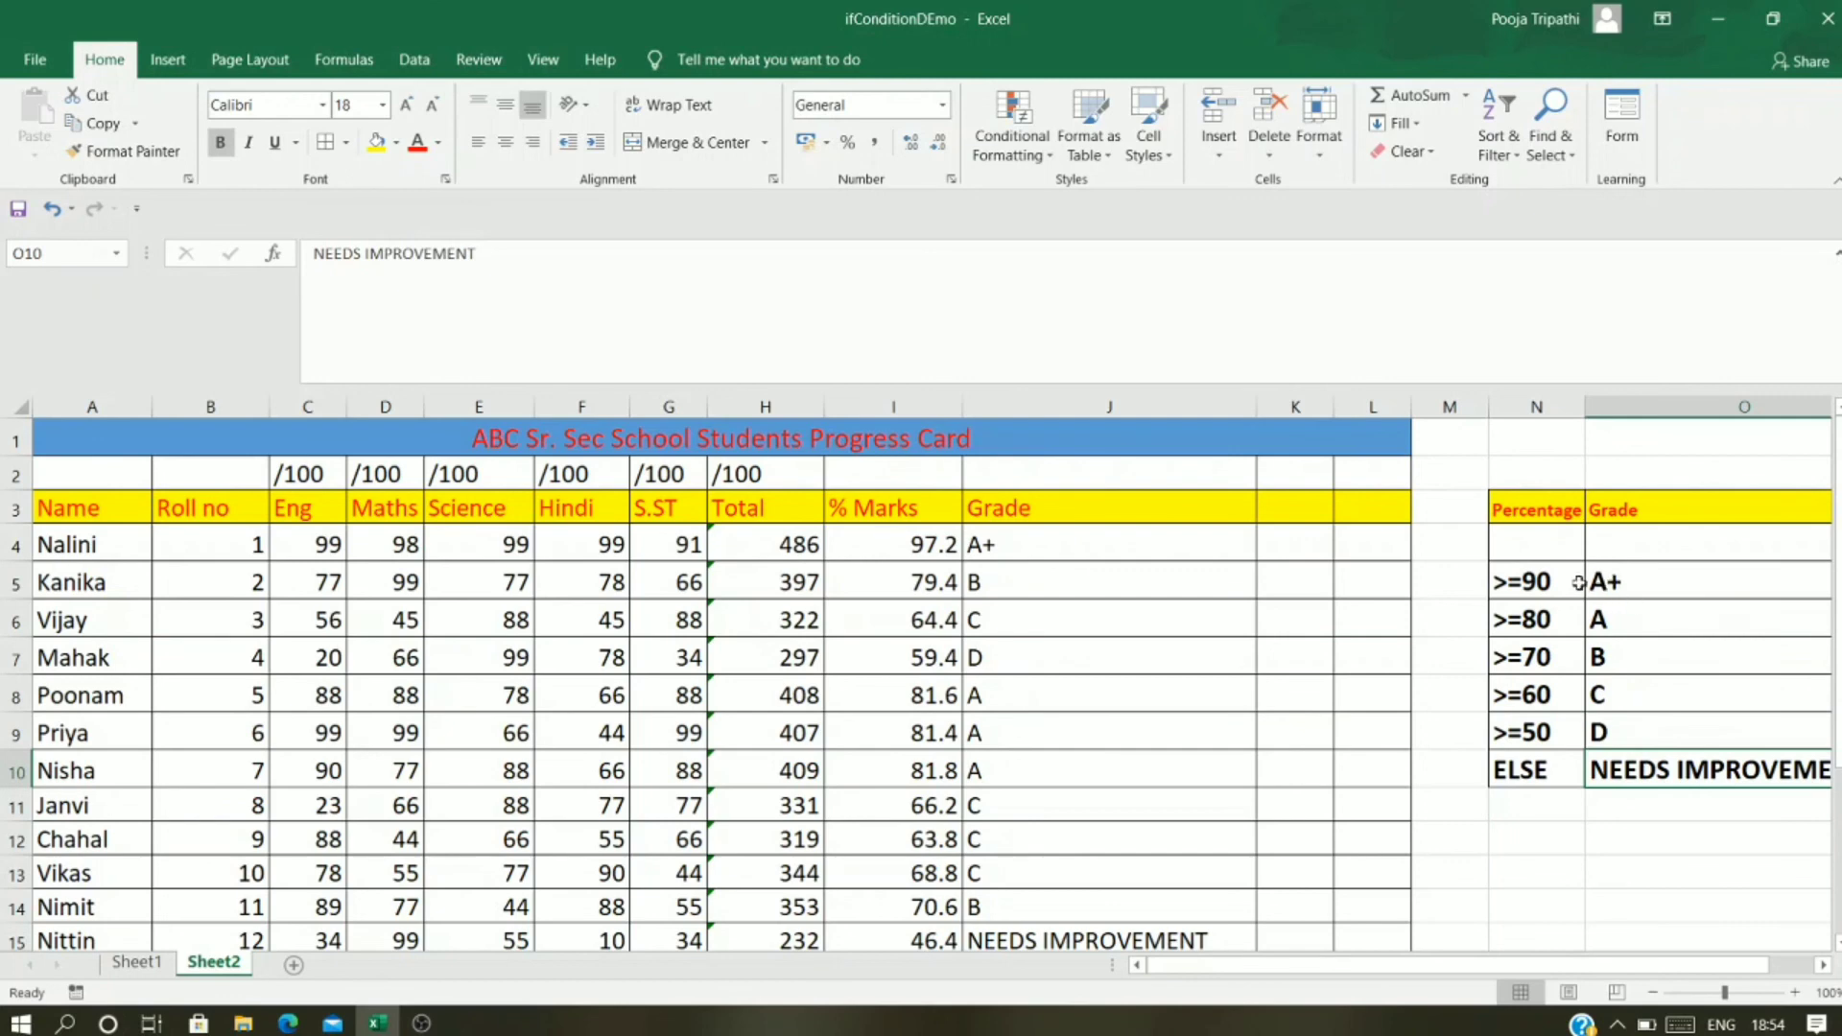
Step: Review the nested IF formula in J4 and its filled copies down the Grade column
{"action": "left_click", "coordinate": [985, 548]}
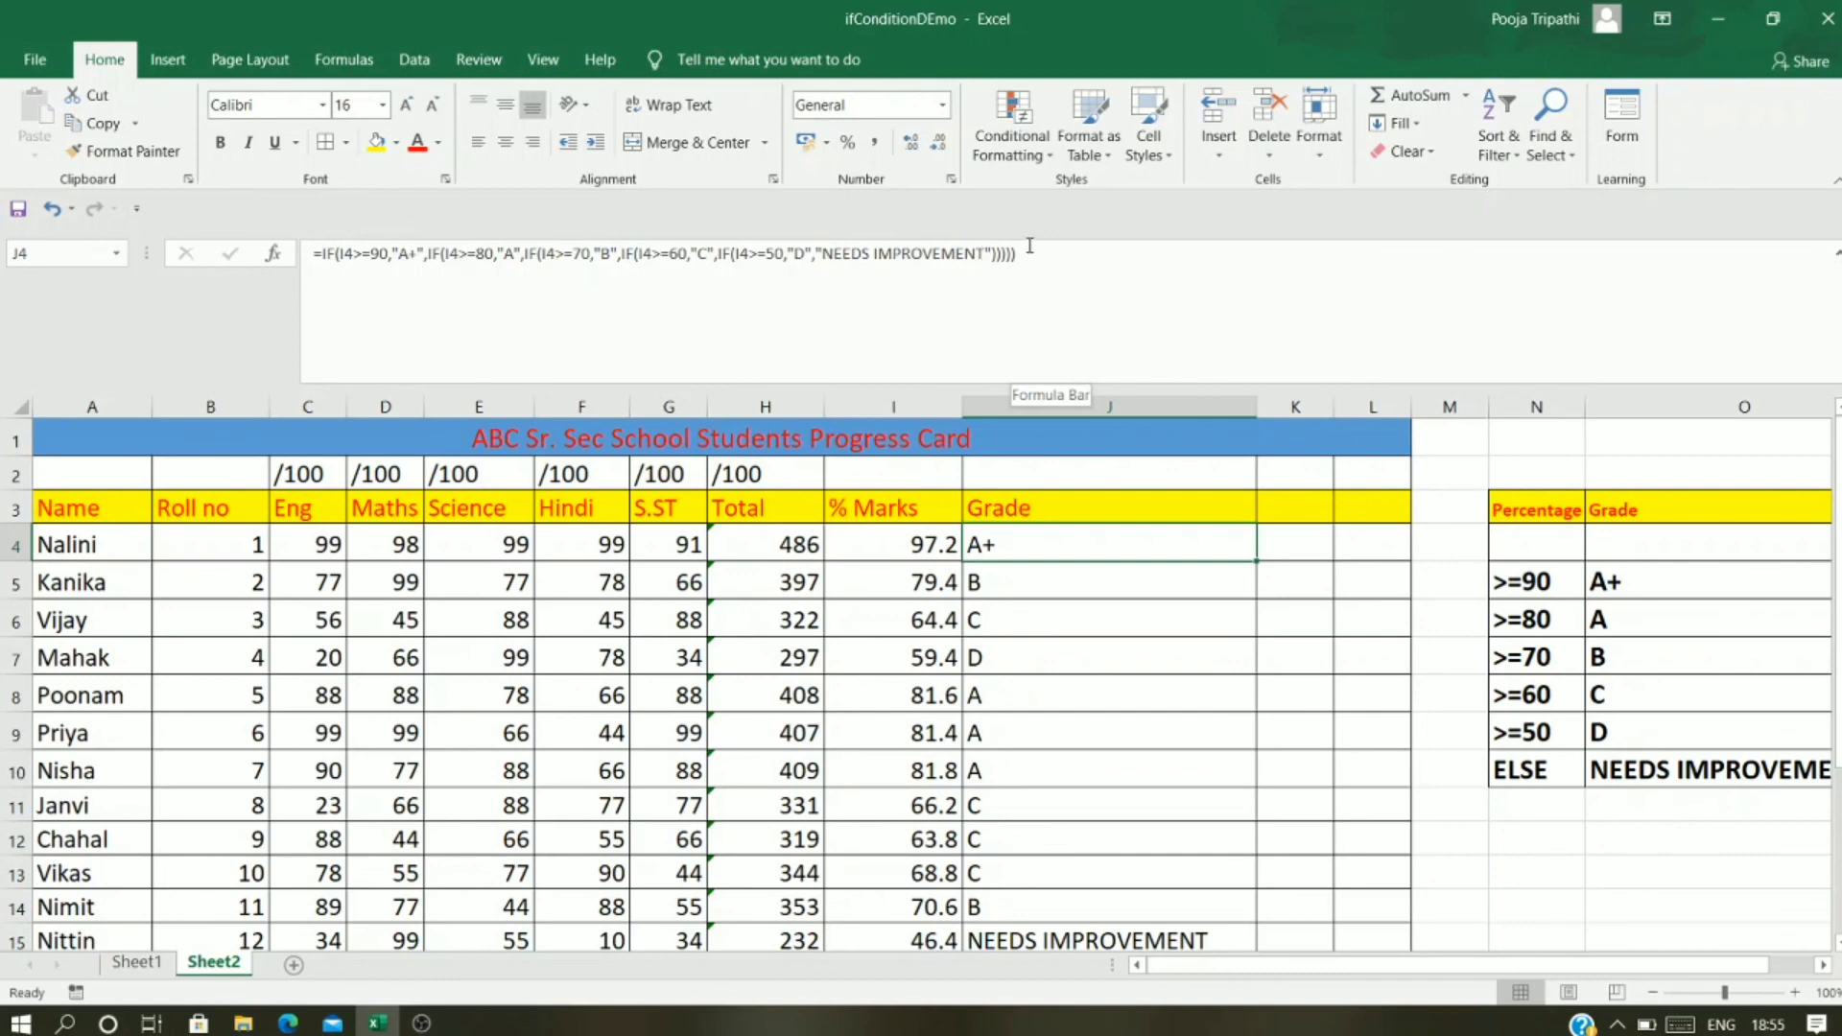
{"action": "left_click", "coordinate": [1118, 604]}
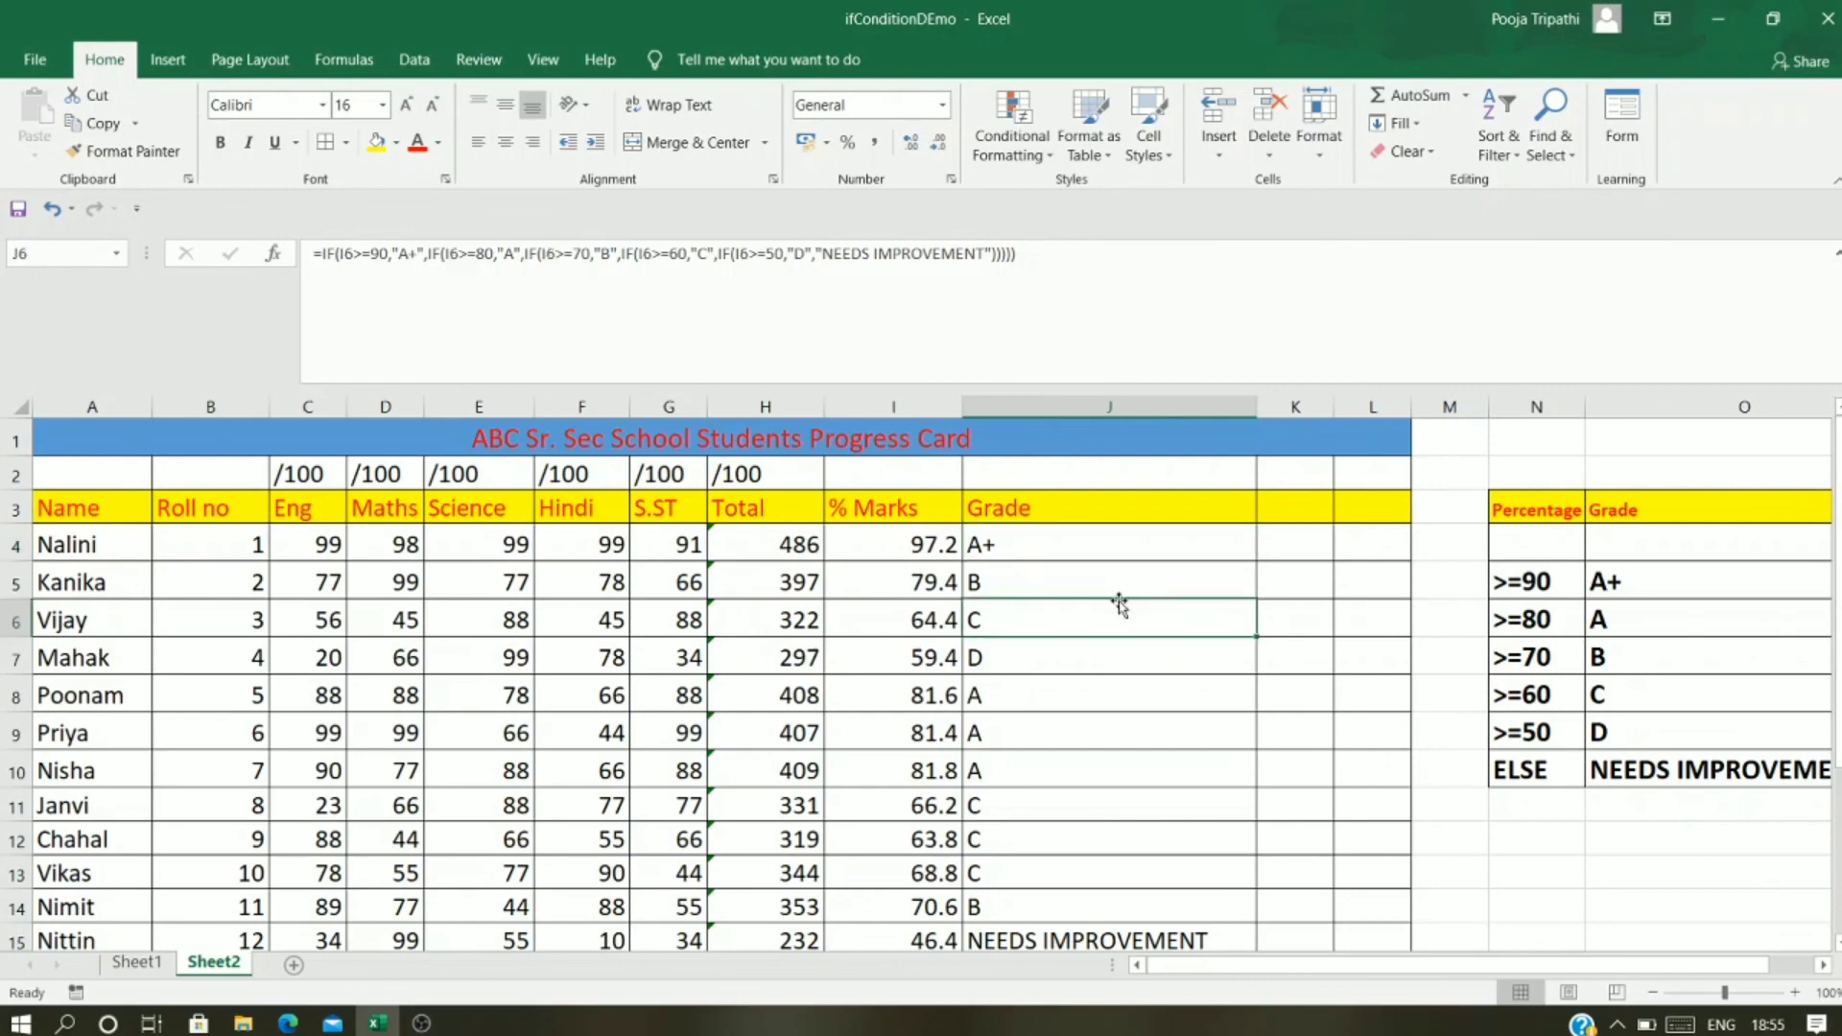
{"action": "scroll", "coordinate": [1065, 552], "scroll_direction": "down", "scroll_amount": 3}
{"action": "scroll", "coordinate": [1120, 611], "scroll_direction": "up", "scroll_amount": 3}
{"action": "left_click", "coordinate": [1122, 717]}
{"action": "left_click", "coordinate": [1019, 570]}
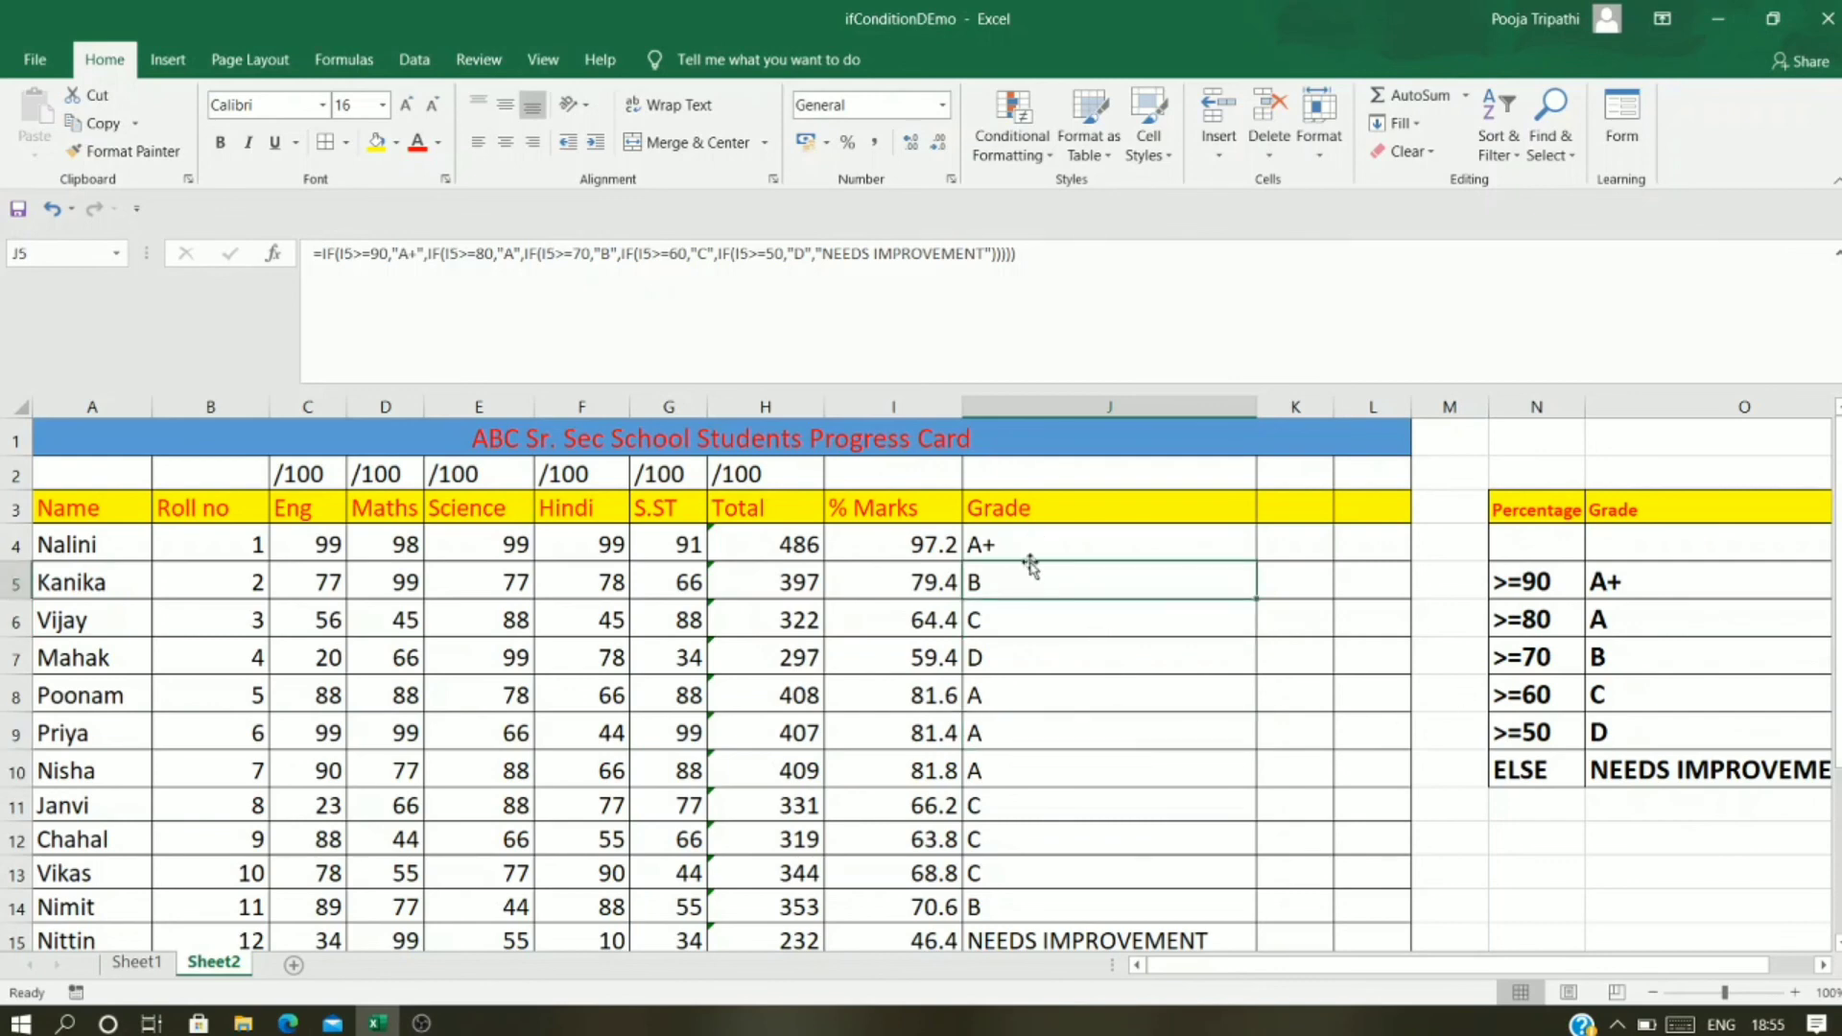